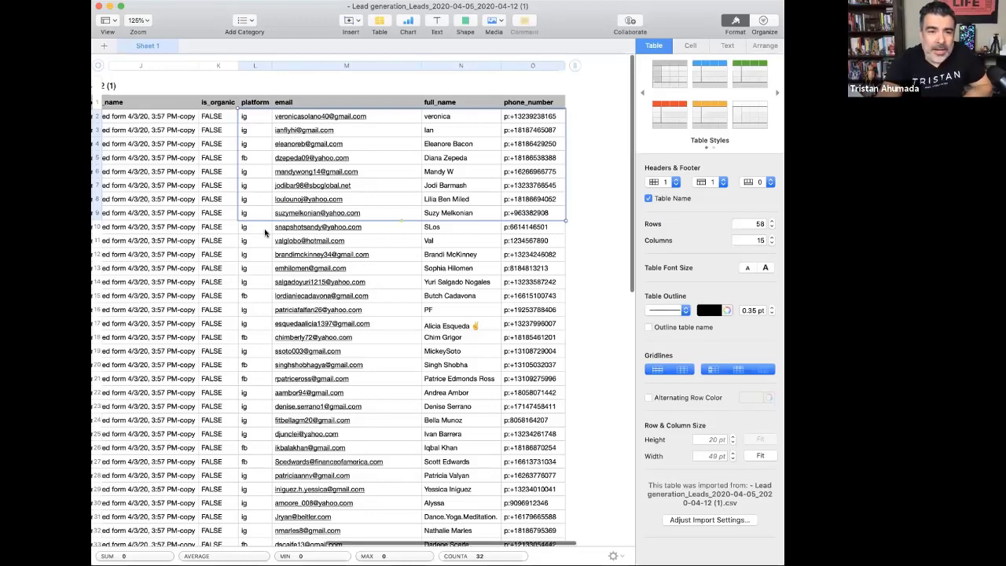
# Examine the exported leads table, checking each lead's platform, email, full name and phone number columns.
pyautogui.hscroll(-15, 264, 233)
pyautogui.scroll(-10, 265, 232)
pyautogui.scroll(10, 265, 233)
pyautogui.hscroll(15, 265, 233)
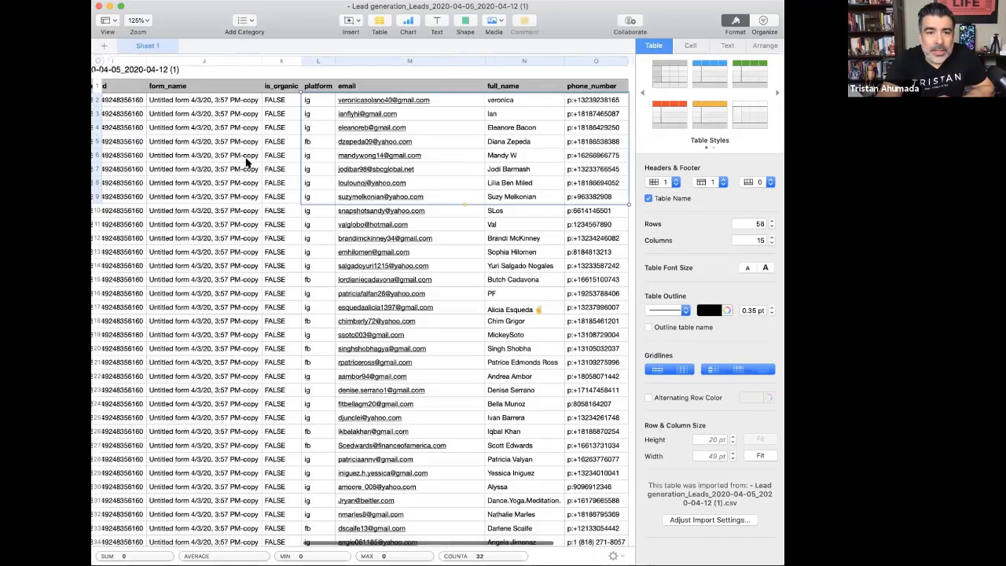
pyautogui.hscroll(3, 247, 161)
pyautogui.click(245, 155)
pyautogui.moveTo(244, 100); pyautogui.dragTo(532, 198)
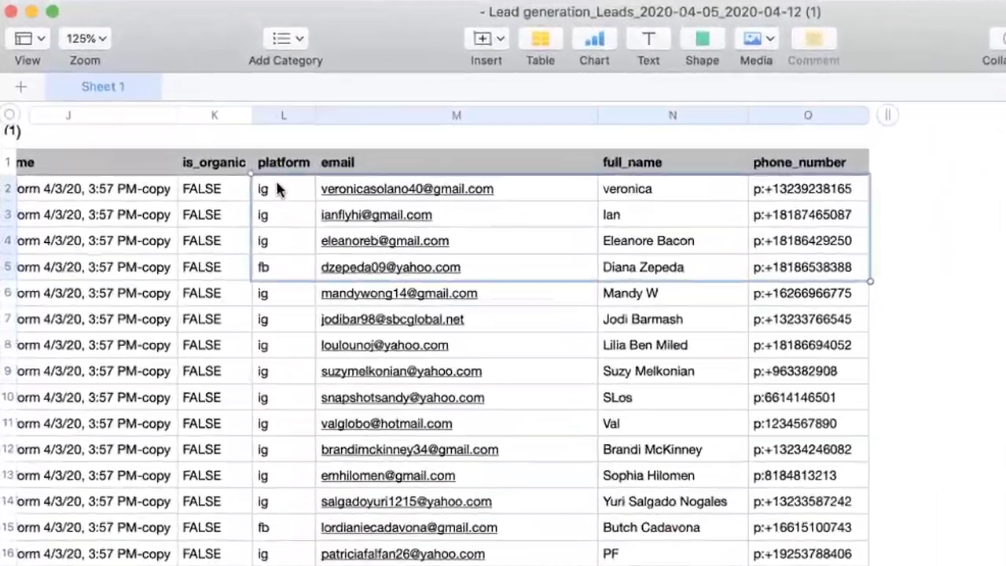
pyautogui.click(240, 111)
pyautogui.moveTo(524, 208); pyautogui.dragTo(890, 220)
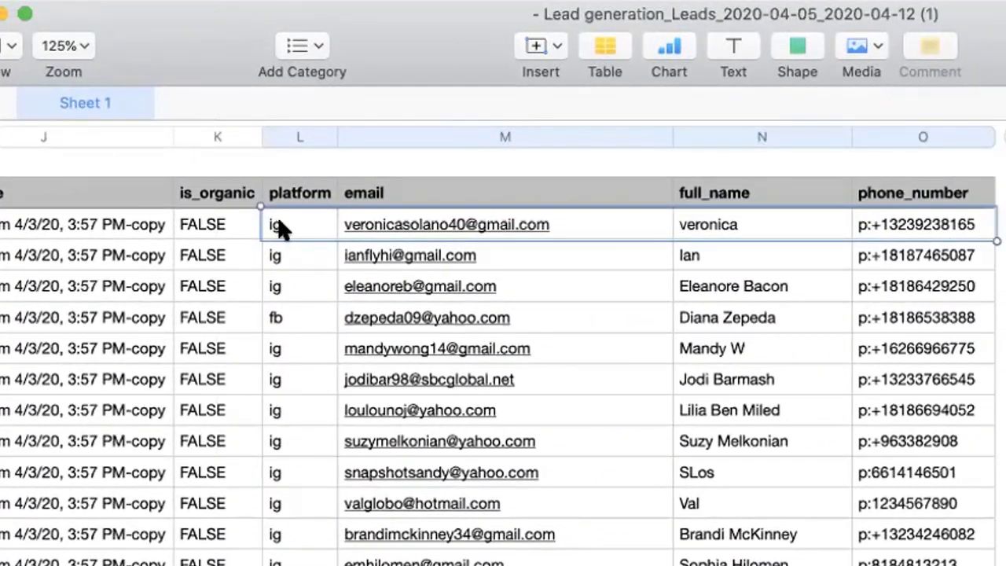
pyautogui.click(277, 320)
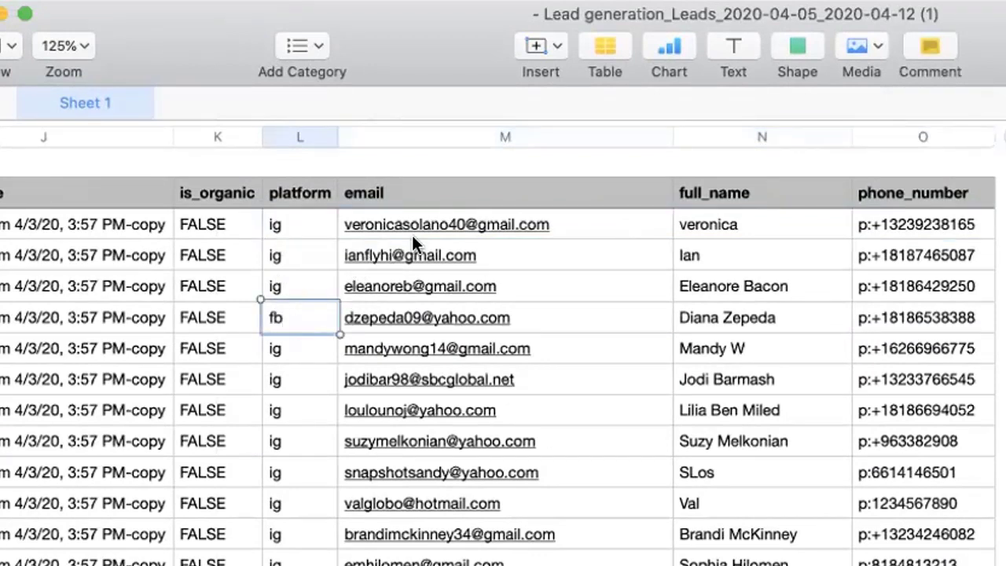
pyautogui.click(749, 225)
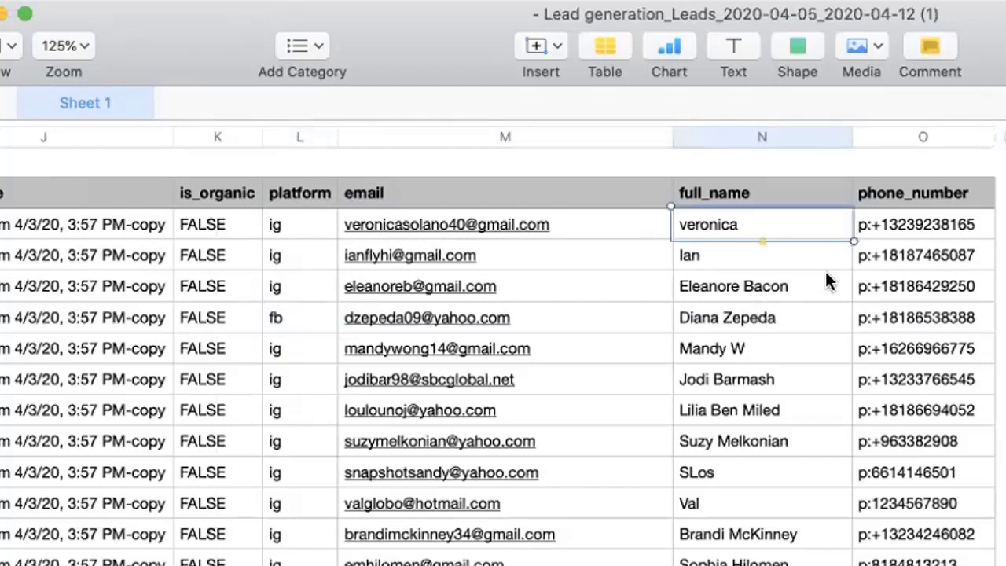
pyautogui.click(933, 228)
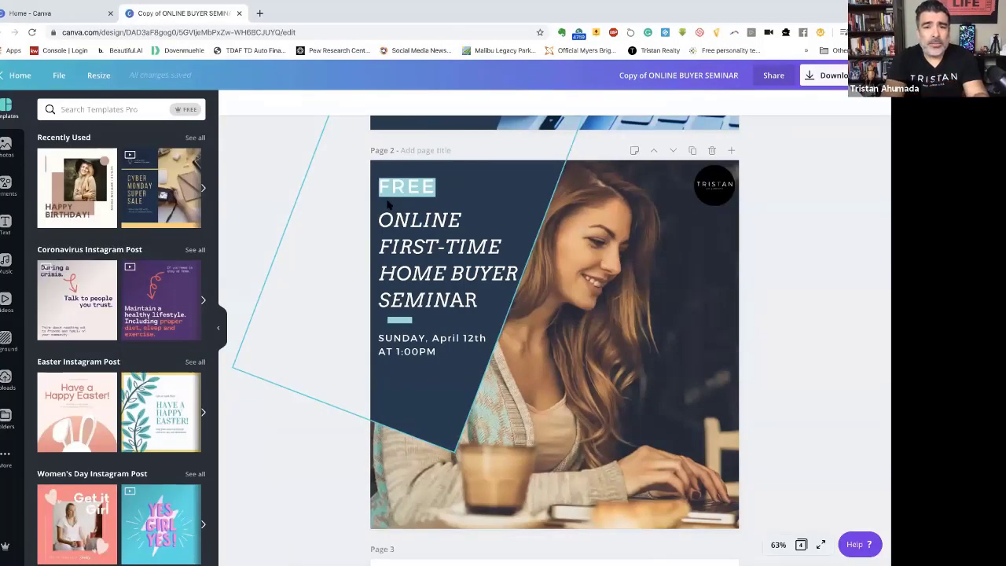
# Review the free online first-time home buyer seminar designs on the pages of the Canva document.
pyautogui.scroll(5, 493, 187)
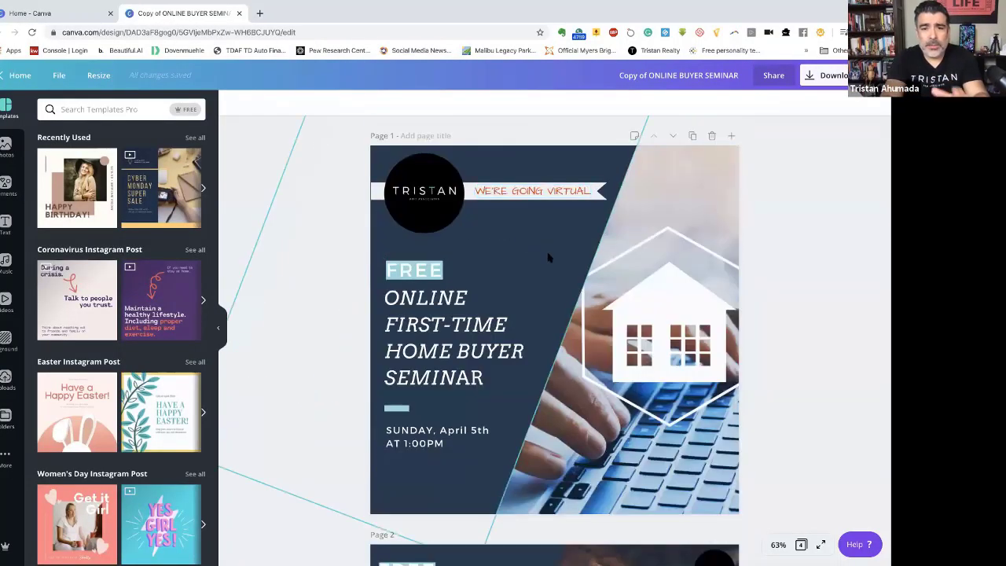
pyautogui.scroll(-5, 603, 277)
pyautogui.scroll(-3, 603, 276)
pyautogui.scroll(4, 600, 312)
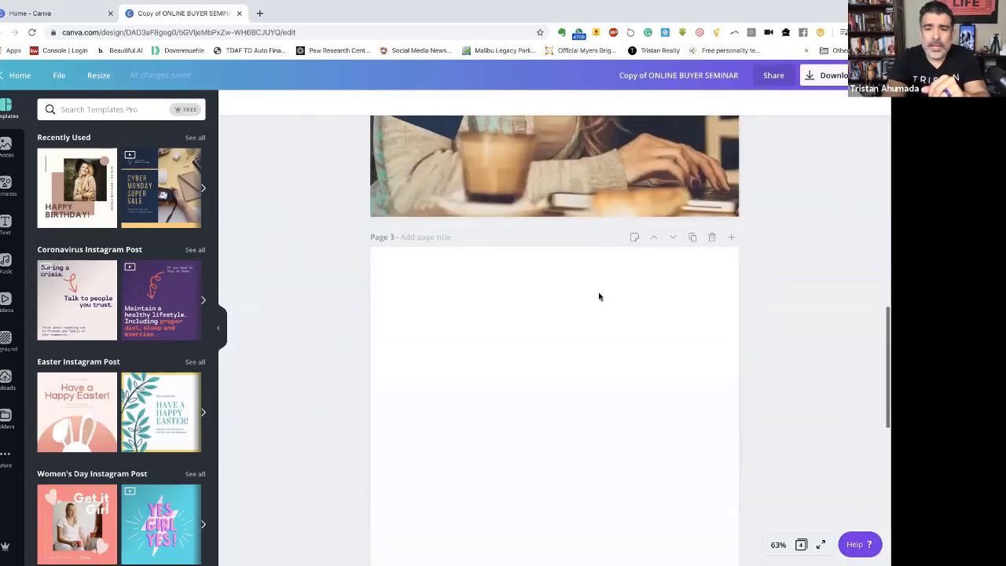
pyautogui.scroll(5, 598, 292)
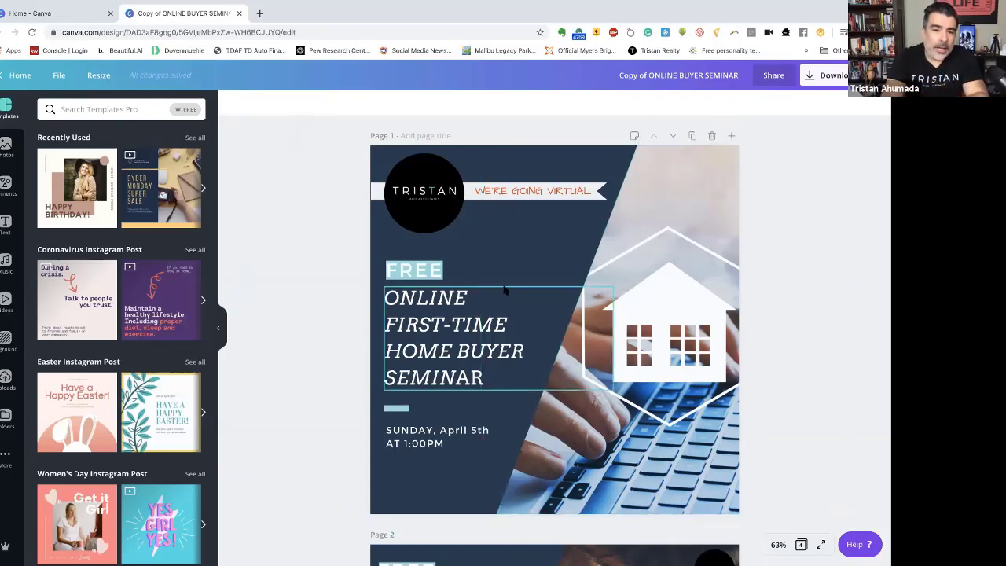
pyautogui.scroll(-2, 503, 291)
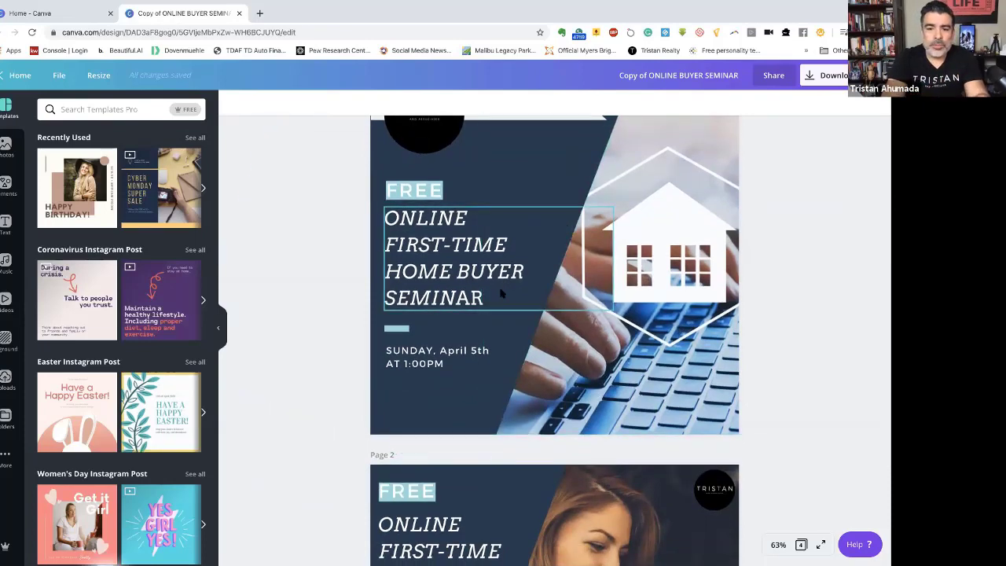
pyautogui.scroll(-8, 500, 293)
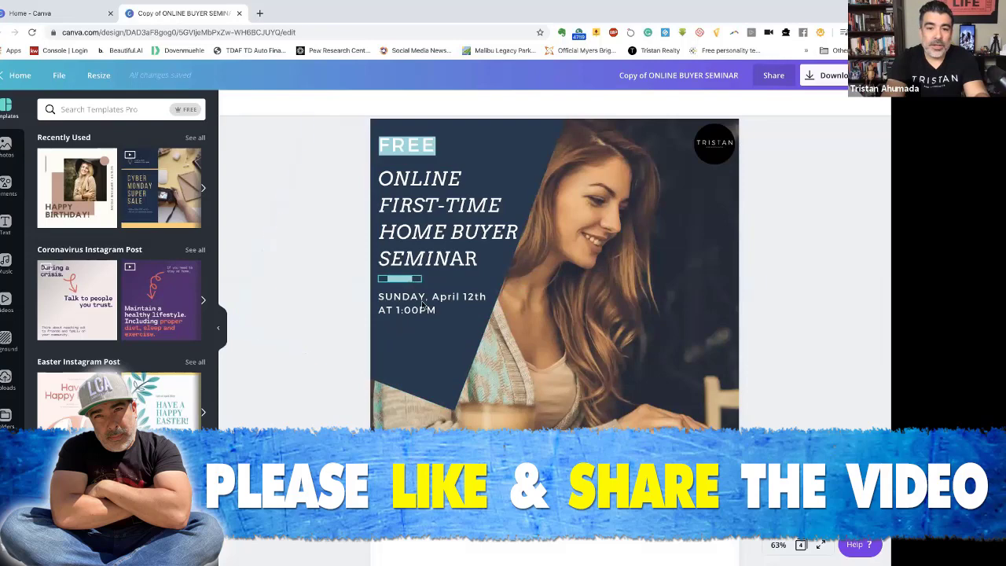
# Nudge the dark blue shape behind the page 2 seminar text slightly up and to the right.
pyautogui.moveTo(415, 344); pyautogui.dragTo(439, 330)
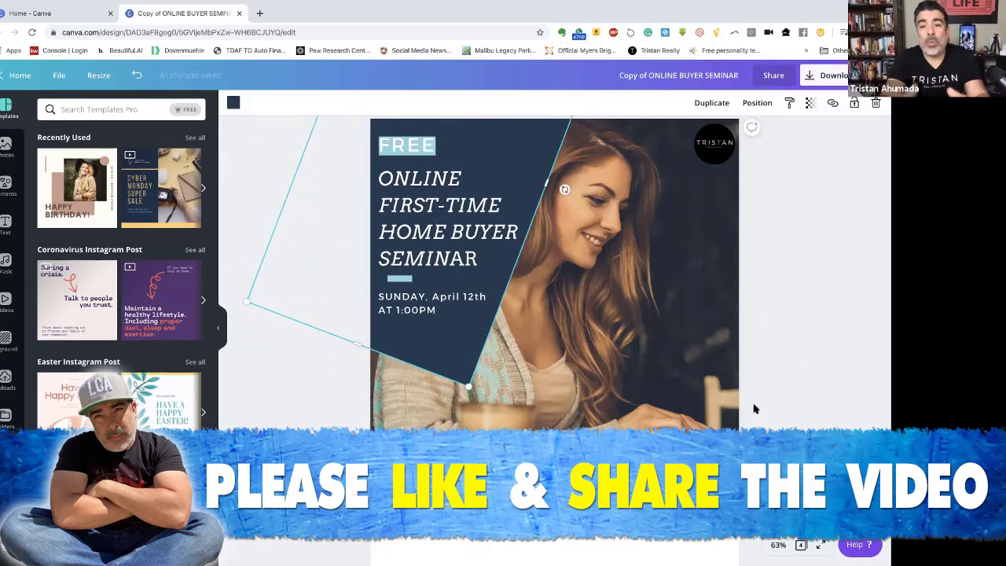
pyautogui.scroll(10, 768, 377)
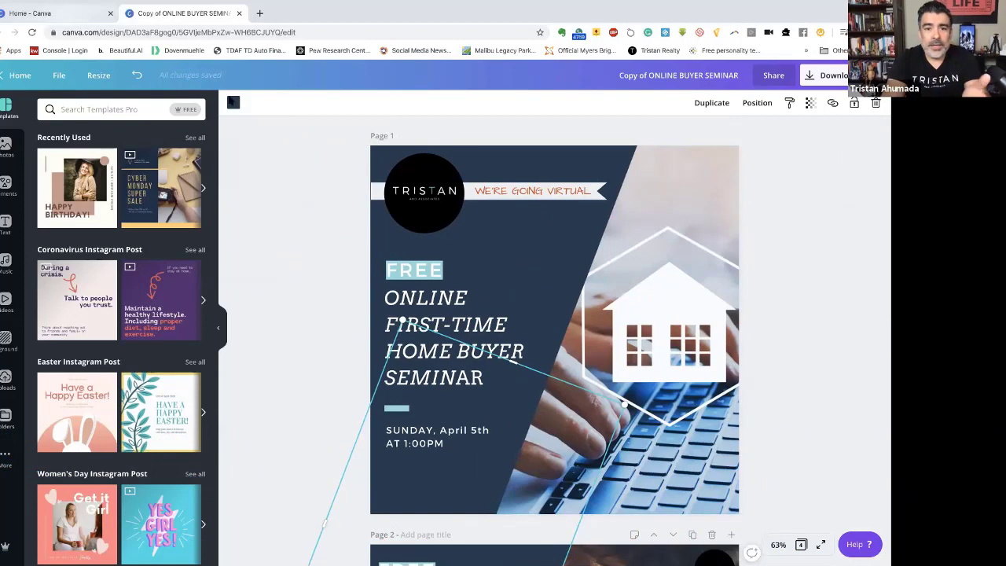
# Start a new Facebook Post design from the Social Media design types on the Canva home page.
pyautogui.hotkey('ctrl', 'shift', 'Tab')
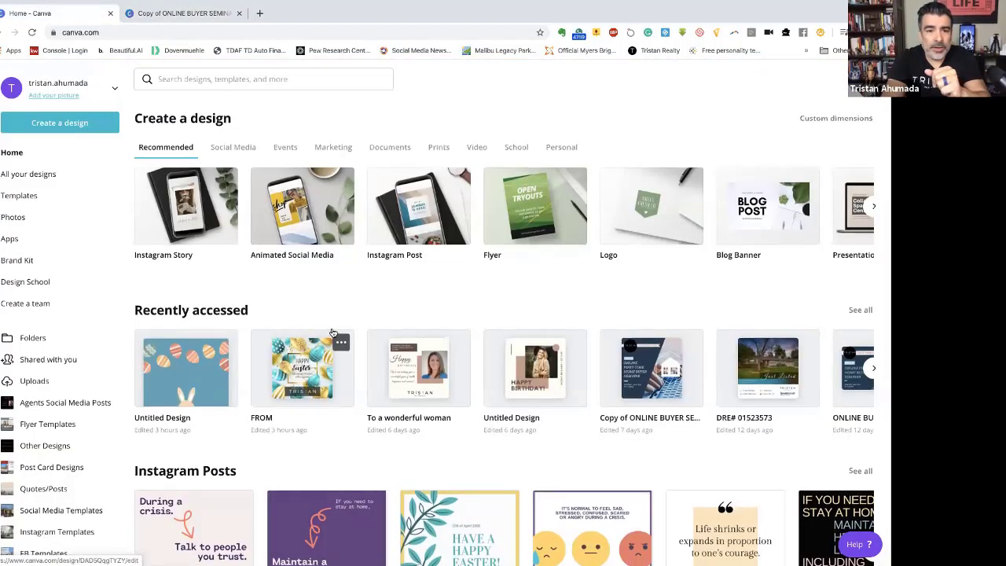
pyautogui.scroll(3, 335, 326)
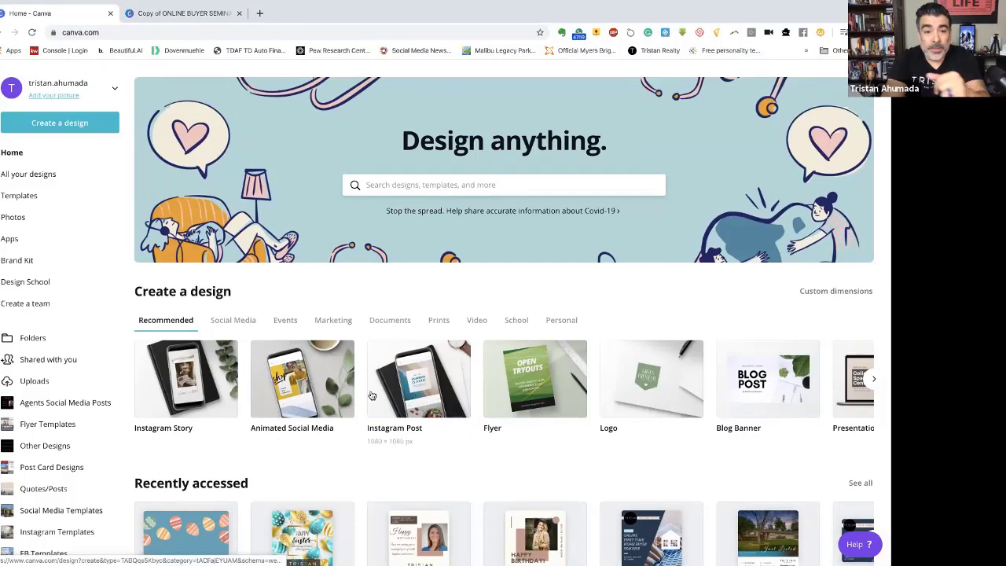
pyautogui.scroll(-3, 372, 395)
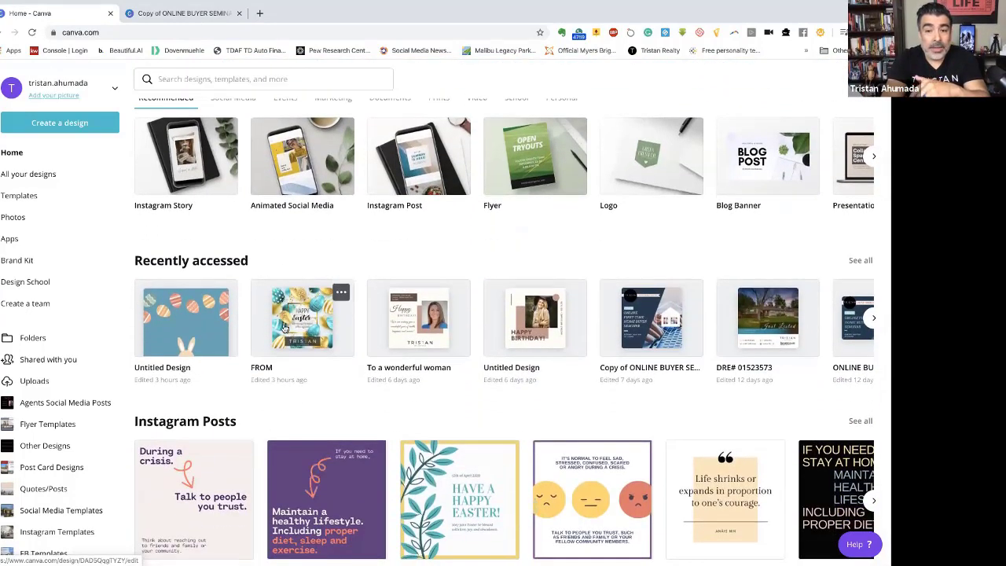
pyautogui.scroll(2, 292, 252)
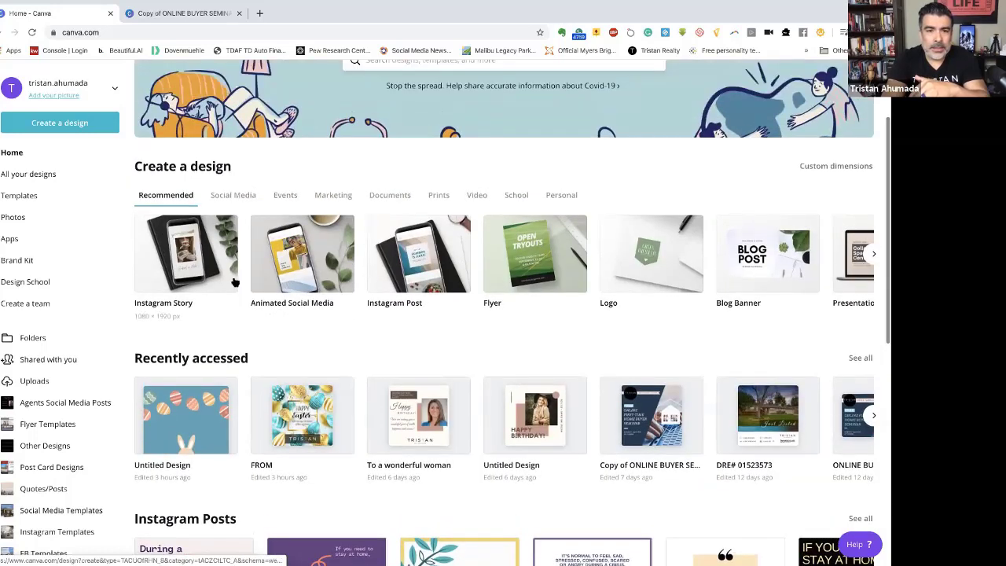
pyautogui.click(226, 197)
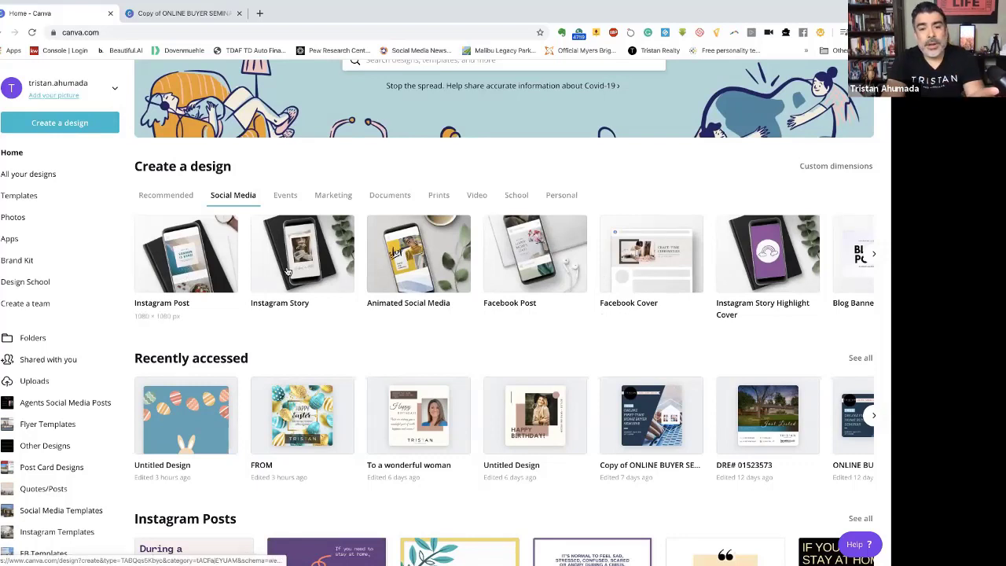
pyautogui.click(549, 266)
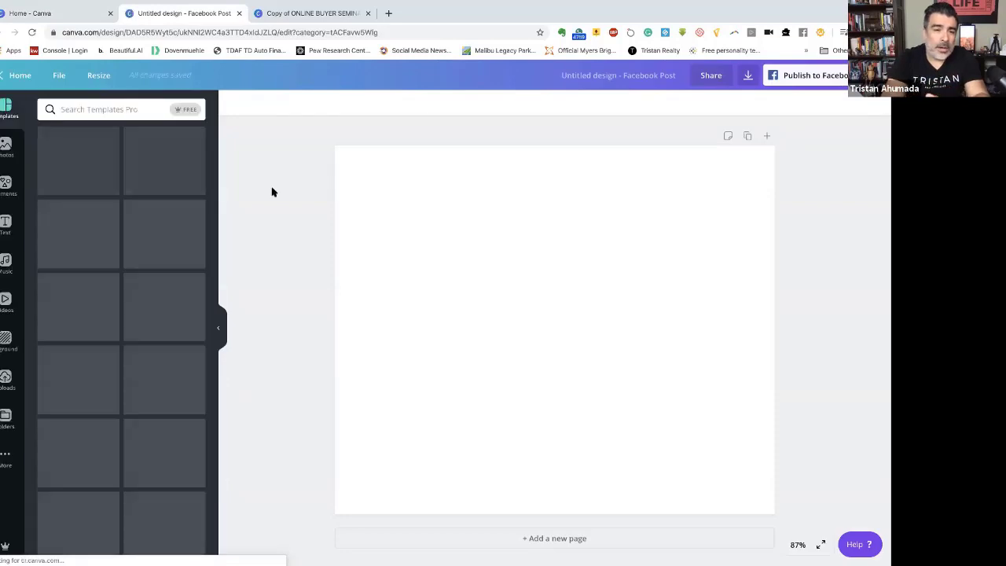
# Browse the Facebook Post template categories and choose the "Stand Together" coronavirus template.
pyautogui.scroll(-2, 100, 288)
pyautogui.scroll(-5, 101, 289)
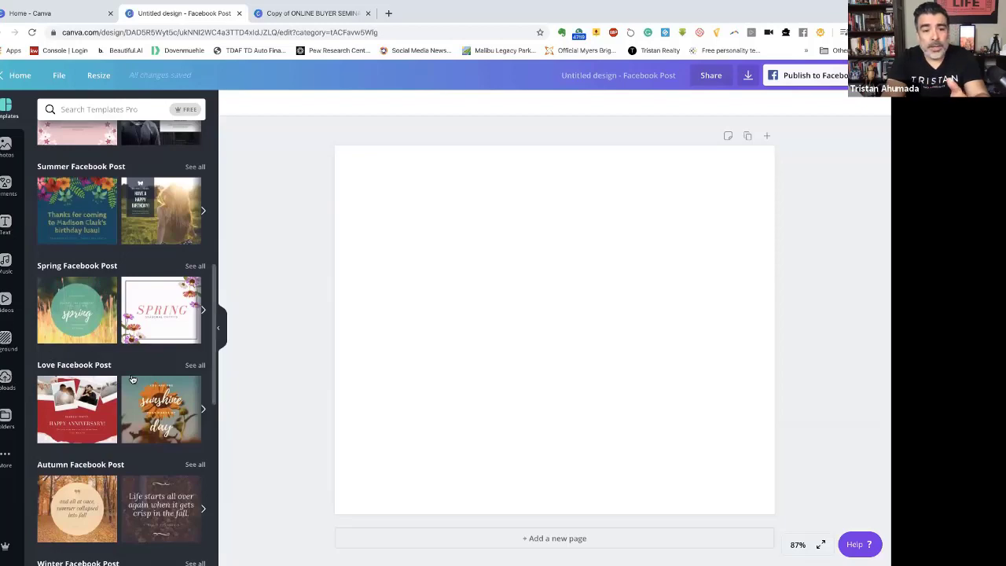
pyautogui.scroll(5, 133, 379)
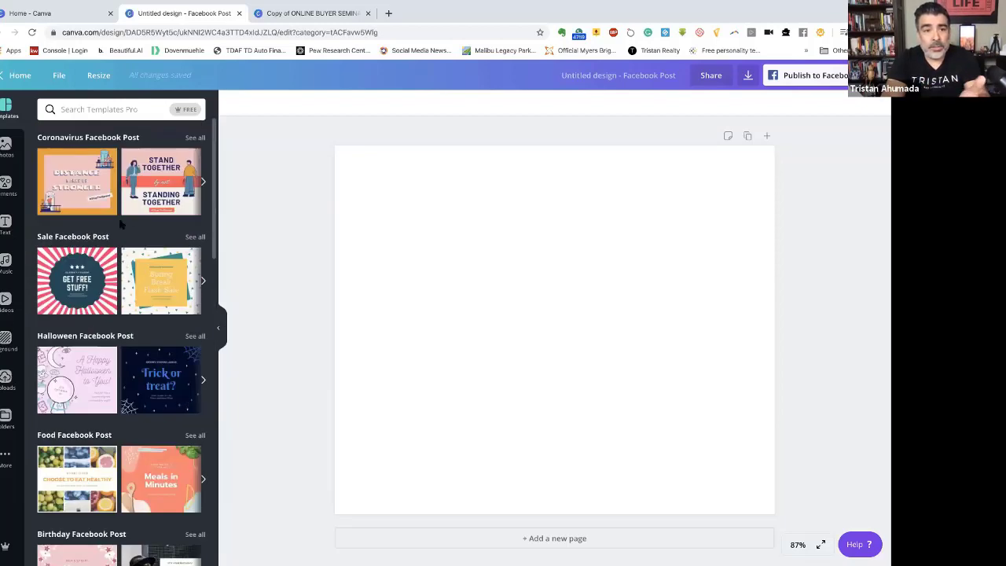
pyautogui.click(145, 204)
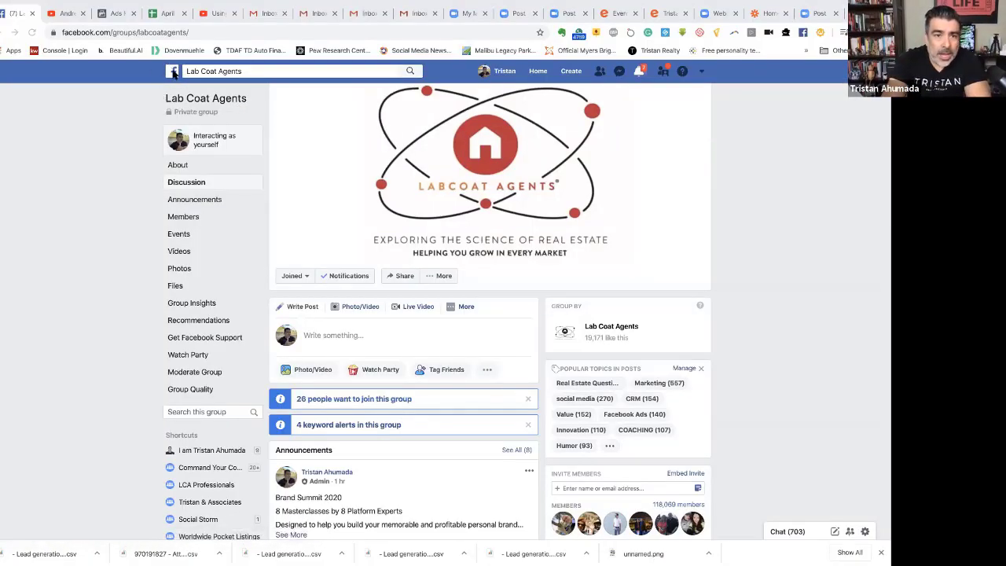
# Go to the Facebook home feed and view the options for creating a page, ad, group or event.
pyautogui.click(173, 72)
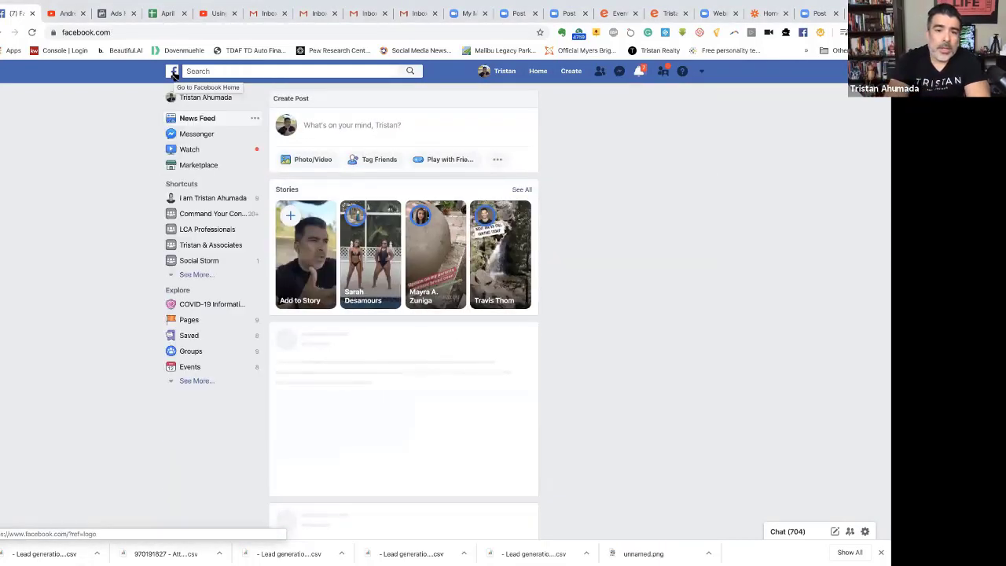
pyautogui.click(574, 74)
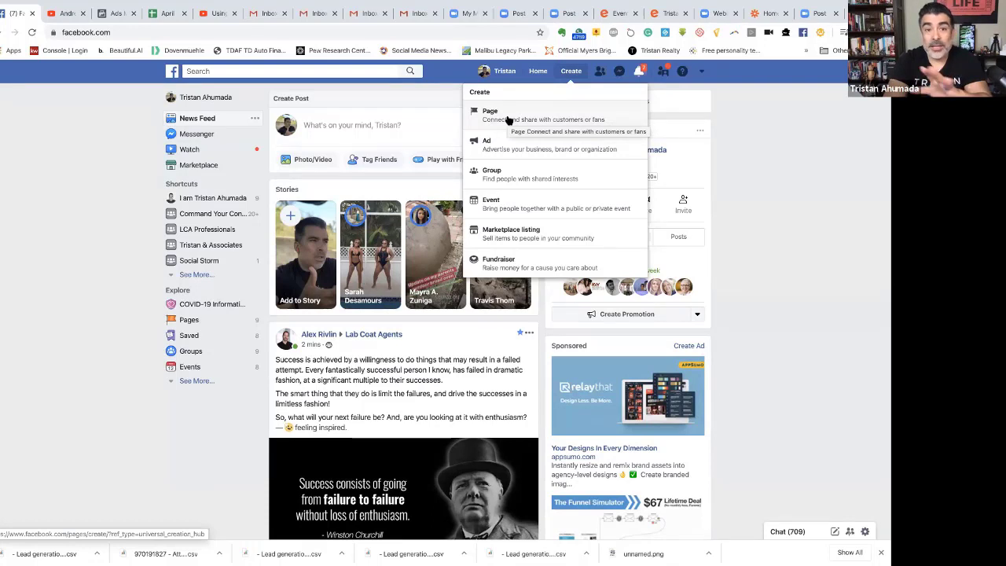
# Search Facebook for "buyers academy" and open the Buyers Academy page.
pyautogui.click(340, 71)
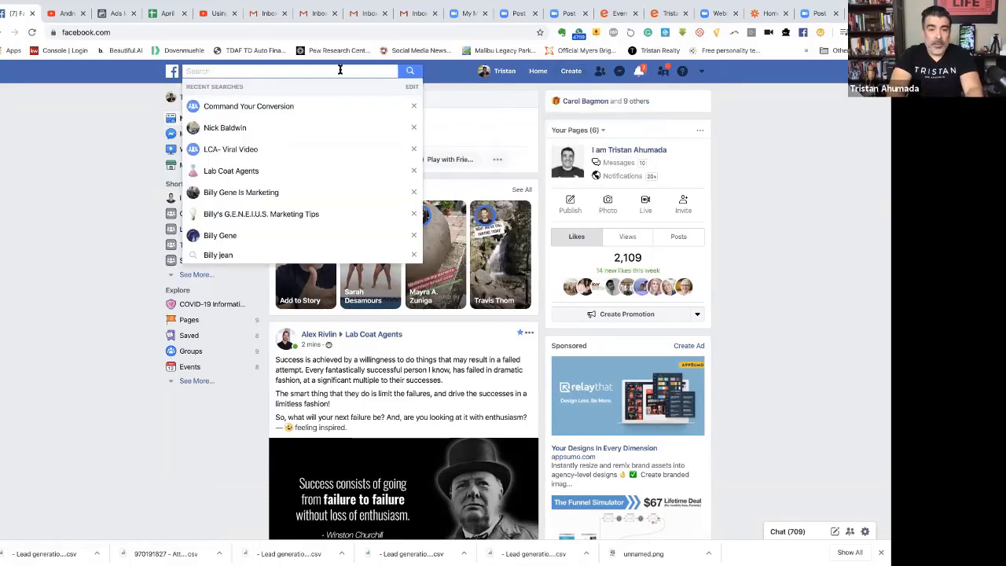
pyautogui.write('vytwe=')
pyautogui.press('BackSpace')
pyautogui.press('BackSpace')
pyautogui.press('BackSpace')
pyautogui.press('BackSpace')
pyautogui.press('BackSpace')
pyautogui.press('BackSpace')
pyautogui.write('buyers')
pyautogui.click(314, 87)
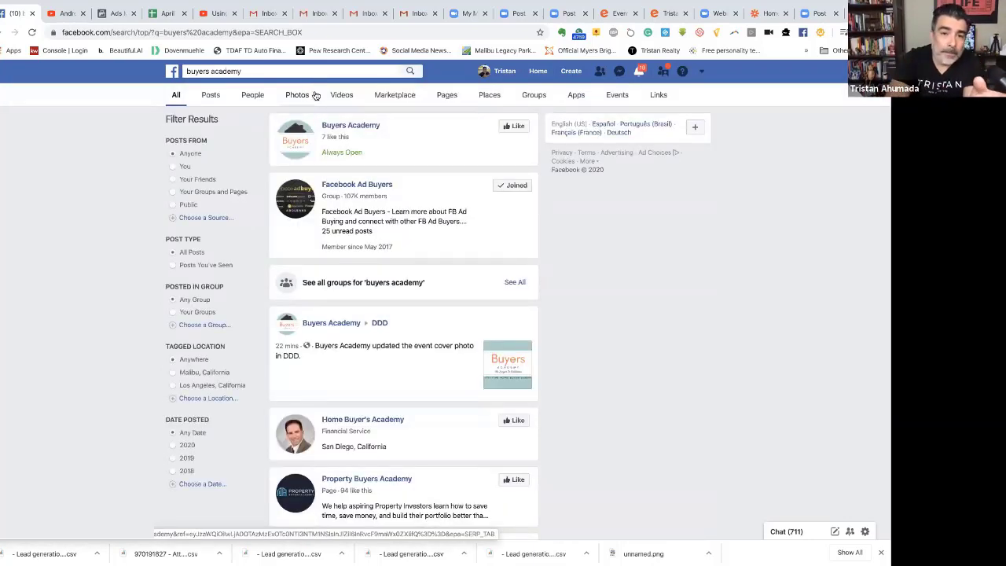
pyautogui.click(334, 130)
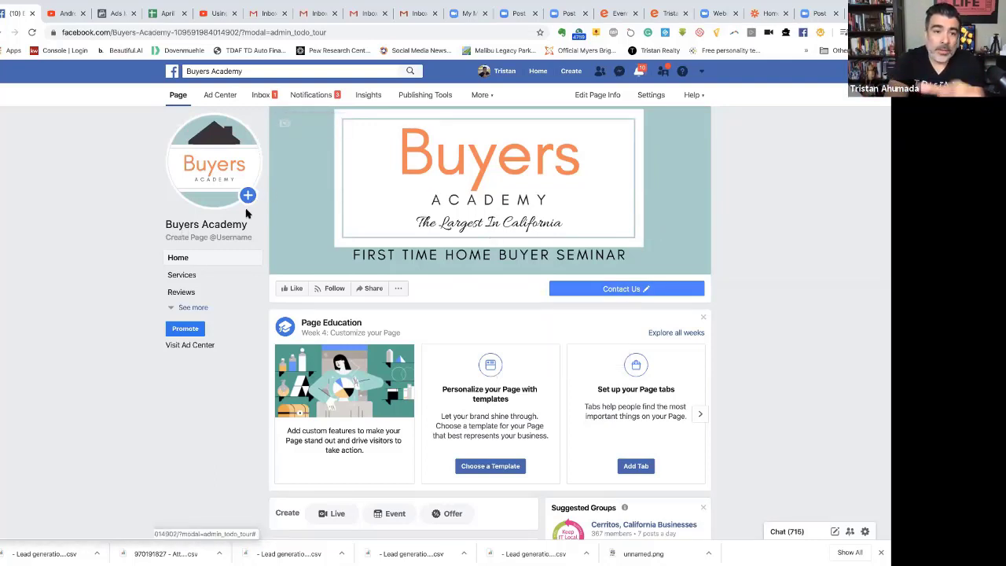
# Examine the Buyers Academy page's cover, upcoming event and past first-time home buyer seminar posts.
pyautogui.scroll(-5, 530, 289)
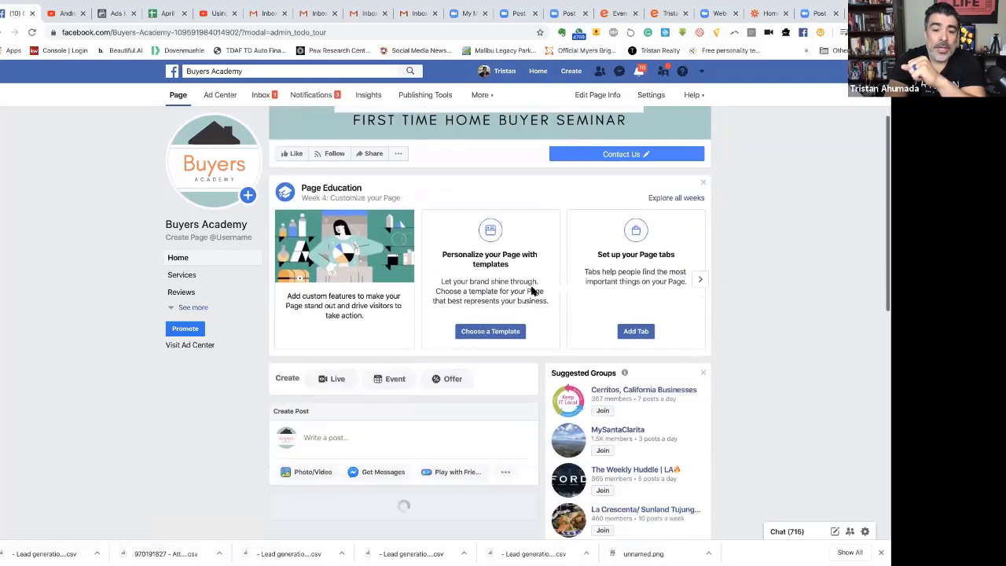
pyautogui.scroll(5, 531, 291)
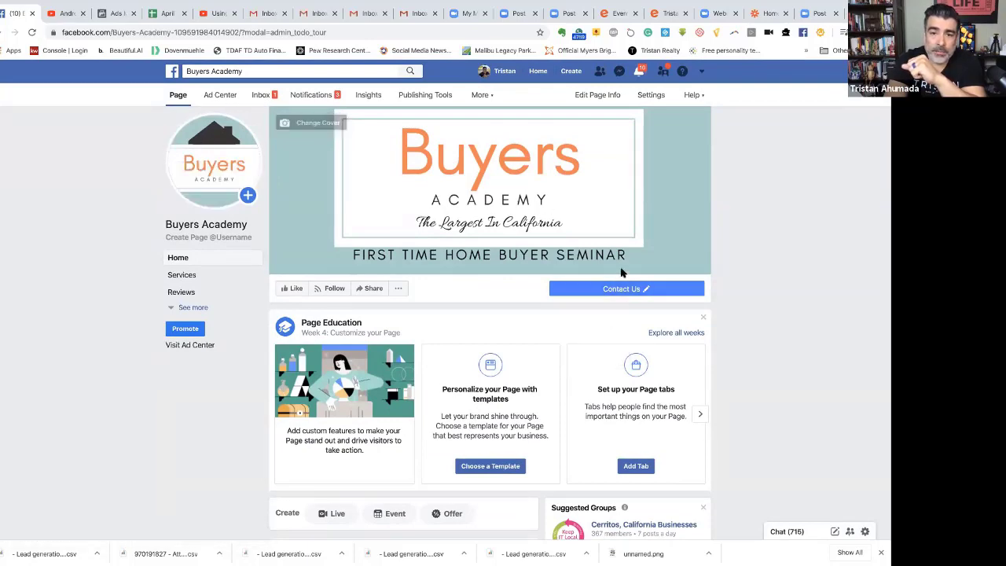
pyautogui.scroll(-1, 483, 323)
pyautogui.scroll(-5, 483, 323)
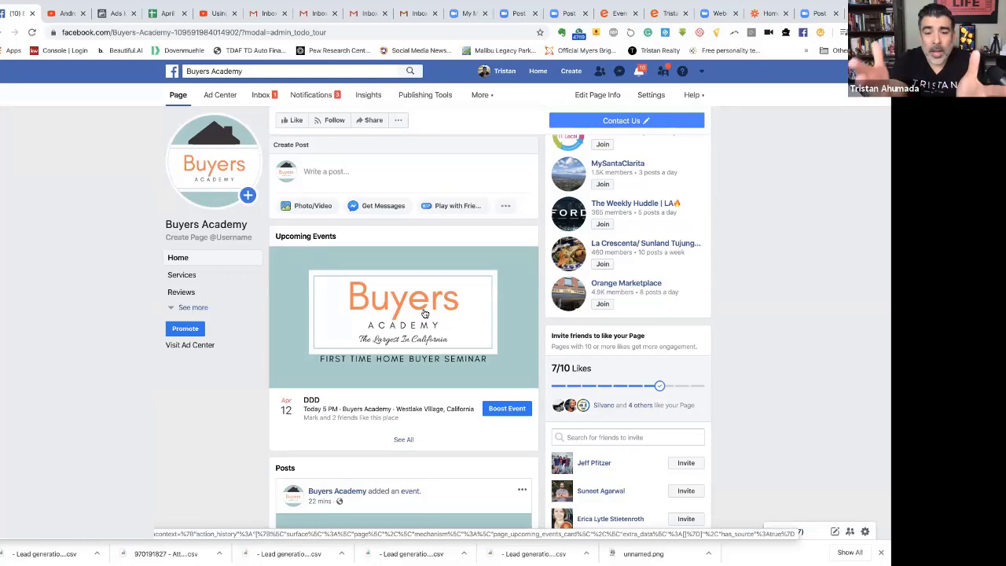
pyautogui.scroll(-5, 426, 277)
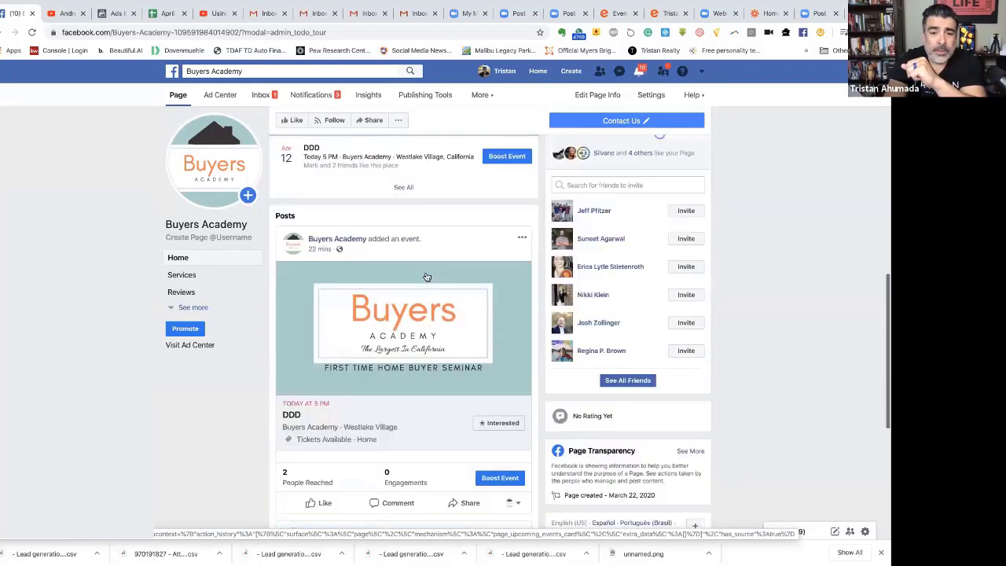
pyautogui.scroll(-3, 427, 277)
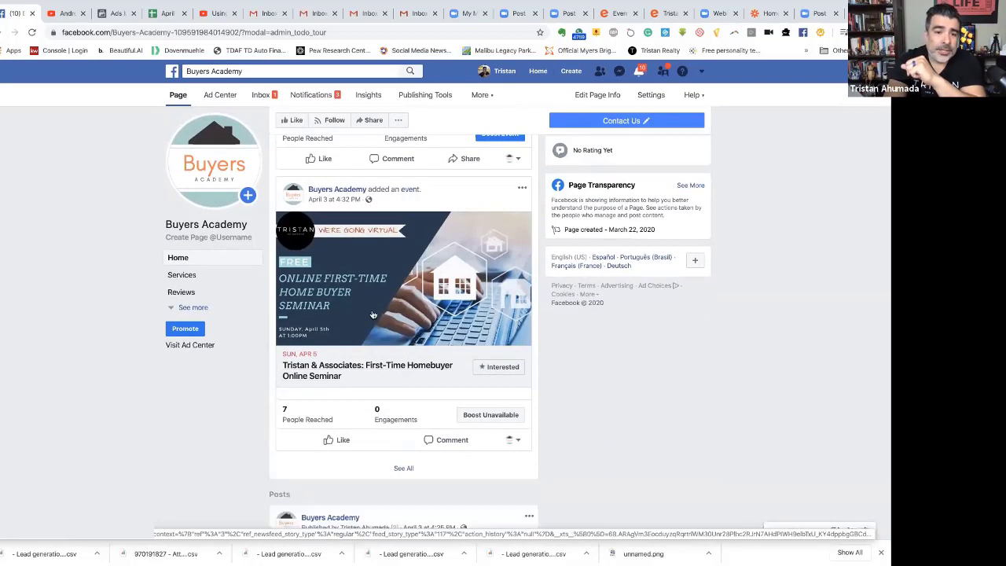
pyautogui.scroll(-6, 373, 314)
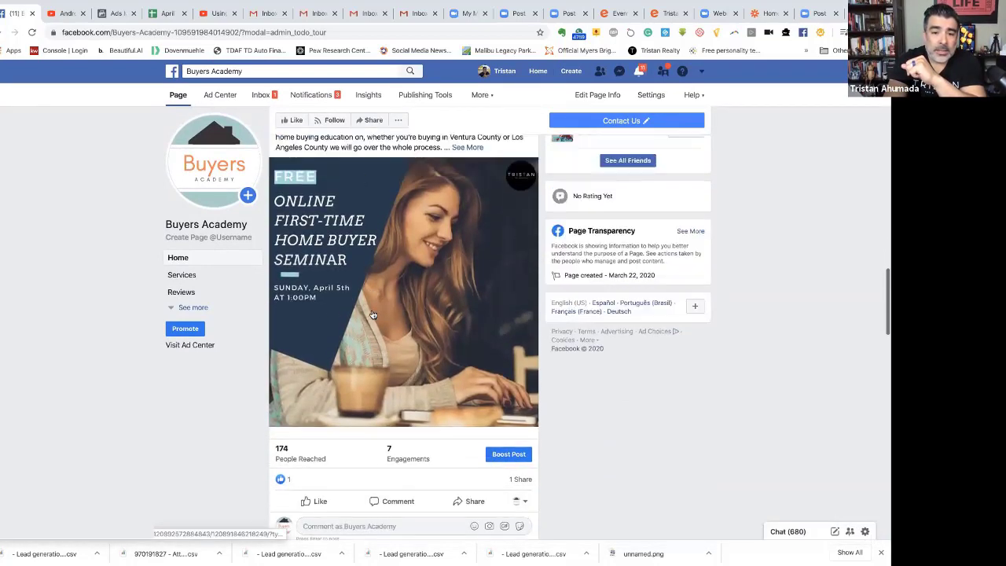
pyautogui.scroll(1, 373, 315)
pyautogui.scroll(-2, 373, 315)
pyautogui.scroll(-15, 373, 314)
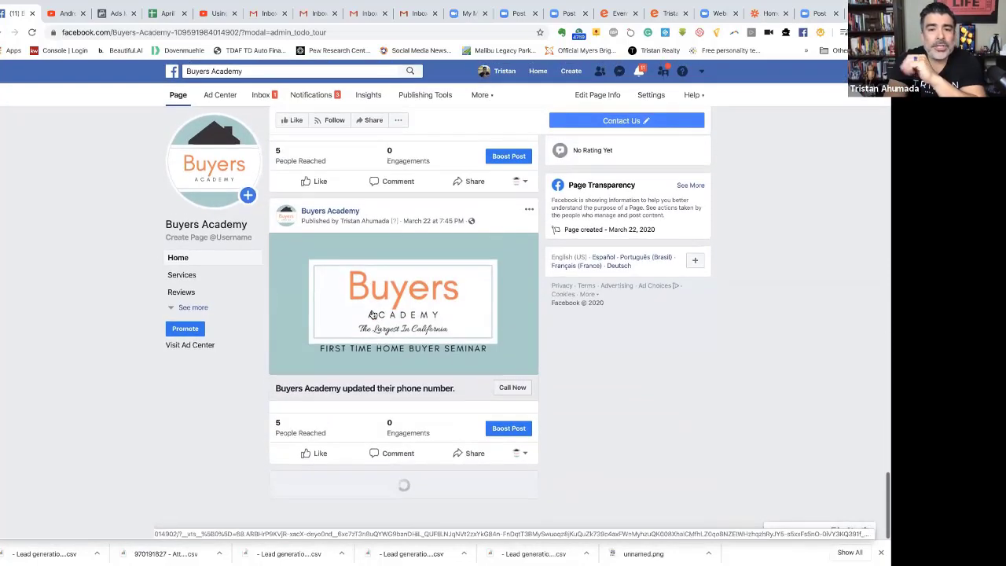
pyautogui.scroll(20, 373, 314)
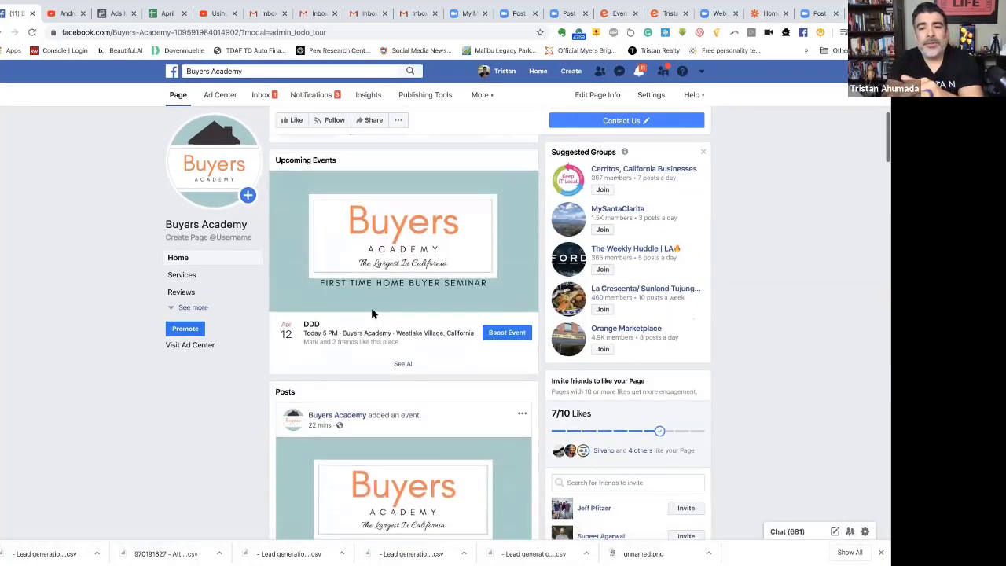
# Review the Buyers Academy page's cover, content creation options and upcoming event, and view the post composer without posting.
pyautogui.scroll(1, 373, 314)
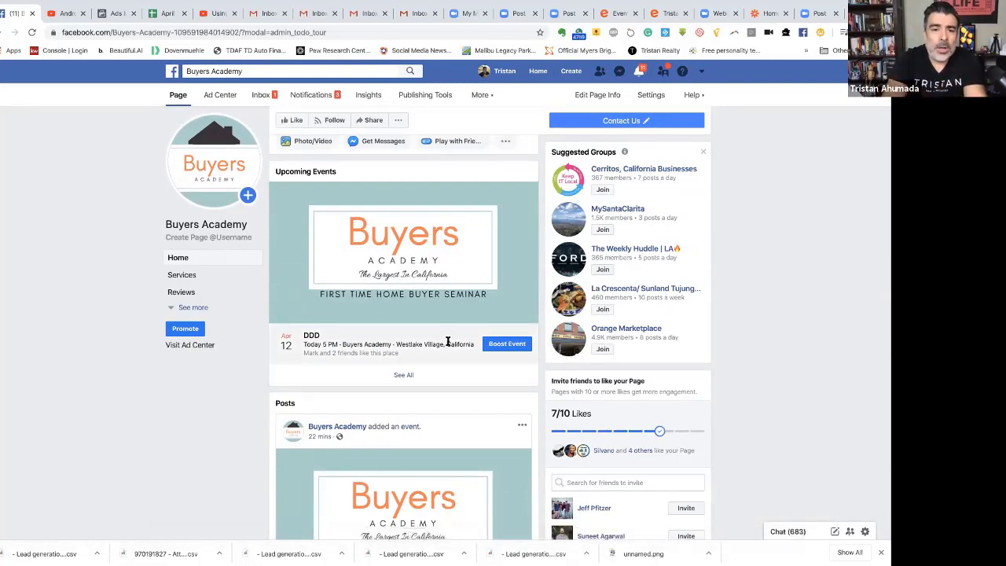
pyautogui.scroll(10, 448, 343)
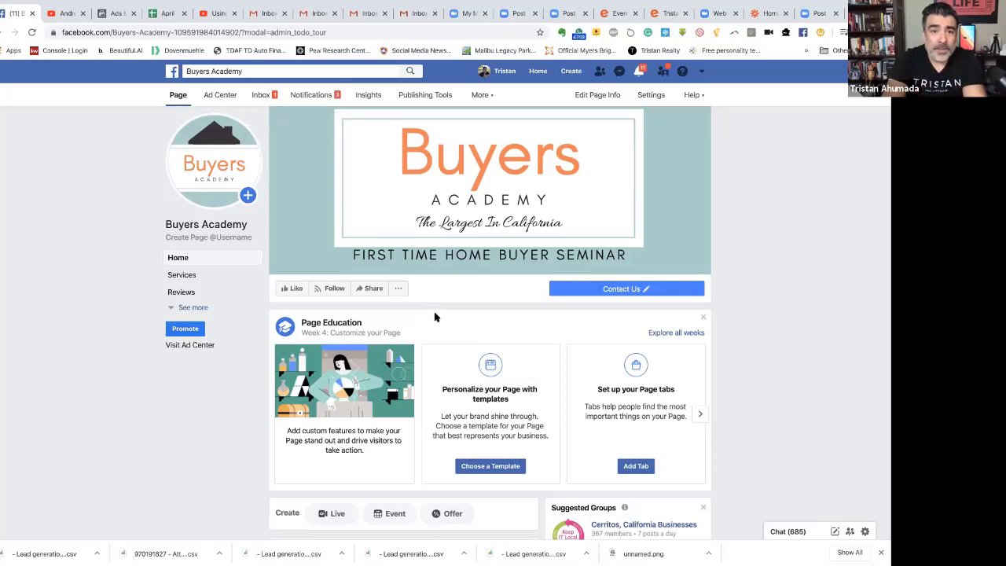
pyautogui.scroll(-1, 441, 318)
pyautogui.scroll(-3, 441, 318)
pyautogui.scroll(4, 442, 318)
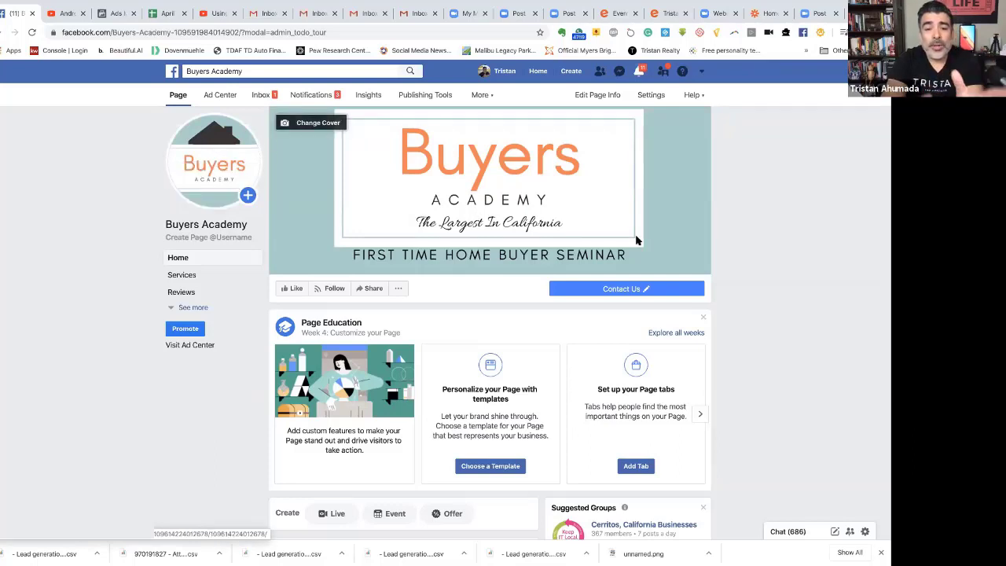
pyautogui.scroll(-4, 471, 251)
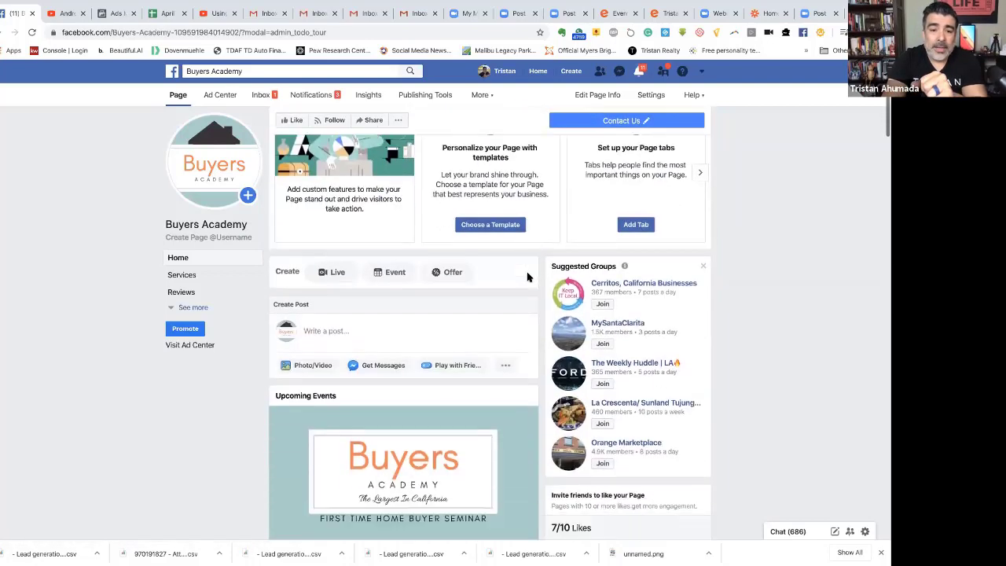
pyautogui.click(326, 278)
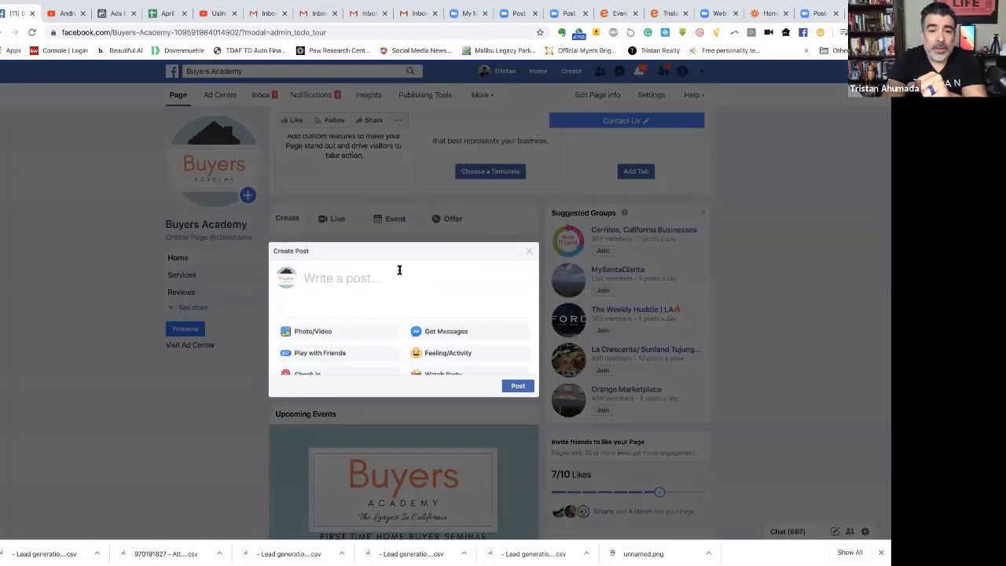
pyautogui.click(529, 253)
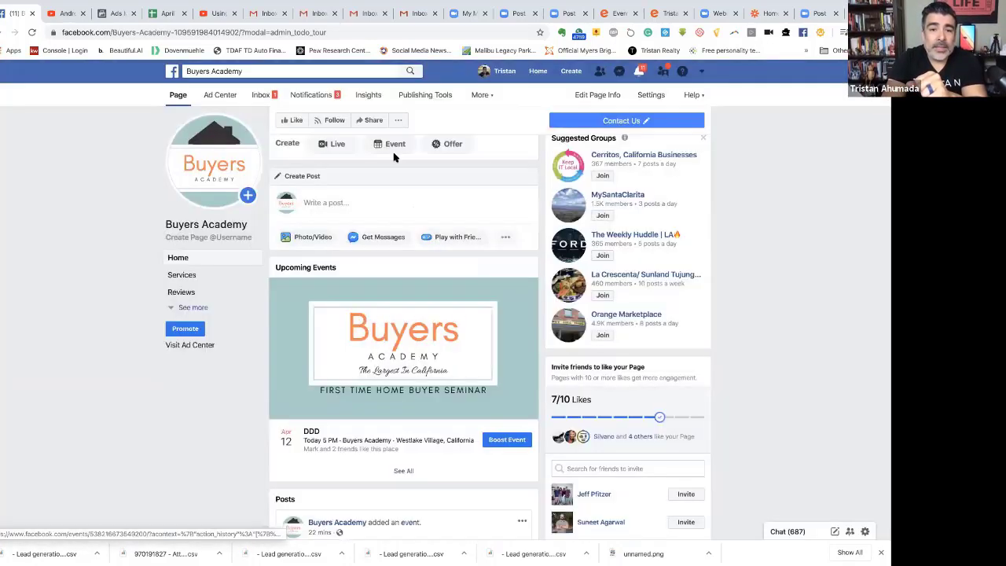
# Start a new event for the Buyers Academy page and name it "Amazing Online Buyer Seminar".
pyautogui.scroll(1, 393, 197)
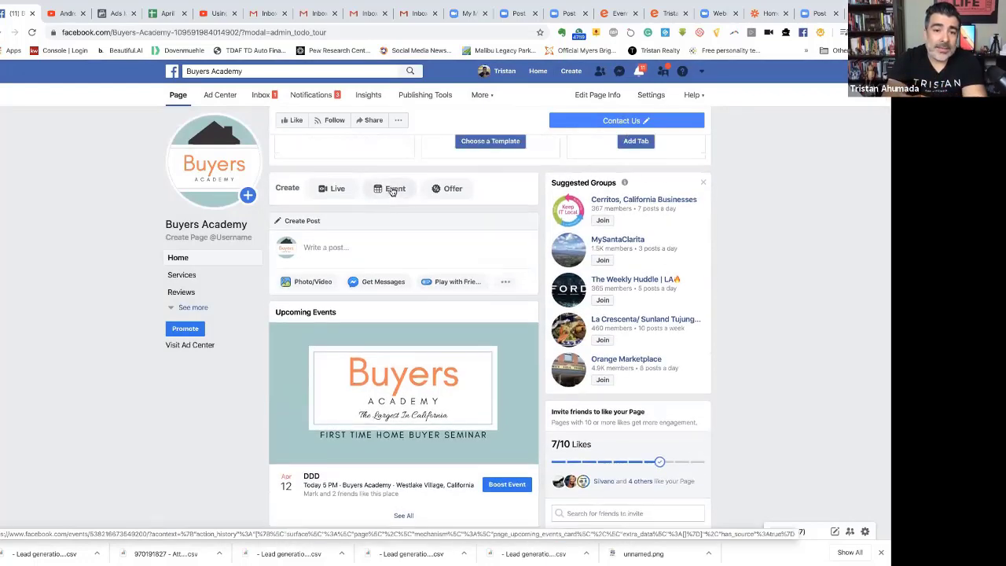
pyautogui.click(392, 191)
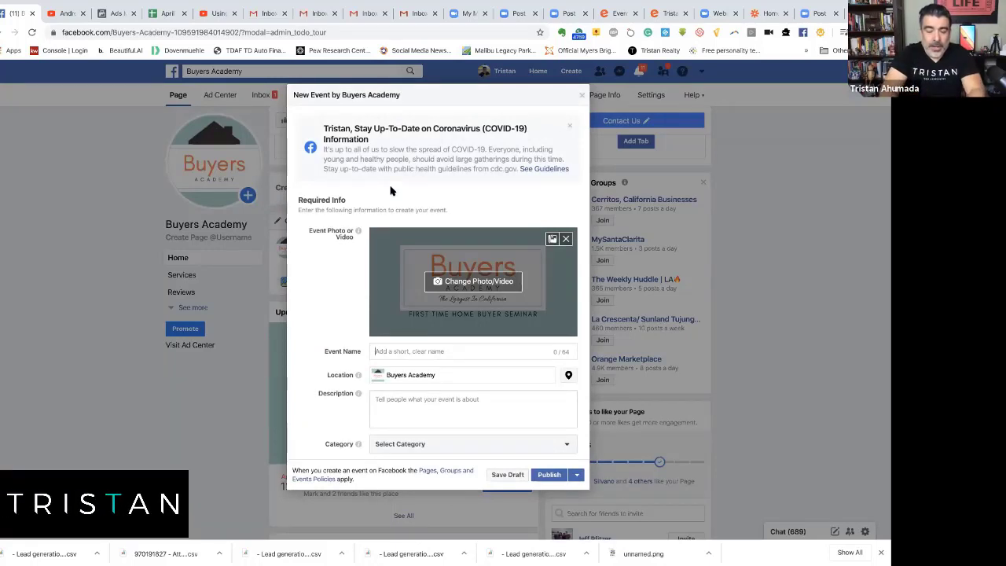
pyautogui.write('O')
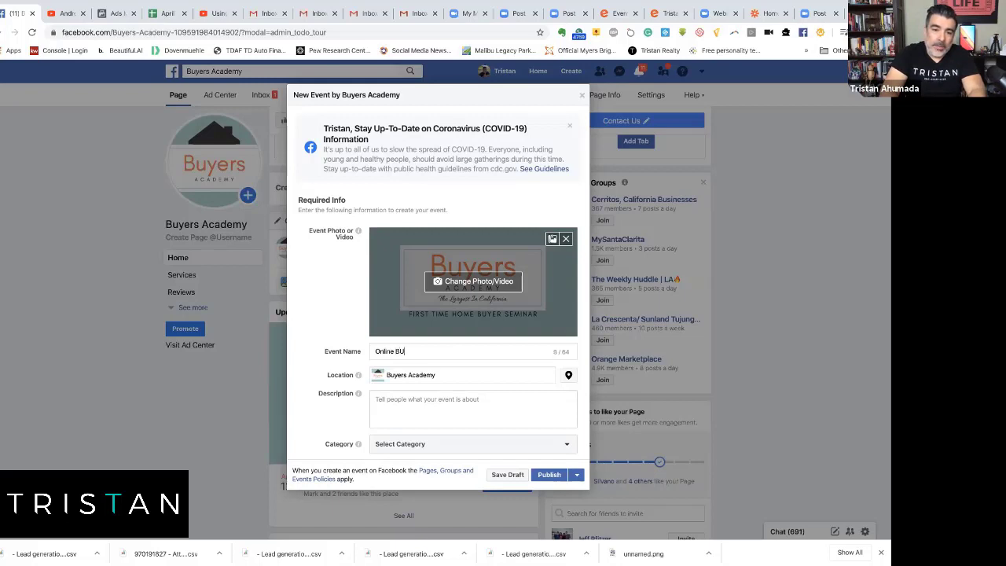
pyautogui.write('nline Buyer SM')
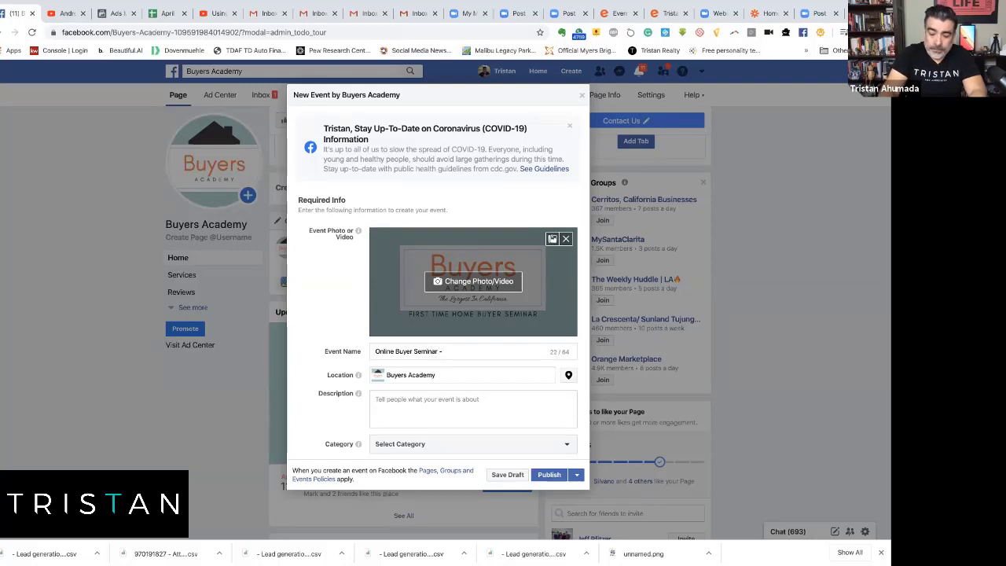
pyautogui.click(376, 350)
pyautogui.write('Amazing')
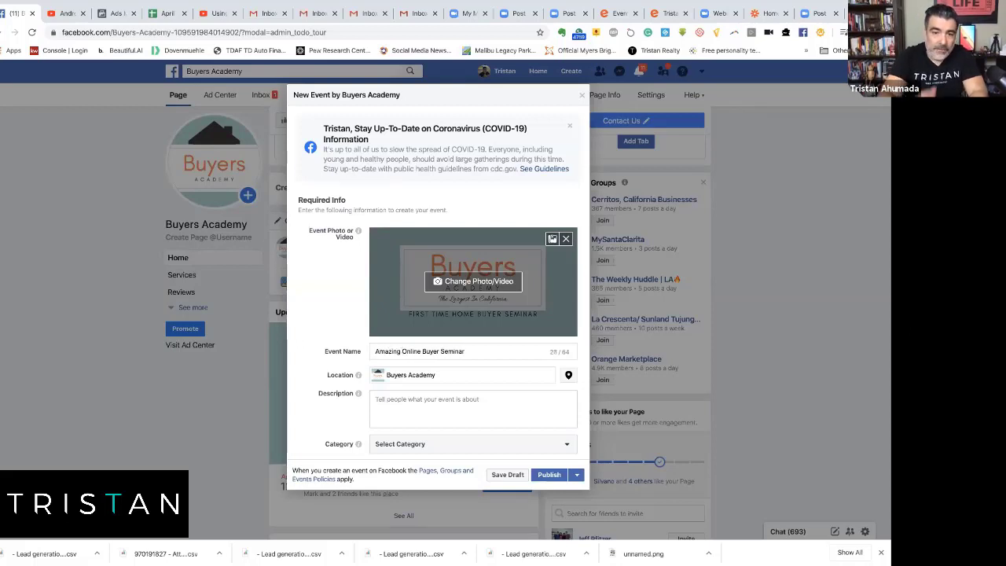
# Describe the event as "Here you'll learn a lot about buying a home." and set its category to Home.
pyautogui.click(415, 399)
pyautogui.write("Here you'll learn a lot about buying a home.")
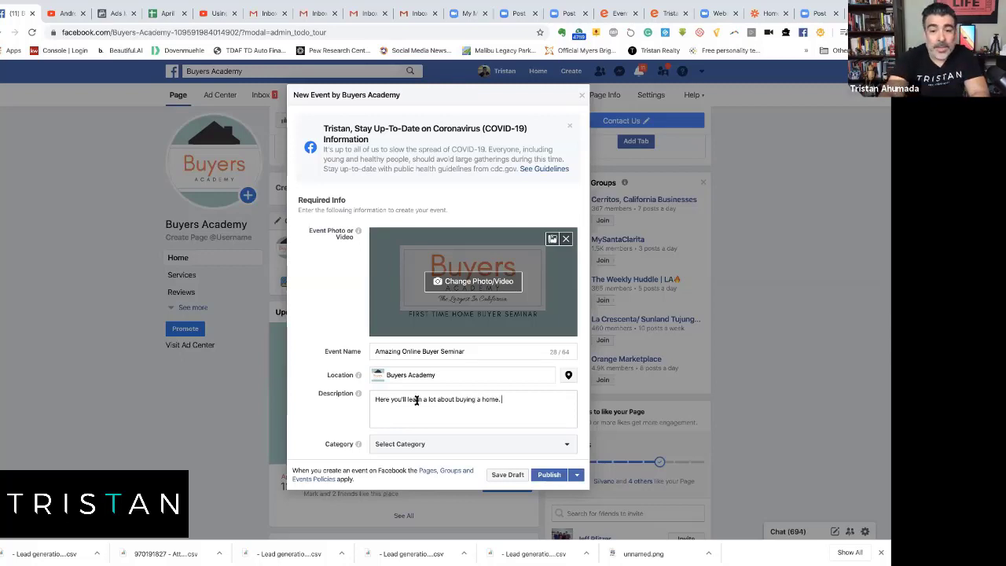
pyautogui.scroll(-2, 362, 384)
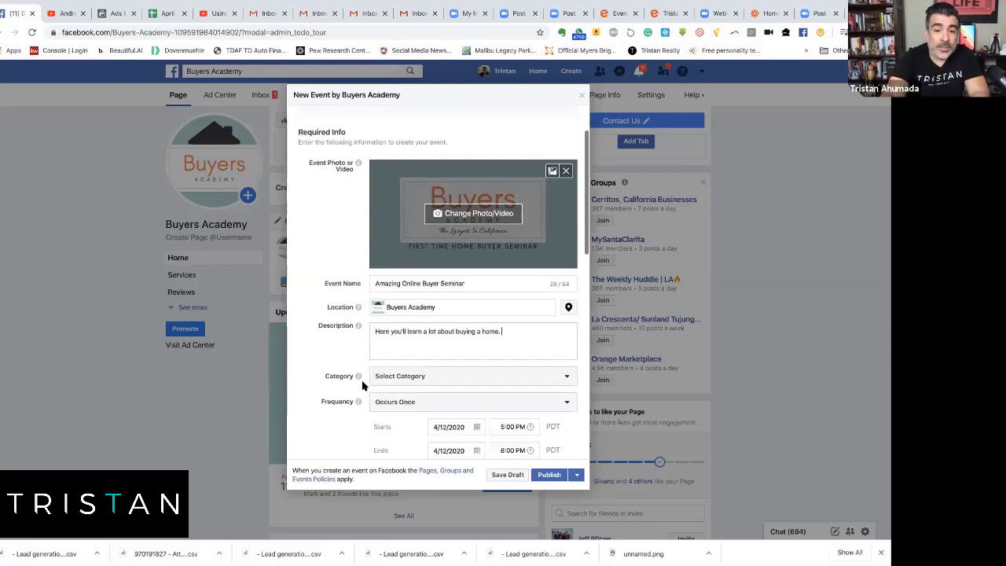
pyautogui.click(425, 360)
pyautogui.scroll(-3, 402, 404)
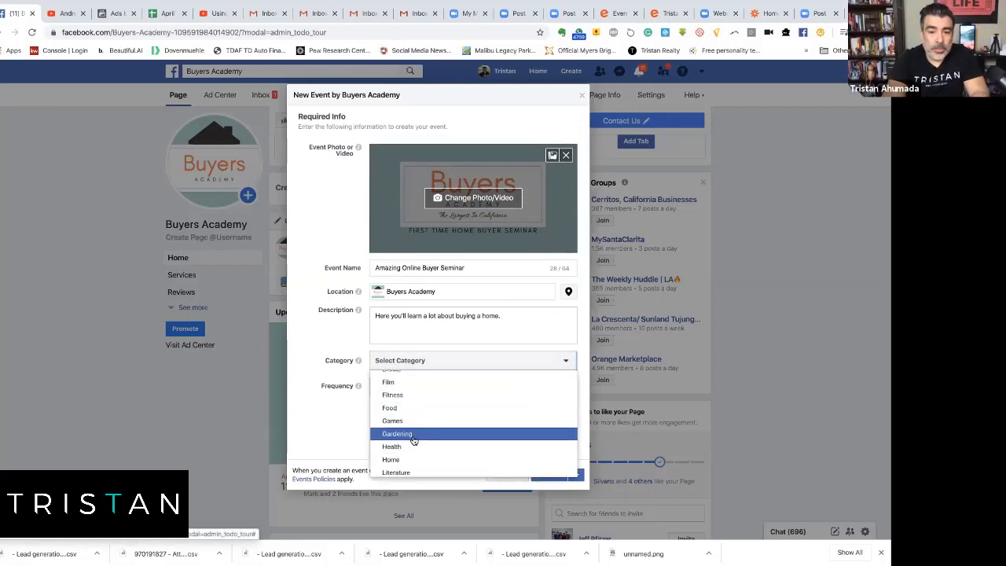
pyautogui.scroll(-5, 403, 463)
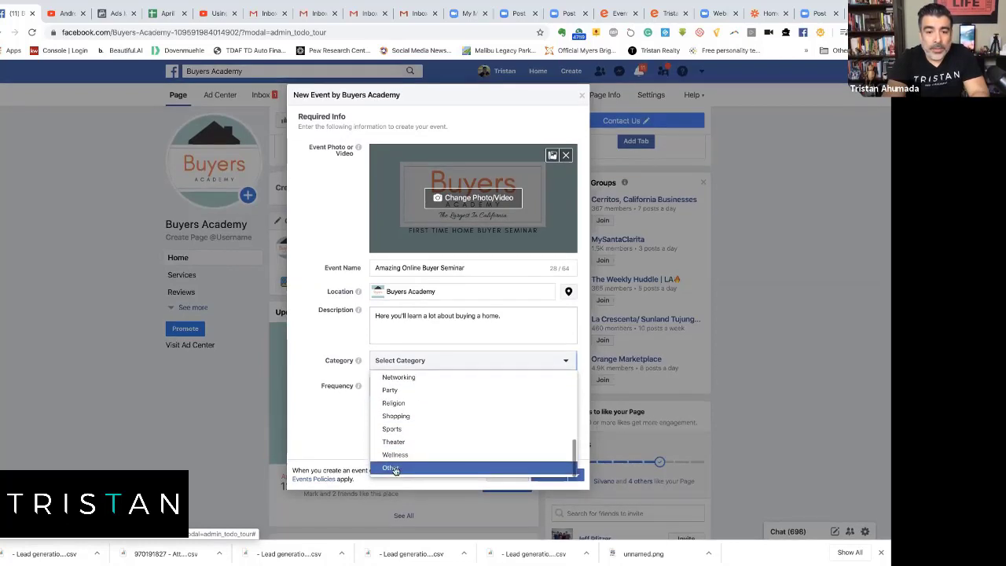
pyautogui.scroll(3, 431, 446)
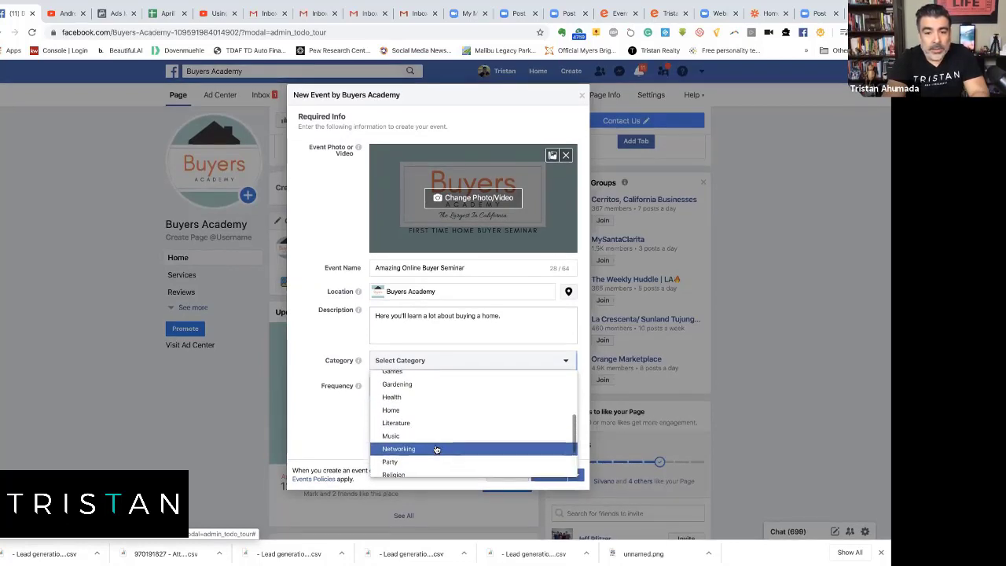
pyautogui.click(400, 410)
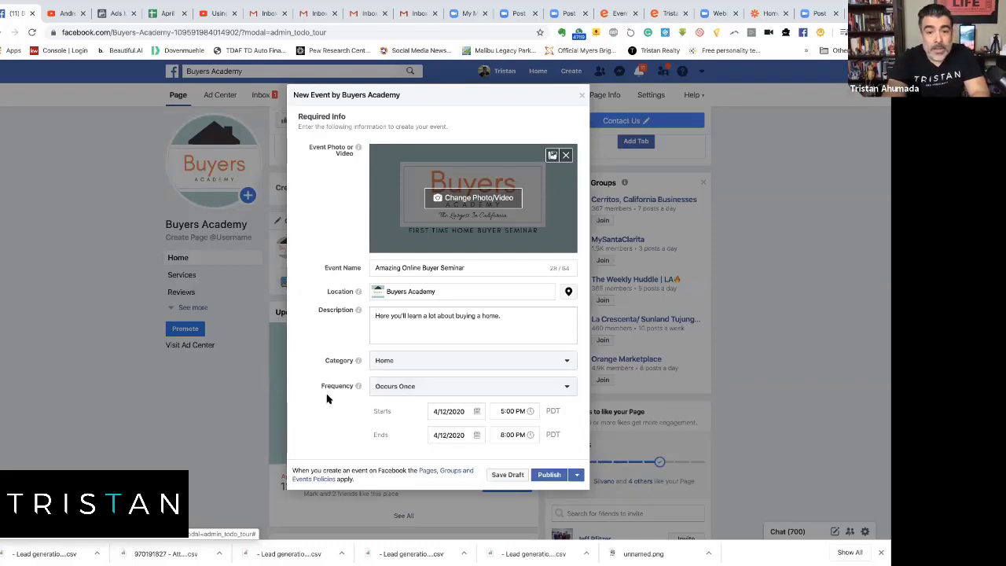
# Schedule the event for 4/13/2020 with an end time of 6:00 PM.
pyautogui.scroll(-1, 333, 395)
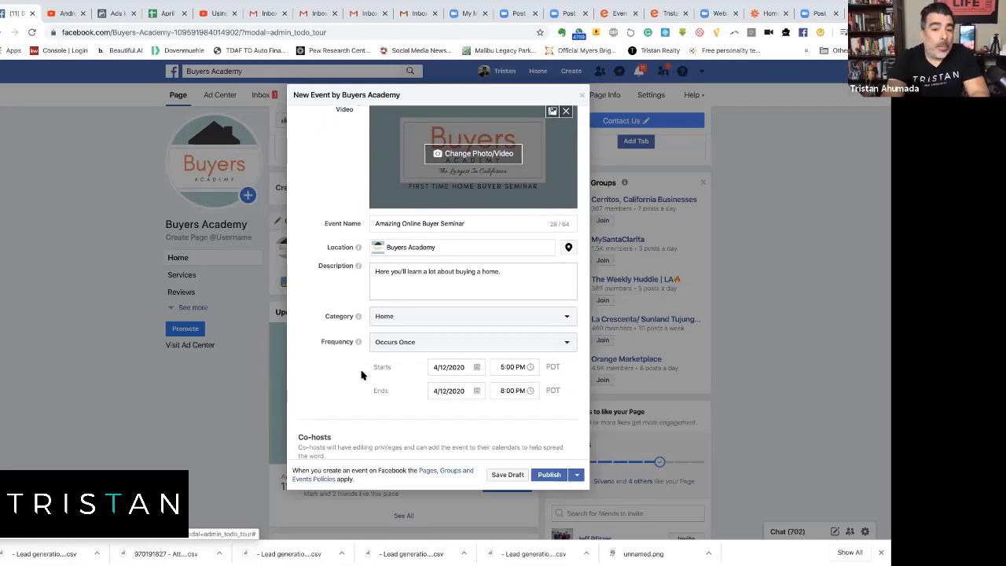
pyautogui.click(479, 367)
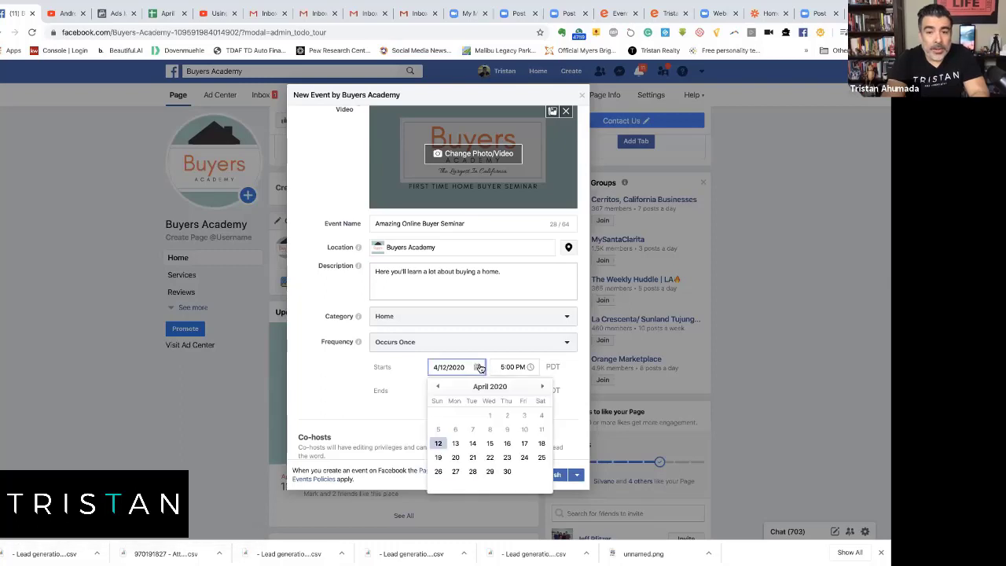
pyautogui.click(456, 442)
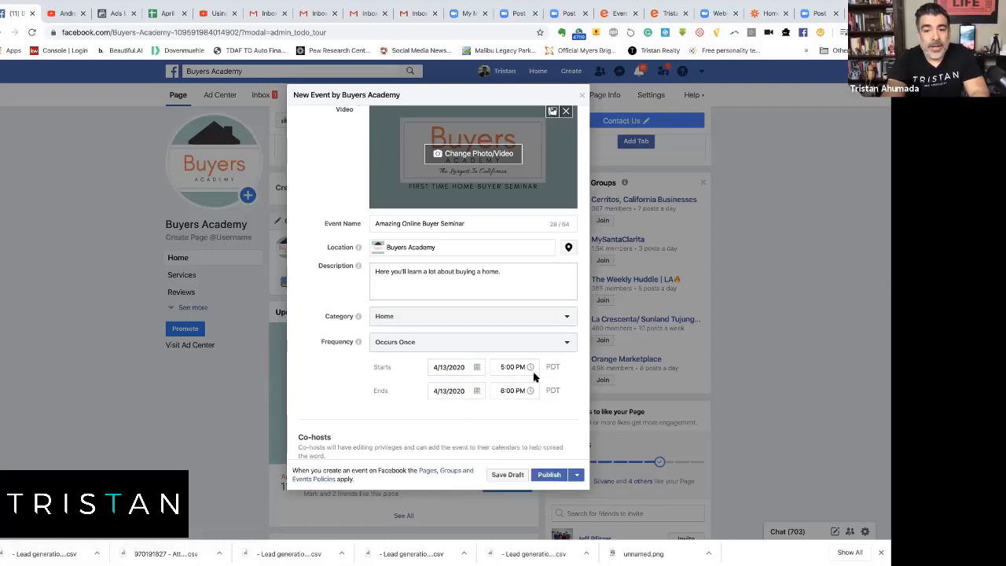
pyautogui.scroll(-1, 378, 388)
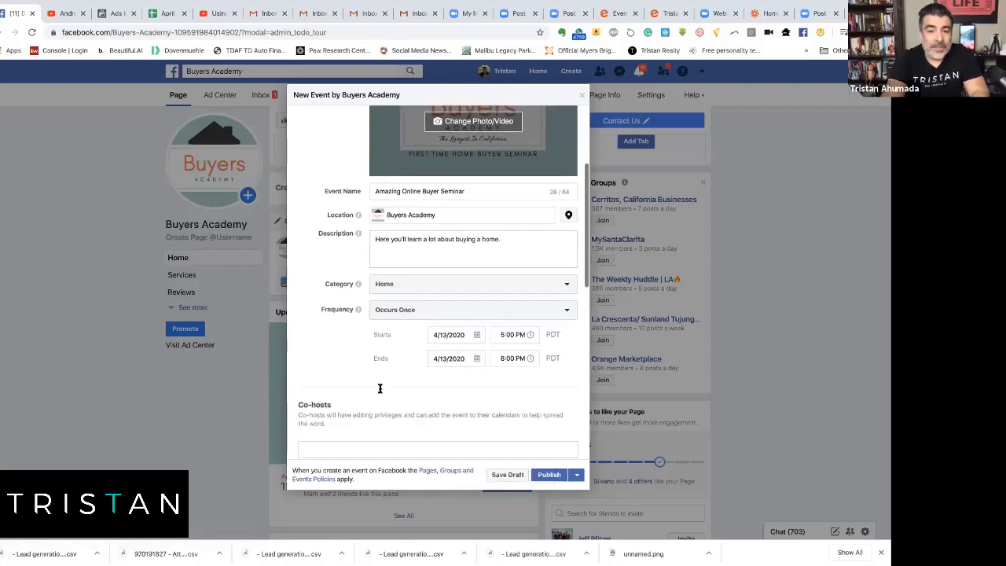
pyautogui.click(509, 356)
pyautogui.scroll(-5, 515, 397)
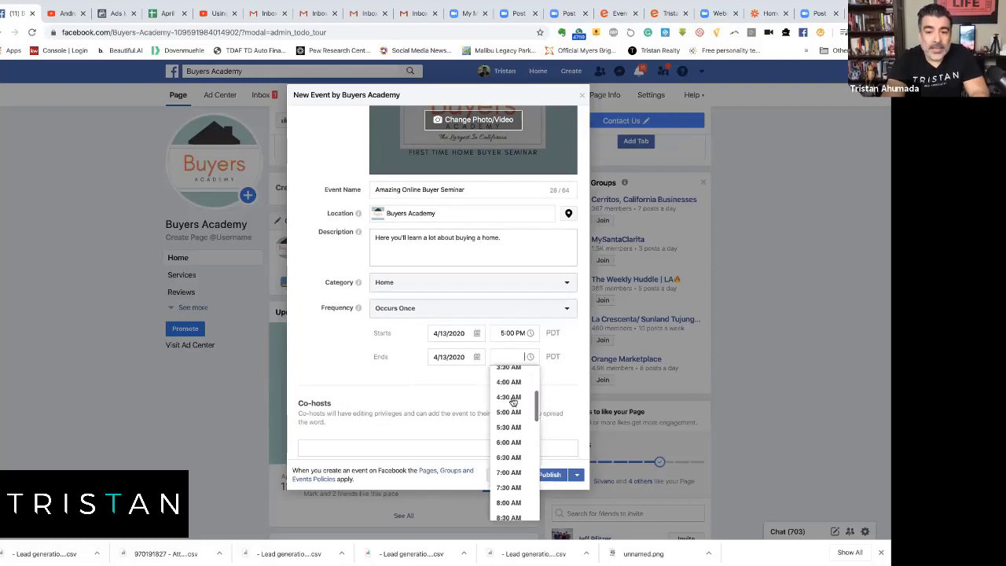
pyautogui.scroll(-5, 511, 432)
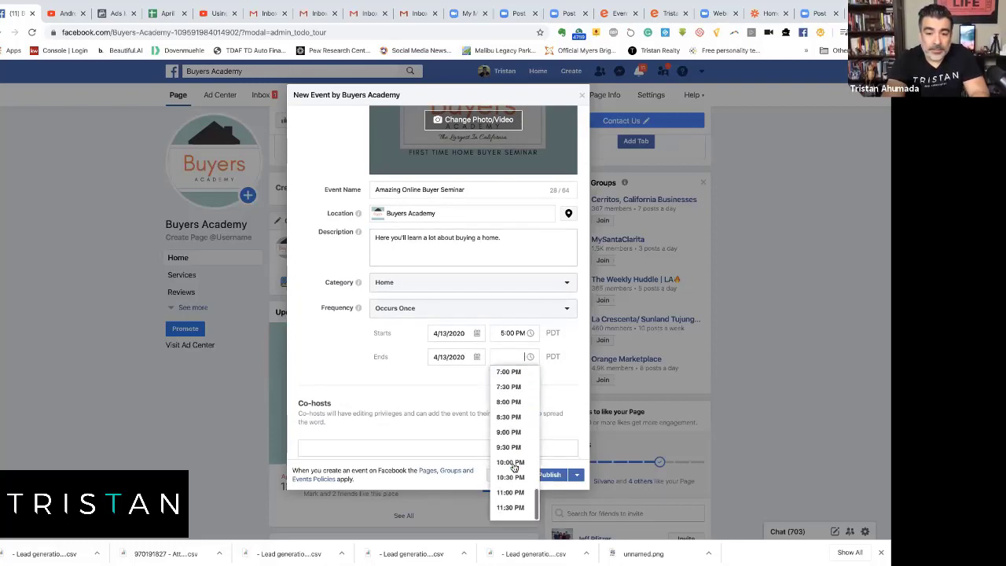
pyautogui.scroll(3, 510, 403)
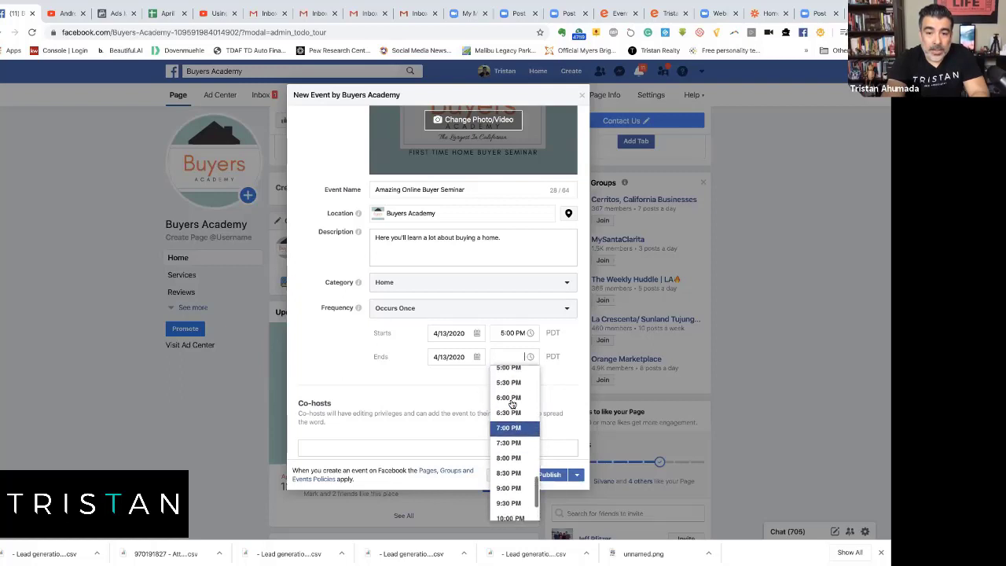
pyautogui.click(510, 401)
# In the event's admission settings, view and remove the guest confirmation options, and open ticket creation instead.
pyautogui.scroll(-2, 369, 367)
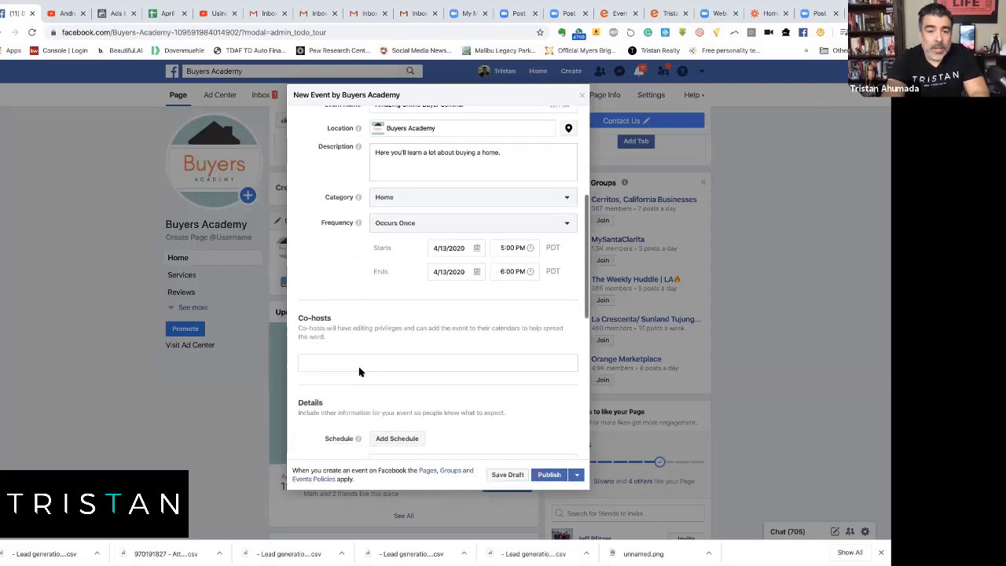
pyautogui.scroll(-4, 371, 358)
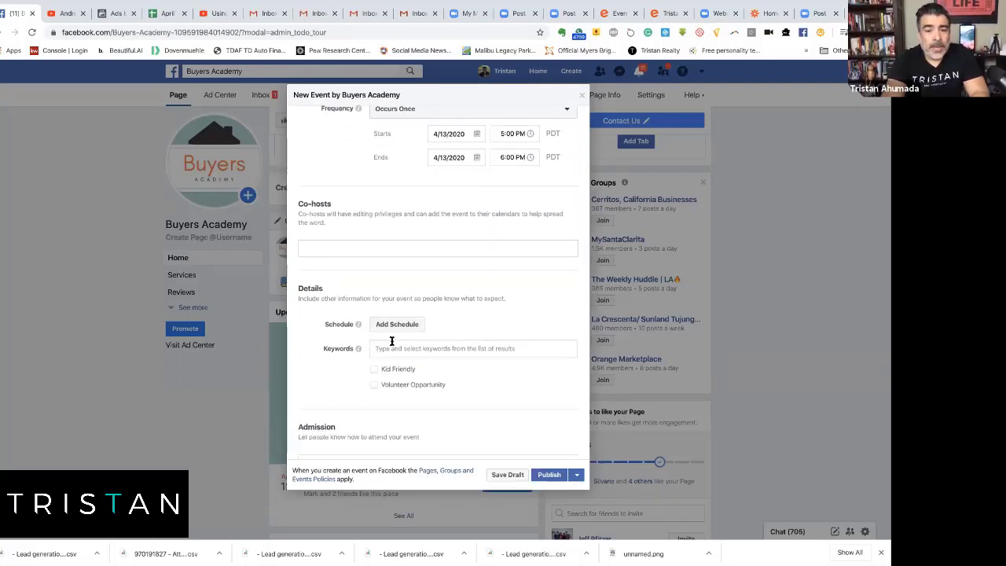
pyautogui.scroll(-2, 391, 340)
pyautogui.scroll(1, 385, 298)
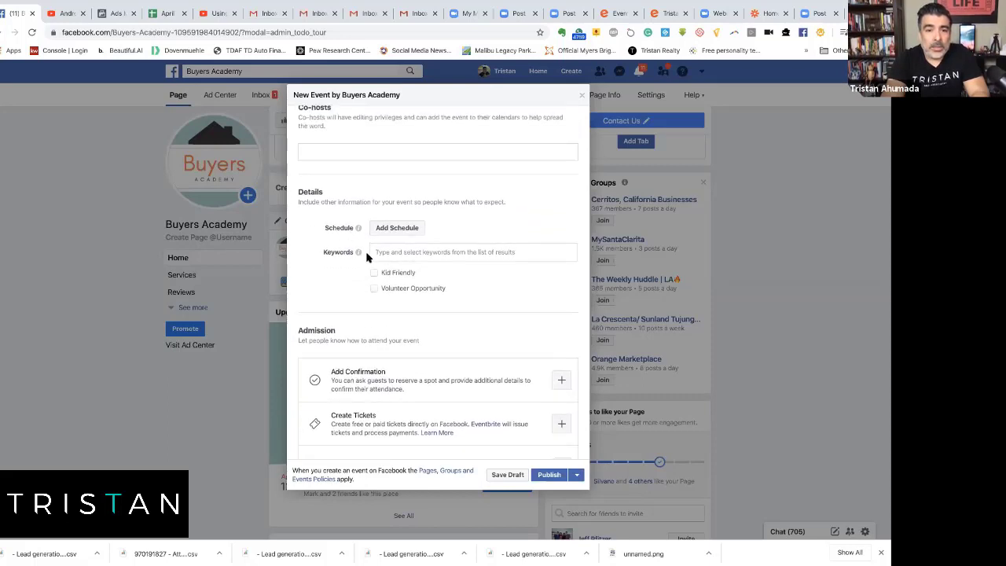
pyautogui.scroll(-2, 454, 339)
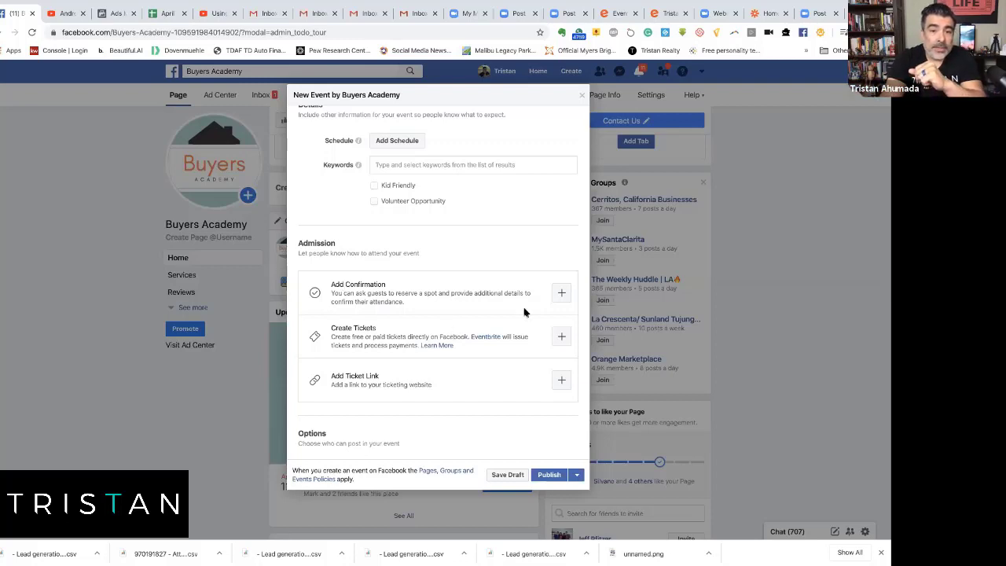
pyautogui.click(561, 293)
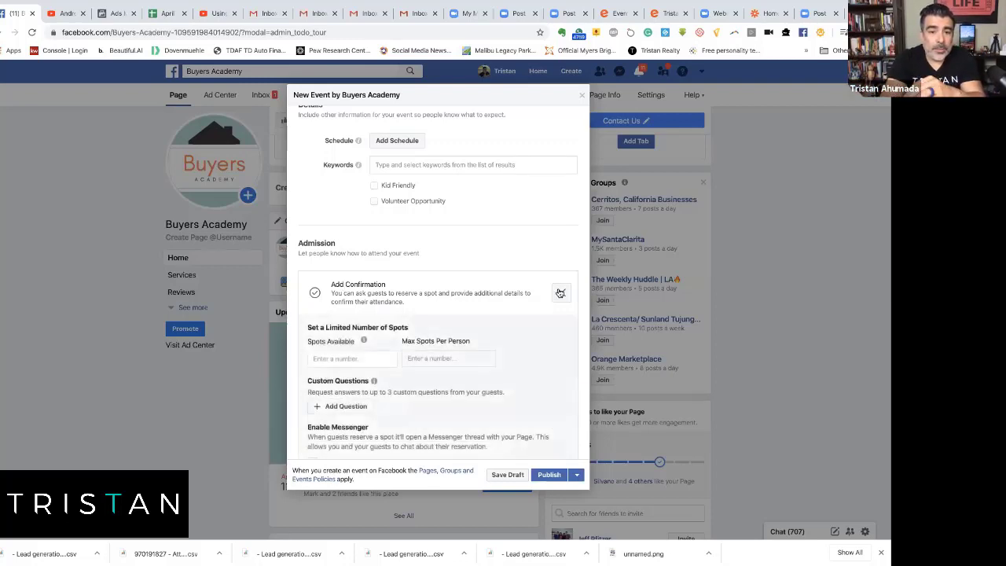
pyautogui.scroll(-2, 448, 337)
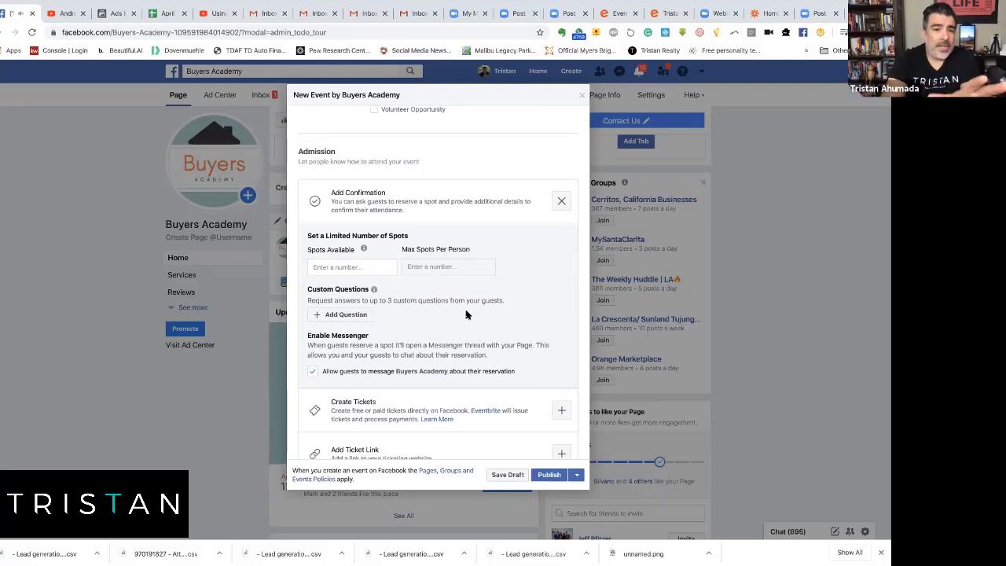
pyautogui.scroll(-1, 519, 251)
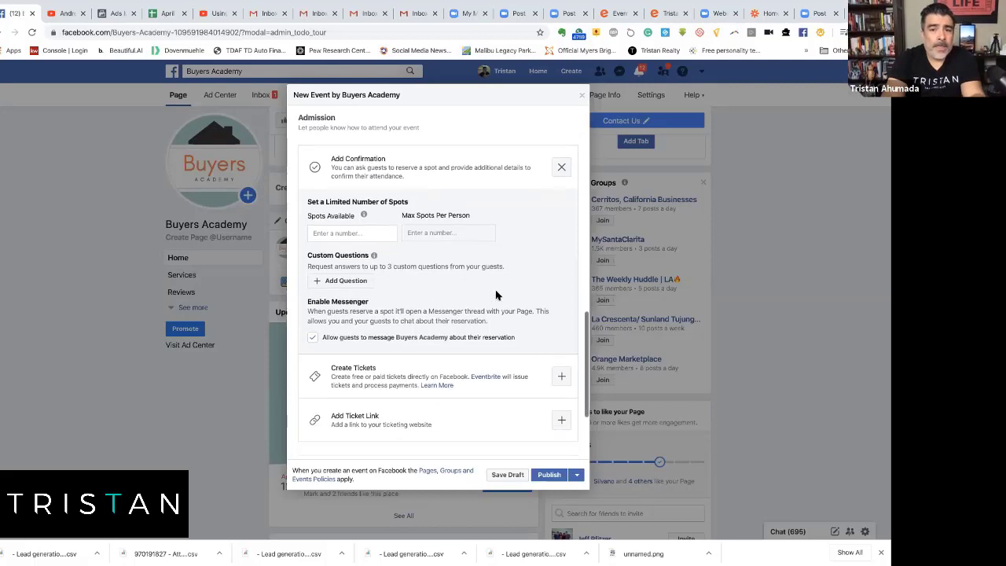
pyautogui.click(561, 168)
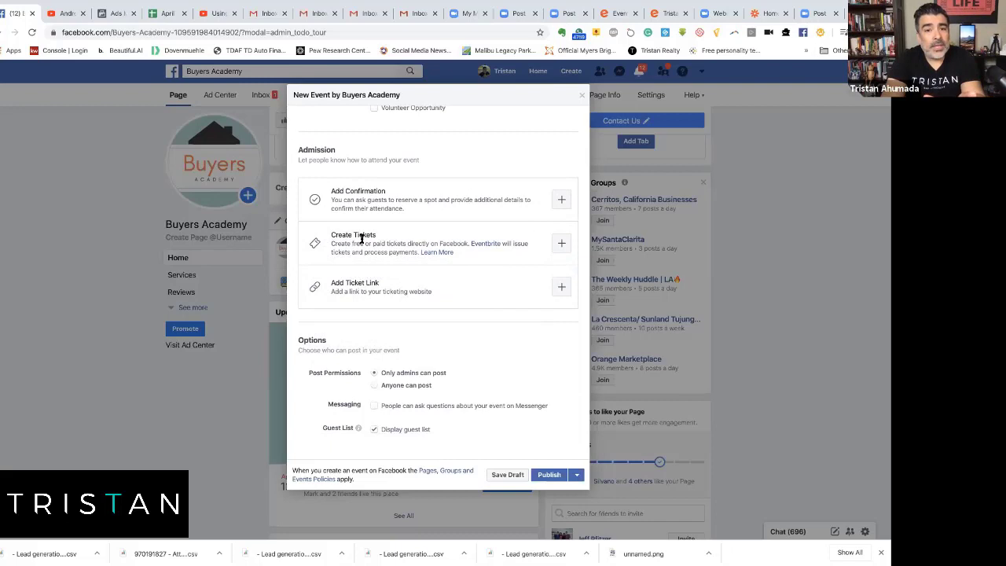
pyautogui.click(561, 244)
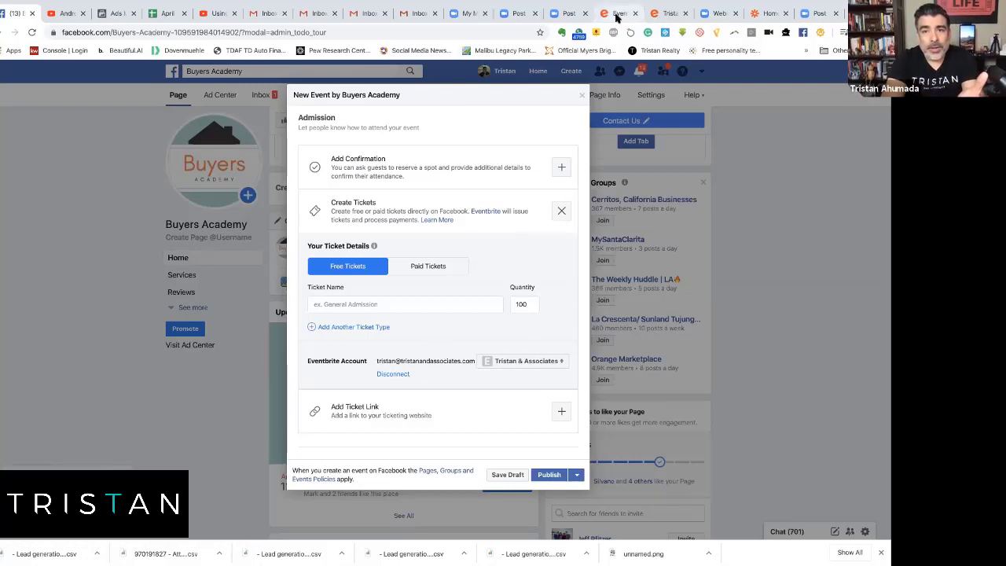
# Switch to Eventbrite and review the design preview of the First-Time Homebuyer Online Seminar, including its banner and description.
pyautogui.click(617, 14)
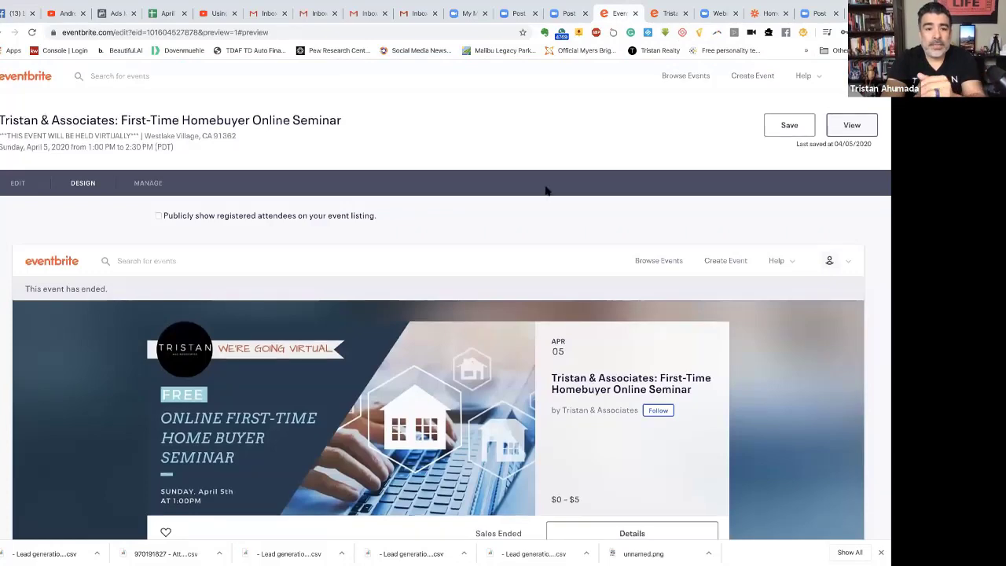
pyautogui.scroll(-3, 546, 190)
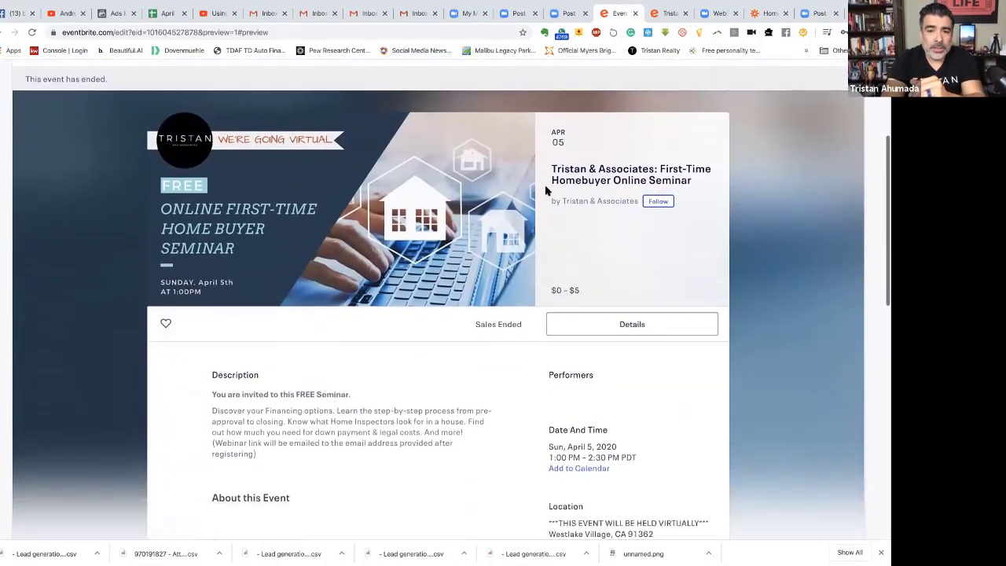
pyautogui.scroll(-2, 546, 190)
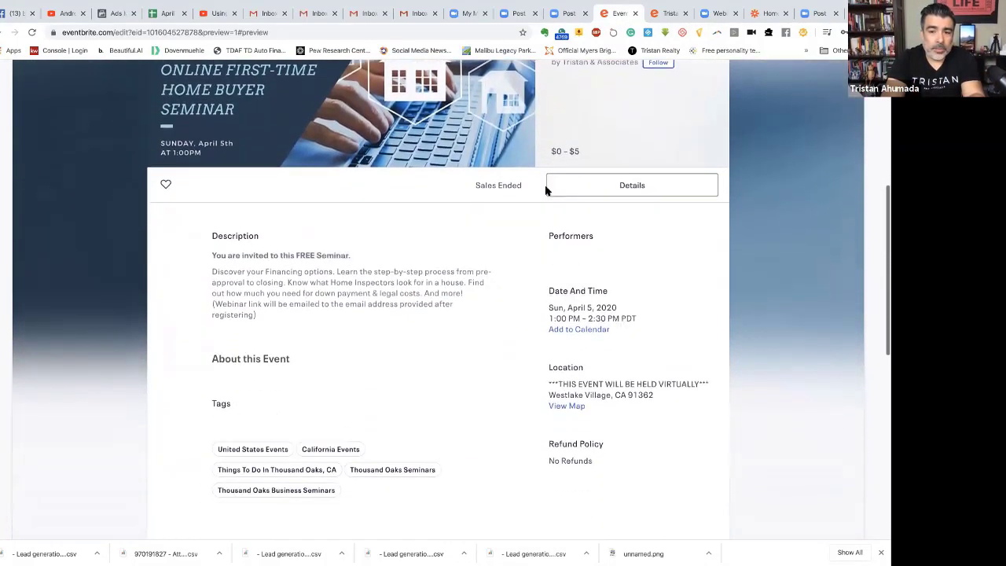
pyautogui.scroll(5, 546, 190)
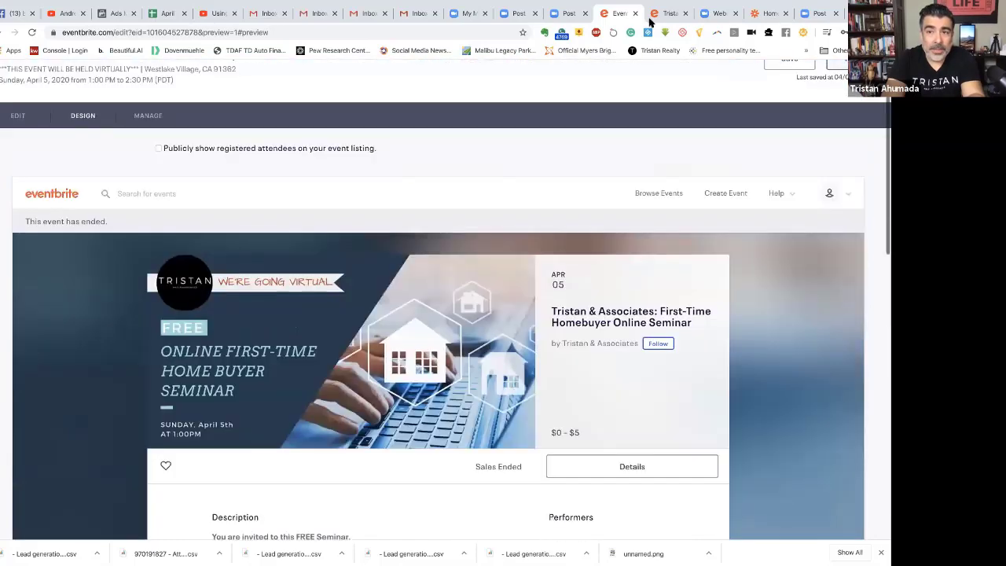
# Open the seminar's public Eventbrite listing, view its event details window and close it again.
pyautogui.click(660, 14)
pyautogui.scroll(-1, 598, 361)
pyautogui.scroll(1, 599, 362)
pyautogui.scroll(-1, 410, 340)
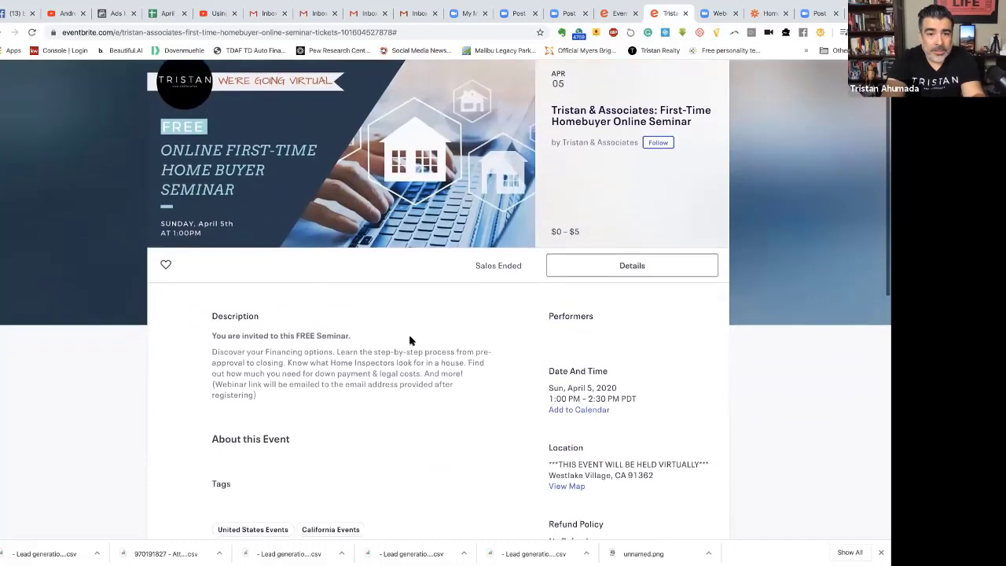
pyautogui.scroll(-1, 408, 336)
pyautogui.click(624, 239)
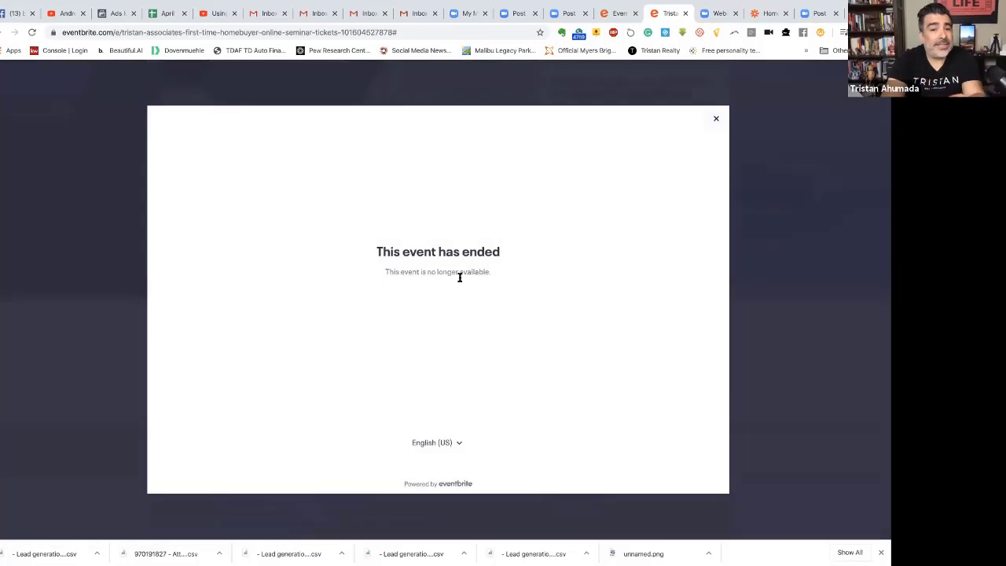
pyautogui.click(716, 119)
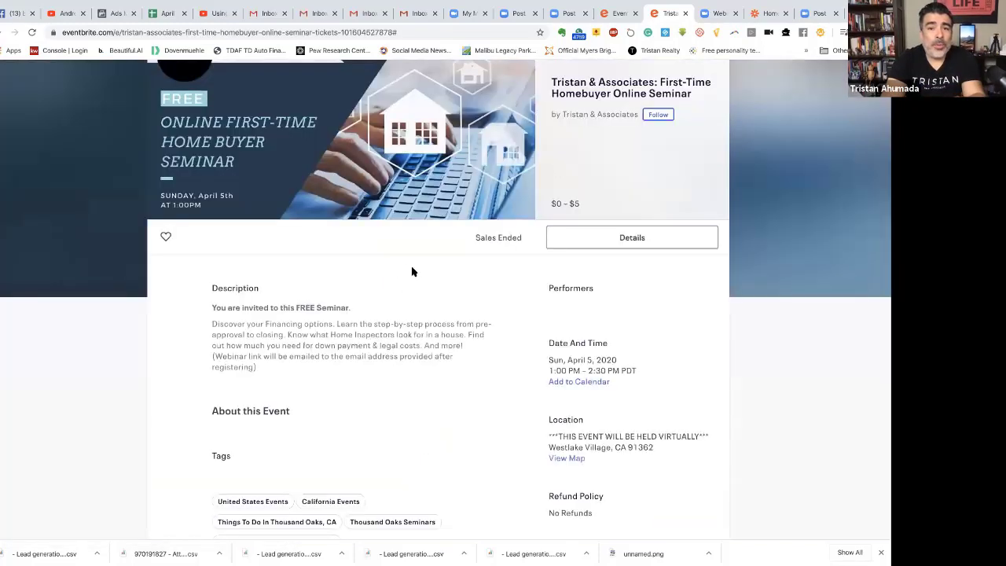
# Read through the public listing's description, date, location, tags and organizer information.
pyautogui.scroll(-3, 402, 287)
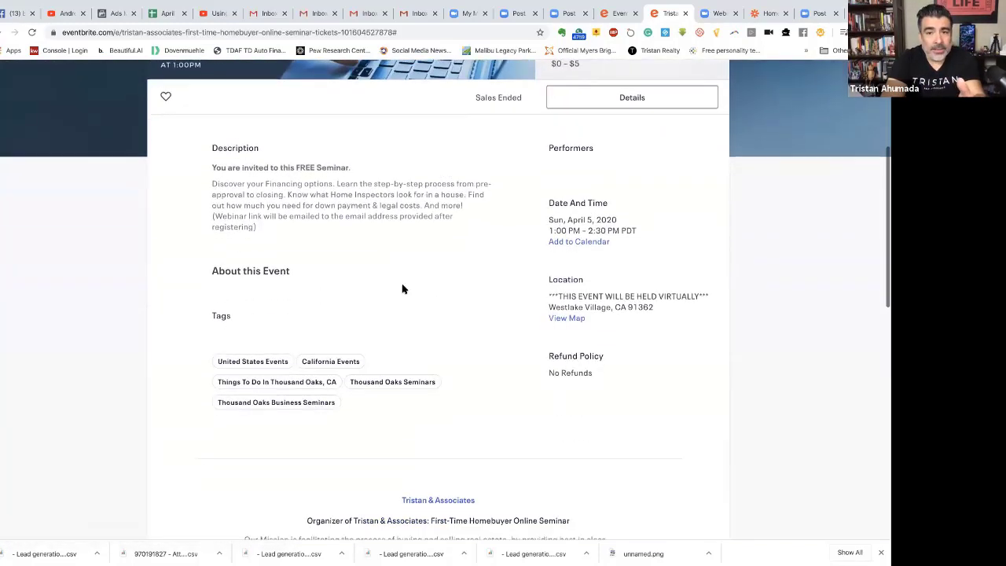
pyautogui.scroll(-2, 413, 276)
pyautogui.scroll(-4, 413, 276)
pyautogui.scroll(6, 416, 274)
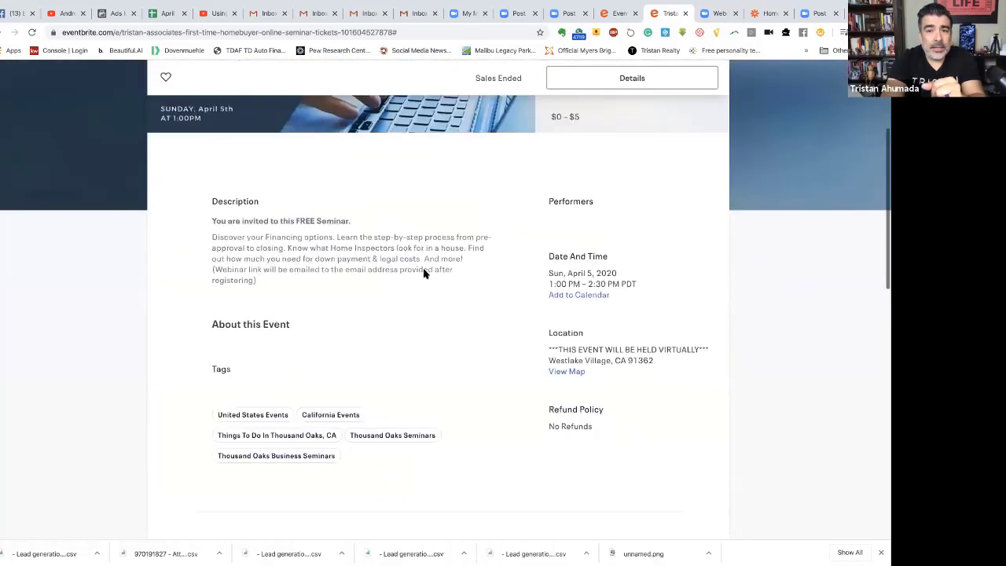
pyautogui.scroll(5, 423, 272)
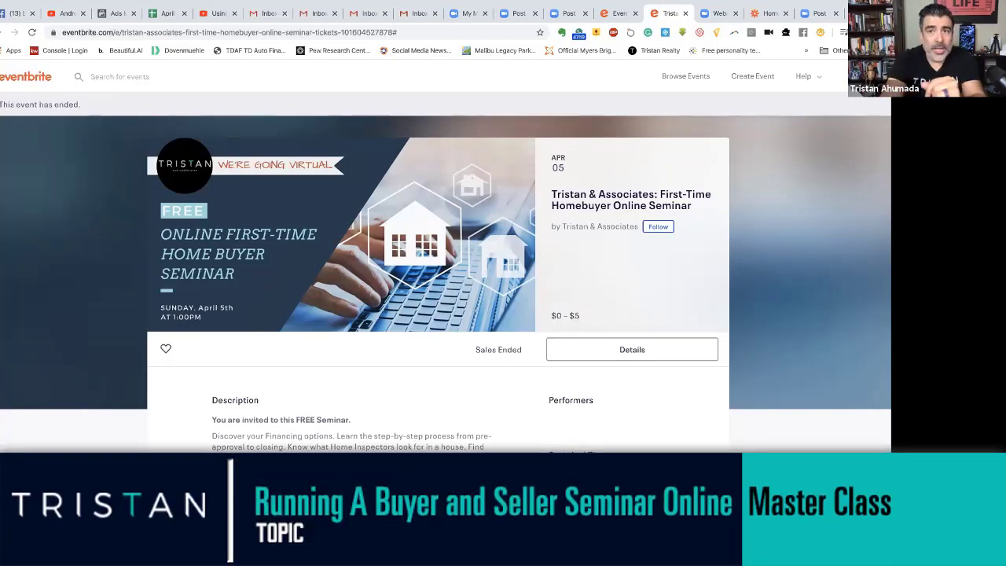
# Recheck the seminar's Eventbrite design preview down to the organizer section, and return to the Facebook event's ticket form.
pyautogui.click(610, 15)
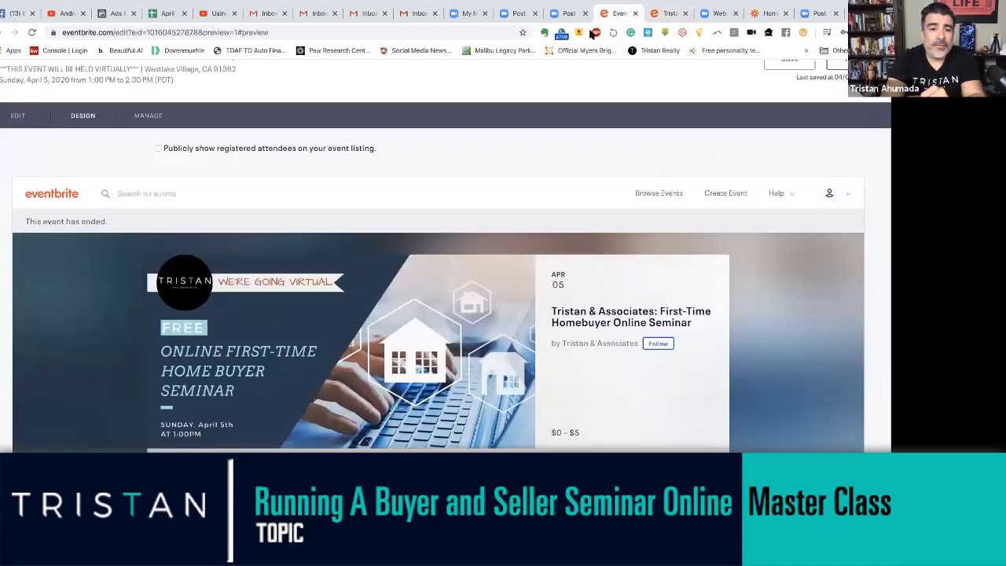
pyautogui.scroll(-3, 298, 319)
pyautogui.scroll(-5, 299, 319)
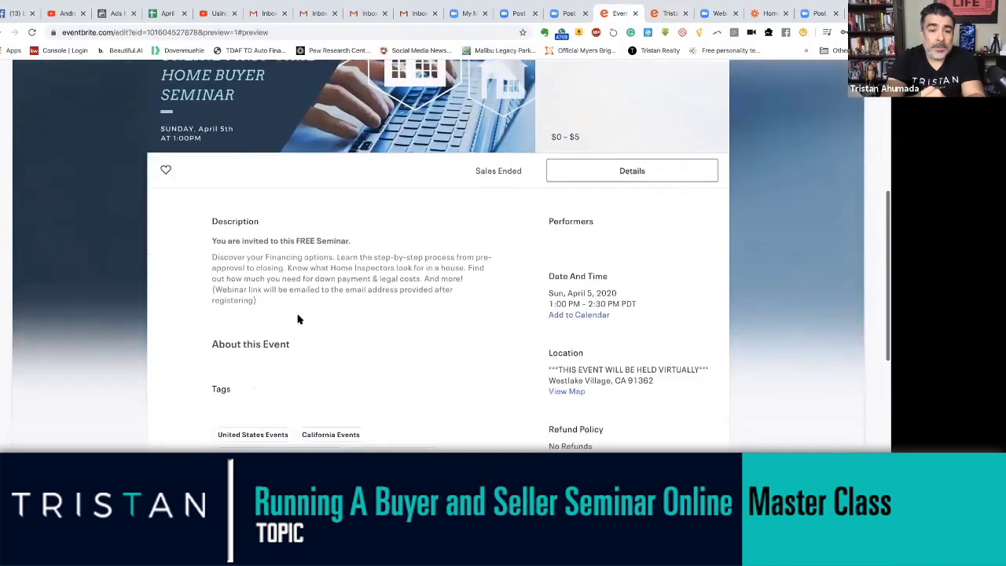
pyautogui.scroll(-2, 299, 319)
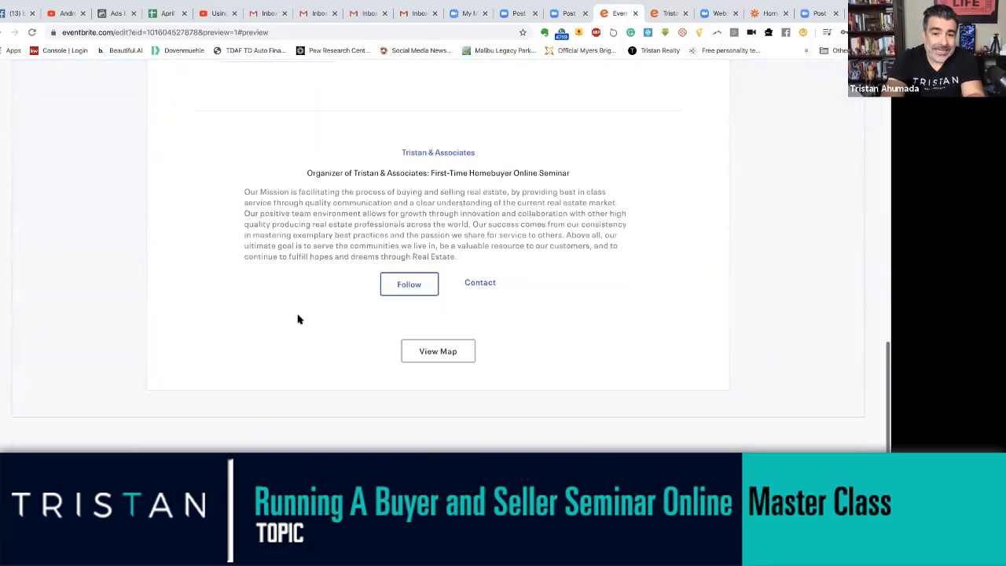
pyautogui.scroll(15, 314, 298)
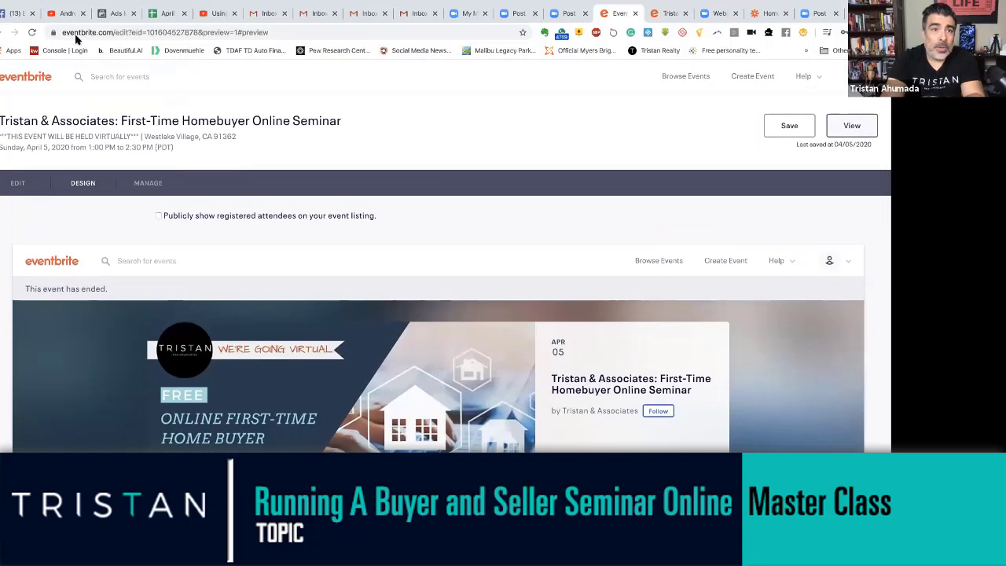
pyautogui.click(15, 14)
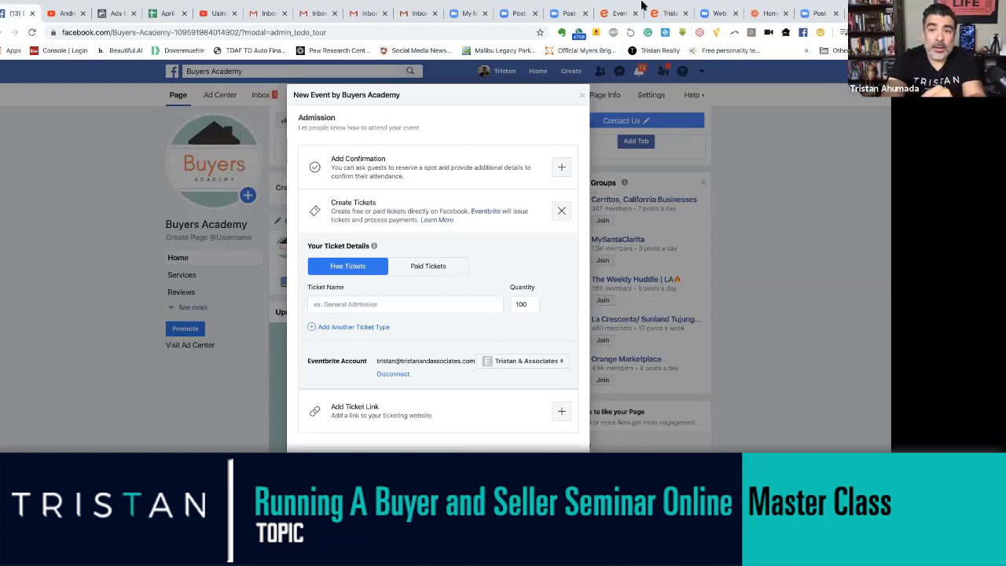
# Log out of the Eventbrite account, leaving the event editor without saving, to reach the sign-up page.
pyautogui.click(620, 16)
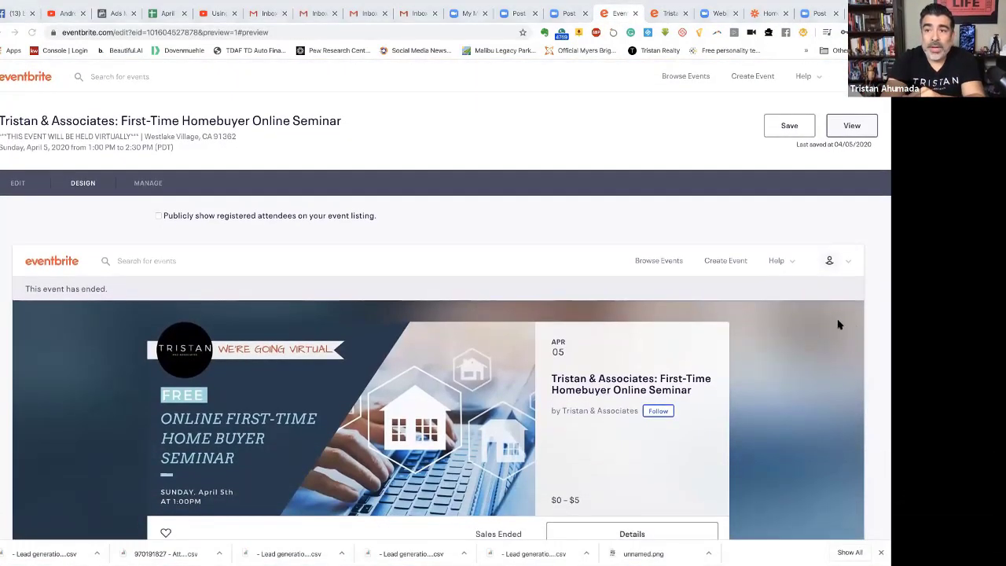
pyautogui.moveTo(858, 77)
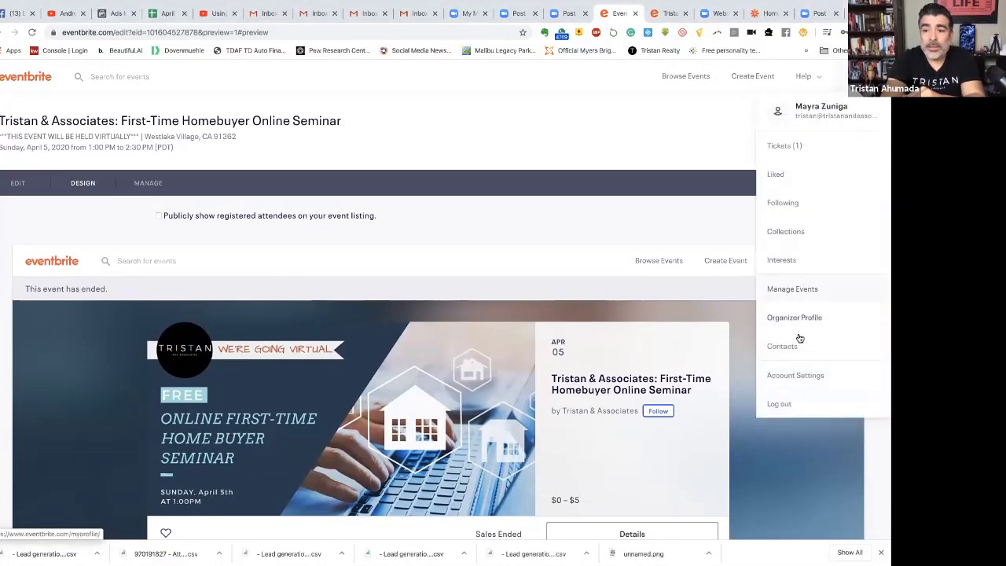
pyautogui.scroll(-5, 808, 245)
pyautogui.click(781, 226)
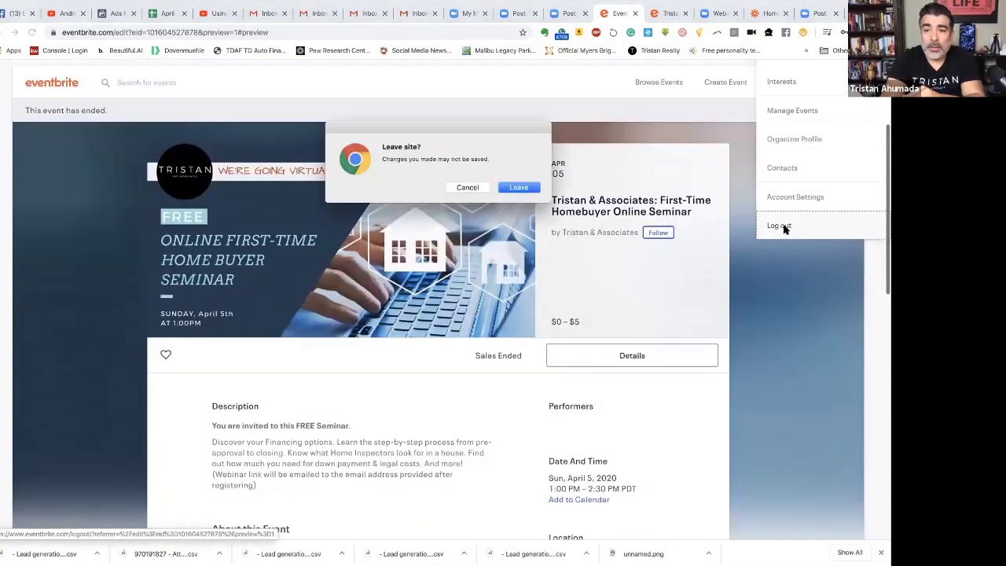
pyautogui.click(519, 188)
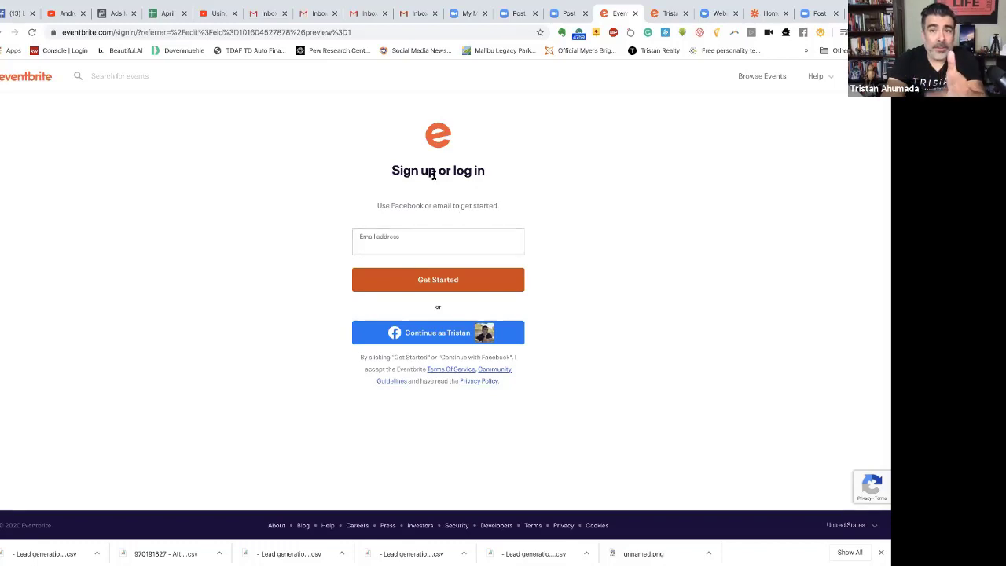
# Switch to the Facebook event and remove the ticket creation option from its admission settings.
pyautogui.click(18, 13)
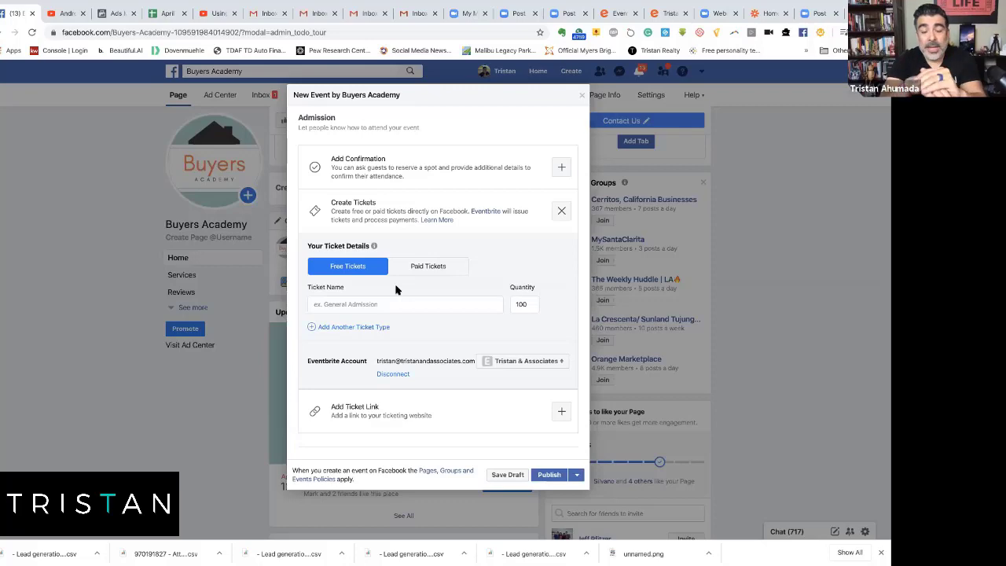
pyautogui.click(562, 211)
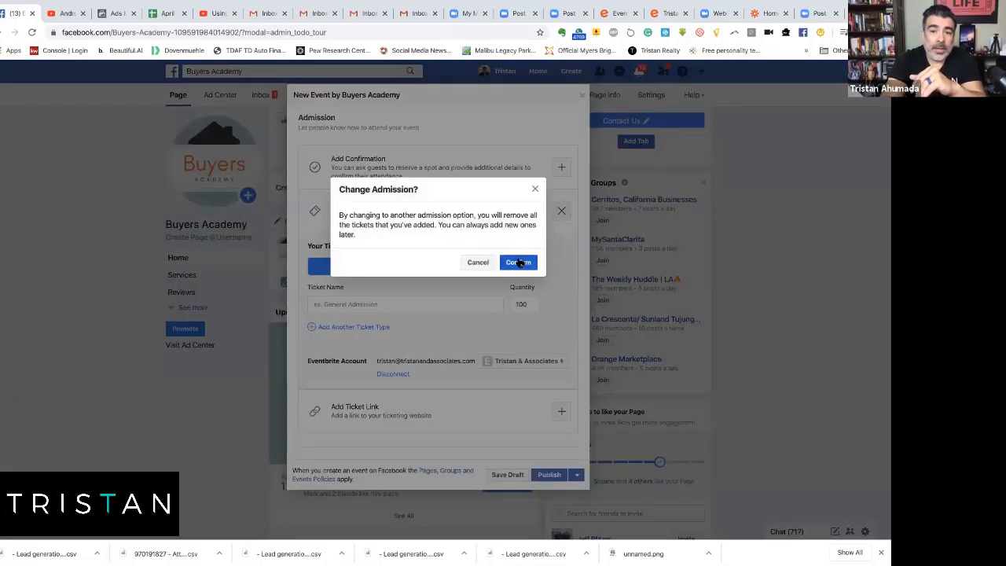
pyautogui.click(518, 262)
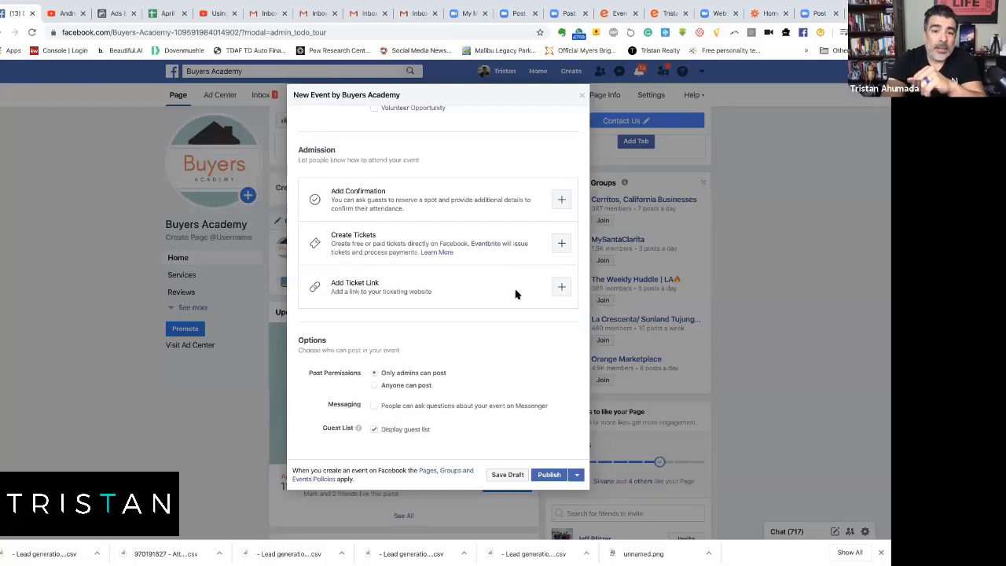
pyautogui.click(557, 289)
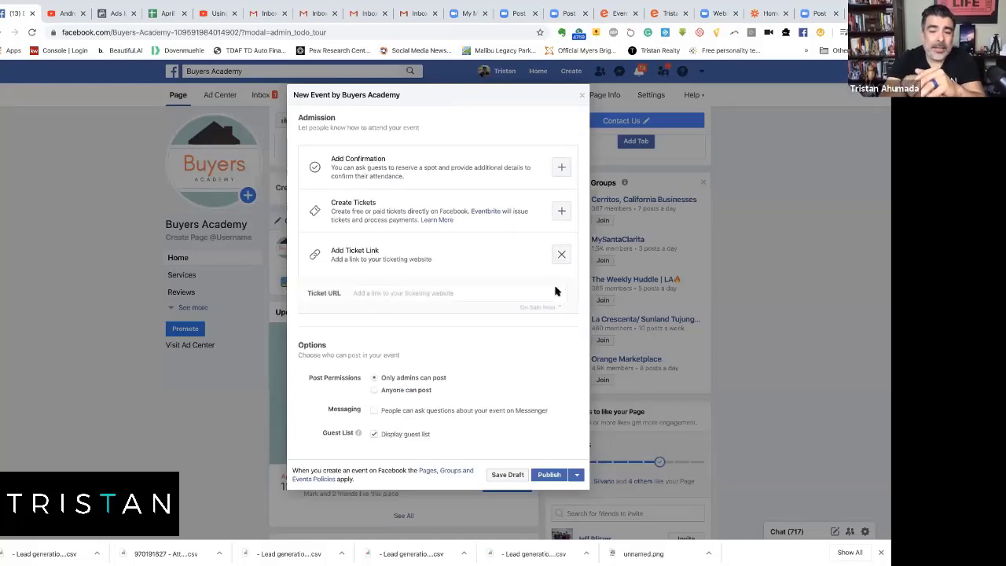
pyautogui.click(461, 289)
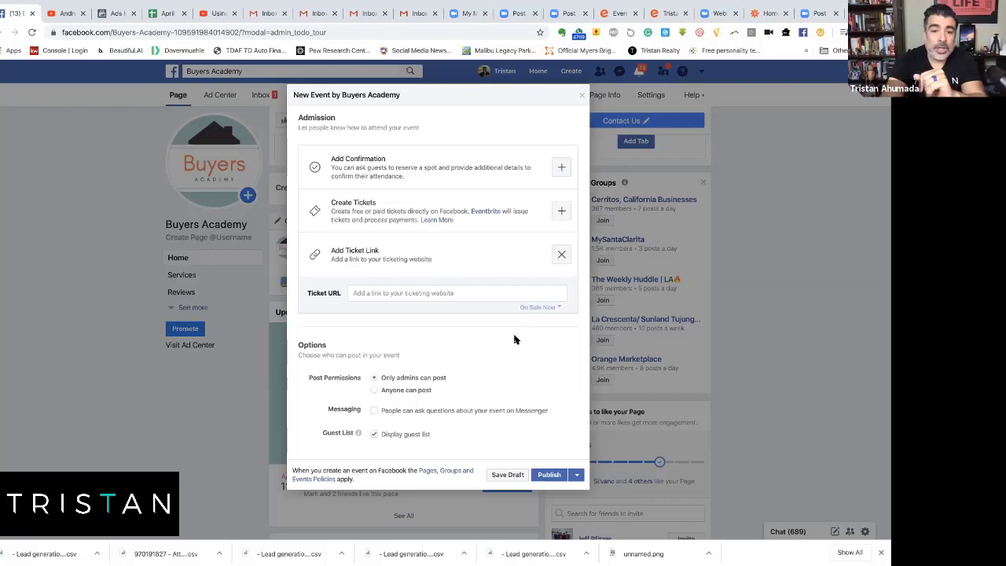
pyautogui.click(561, 254)
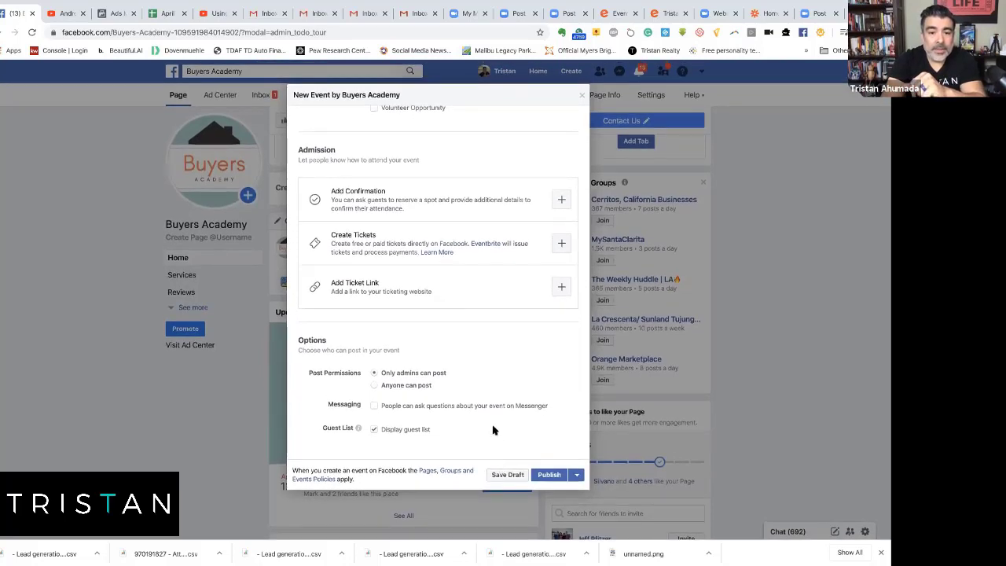
# Add guest confirmation to the event's admission with 50 spots available and a maximum of 2 spots per person.
pyautogui.scroll(3, 493, 430)
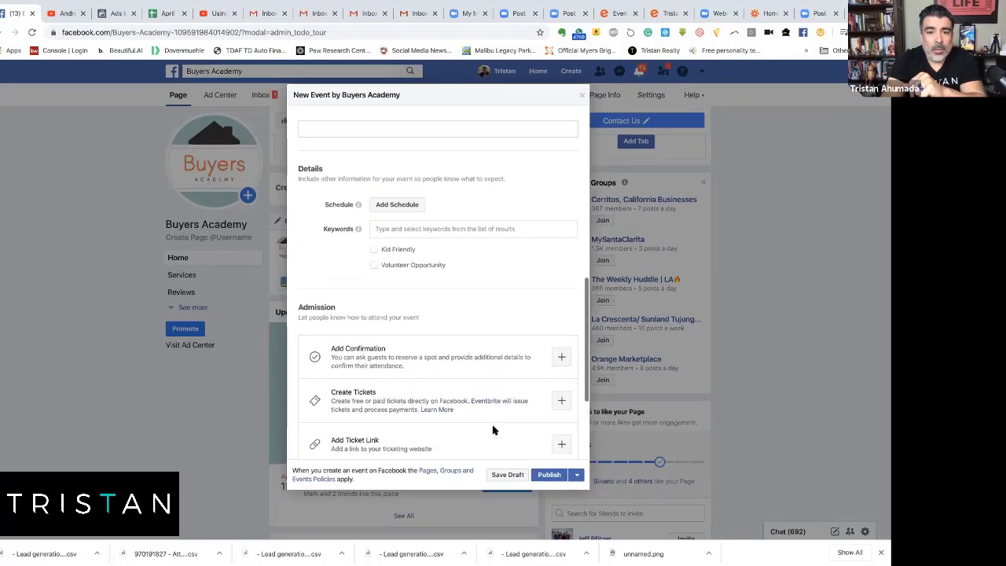
pyautogui.click(561, 357)
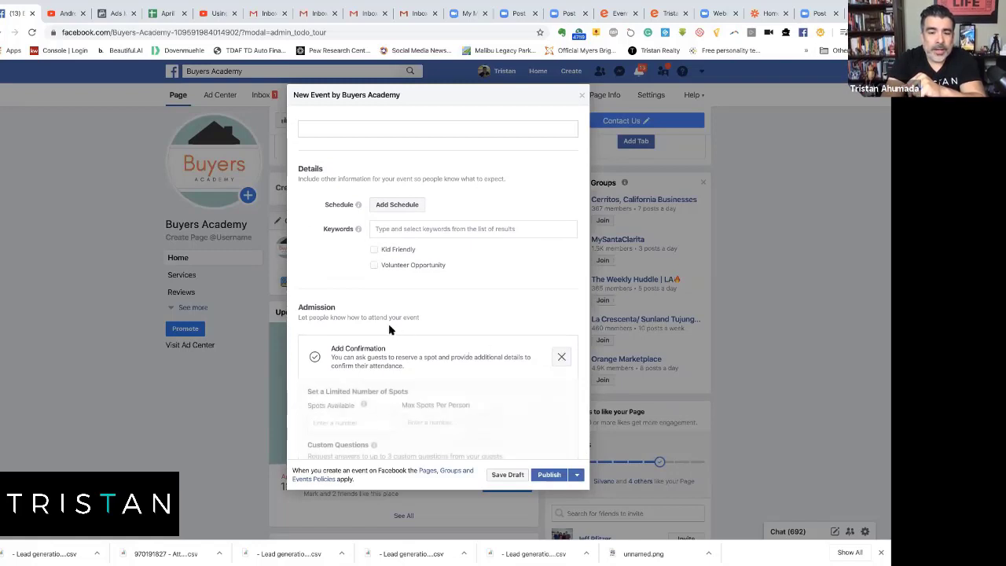
pyautogui.scroll(-2, 370, 333)
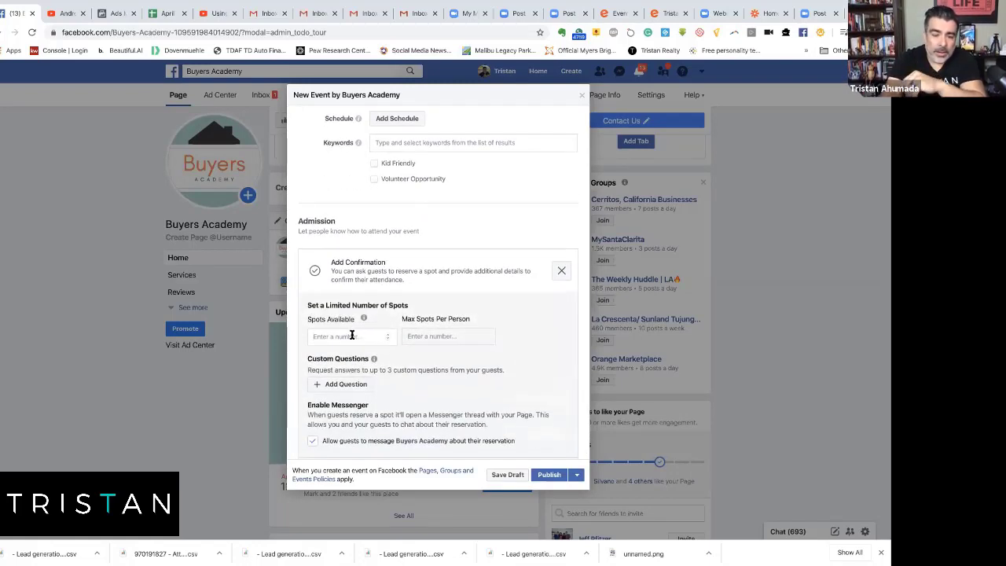
pyautogui.write('50')
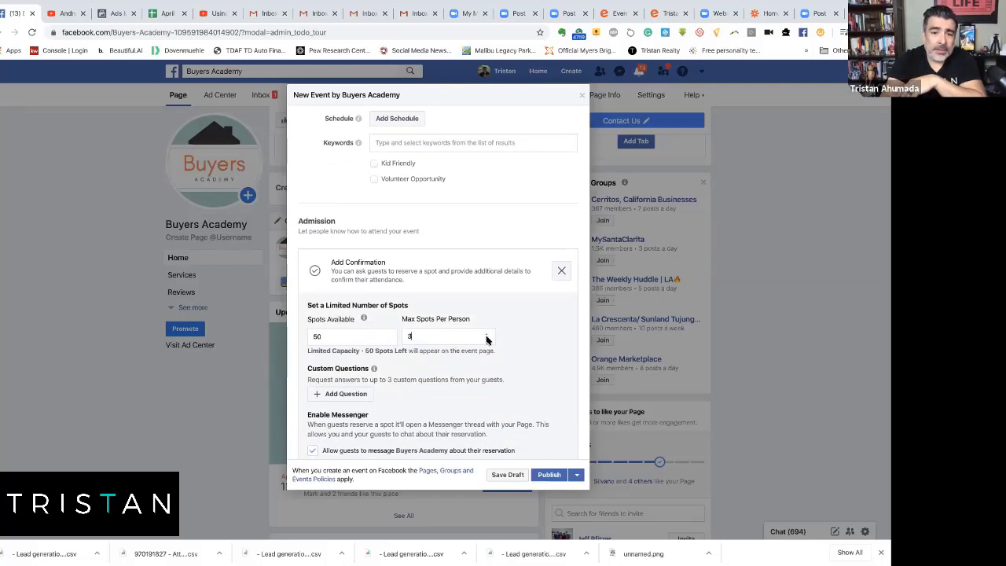
# Add the custom guest question "Are you looking to buy in the next 90 Days?" to the confirmation settings.
pyautogui.click(389, 398)
pyautogui.scroll(-2, 393, 401)
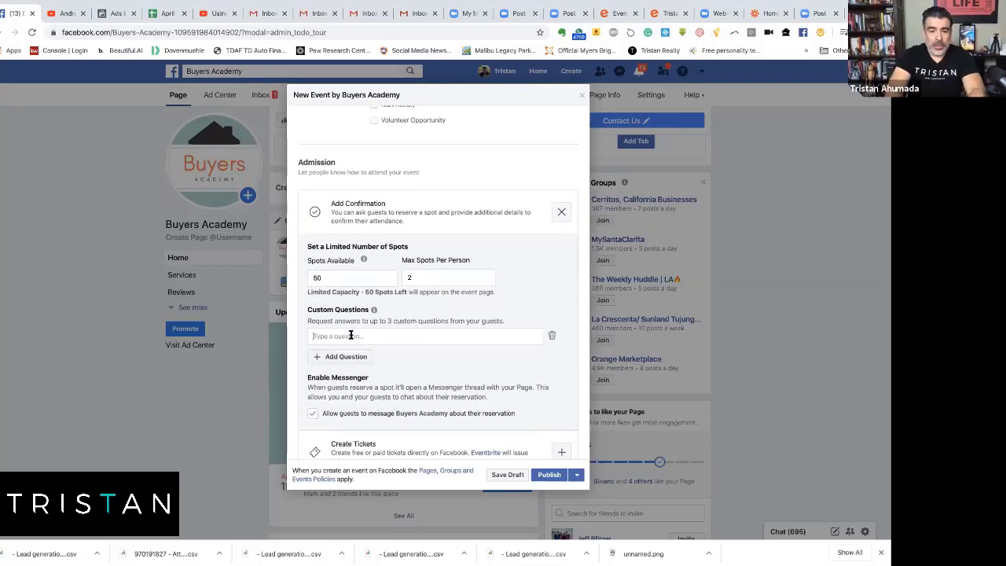
pyautogui.write('Are you looki')
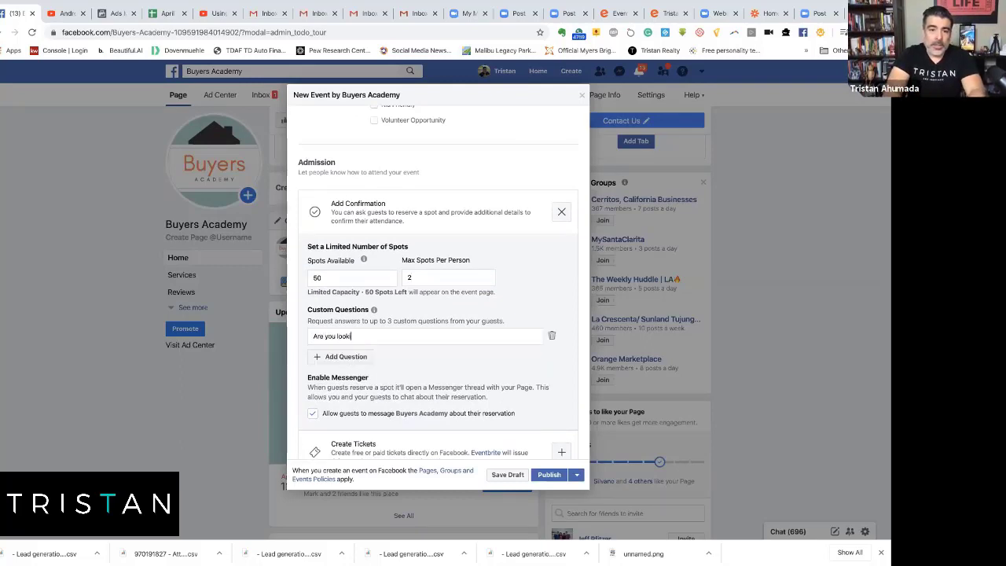
pyautogui.write('ng to buy in the next 90 Days?')
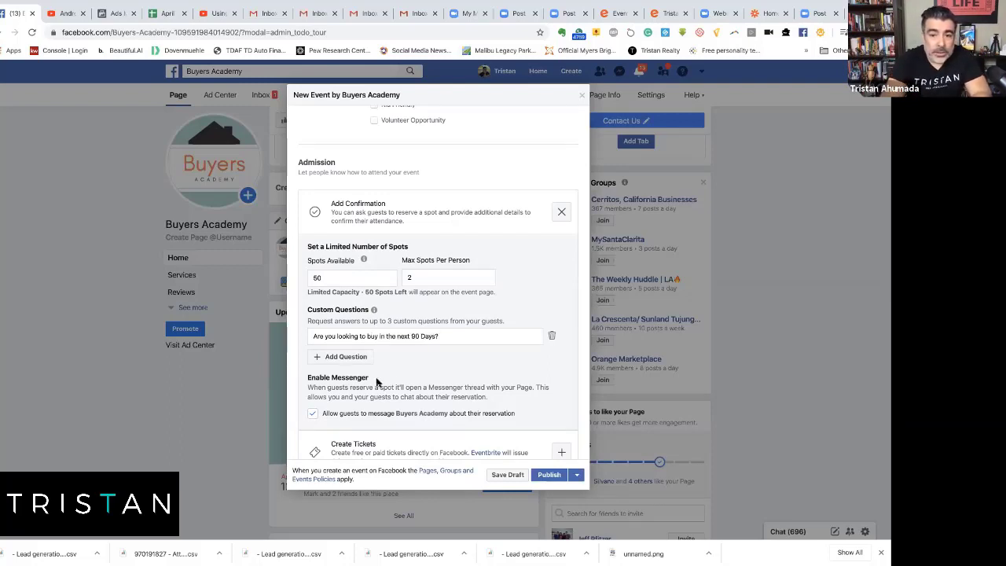
# Publish the Amazing Online Buyer Seminar event and look over its event page.
pyautogui.scroll(-1, 376, 382)
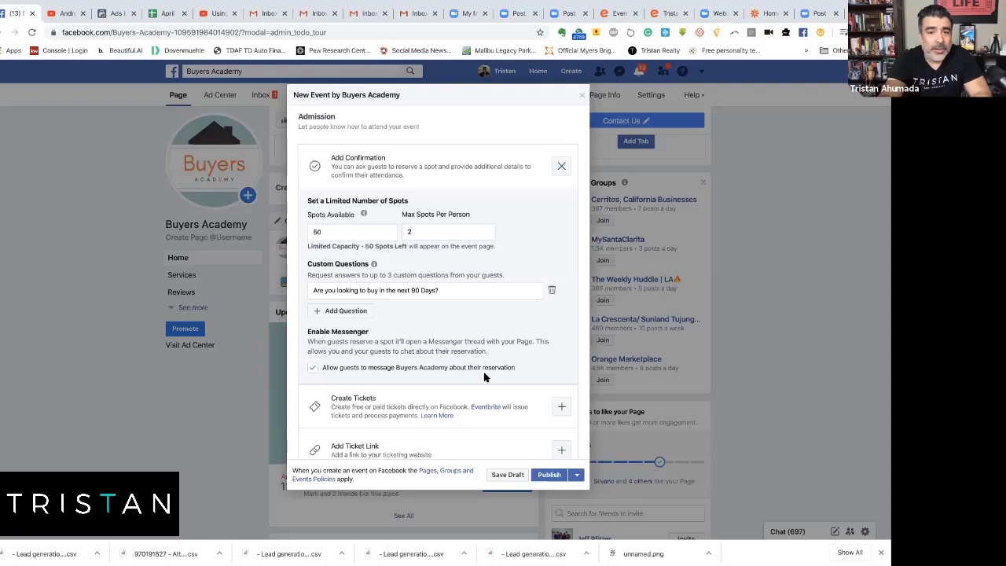
pyautogui.click(546, 475)
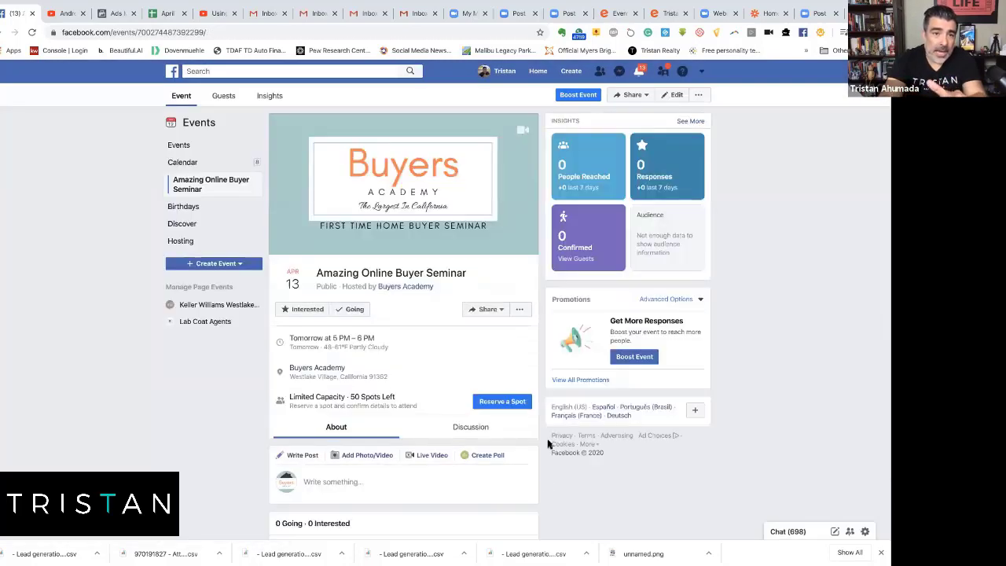
pyautogui.scroll(-3, 411, 290)
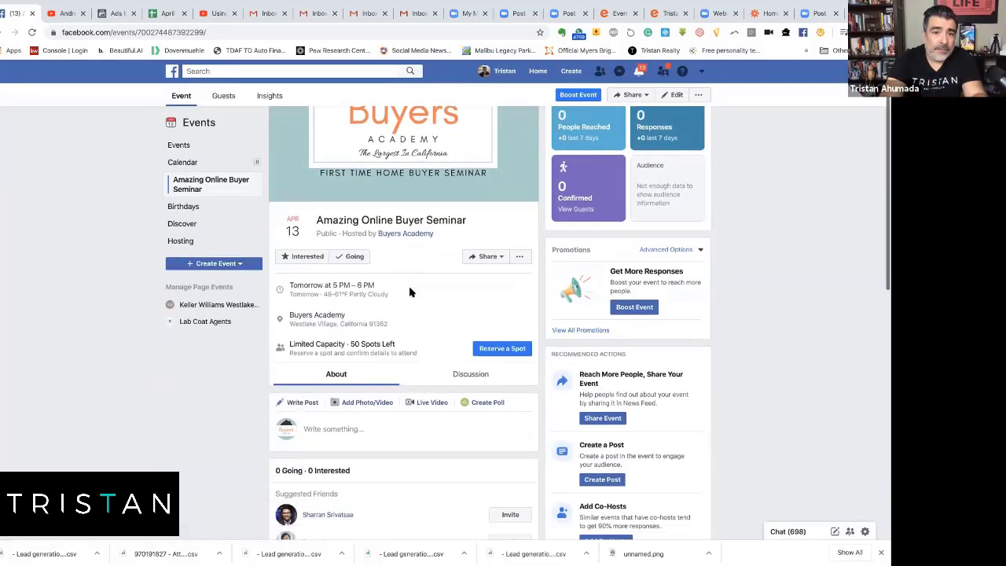
# Look over the published Amazing Online Buyer Seminar event page and check its sharing options.
pyautogui.scroll(-1, 409, 292)
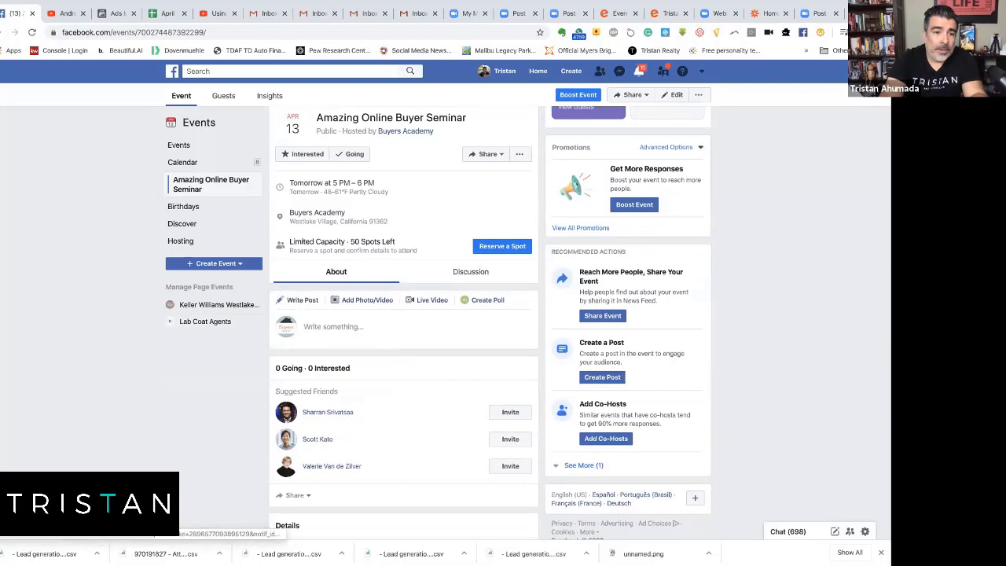
pyautogui.scroll(4, 404, 359)
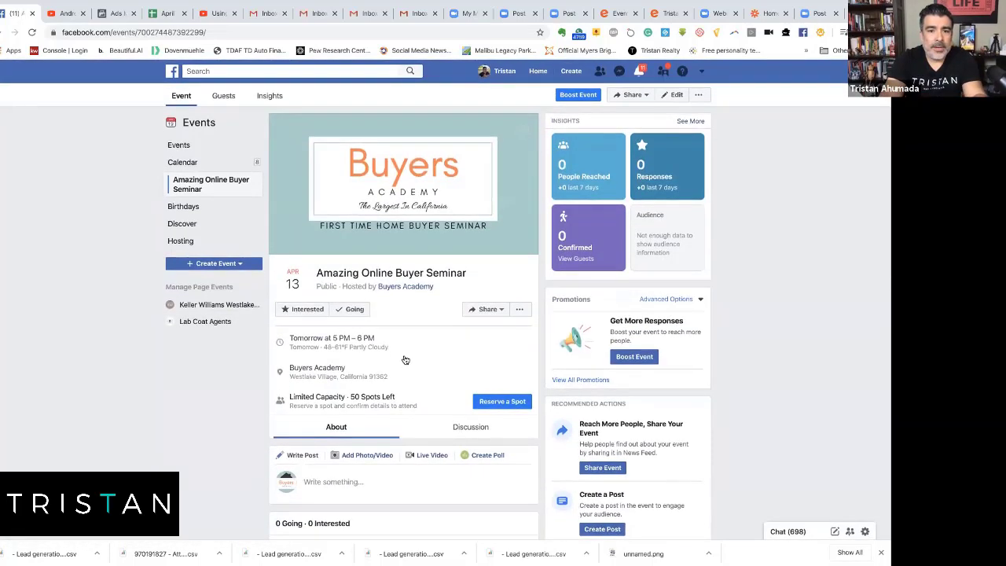
pyautogui.scroll(-8, 405, 359)
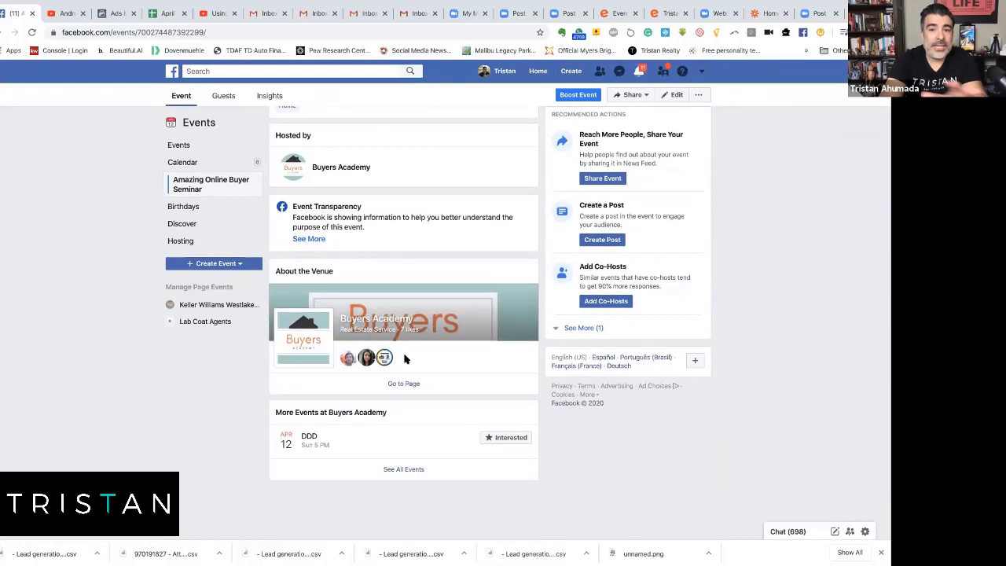
pyautogui.scroll(8, 404, 359)
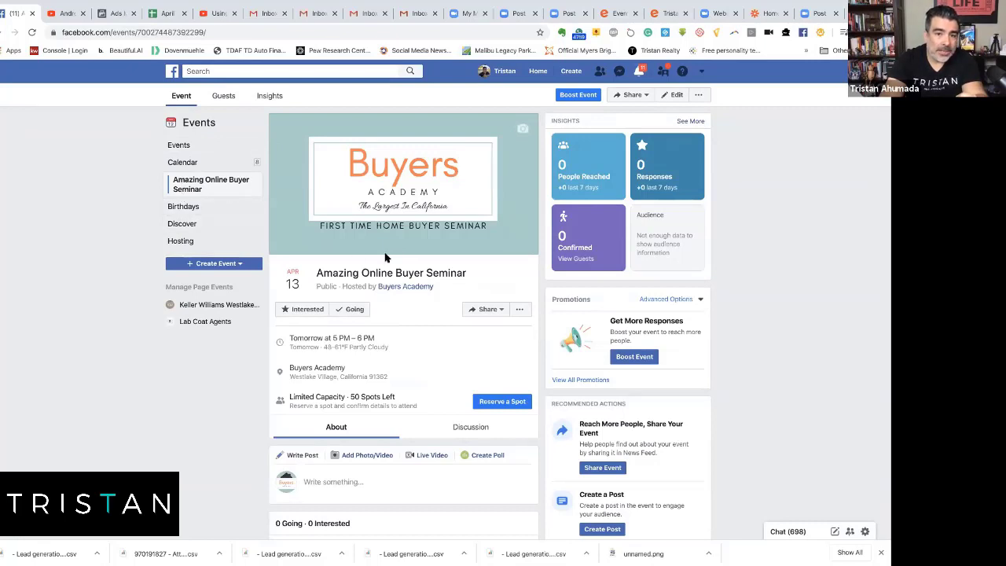
pyautogui.scroll(-1, 385, 260)
pyautogui.click(482, 227)
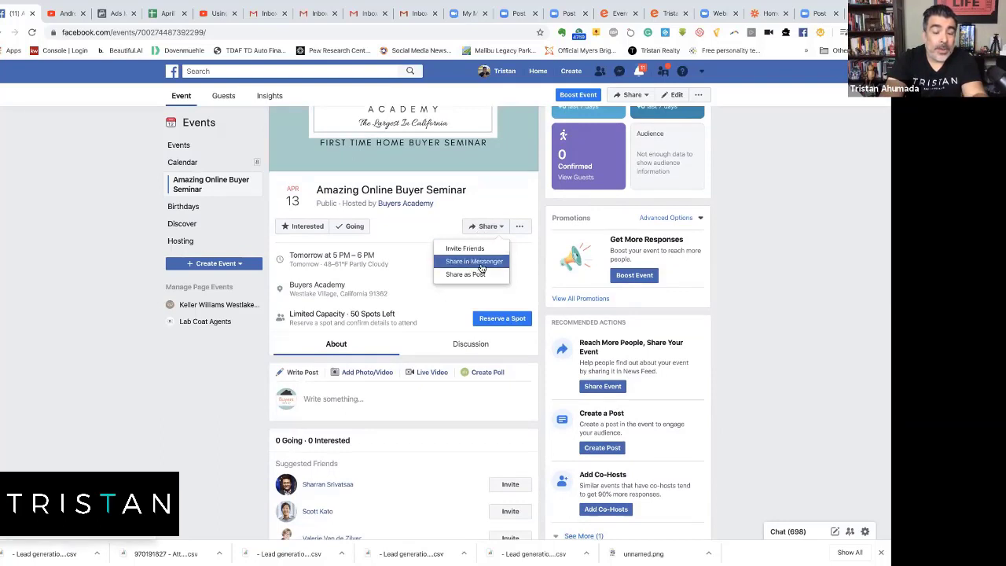
pyautogui.click(419, 294)
# Check the event's additional options, read through its posting area and details, and view the sharing choices again.
pyautogui.scroll(-2, 422, 296)
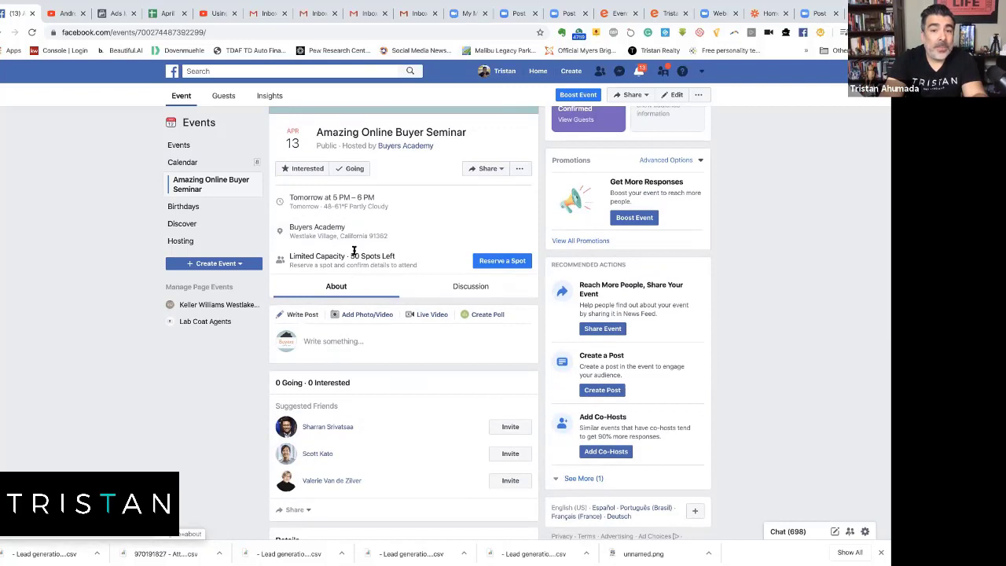
pyautogui.click(519, 168)
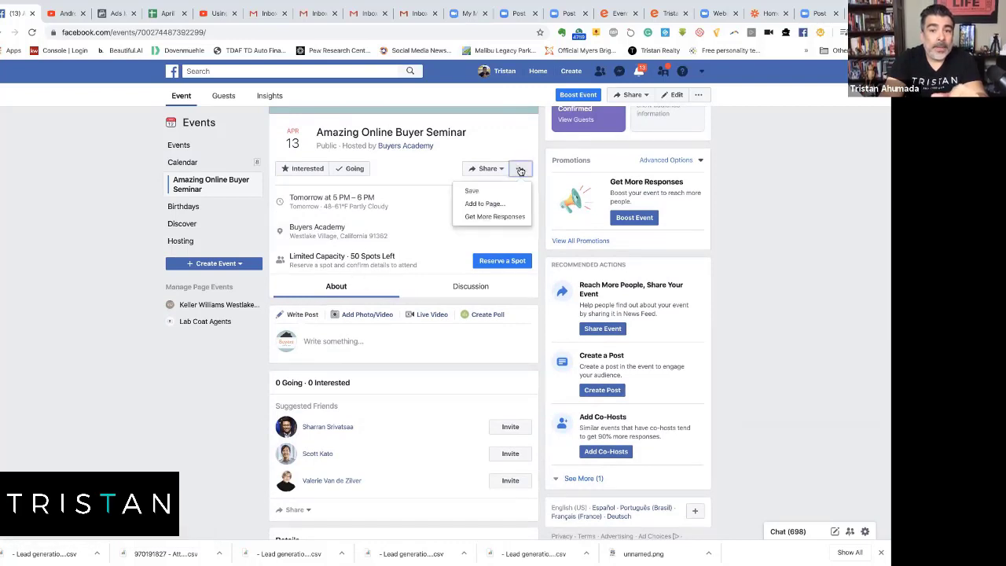
pyautogui.click(393, 340)
pyautogui.scroll(-1, 343, 351)
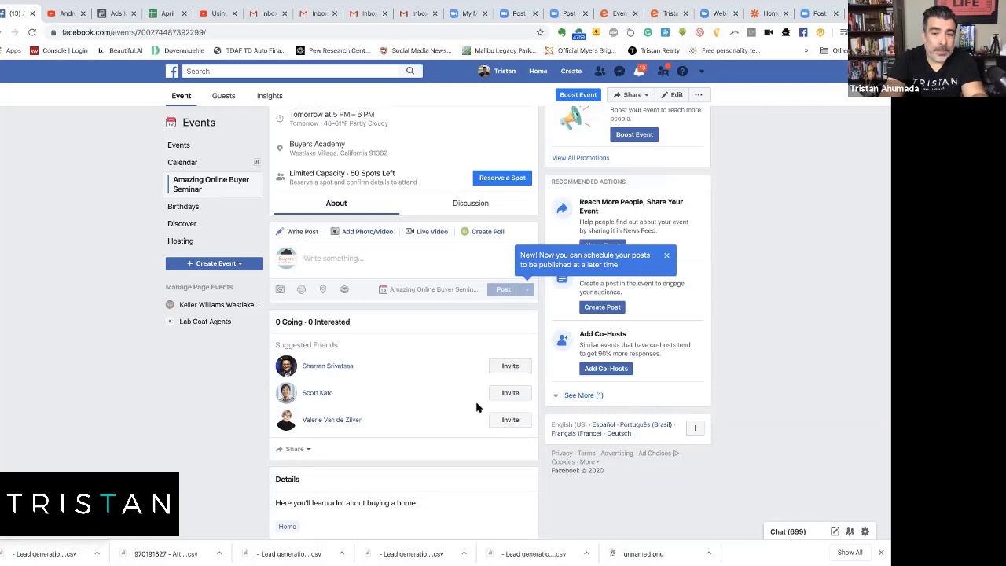
pyautogui.scroll(-5, 477, 407)
pyautogui.scroll(6, 477, 407)
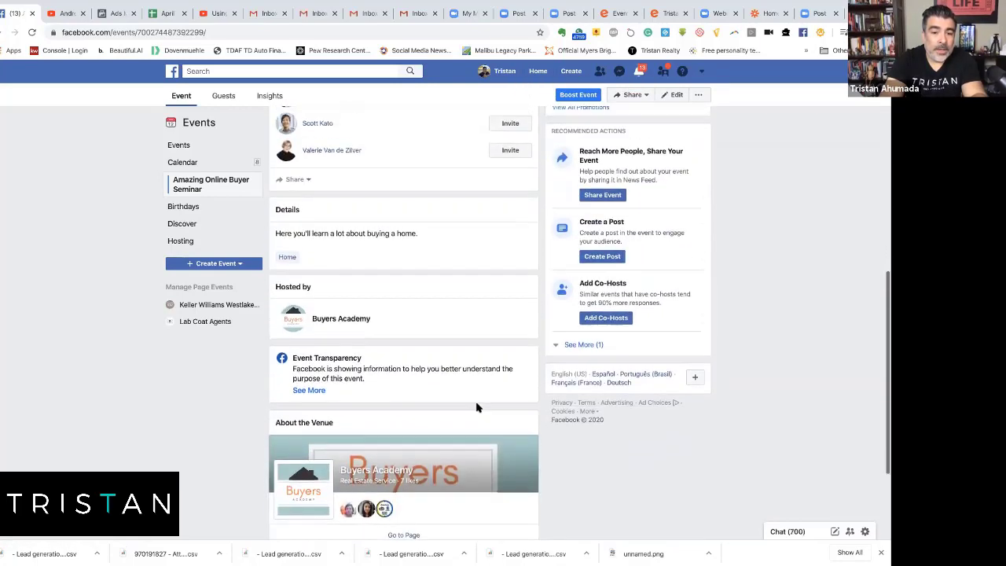
pyautogui.scroll(-2, 472, 399)
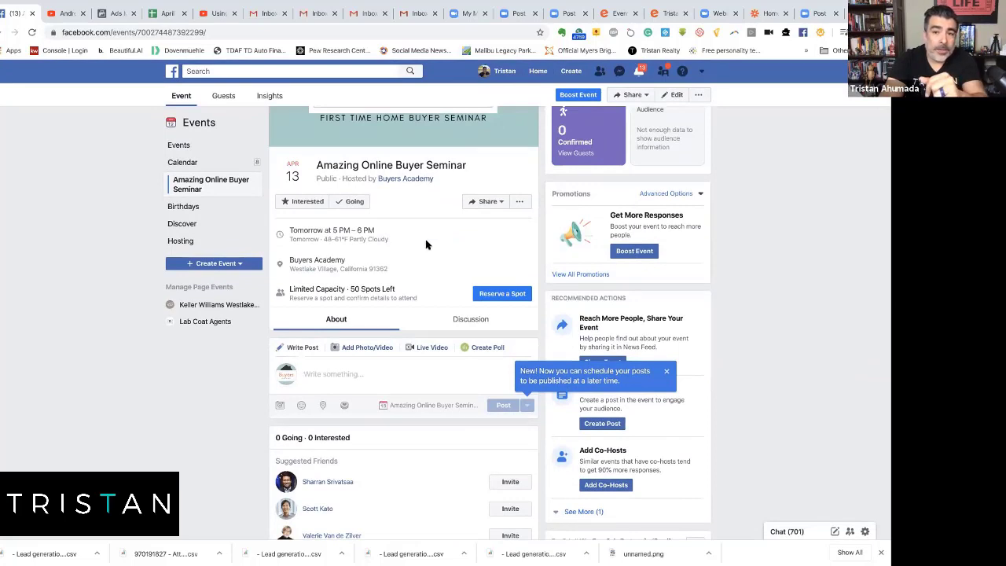
pyautogui.click(486, 202)
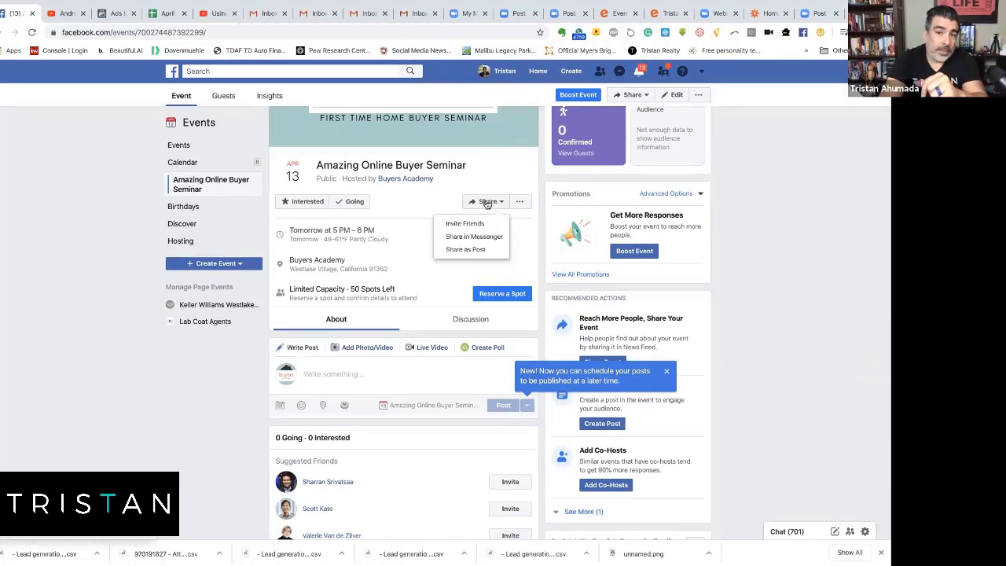
pyautogui.click(550, 228)
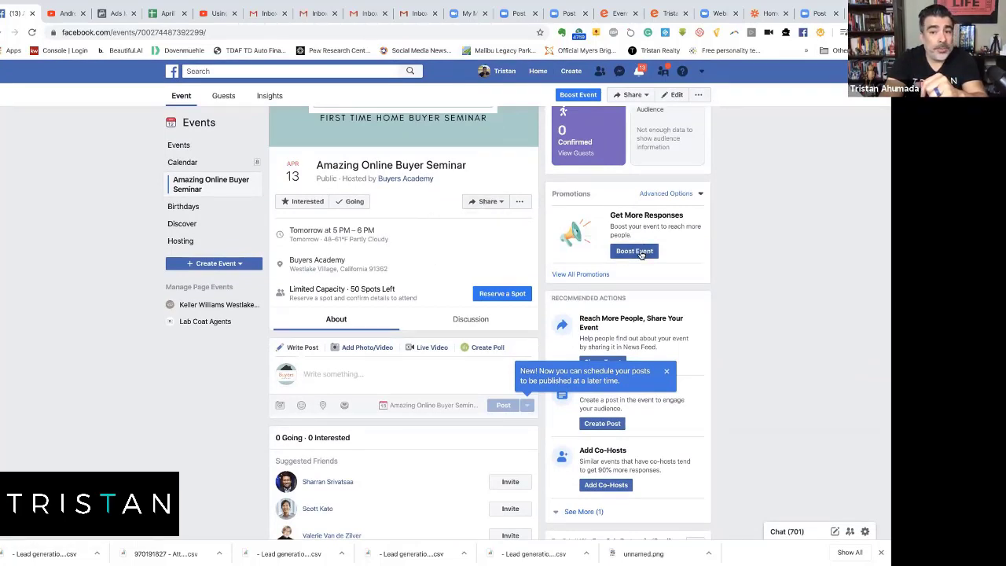
# Start boosting the event and set the ad's special ad category to Housing.
pyautogui.scroll(1, 641, 254)
pyautogui.scroll(1, 641, 254)
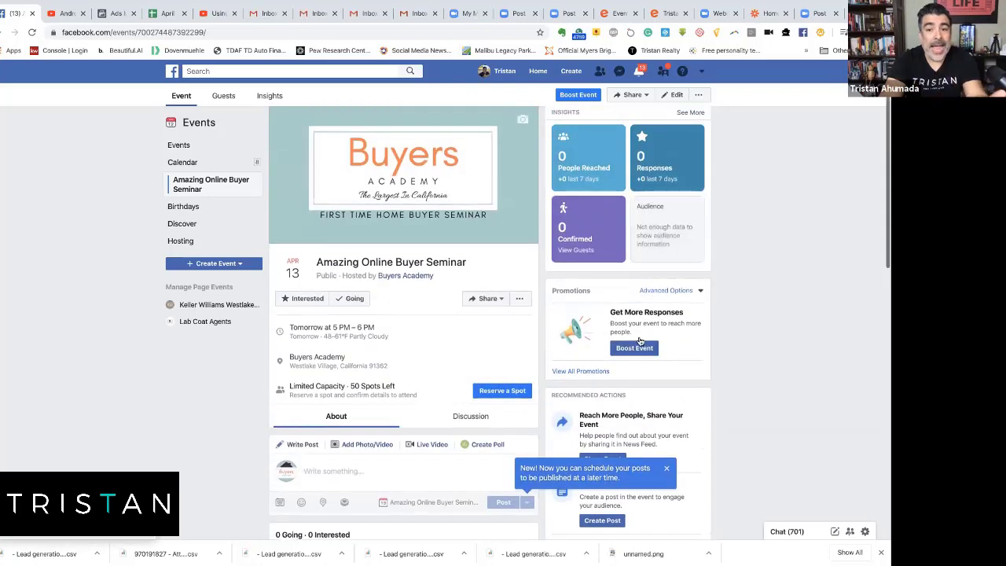
pyautogui.click(634, 348)
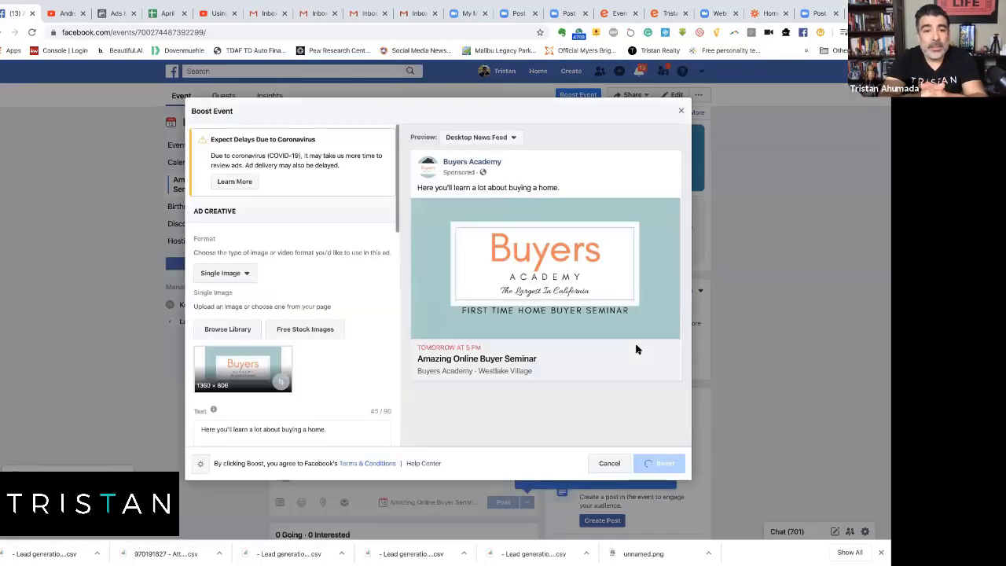
pyautogui.scroll(-2, 344, 292)
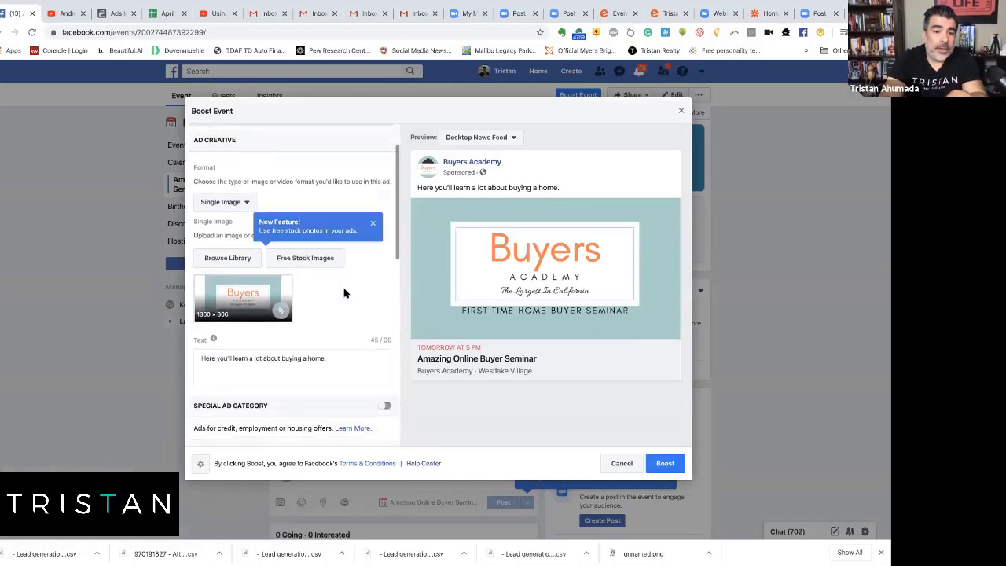
pyautogui.scroll(-3, 339, 299)
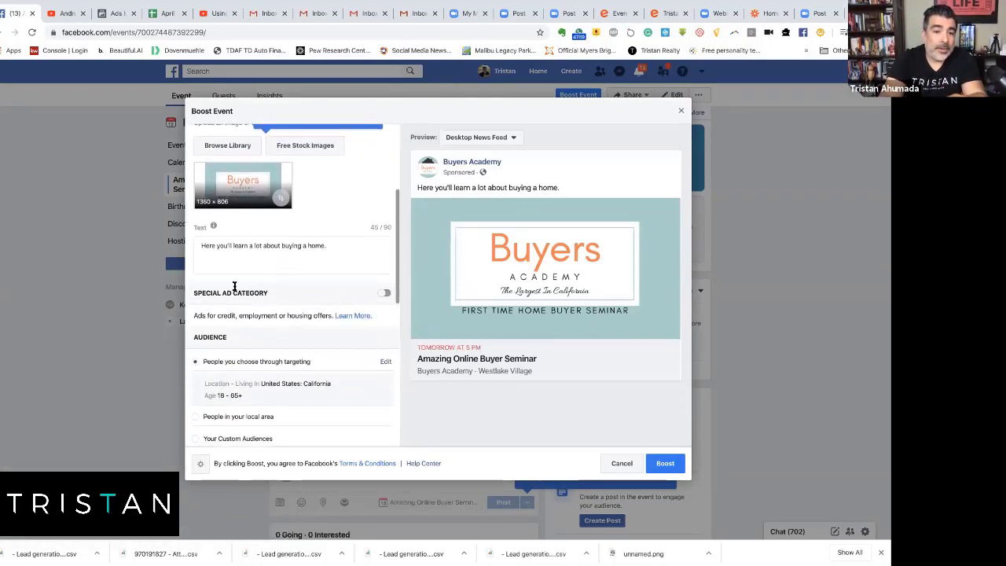
pyautogui.click(383, 295)
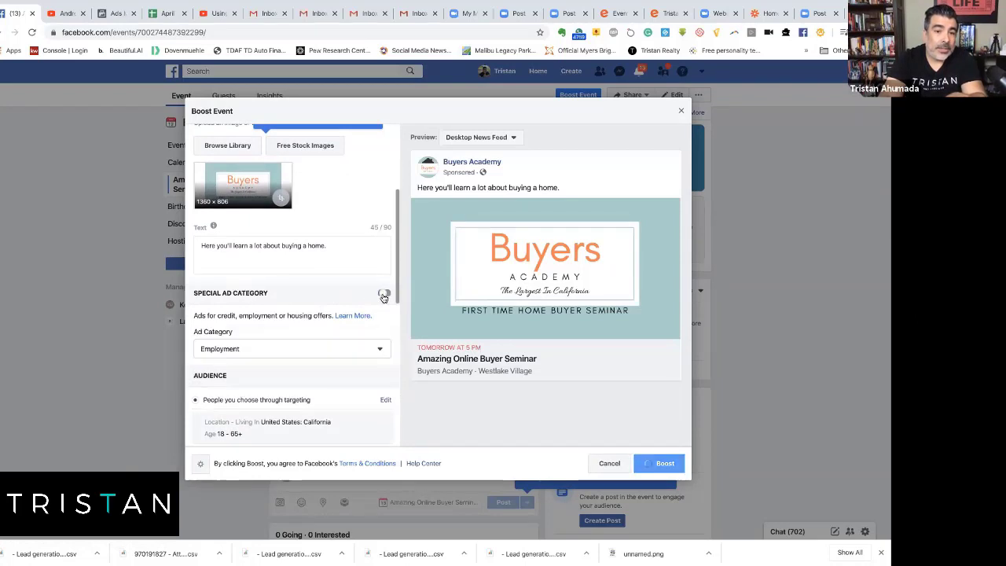
pyautogui.click(251, 349)
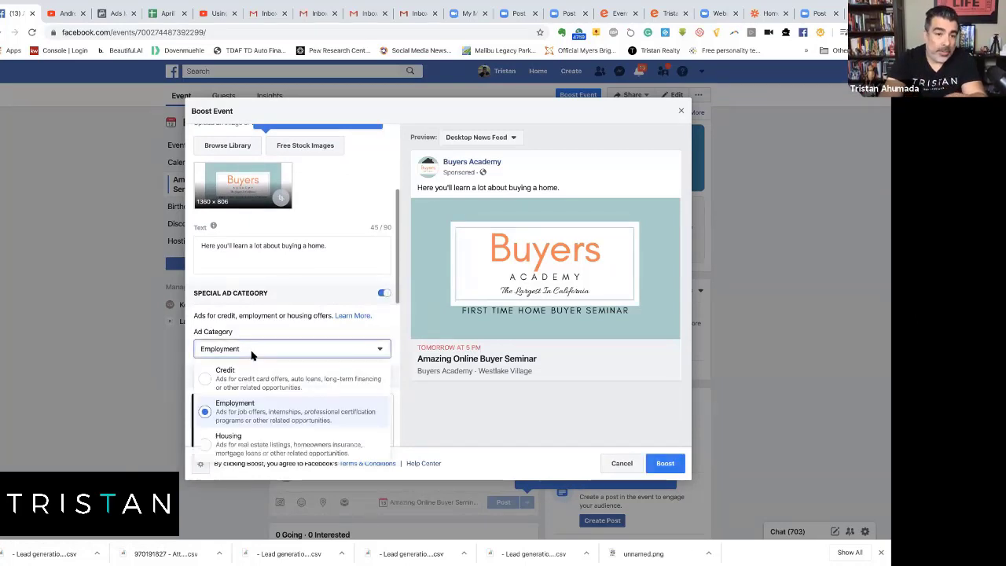
pyautogui.click(244, 382)
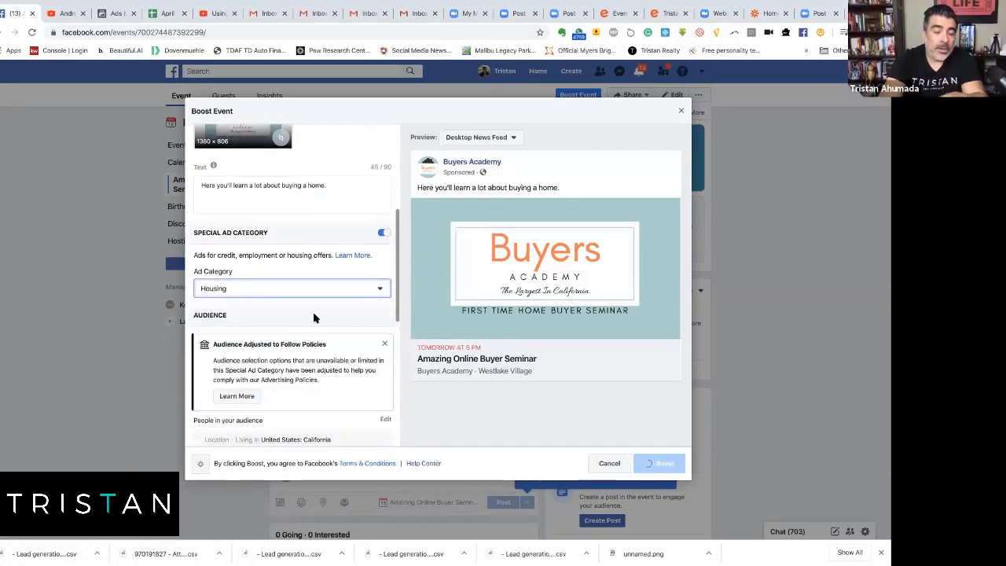
# Set the boost duration to 1 day and check the end dates available in the calendar.
pyautogui.scroll(-1, 313, 317)
pyautogui.scroll(-1, 314, 318)
pyautogui.scroll(-2, 313, 317)
pyautogui.click(236, 326)
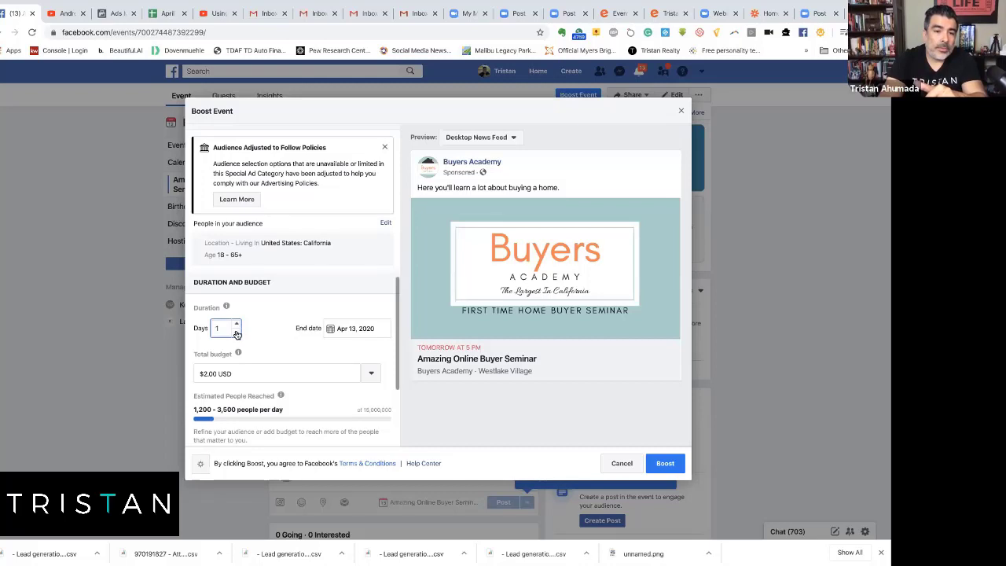
pyautogui.press('BackSpace')
pyautogui.write('1')
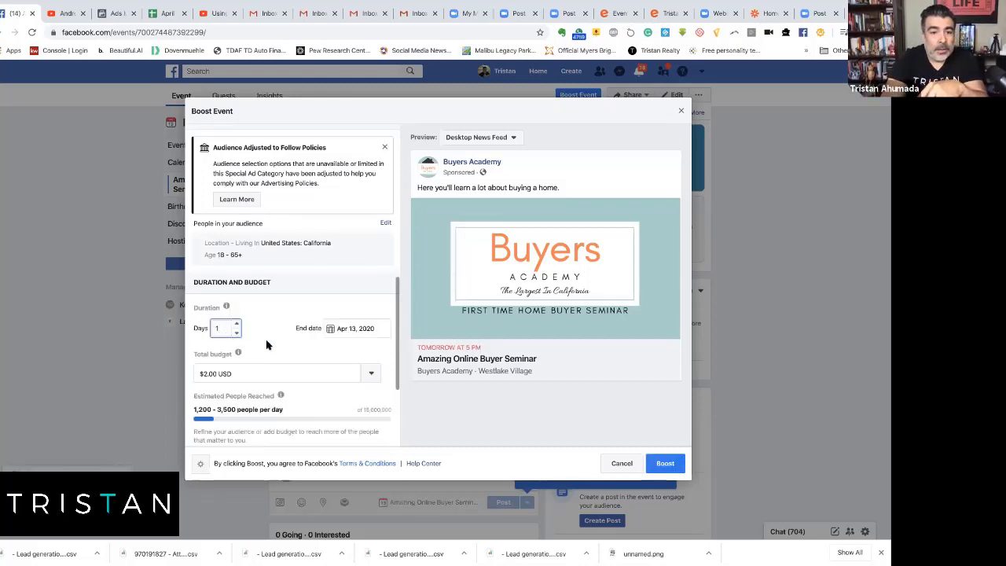
pyautogui.click(351, 328)
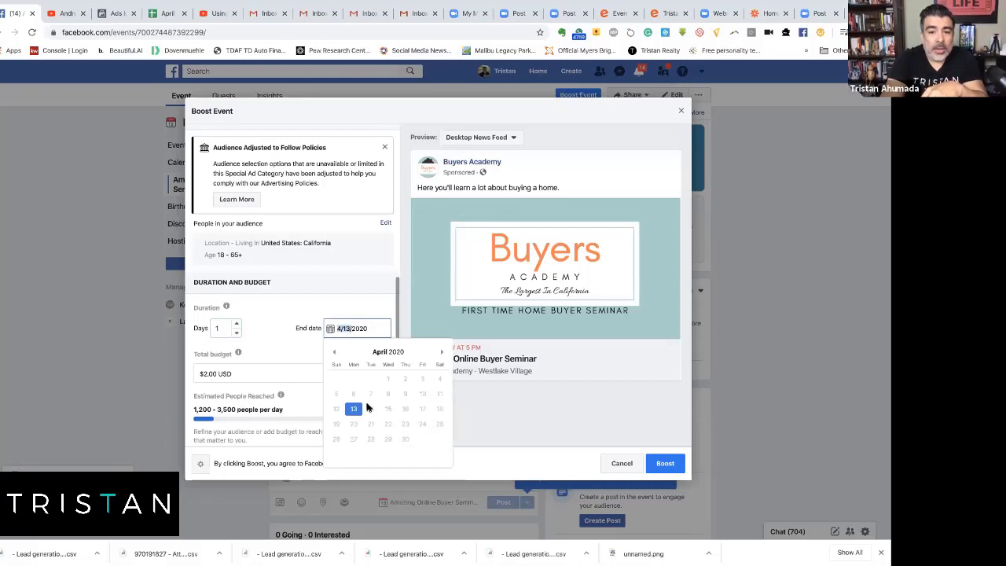
pyautogui.click(281, 341)
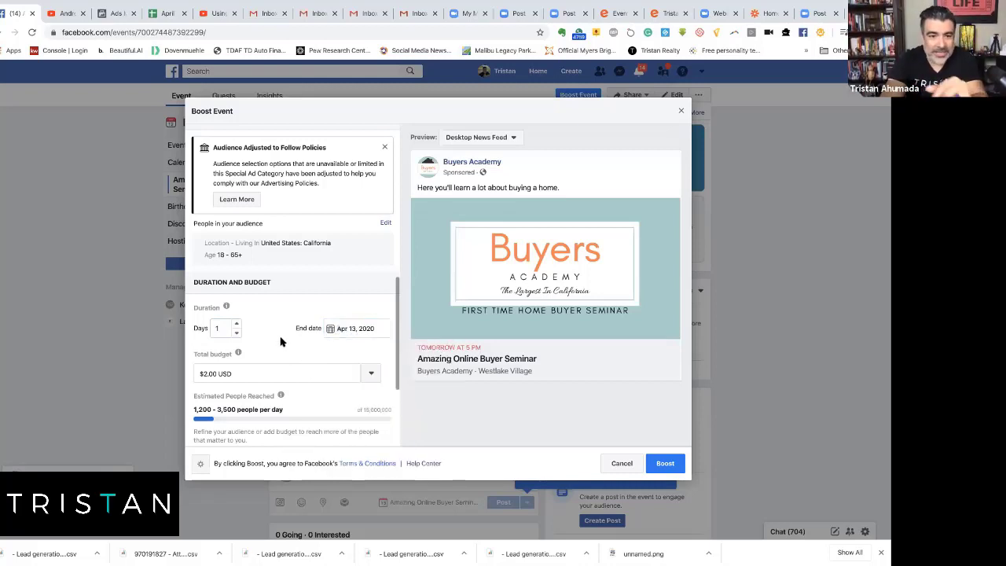
# Review the boost's budget, tracking and payment settings, and cancel the ad without saving a draft.
pyautogui.scroll(-1, 284, 343)
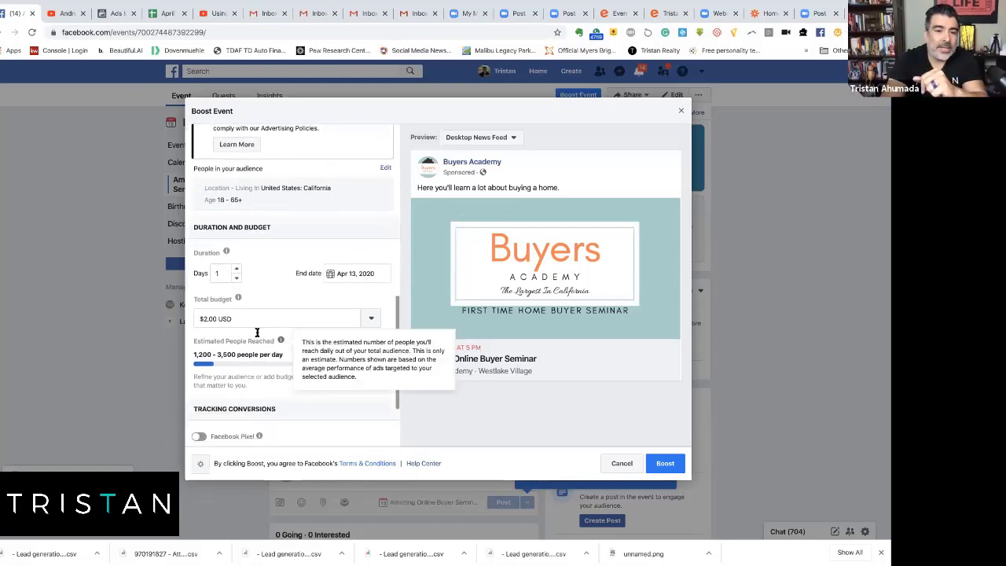
pyautogui.scroll(-2, 298, 340)
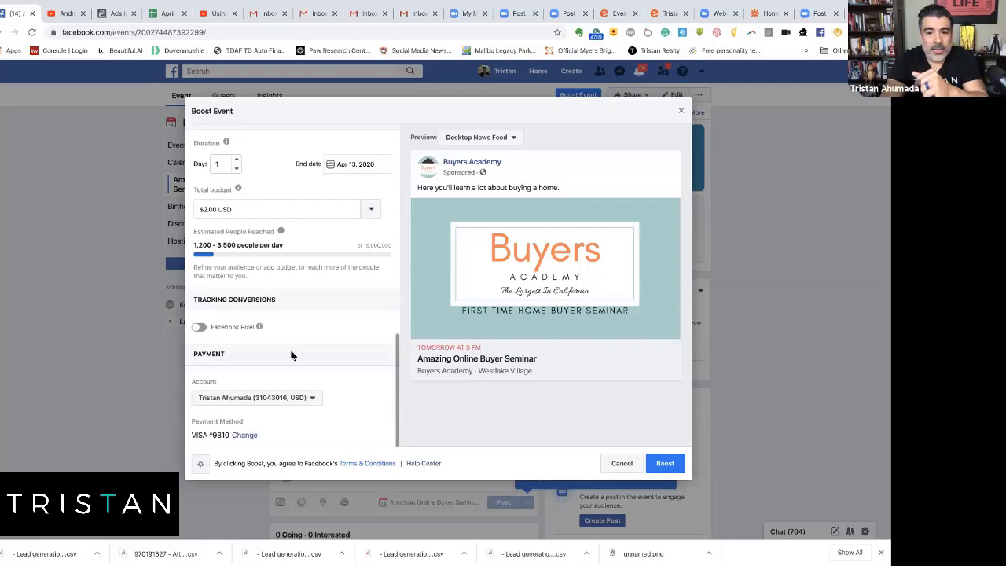
pyautogui.scroll(1, 290, 353)
pyautogui.scroll(5, 387, 356)
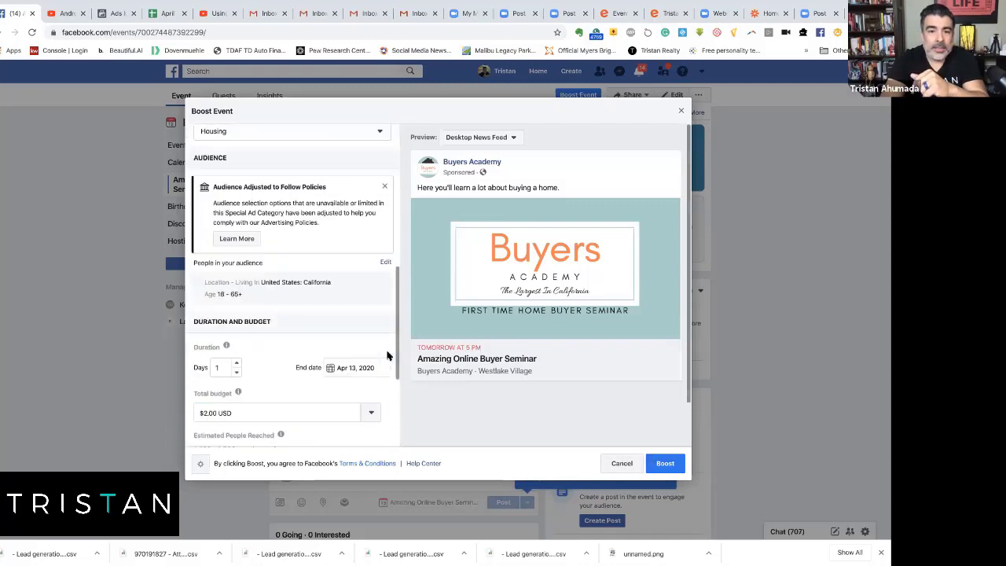
pyautogui.click(622, 463)
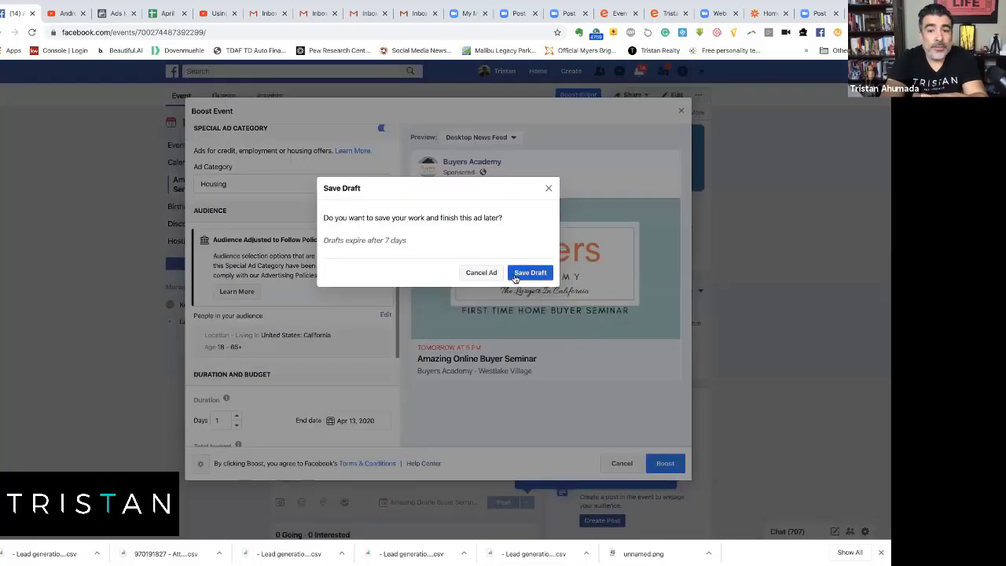
pyautogui.click(478, 273)
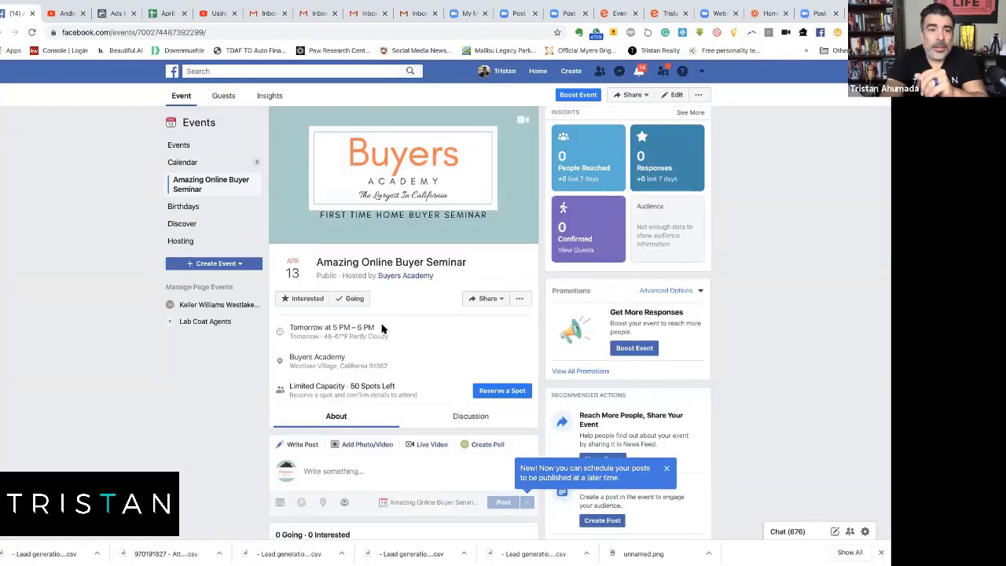
# Go to the Buyers Academy page and look through its upcoming events and posts.
pyautogui.scroll(1, 382, 328)
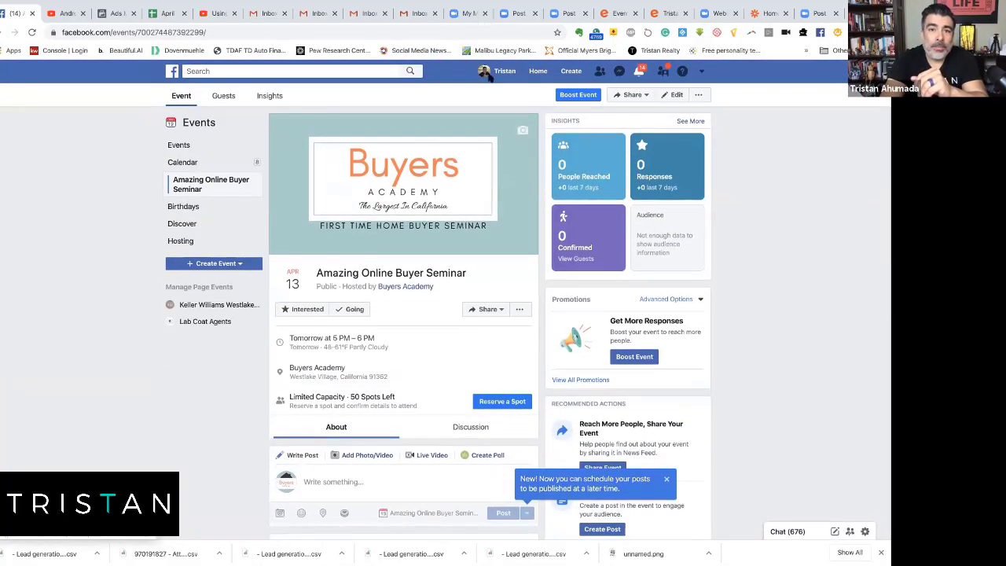
pyautogui.click(346, 70)
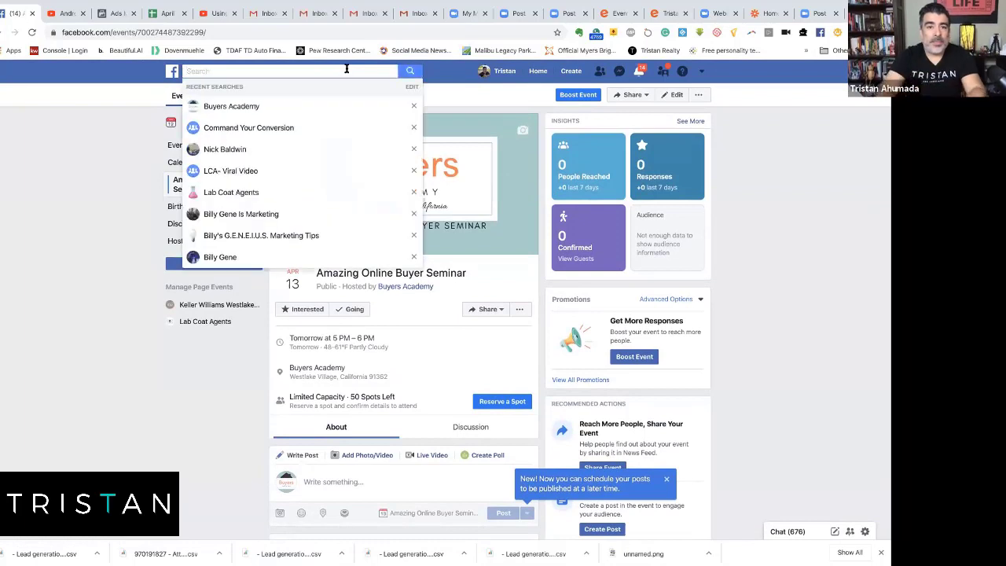
pyautogui.click(267, 105)
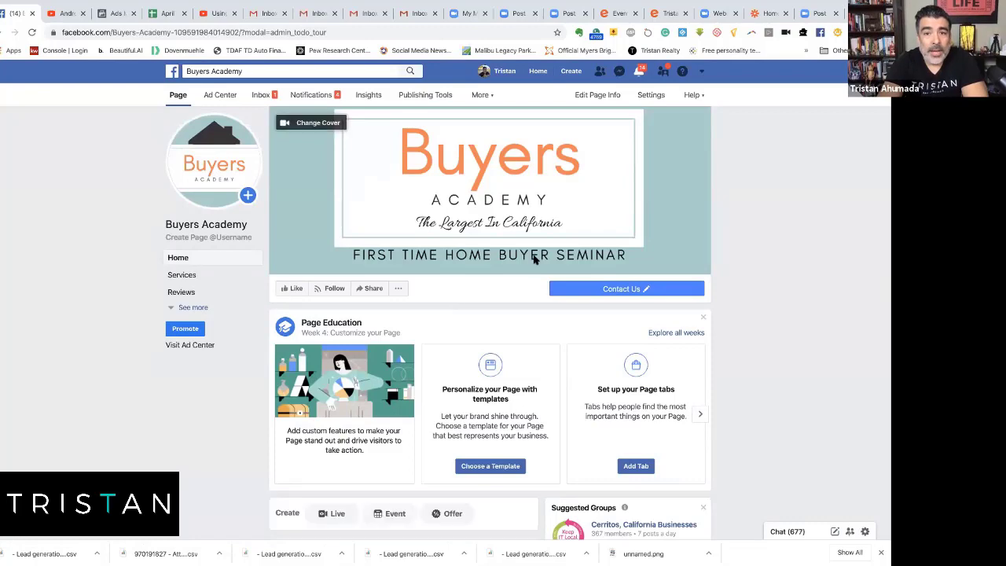
pyautogui.scroll(-2, 533, 261)
pyautogui.scroll(-2, 534, 260)
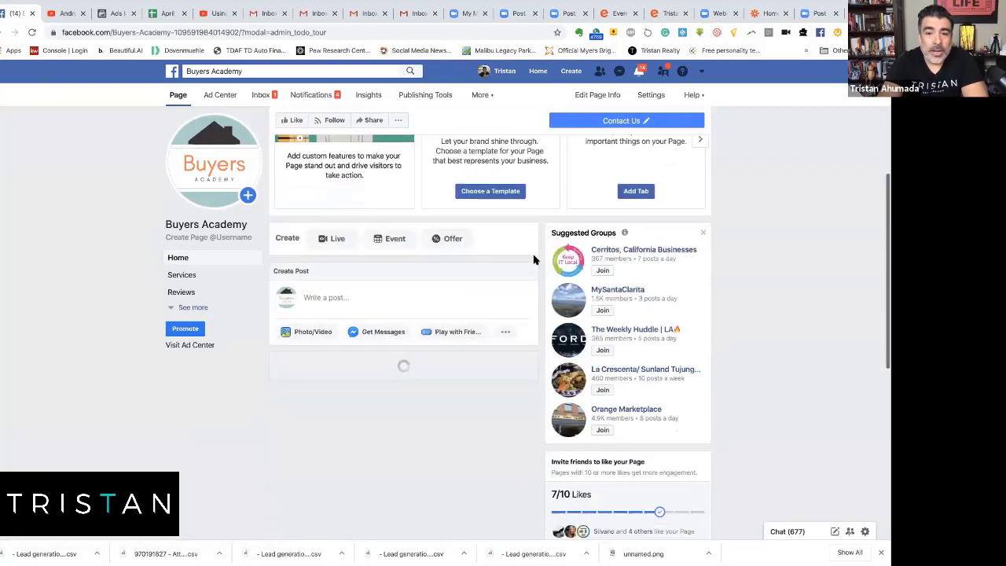
pyautogui.scroll(-2, 477, 294)
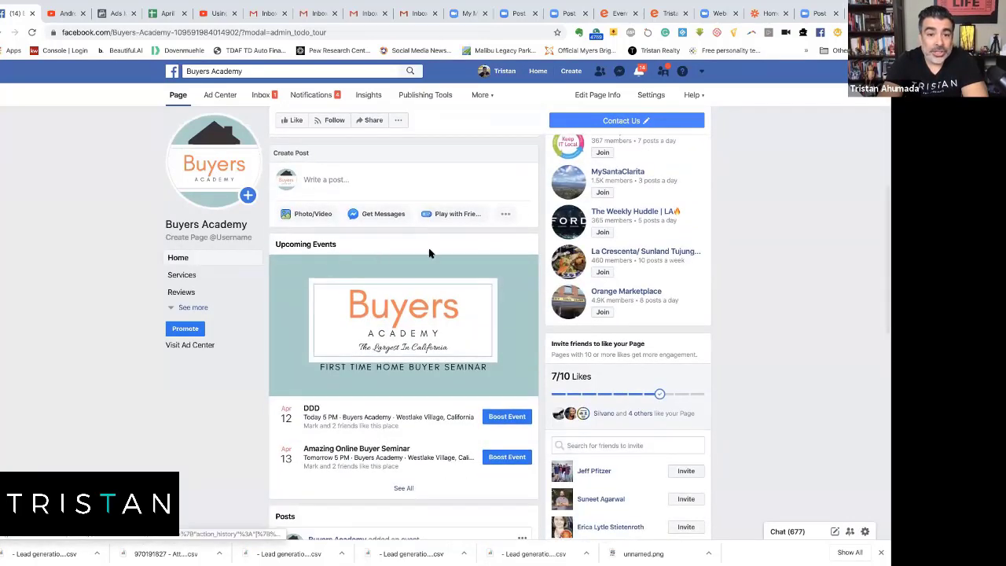
pyautogui.scroll(-2, 445, 249)
pyautogui.scroll(-2, 369, 313)
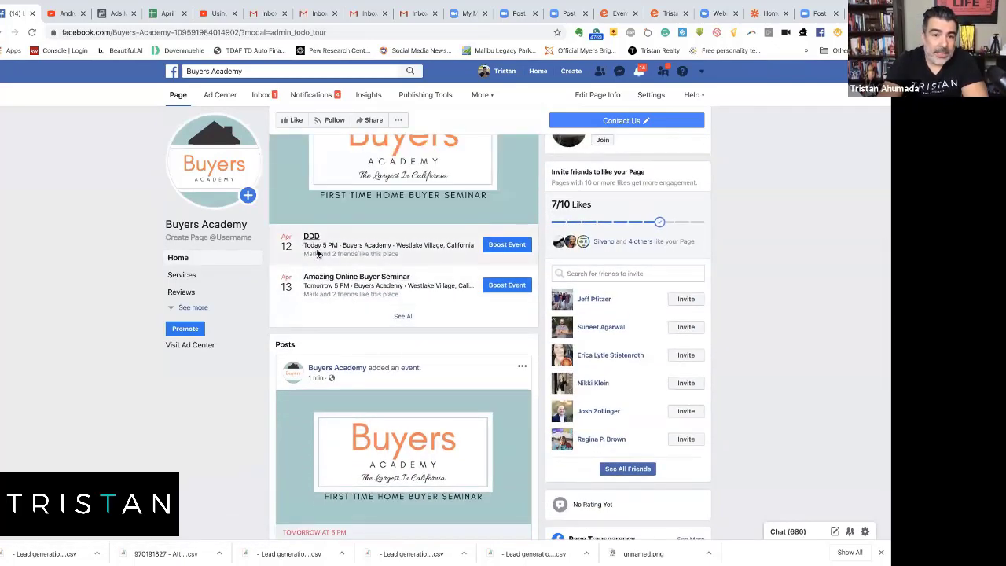
pyautogui.scroll(-1, 408, 333)
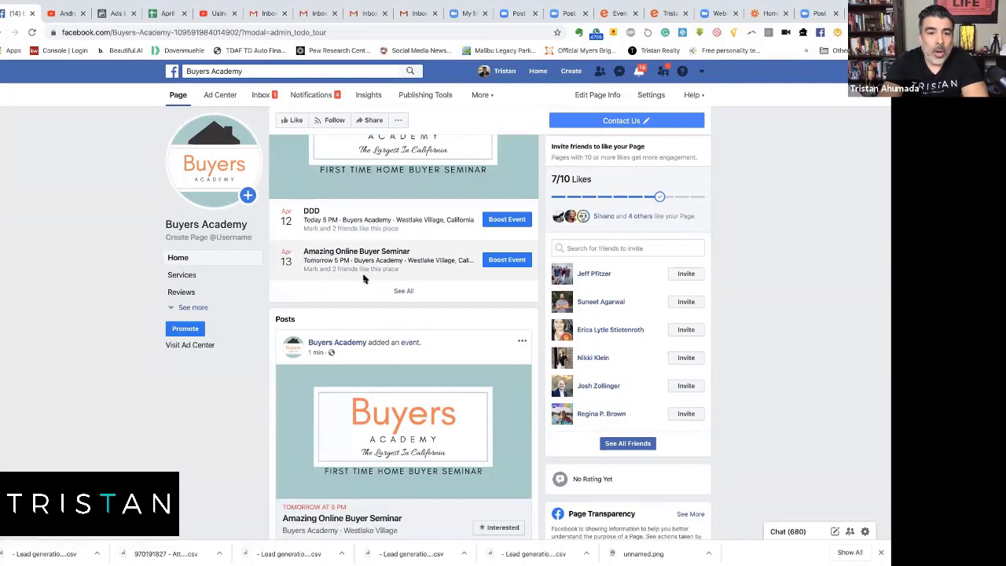
# Open the DDD event from the Buyers Academy page's upcoming events and delete it permanently instead of cancelling it.
pyautogui.scroll(1, 388, 229)
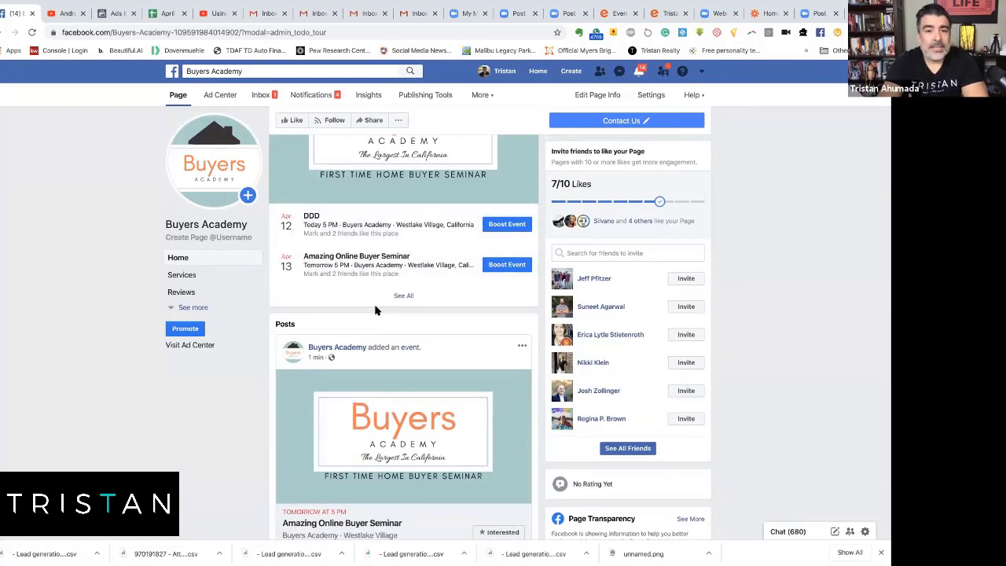
pyautogui.scroll(1, 401, 292)
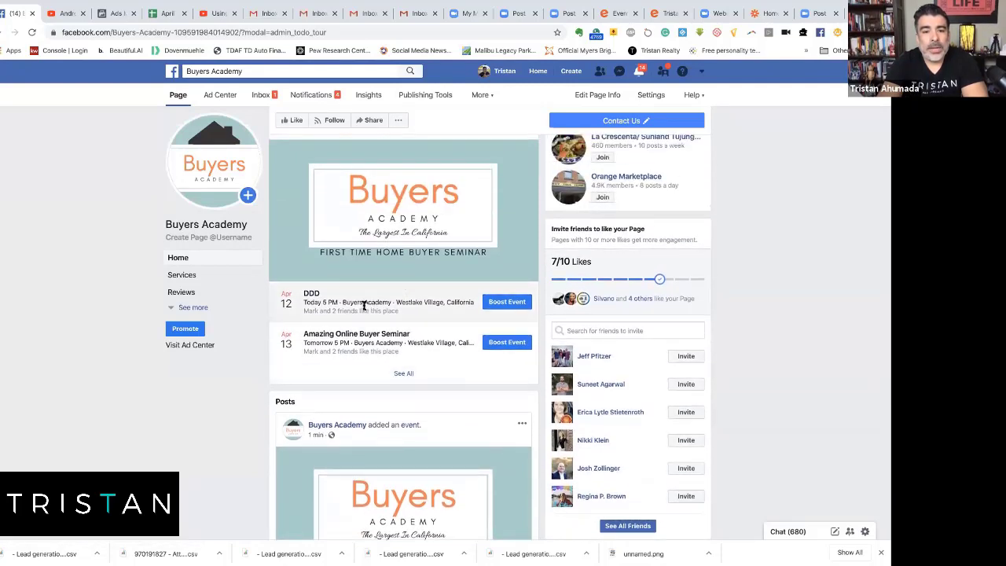
pyautogui.click(310, 294)
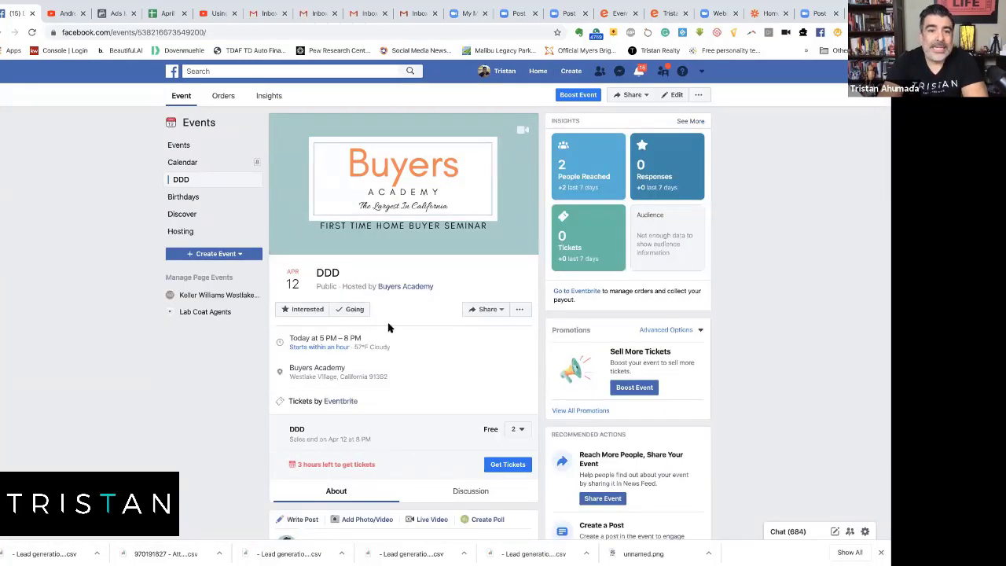
pyautogui.click(698, 95)
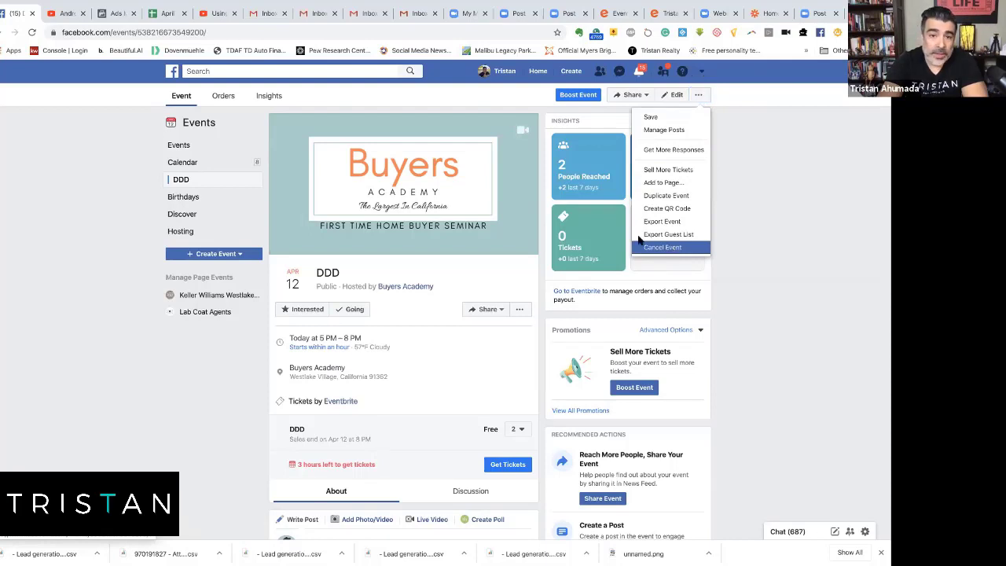
pyautogui.click(669, 249)
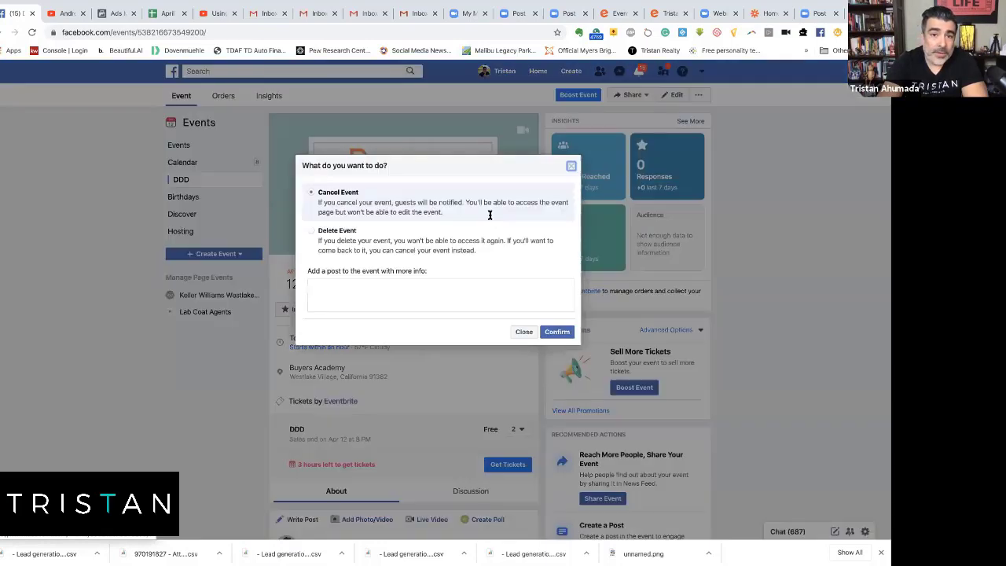
pyautogui.click(312, 234)
pyautogui.click(548, 281)
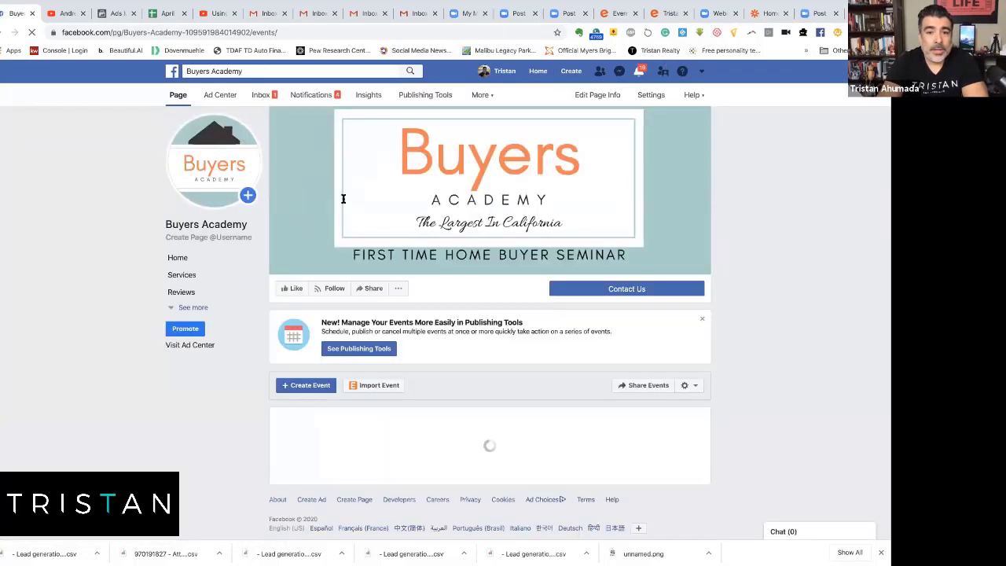
pyautogui.scroll(-2, 676, 209)
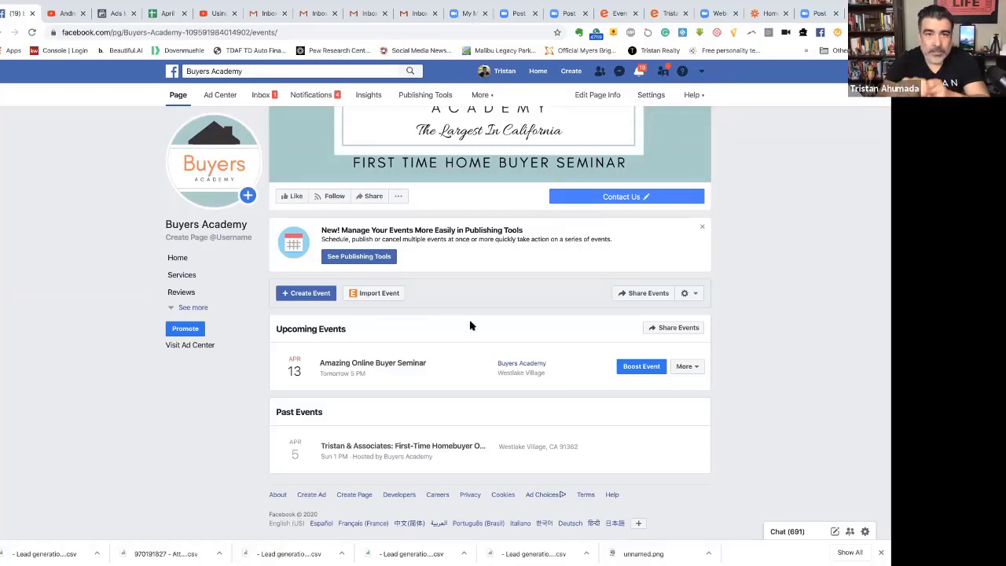
# Switch to Ads Manager, dismiss the Download Leads dialog, and return to the Buyers Academy events page.
pyautogui.click(110, 14)
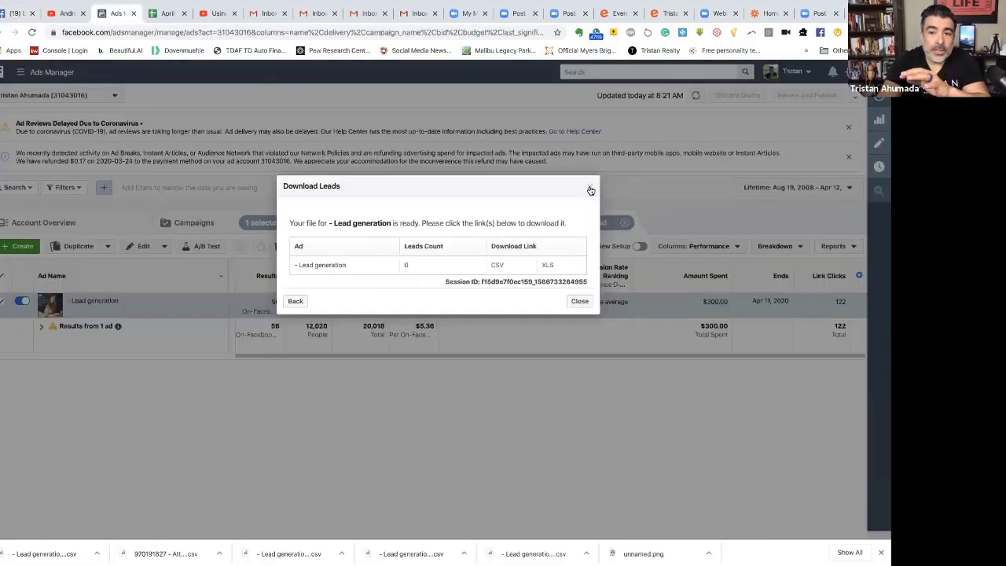
pyautogui.click(590, 190)
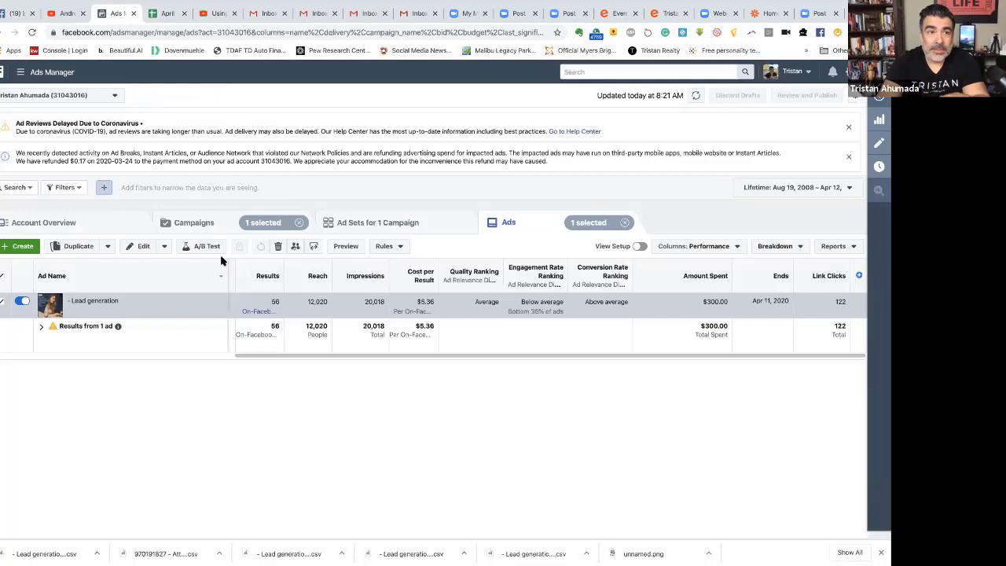
pyautogui.click(14, 16)
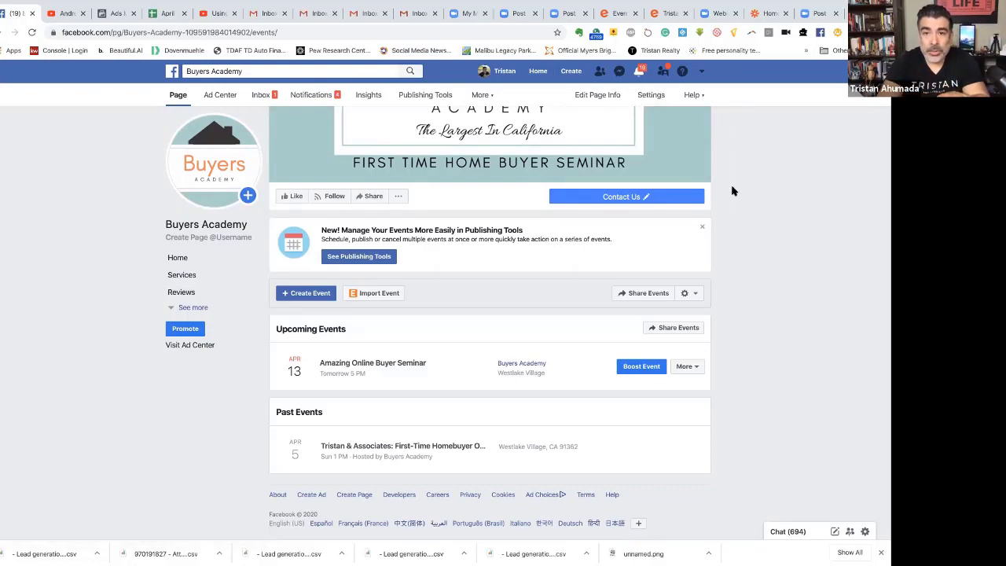
# Start creating a new Facebook ad campaign with Lead generation as its marketing objective.
pyautogui.click(570, 72)
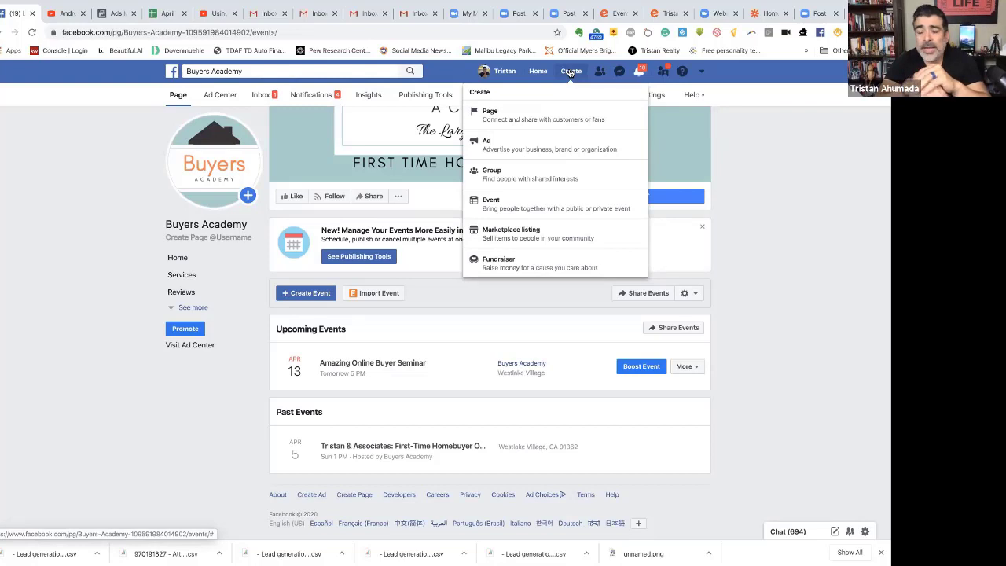
pyautogui.click(525, 149)
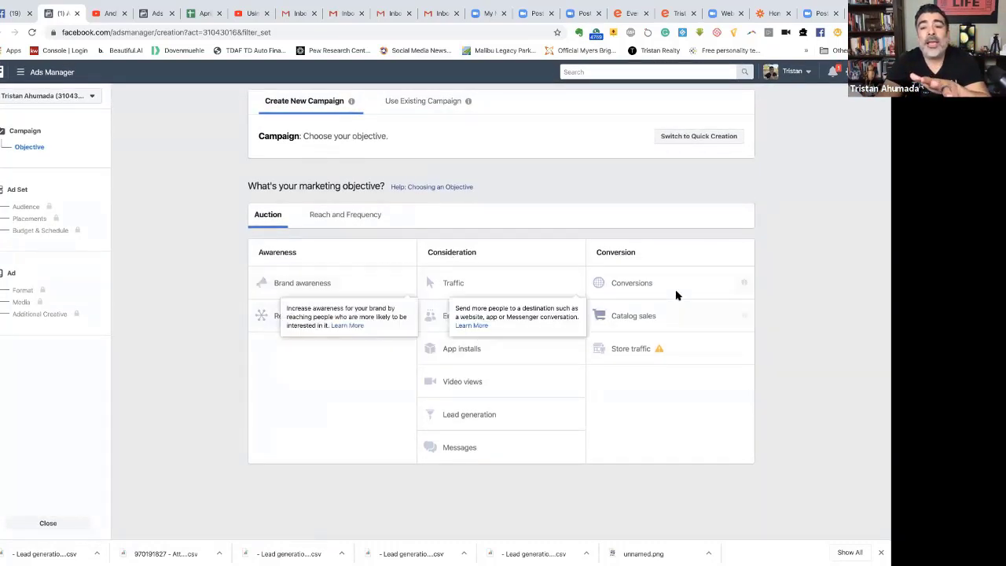
pyautogui.click(463, 415)
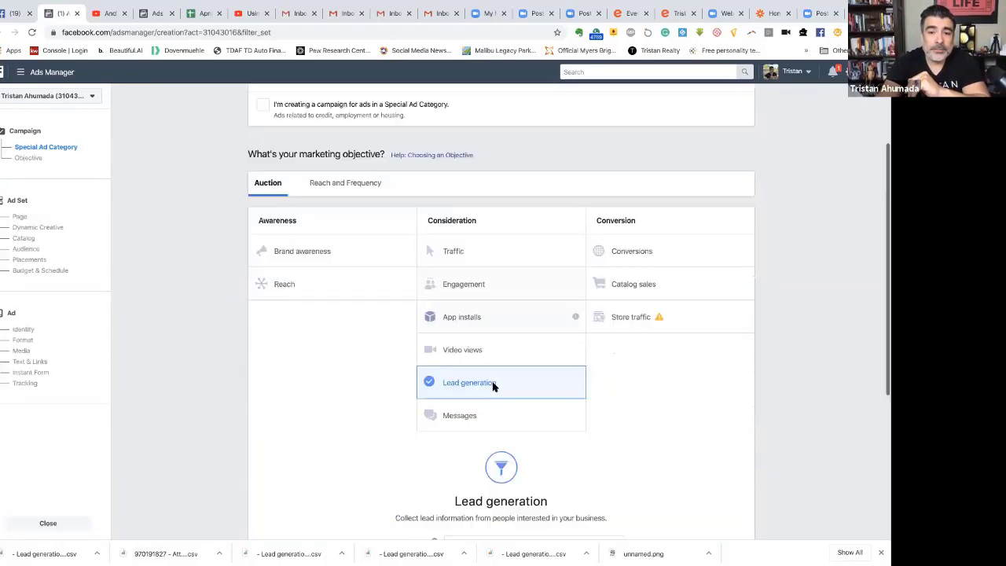
# Mark the campaign as a Special Ad Category campaign with Housing as the ad category.
pyautogui.scroll(3, 353, 406)
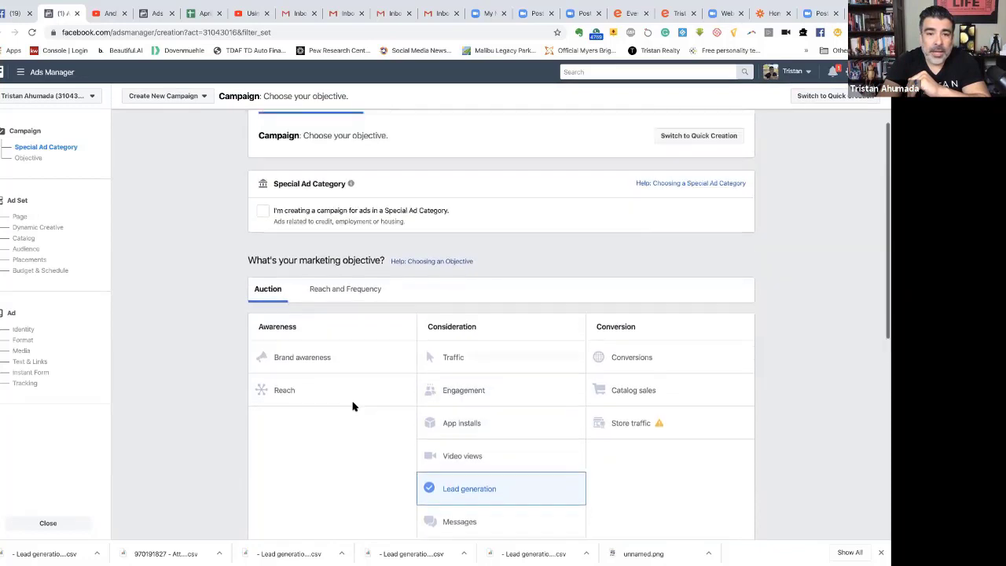
pyautogui.moveTo(322, 187)
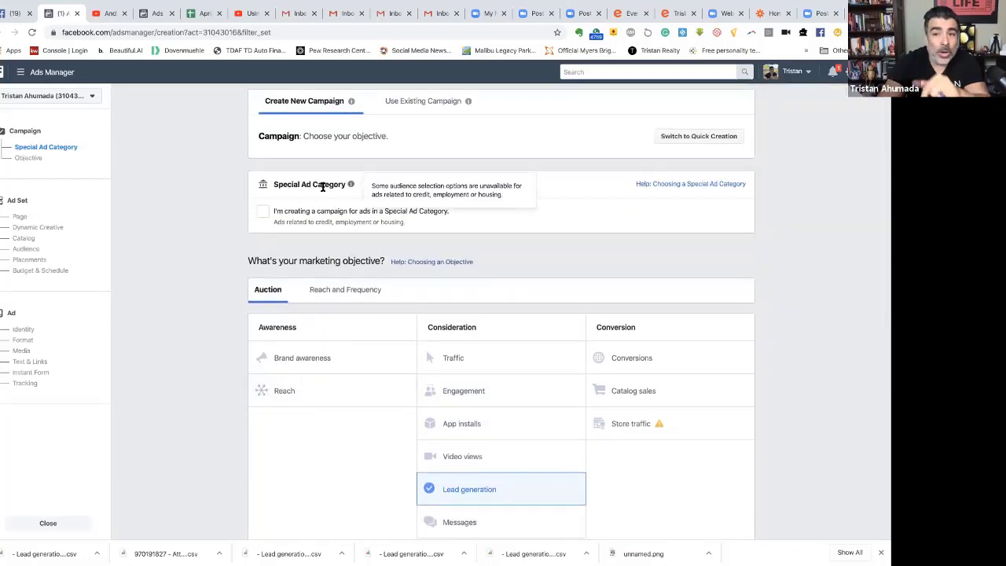
pyautogui.click(262, 211)
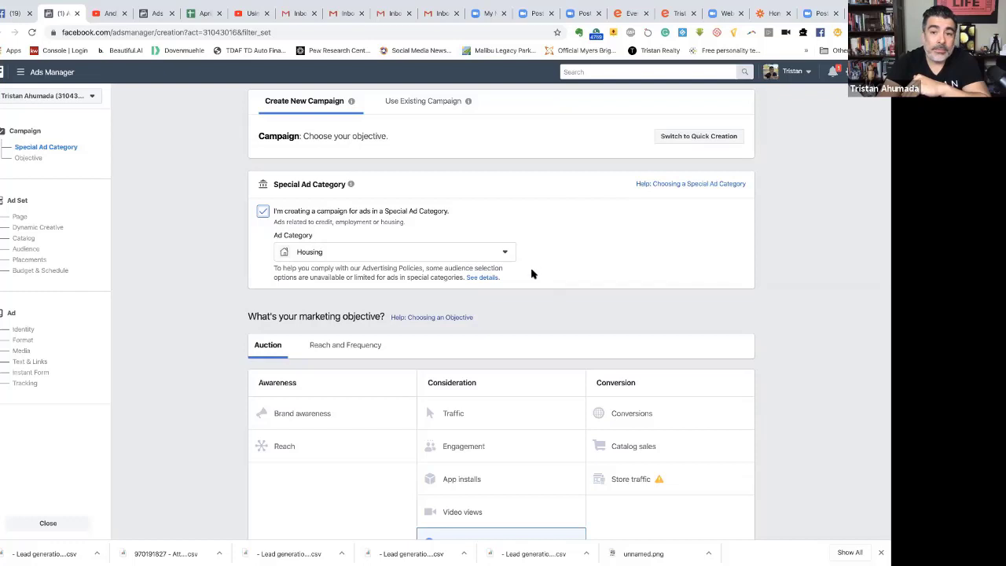
pyautogui.click(506, 252)
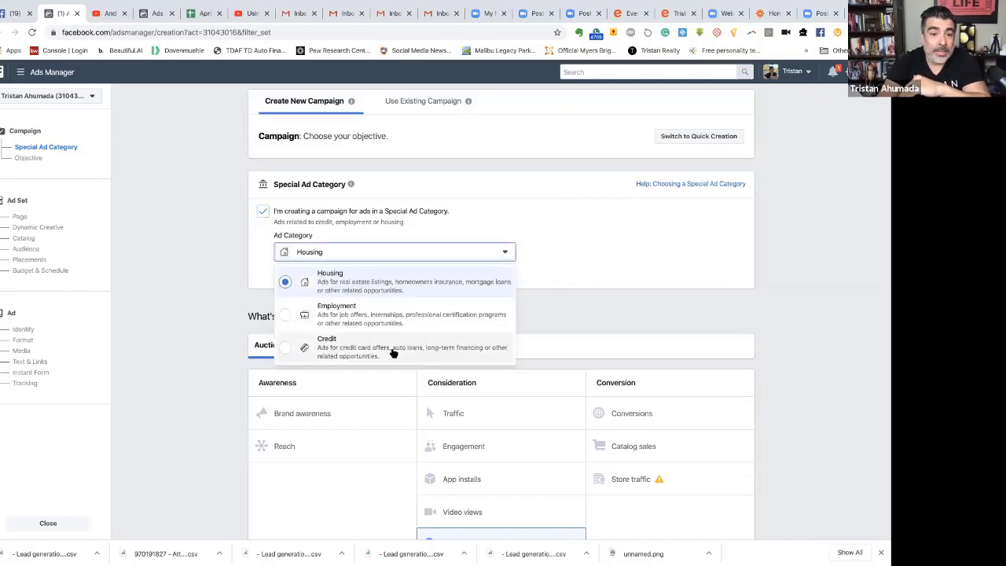
pyautogui.click(401, 290)
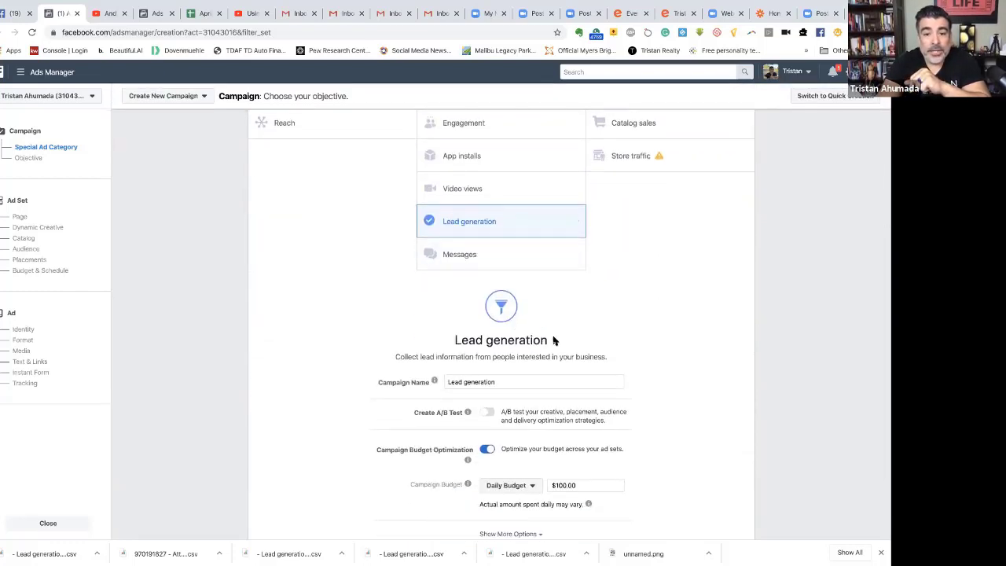
# Name the lead generation campaign "Amazing Online Buyer Seminar".
pyautogui.tripleClick(506, 332)
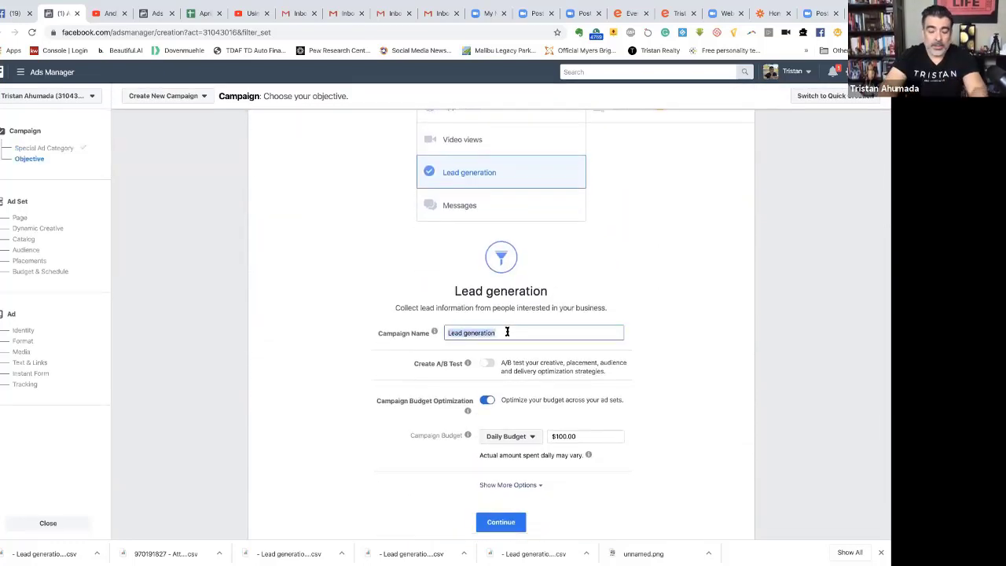
pyautogui.write('Amazing')
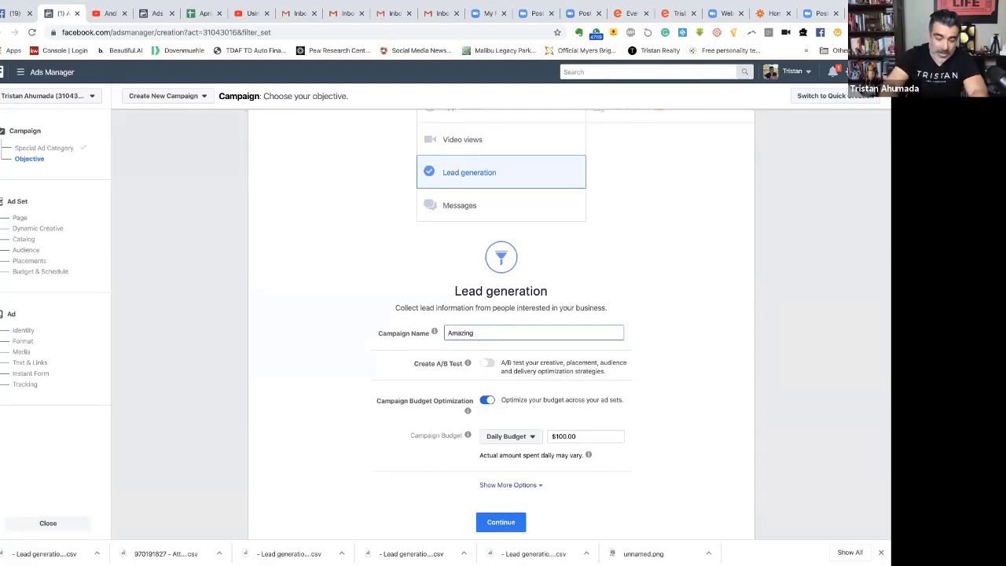
pyautogui.write(' Buye')
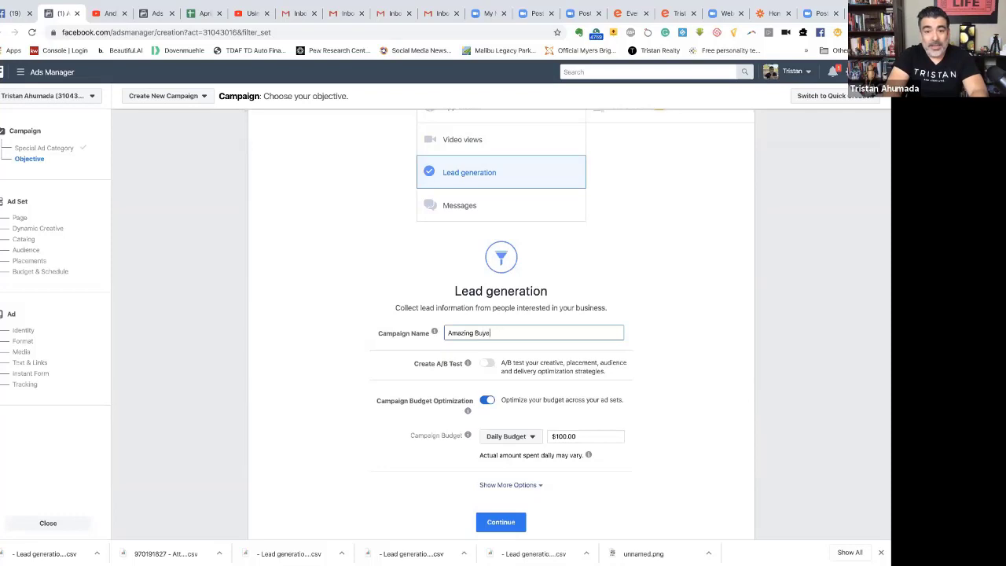
pyautogui.write('uy')
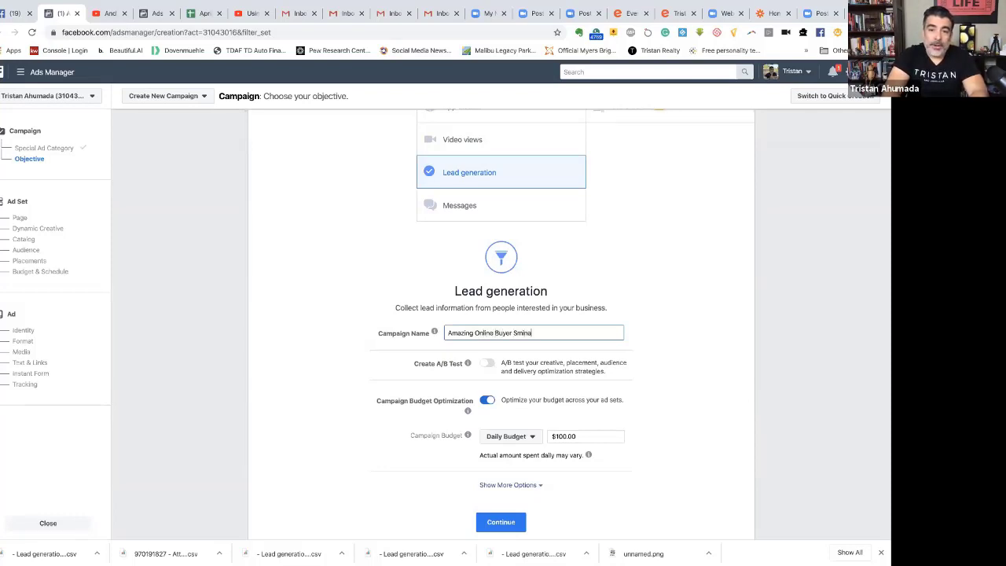
pyautogui.write('er Seminar')
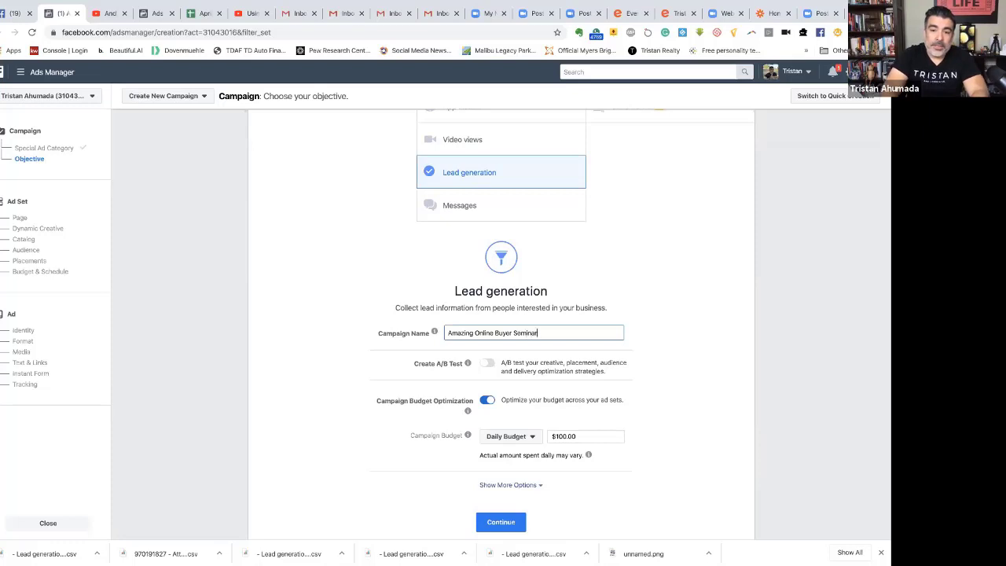
# Give the campaign a lifetime budget of $200.00 and continue to the ad set settings.
pyautogui.scroll(-1, 424, 420)
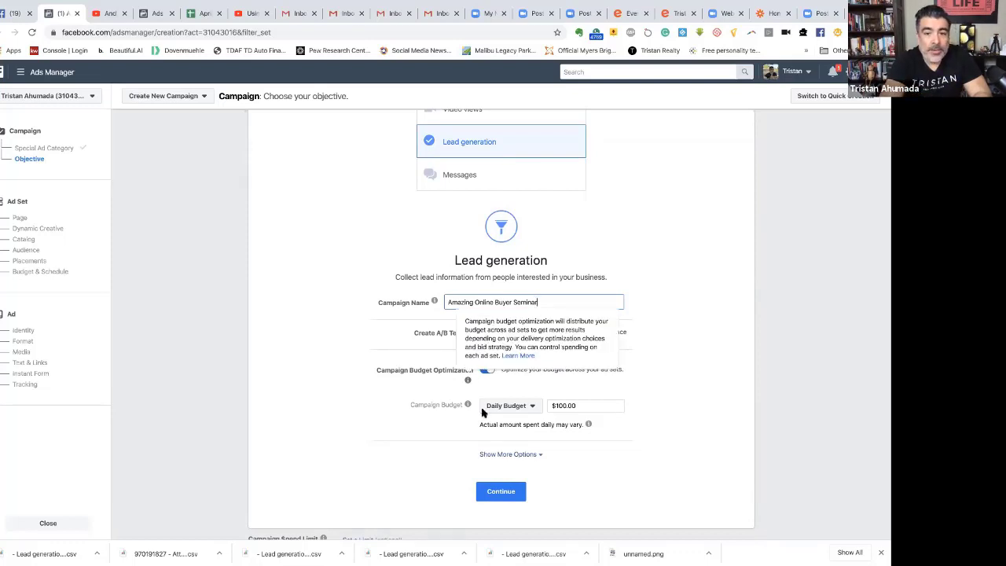
pyautogui.scroll(-1, 464, 432)
pyautogui.click(517, 392)
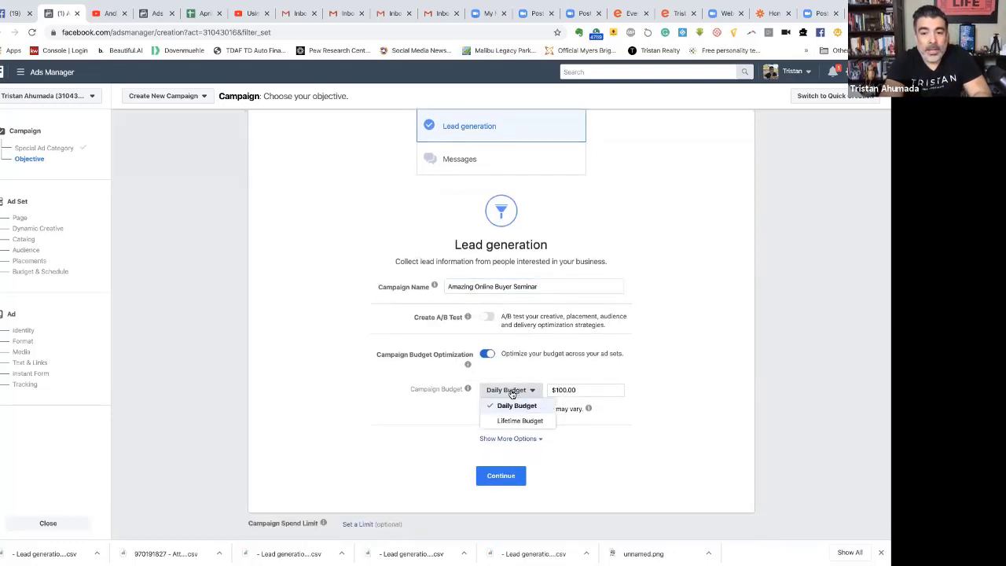
pyautogui.click(515, 420)
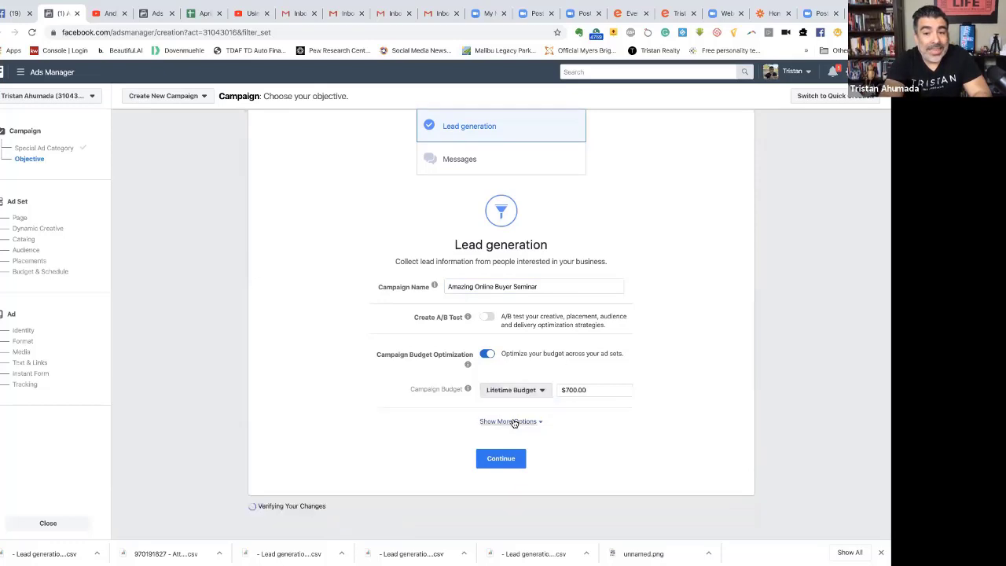
pyautogui.click(582, 395)
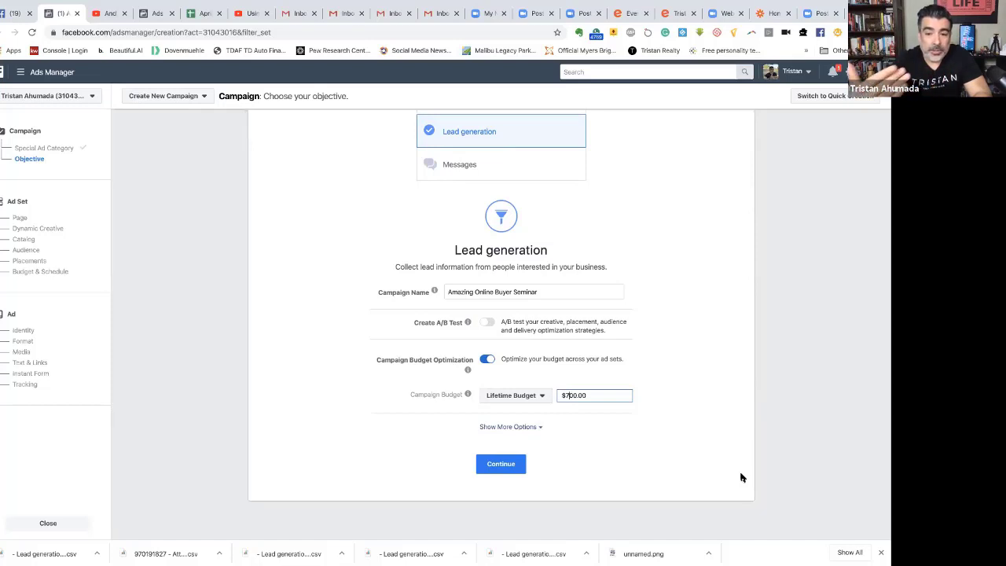
pyautogui.press('BackSpace')
pyautogui.write('2')
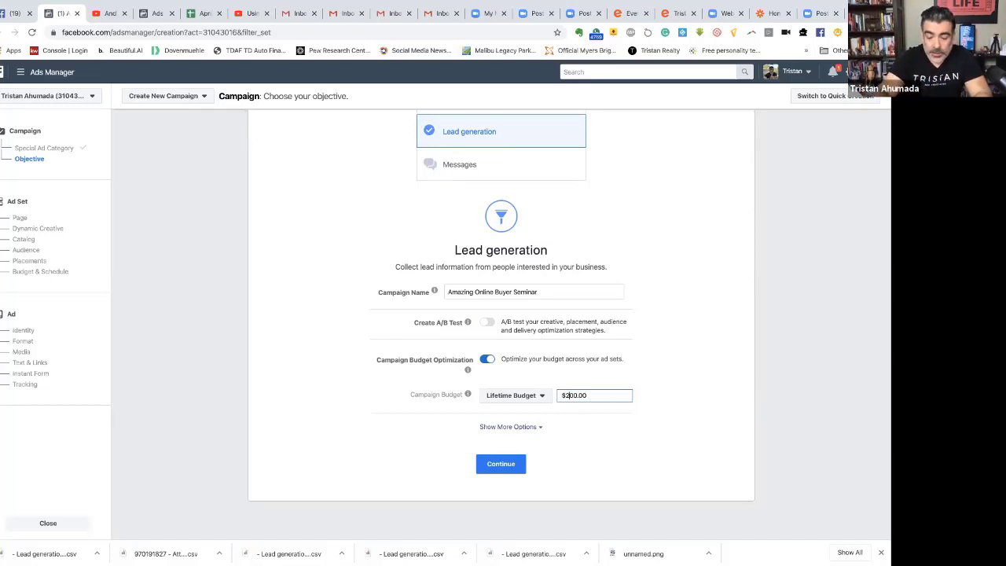
pyautogui.click(506, 460)
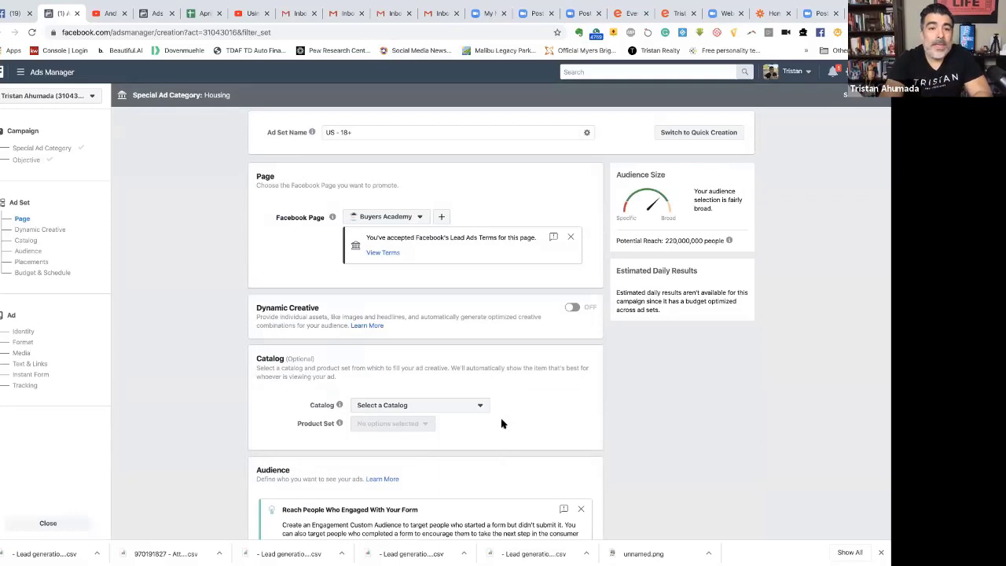
# Name the ad set "Online Buyer Seminar".
pyautogui.tripleClick(381, 131)
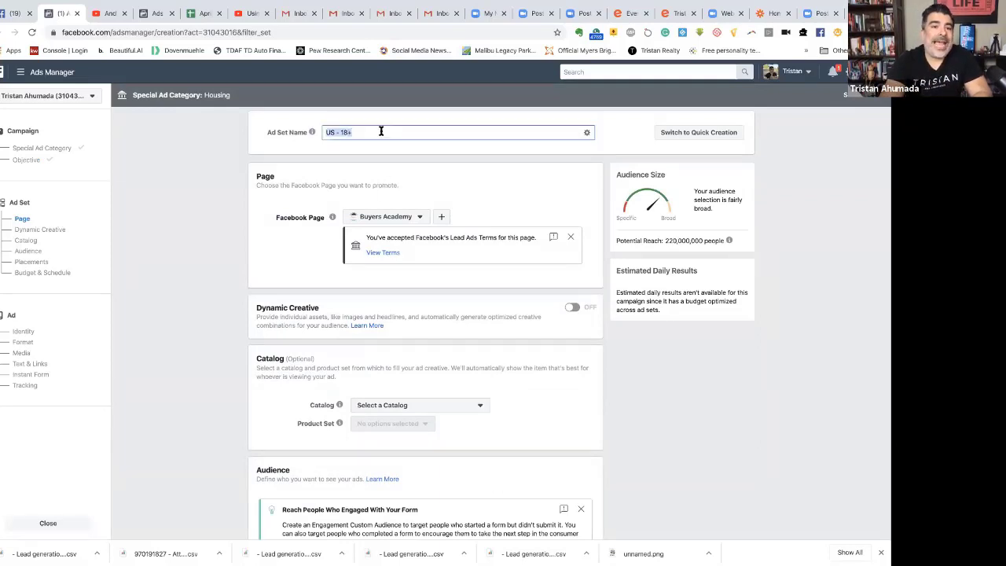
pyautogui.write('O')
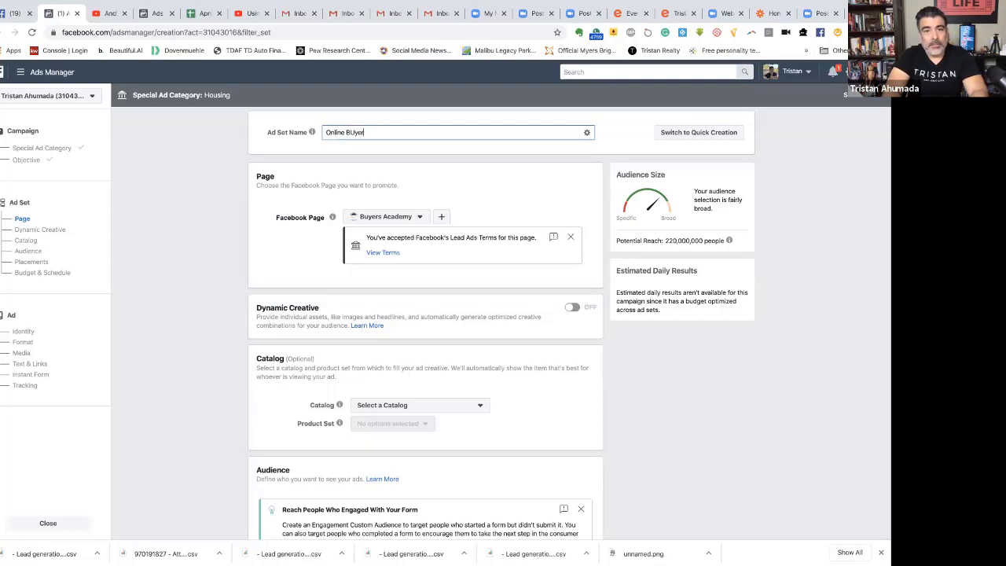
pyautogui.write('nline Buyer Seminar')
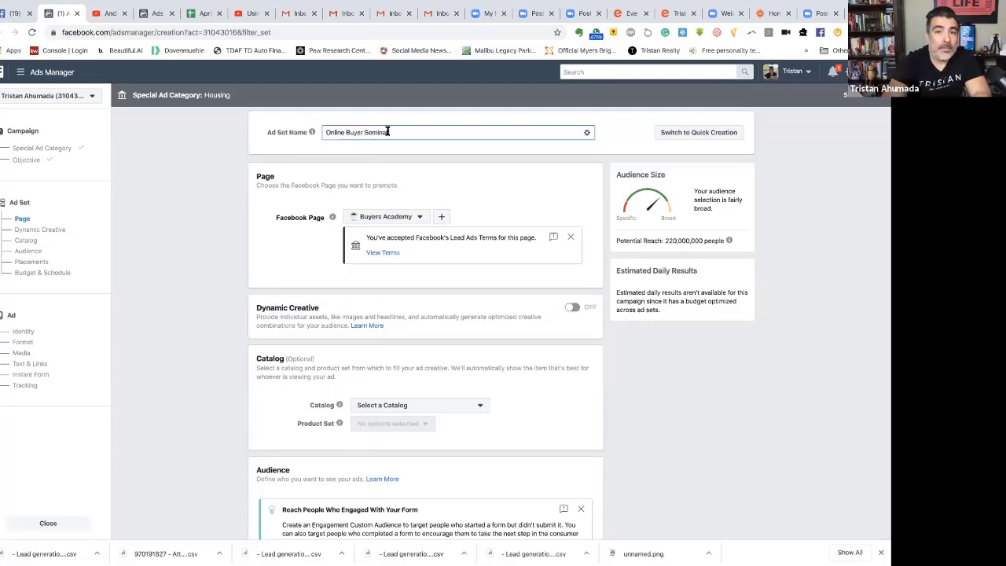
pyautogui.click(398, 160)
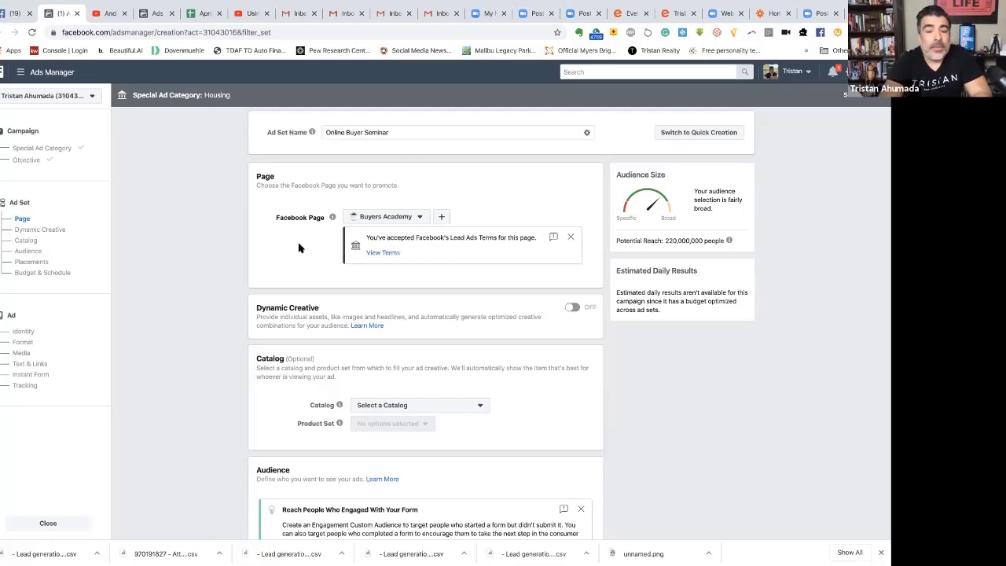
# Choose Buyers Academy as the Facebook Page to promote in the ad set.
pyautogui.scroll(-1, 318, 250)
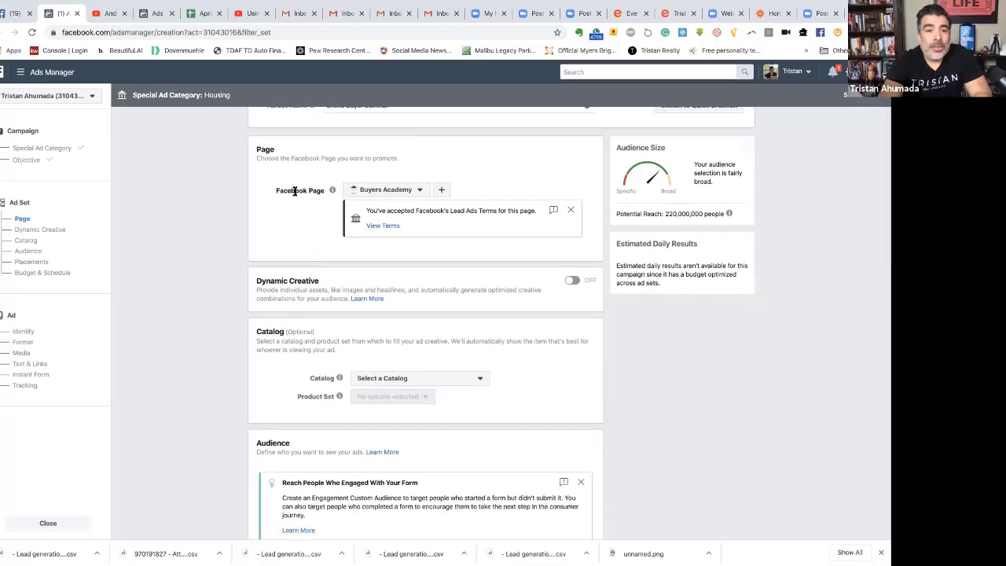
pyautogui.click(422, 192)
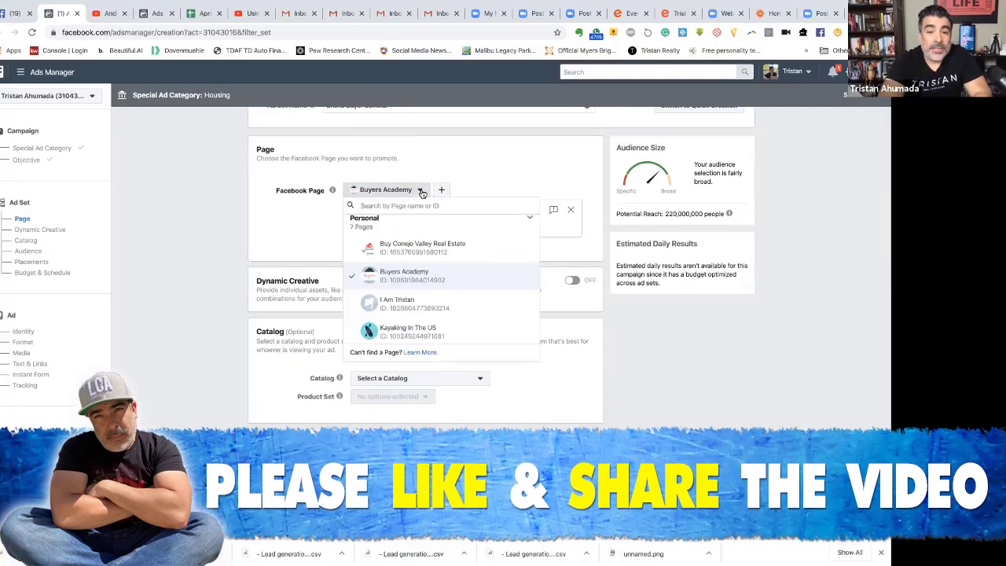
pyautogui.click(404, 279)
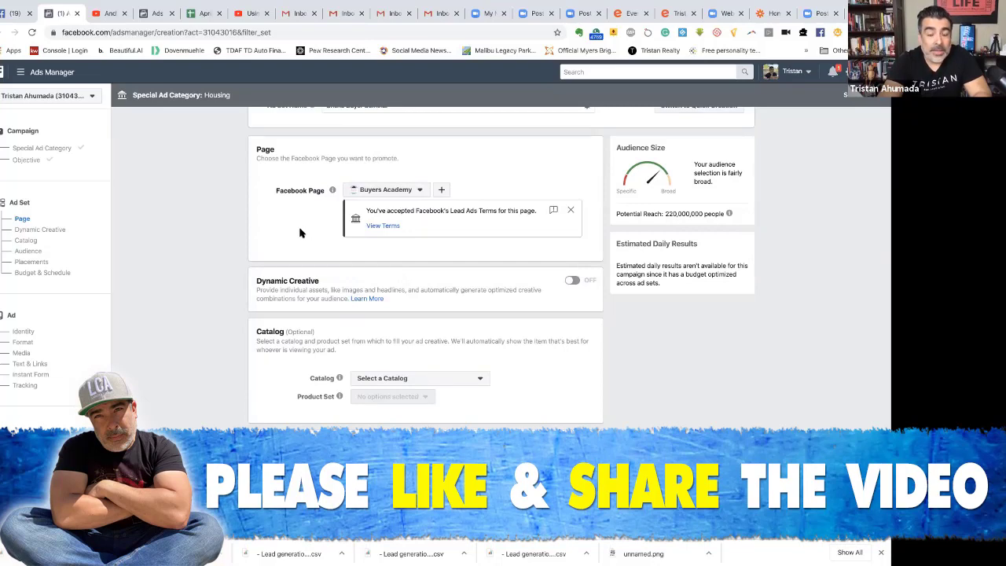
# Review the ad set's Facebook Page, Dynamic Creative, Catalog and Audience sections.
pyautogui.scroll(-3, 299, 233)
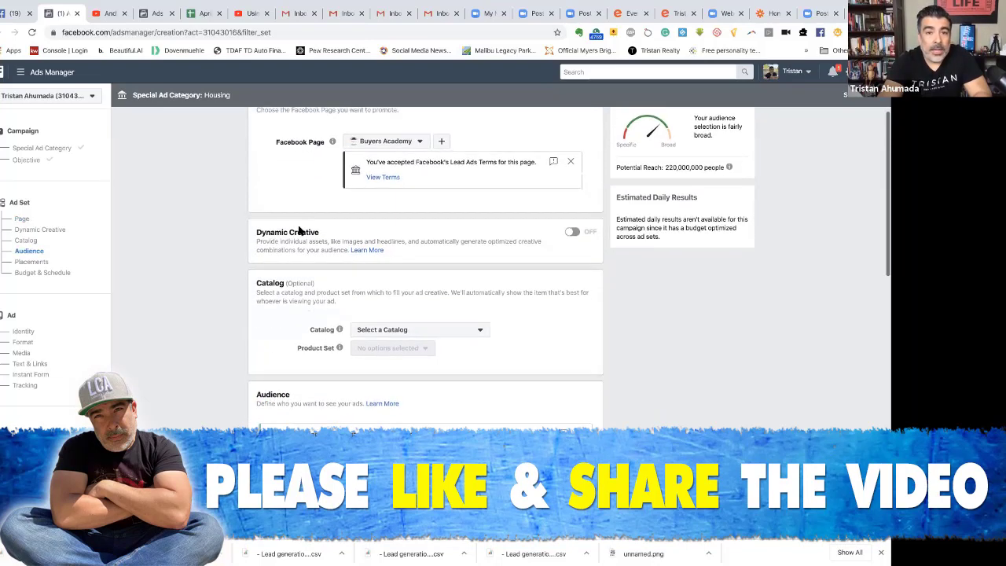
pyautogui.scroll(2, 299, 230)
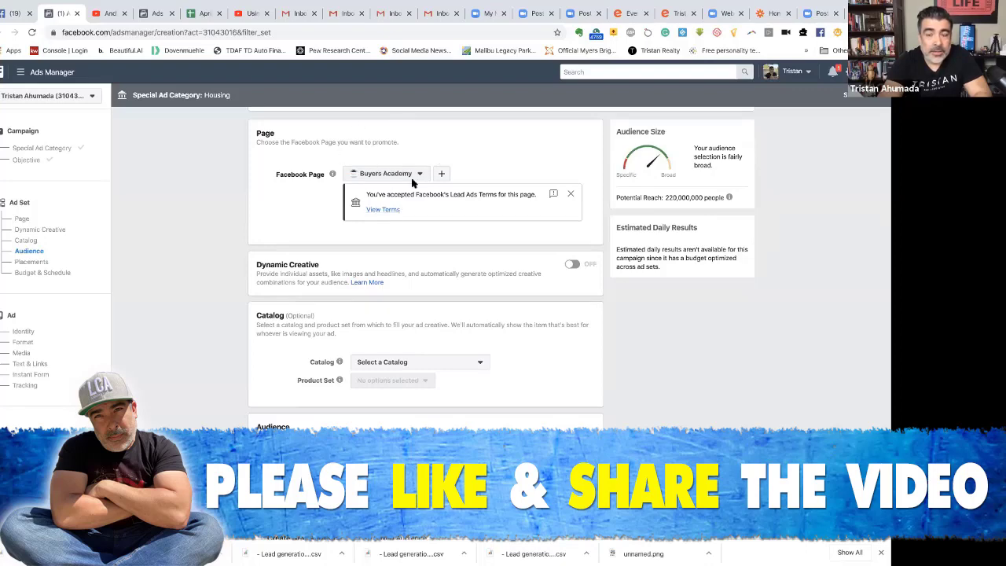
pyautogui.scroll(-2, 346, 230)
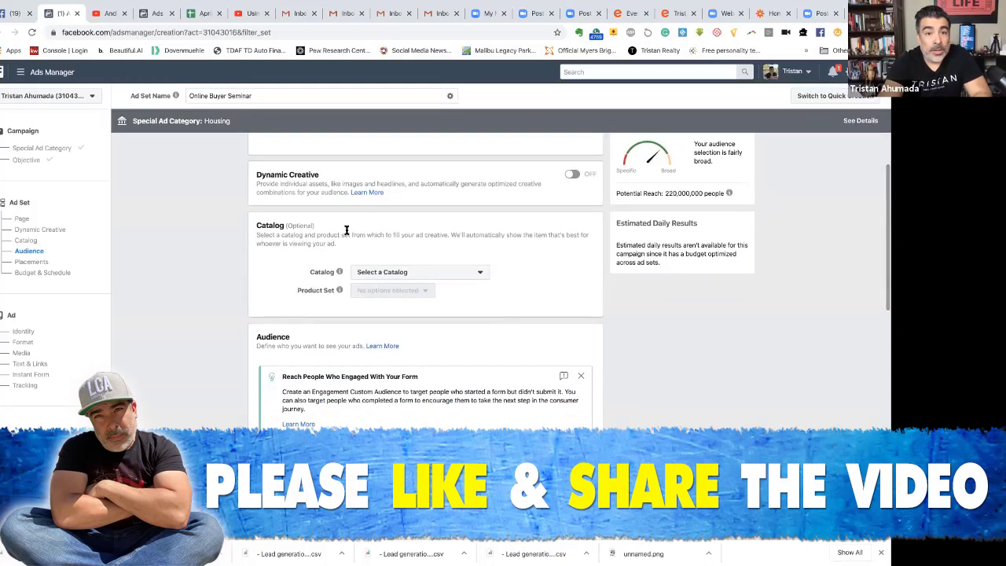
pyautogui.scroll(-1, 330, 285)
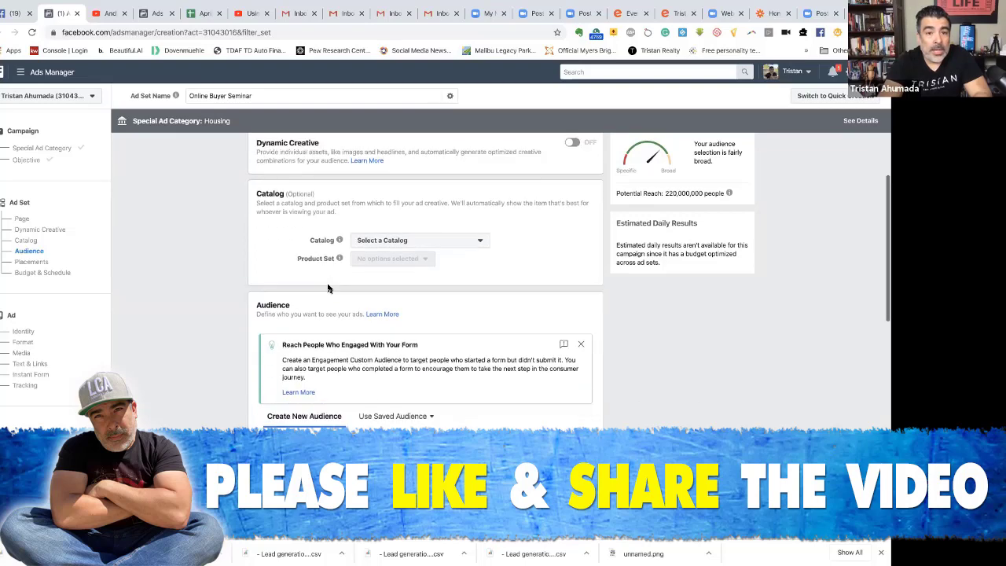
pyautogui.scroll(-1, 308, 281)
pyautogui.scroll(3, 303, 276)
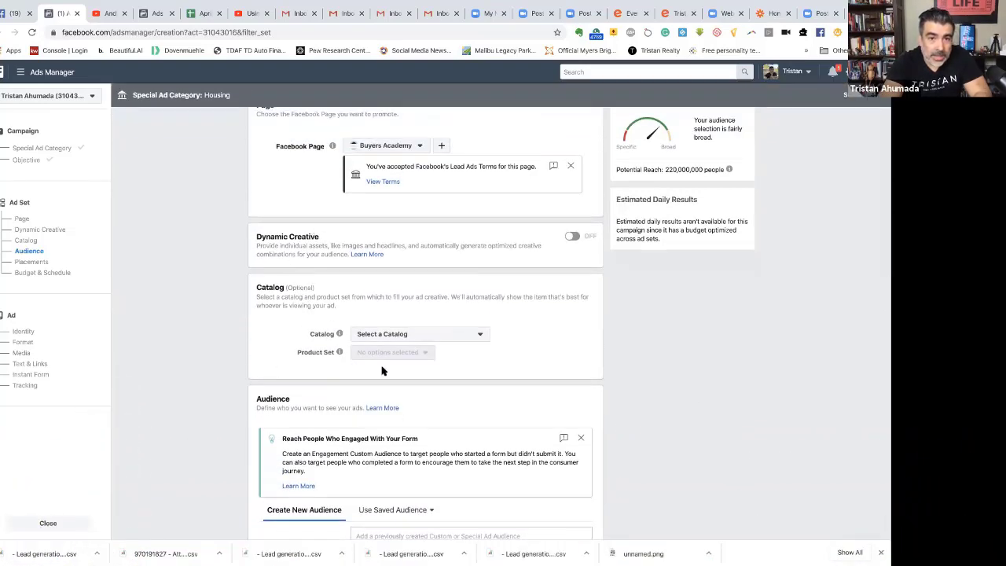
pyautogui.scroll(-2, 276, 337)
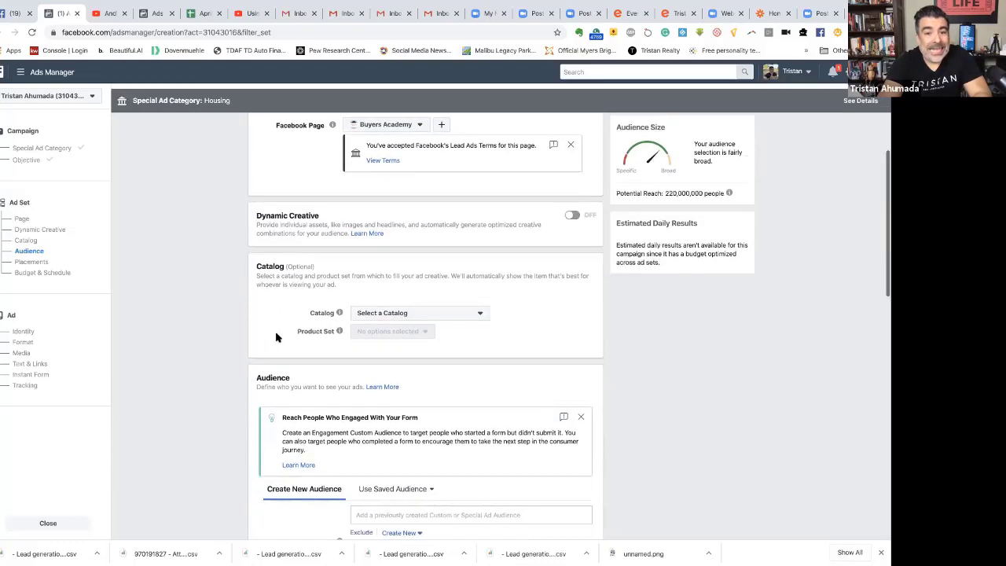
# Replace United States with the city of Agoura, California as the audience location.
pyautogui.scroll(-2, 288, 327)
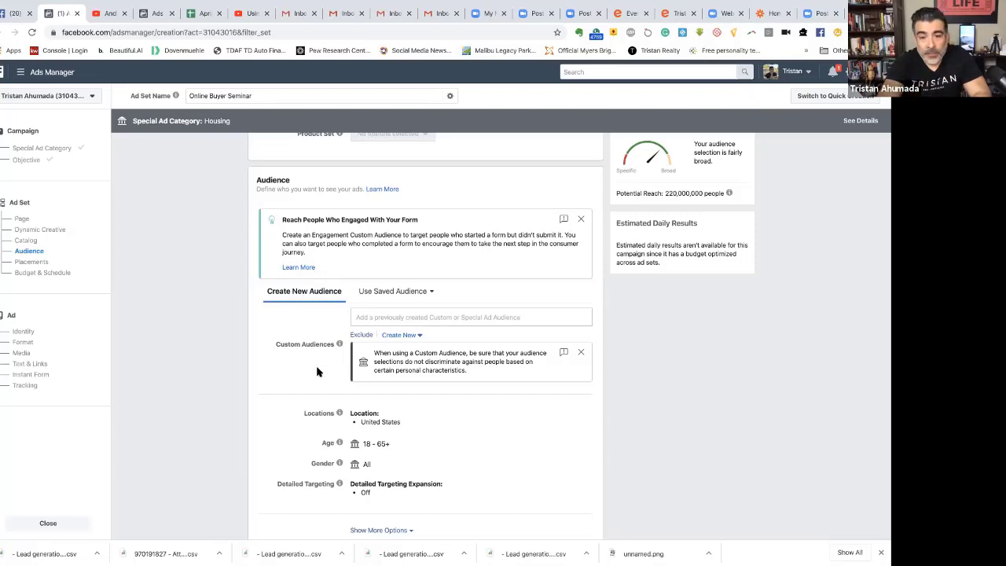
pyautogui.scroll(-2, 301, 354)
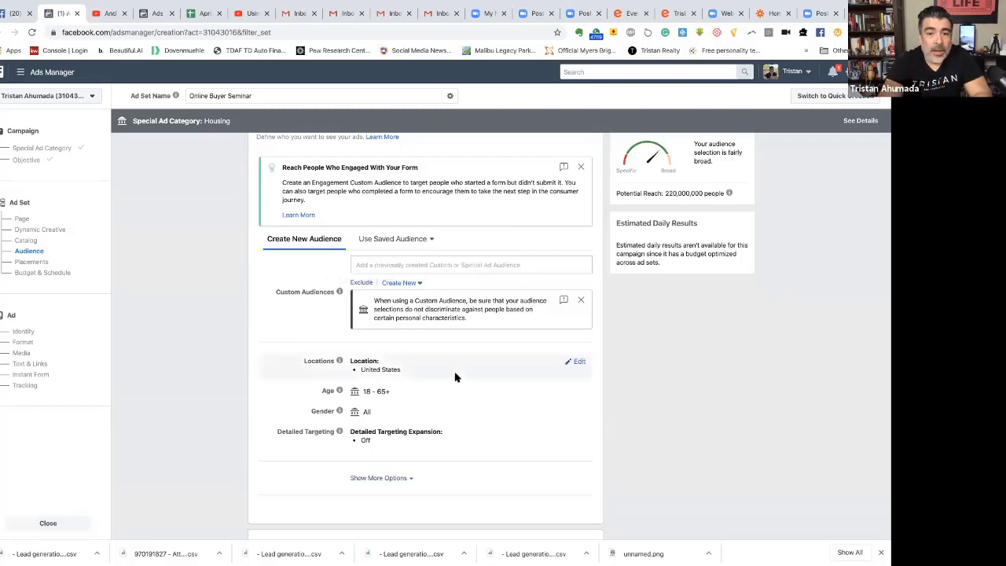
pyautogui.scroll(-1, 455, 377)
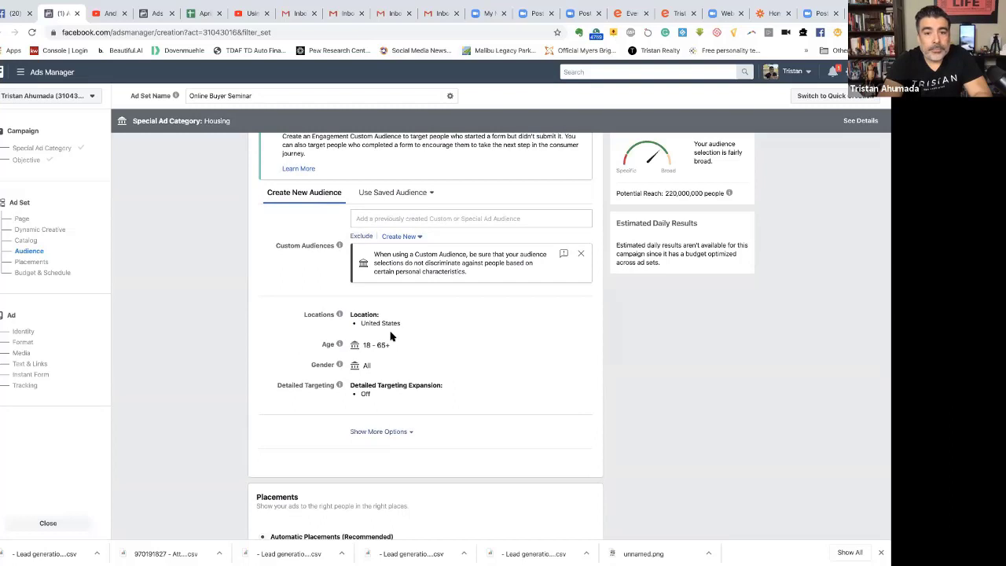
pyautogui.click(574, 317)
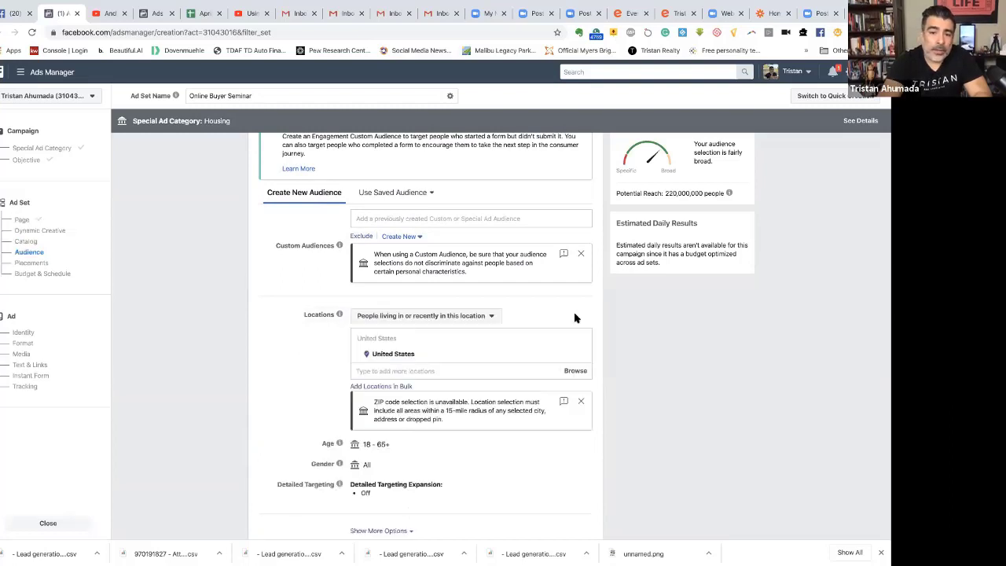
pyautogui.click(581, 355)
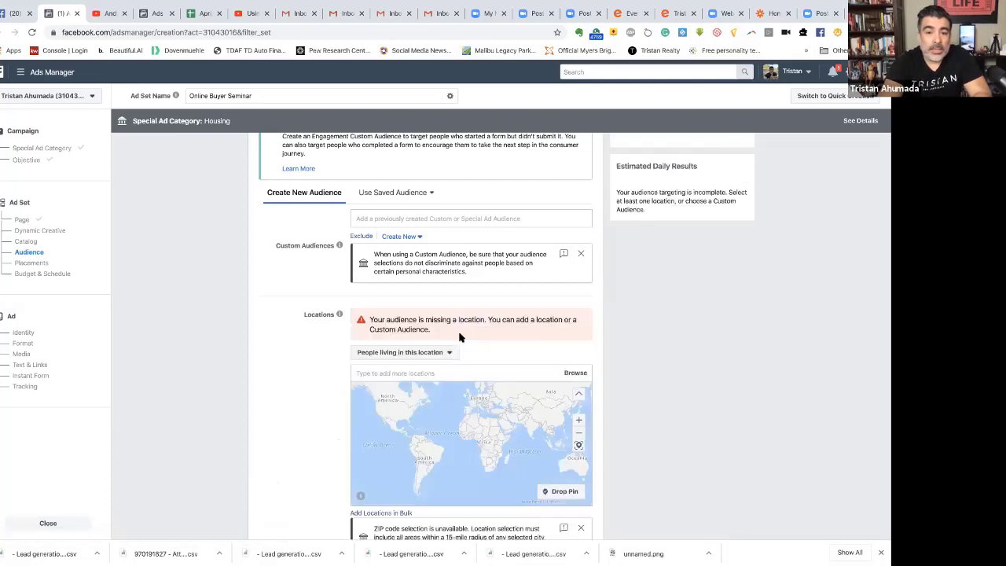
pyautogui.click(407, 368)
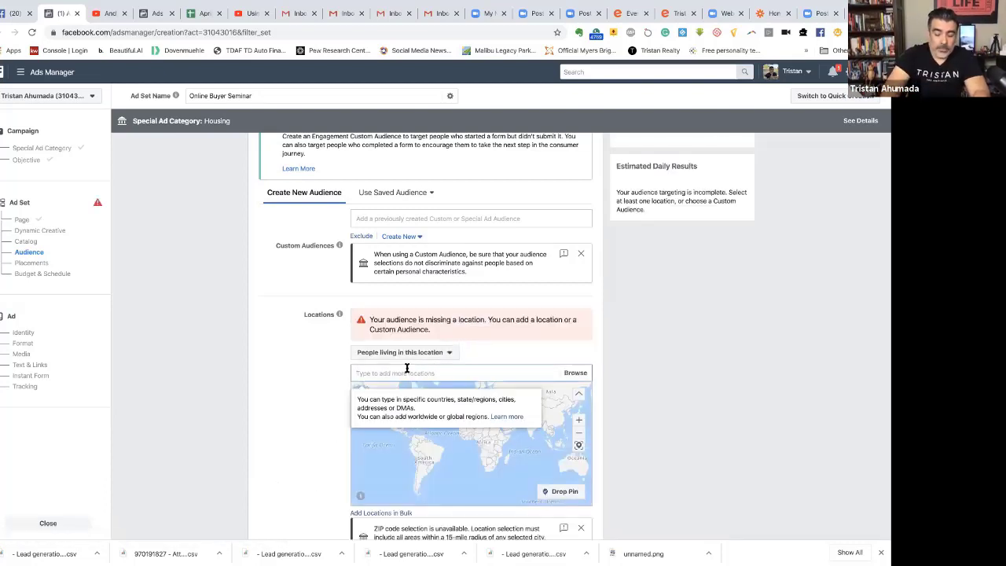
pyautogui.write('Agoura')
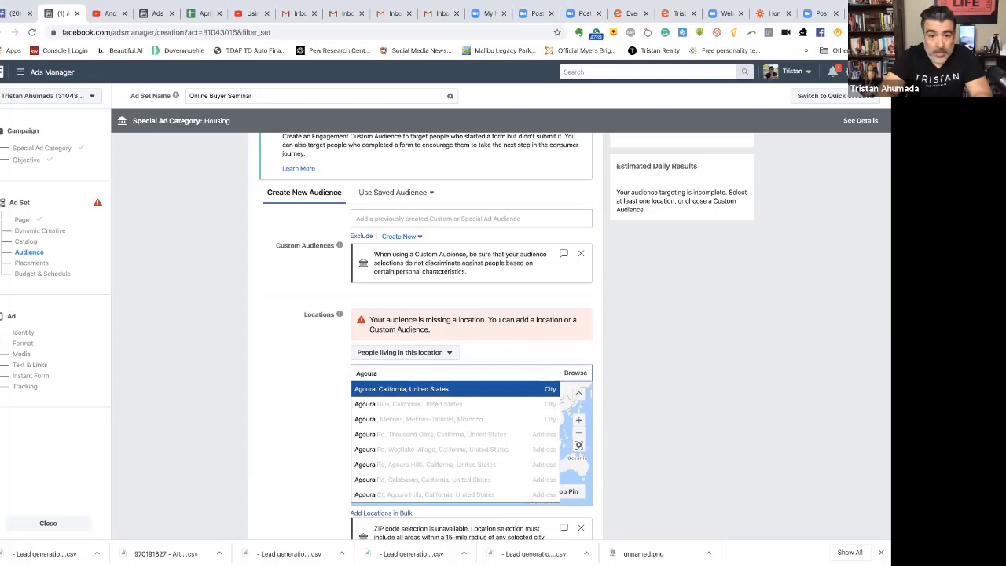
pyautogui.press('Return')
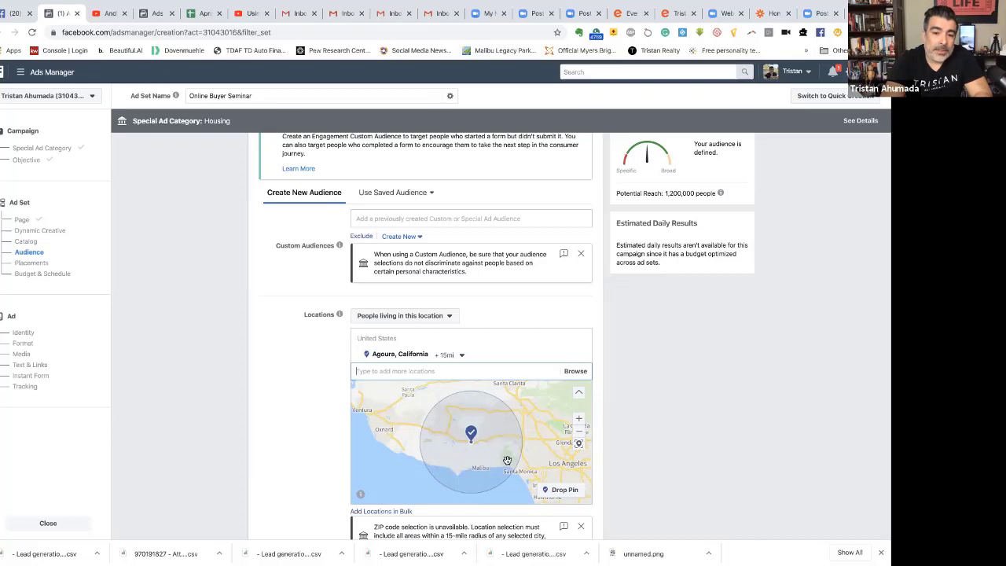
# Check how far the radius around Agoura, California can be reduced.
pyautogui.click(455, 355)
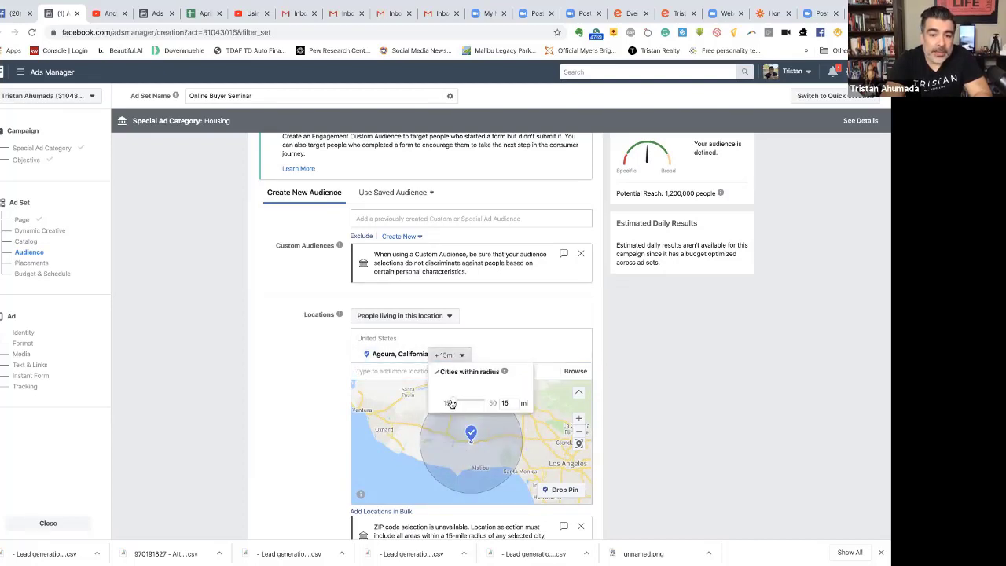
pyautogui.moveTo(451, 403)
pyautogui.mouseDown()
pyautogui.moveTo(475, 403)
pyautogui.moveTo(450, 403)
pyautogui.mouseUp()
pyautogui.click(337, 359)
# Review the audience's age, gender and detailed targeting settings and show the additional language and connection options.
pyautogui.scroll(-1, 337, 359)
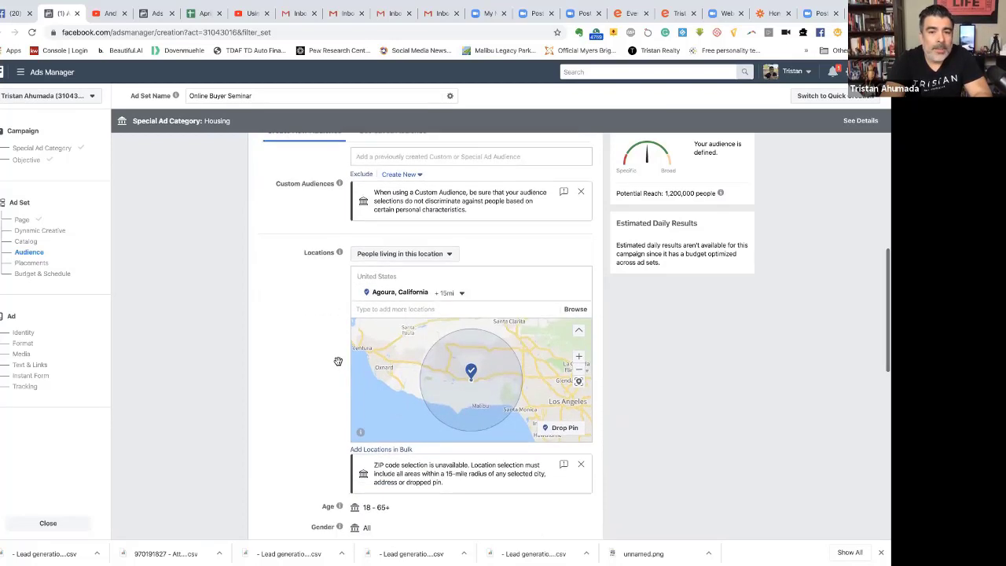
pyautogui.scroll(-1, 307, 382)
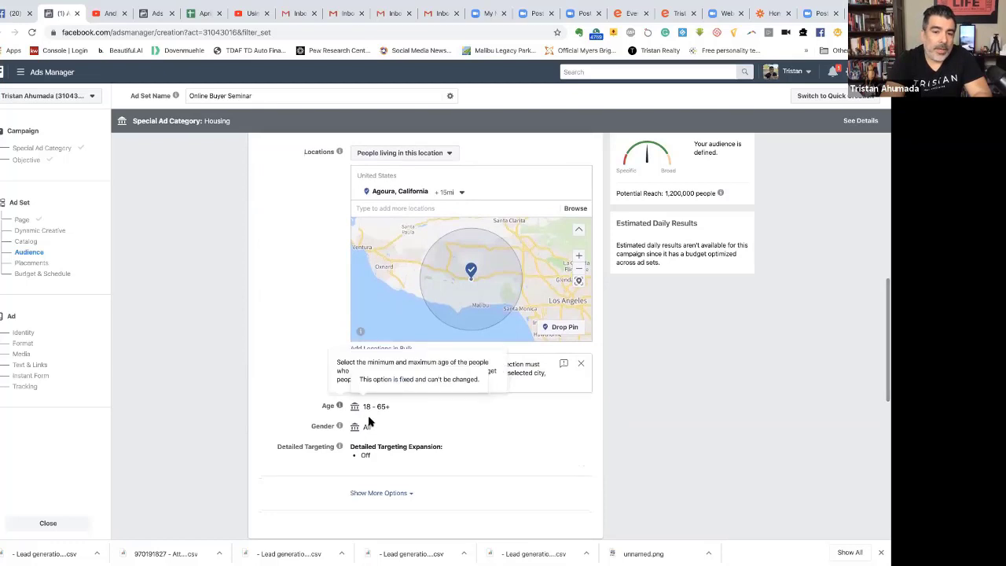
pyautogui.scroll(-1, 368, 421)
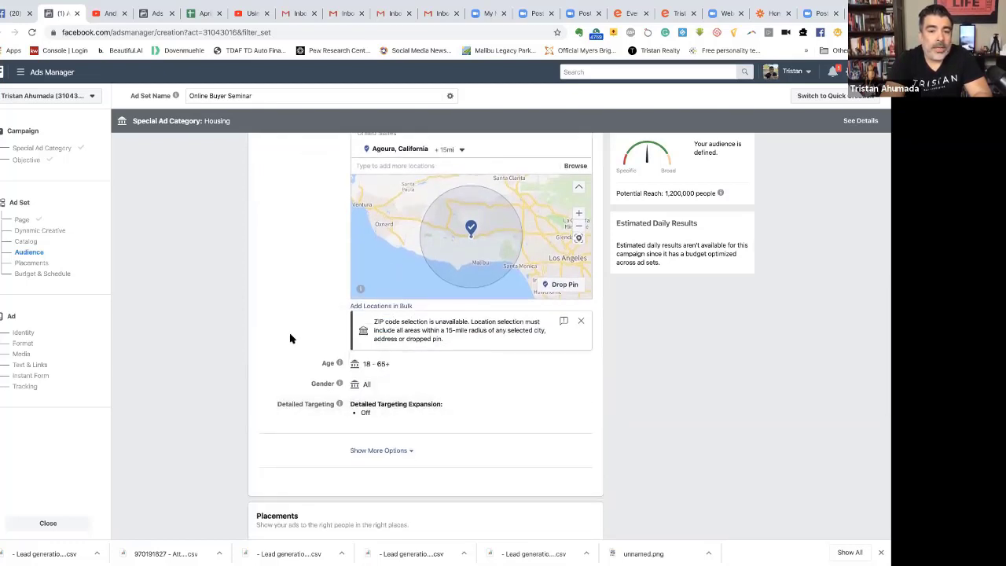
pyautogui.scroll(-1, 300, 334)
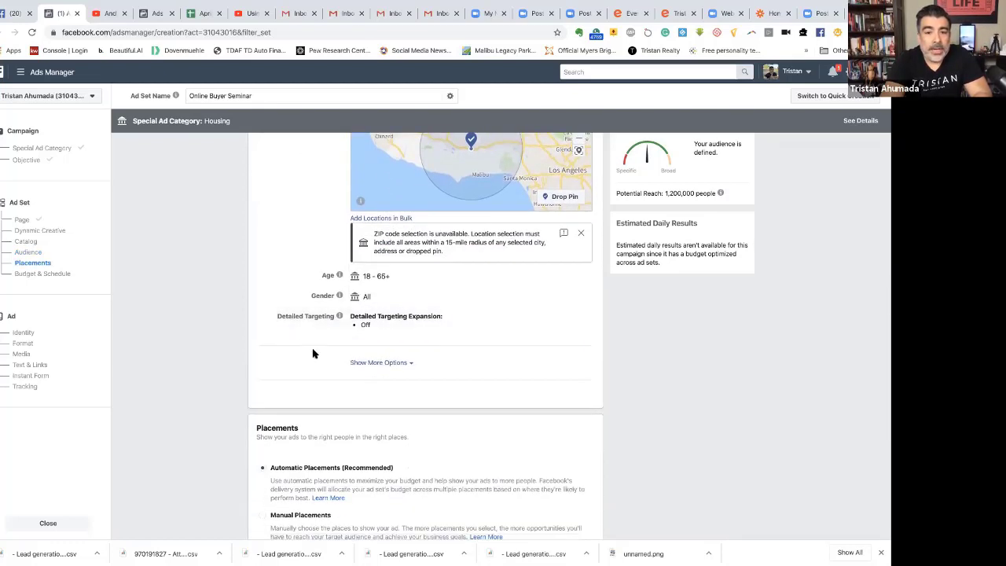
pyautogui.click(388, 363)
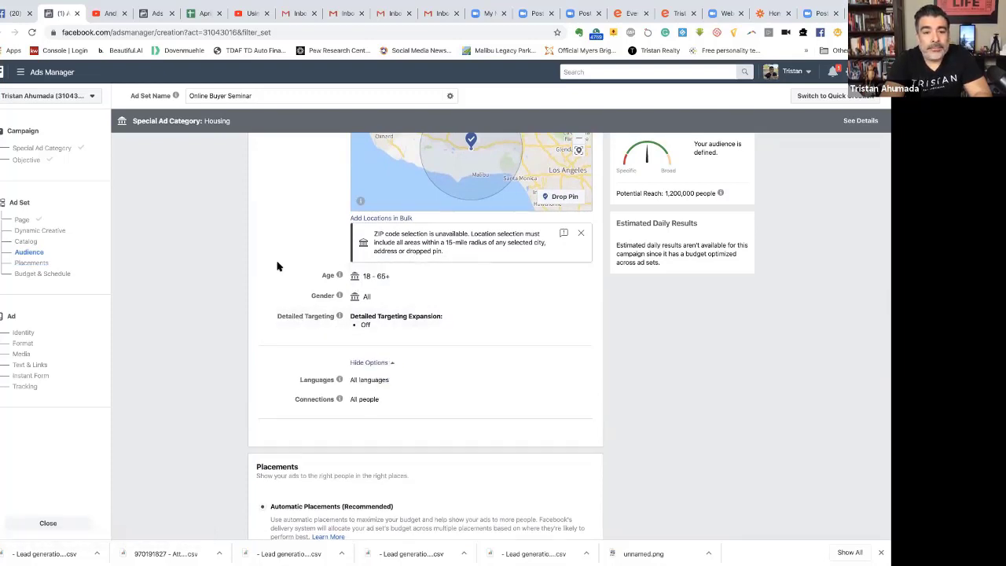
# Edit the audience's detailed targeting and add Zillow as an interest to match.
pyautogui.scroll(3, 275, 264)
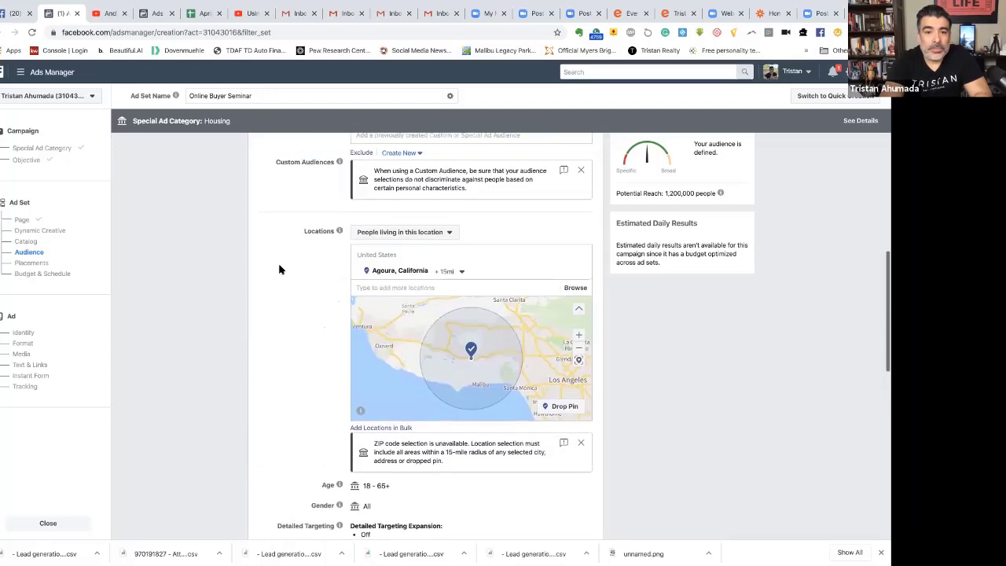
pyautogui.scroll(-2, 279, 269)
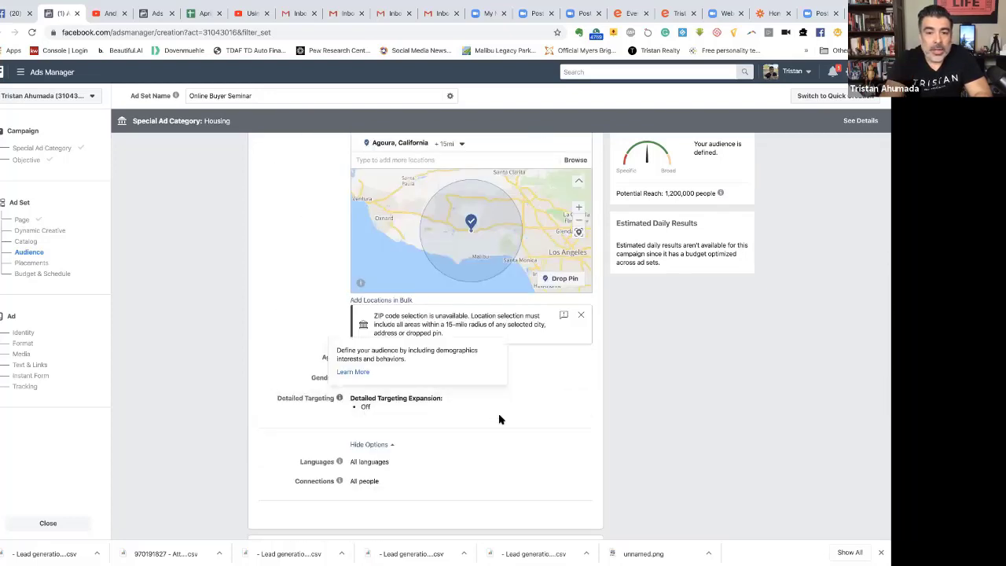
pyautogui.click(579, 401)
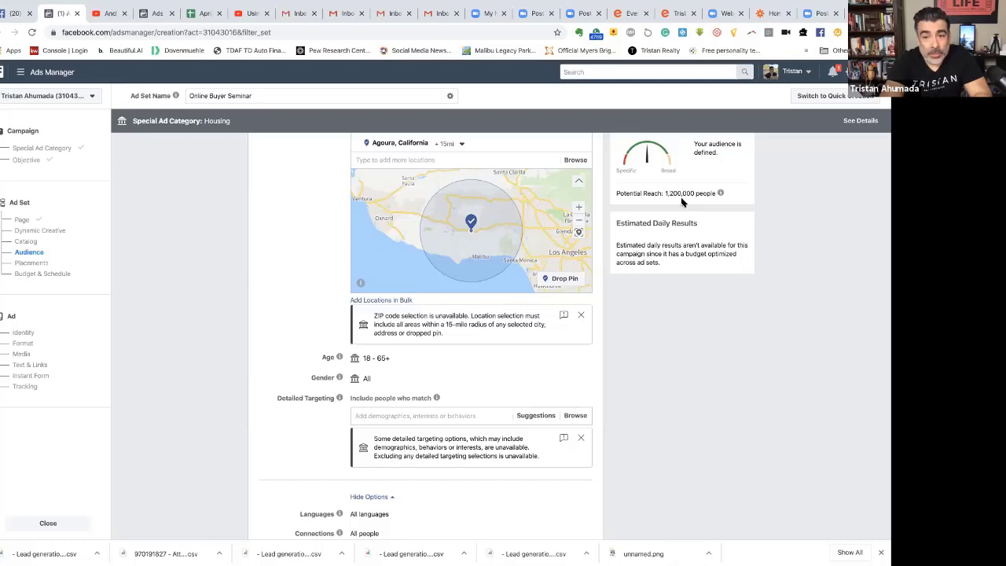
pyautogui.click(405, 416)
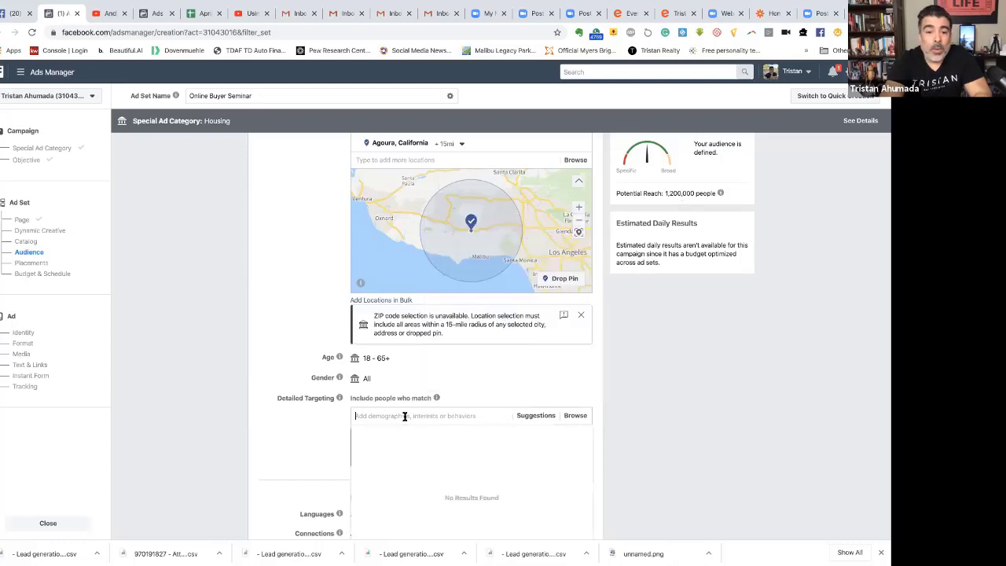
pyautogui.write('z')
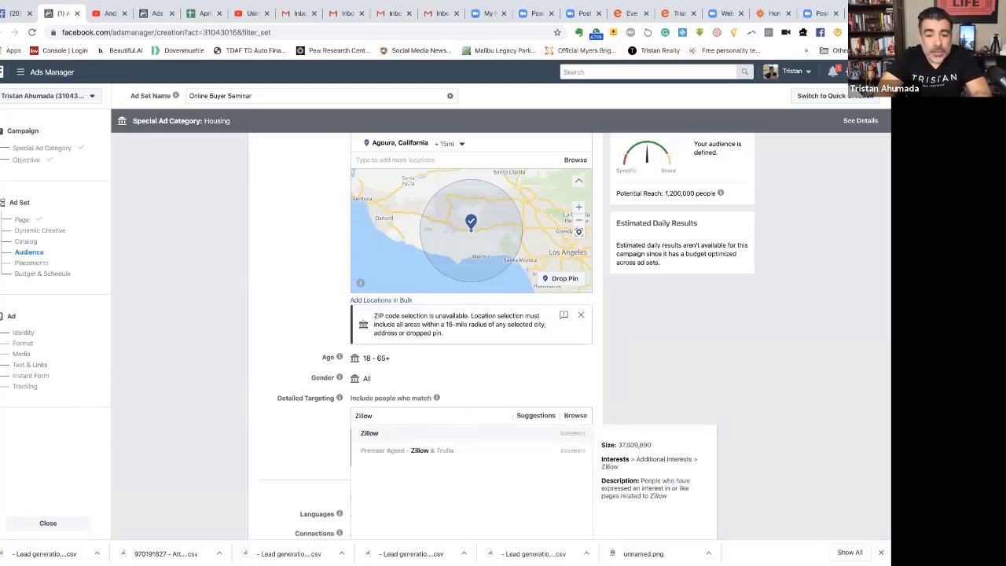
pyautogui.click(398, 438)
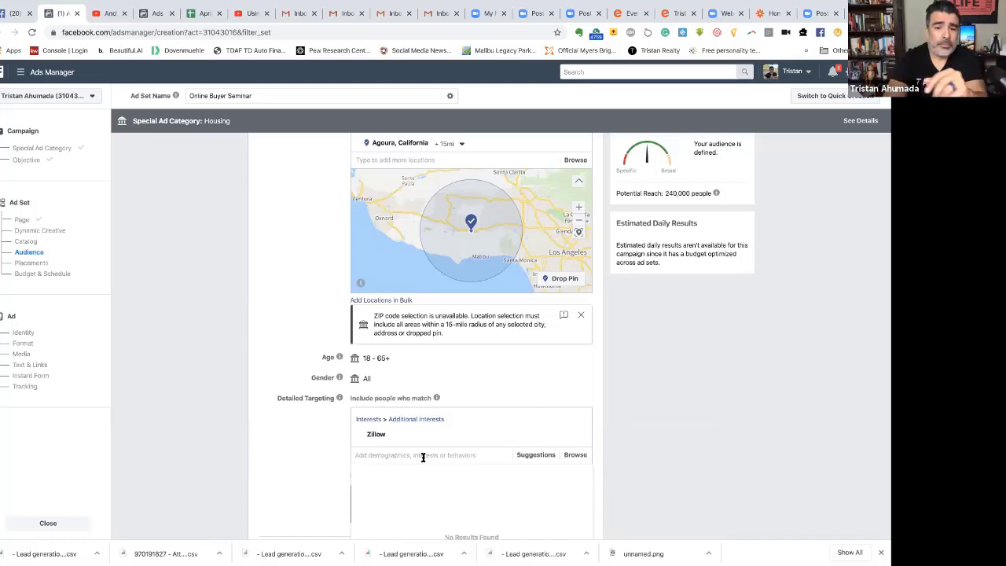
# Browse the suggested interests for detailed targeting and add Real estate alongside Zillow.
pyautogui.click(536, 455)
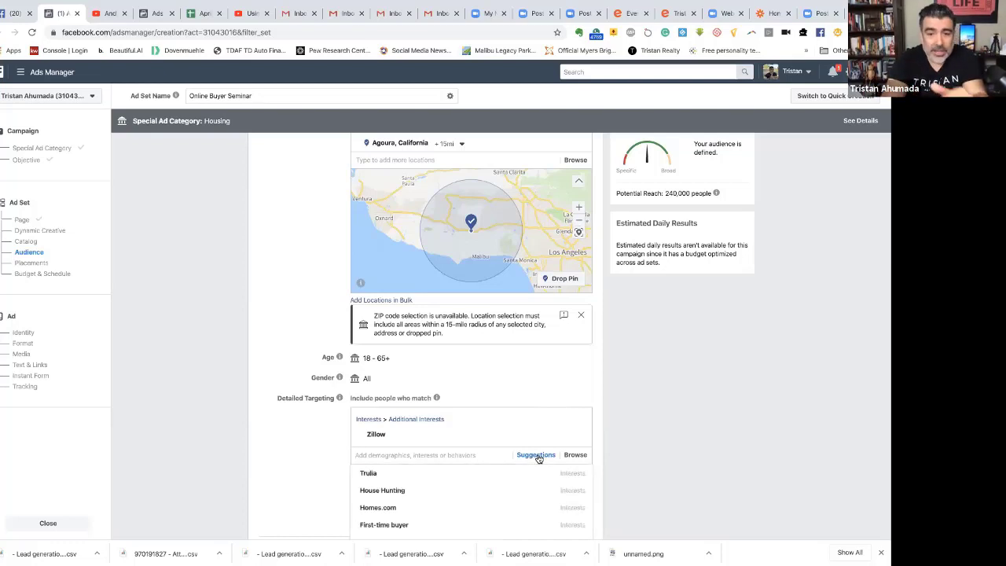
pyautogui.scroll(-3, 595, 425)
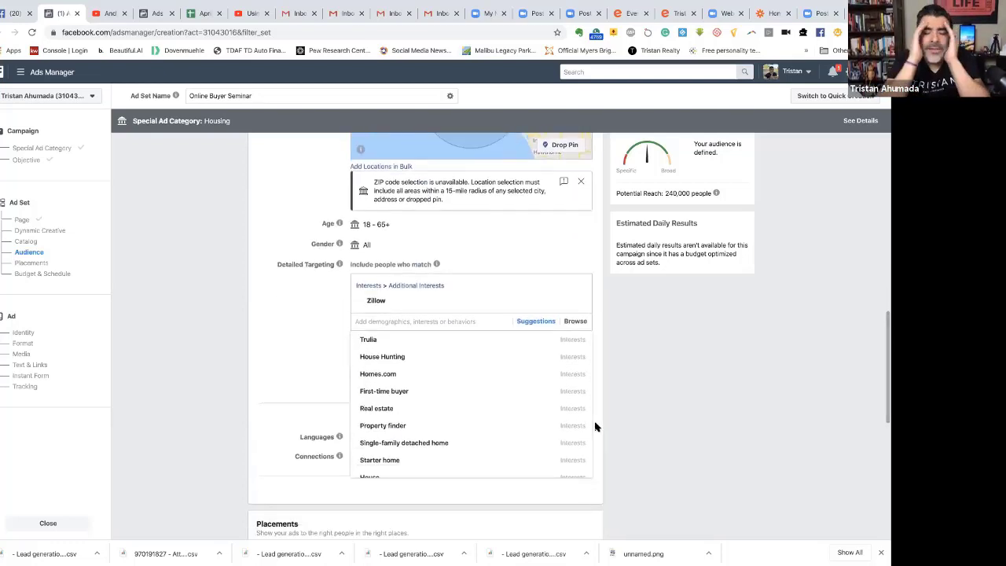
pyautogui.moveTo(377, 375)
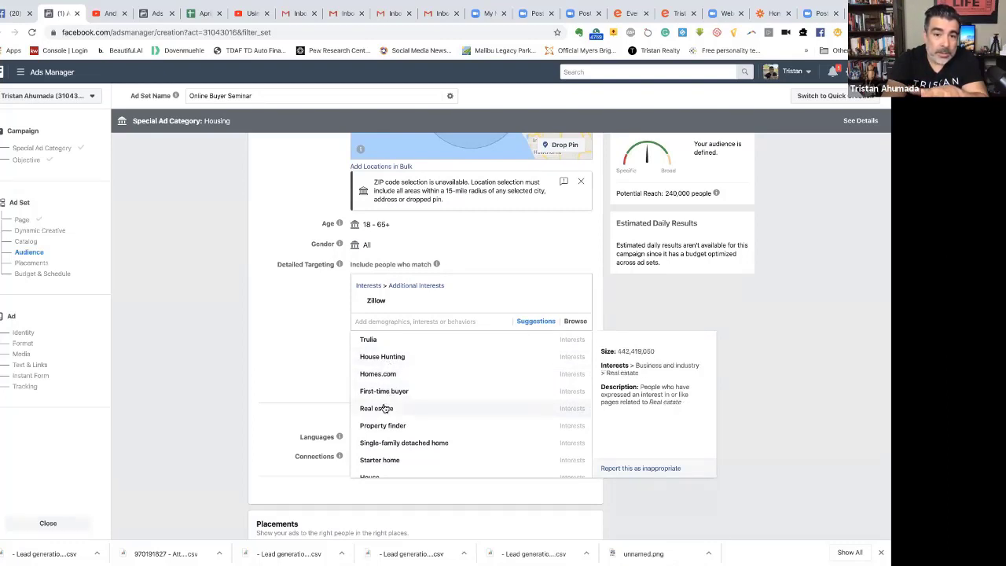
pyautogui.scroll(-5, 394, 433)
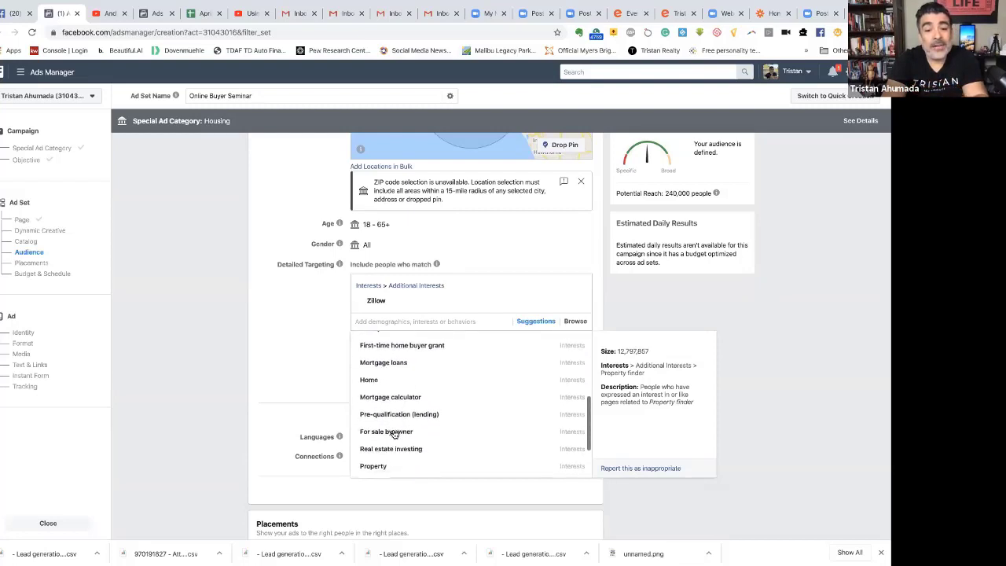
pyautogui.scroll(4, 394, 434)
pyautogui.scroll(2, 394, 434)
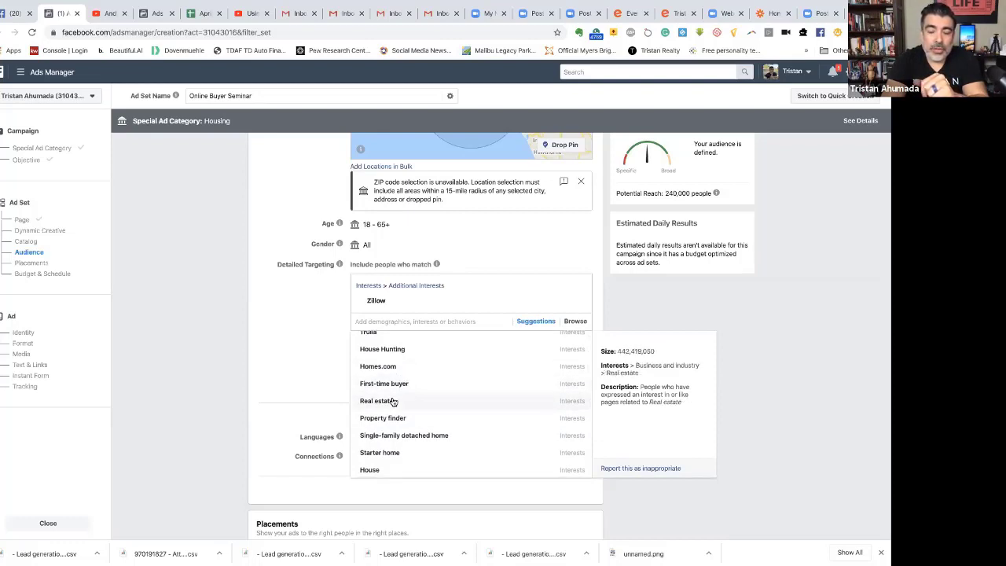
pyautogui.click(393, 401)
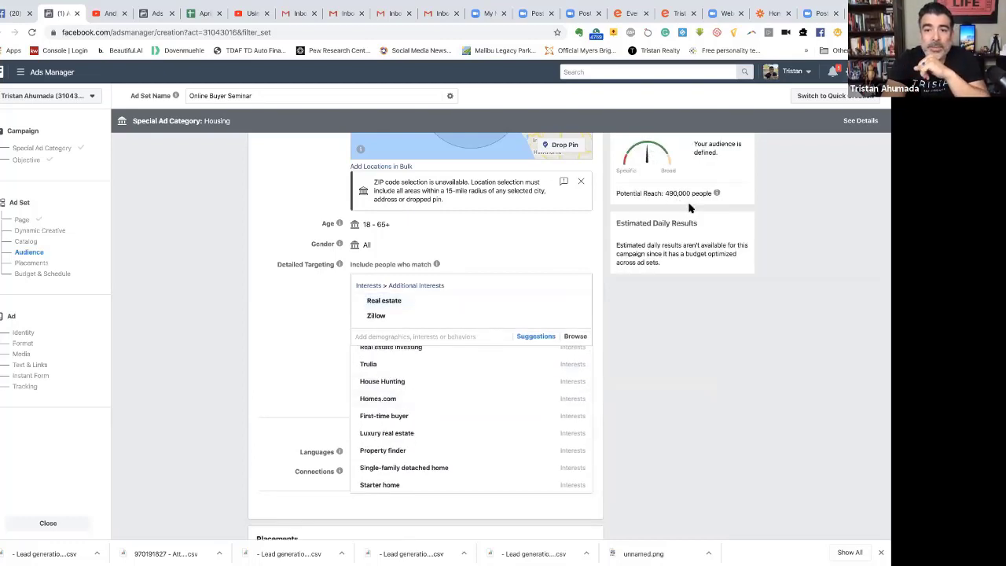
# Review the devices, platforms and placements offered under Manual Placements and switch the ad set back to Automatic Placements.
pyautogui.click(322, 359)
pyautogui.scroll(-5, 350, 395)
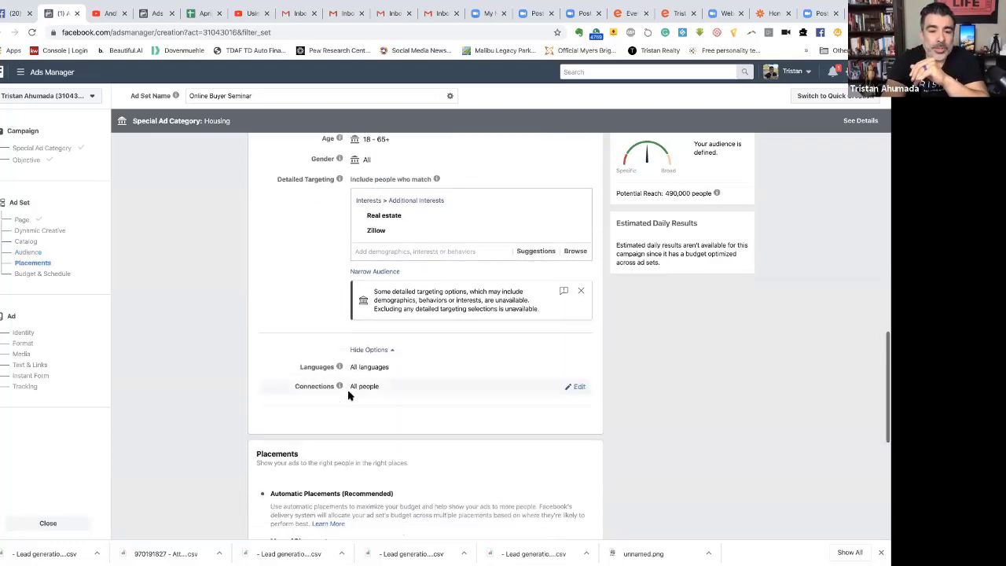
pyautogui.scroll(-3, 350, 395)
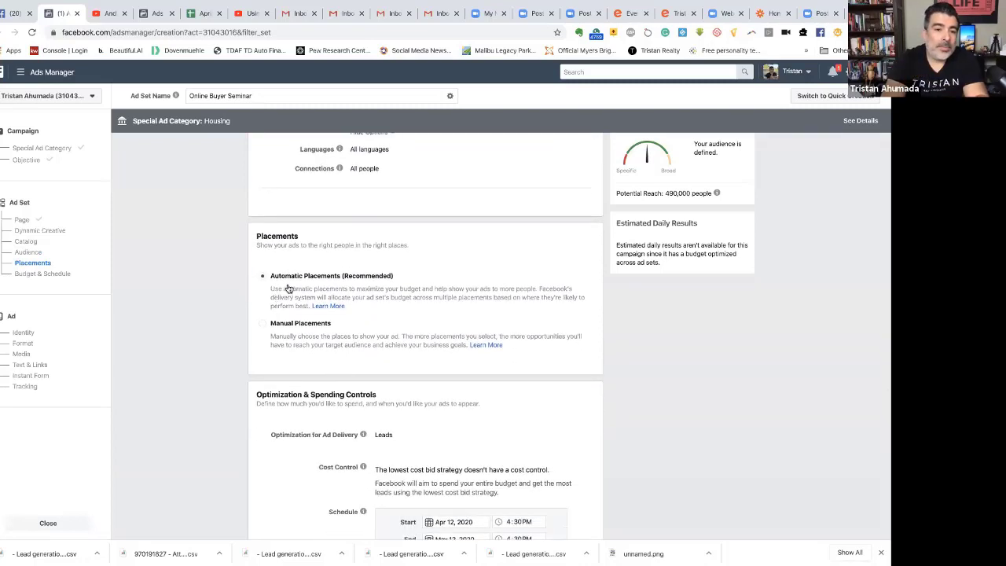
pyautogui.click(265, 326)
pyautogui.scroll(-5, 371, 327)
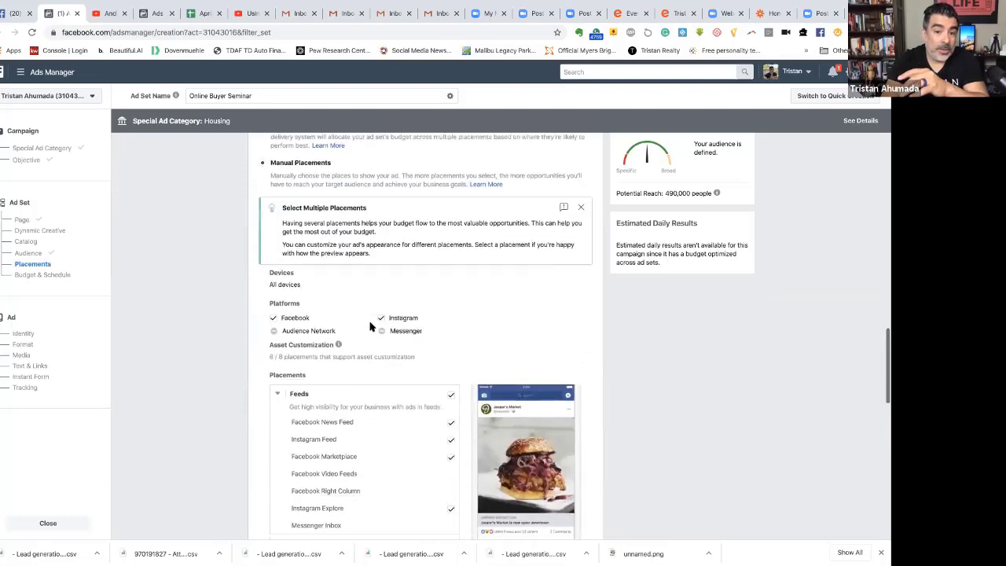
pyautogui.scroll(-8, 371, 327)
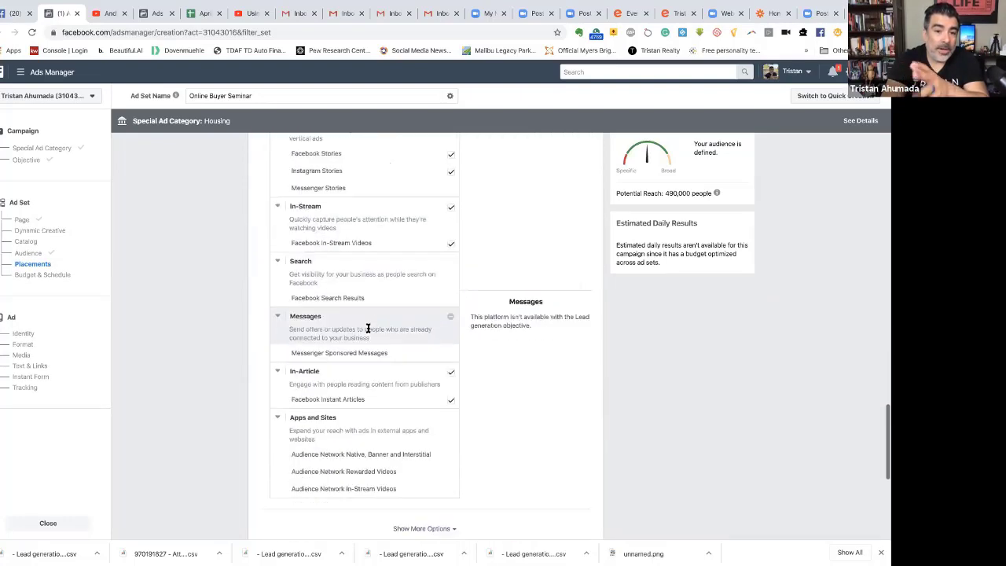
pyautogui.scroll(10, 368, 331)
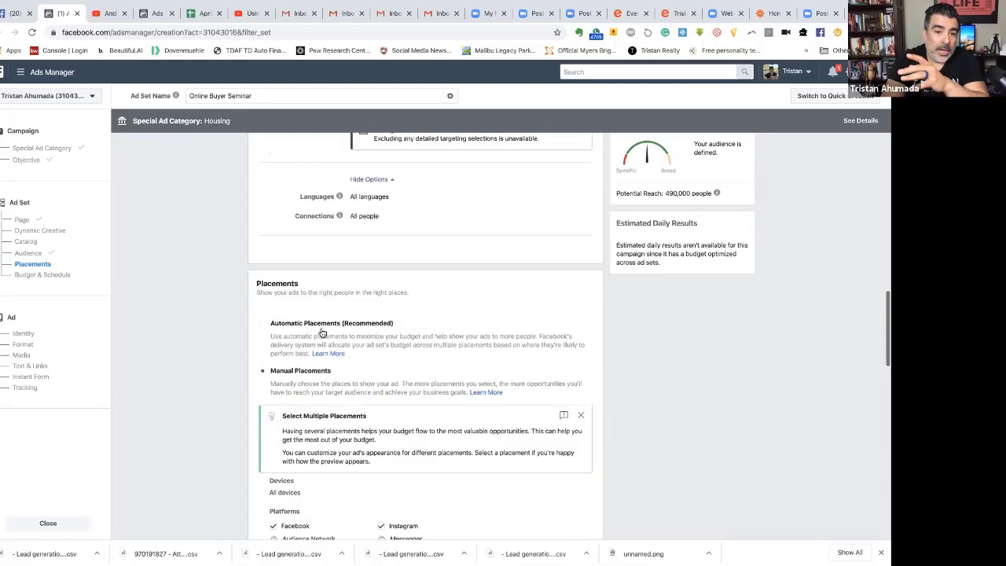
pyautogui.click(265, 325)
# Switch to the exported lead generation spreadsheet and examine the platform column to see which network each lead came from.
pyautogui.scroll(-2, 525, 349)
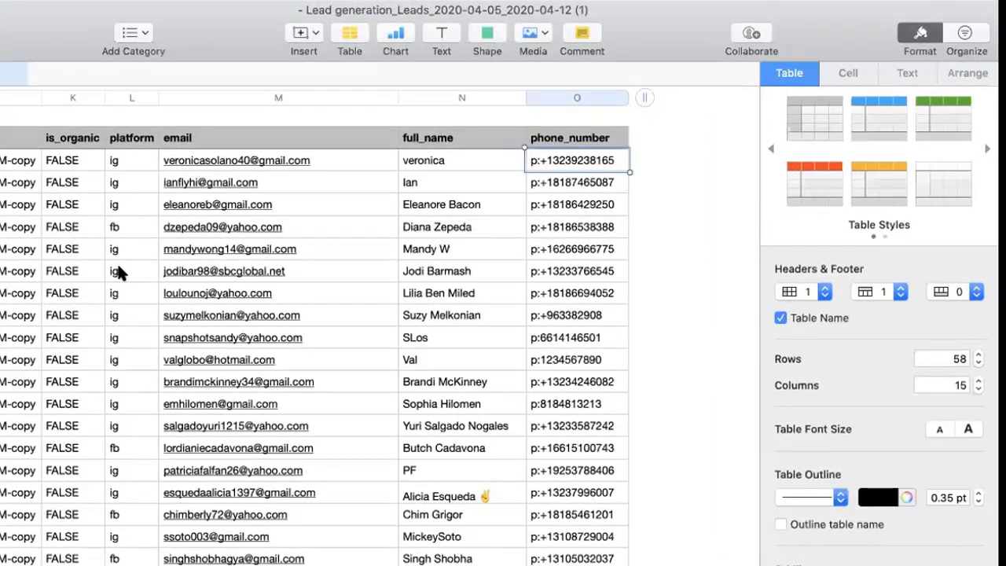
pyautogui.moveTo(114, 163); pyautogui.dragTo(141, 382)
pyautogui.moveTo(133, 476); pyautogui.dragTo(137, 157)
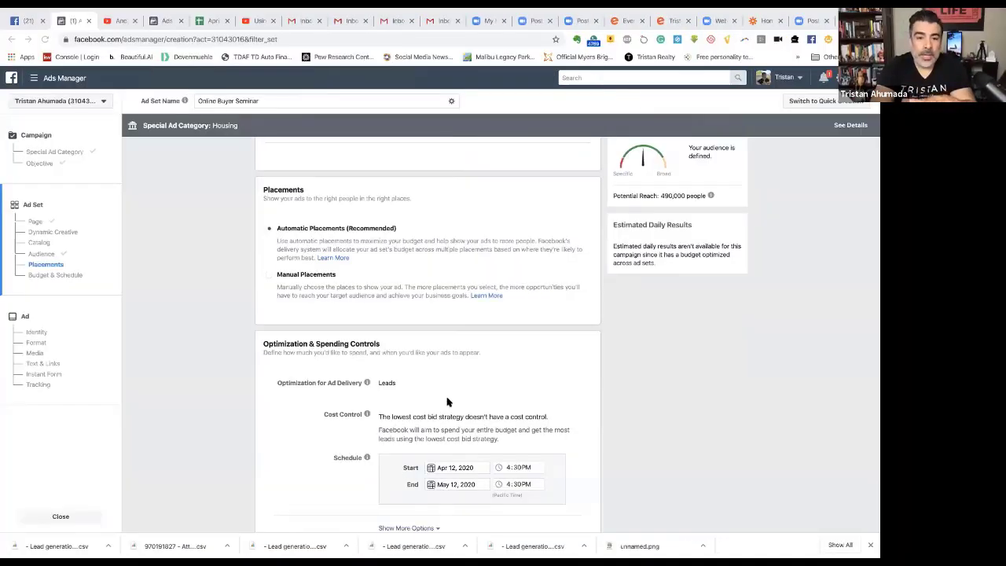
# Schedule the ad set to start Apr 13, 2020 at 6:30 AM and end Apr 18, 2020 at 11:30 PM.
pyautogui.scroll(-2, 407, 330)
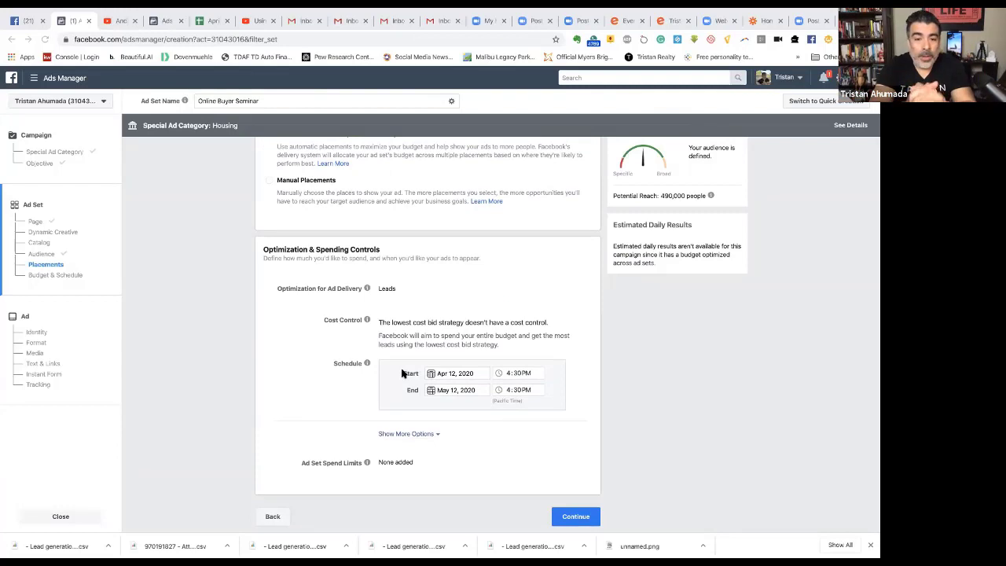
pyautogui.click(483, 375)
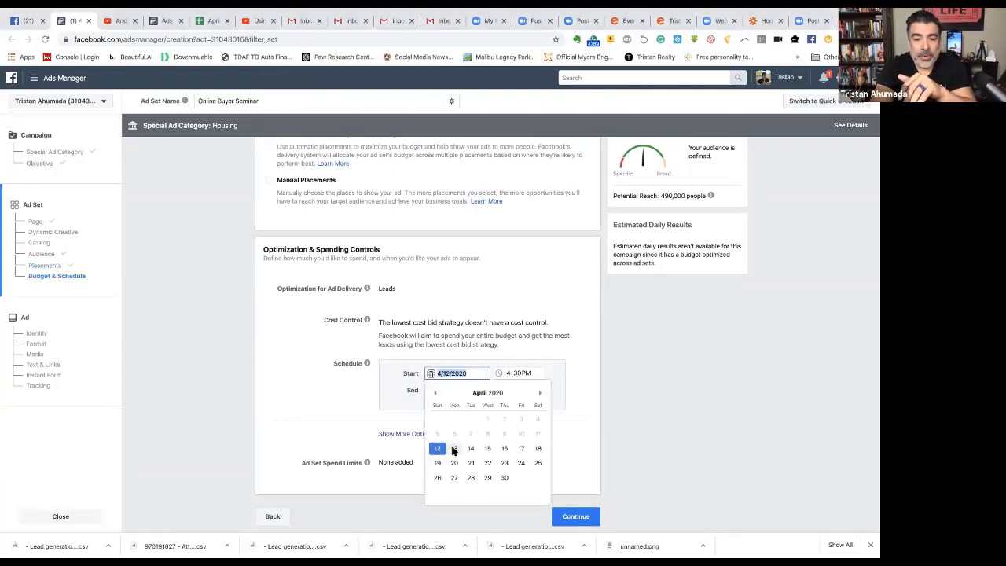
pyautogui.click(455, 449)
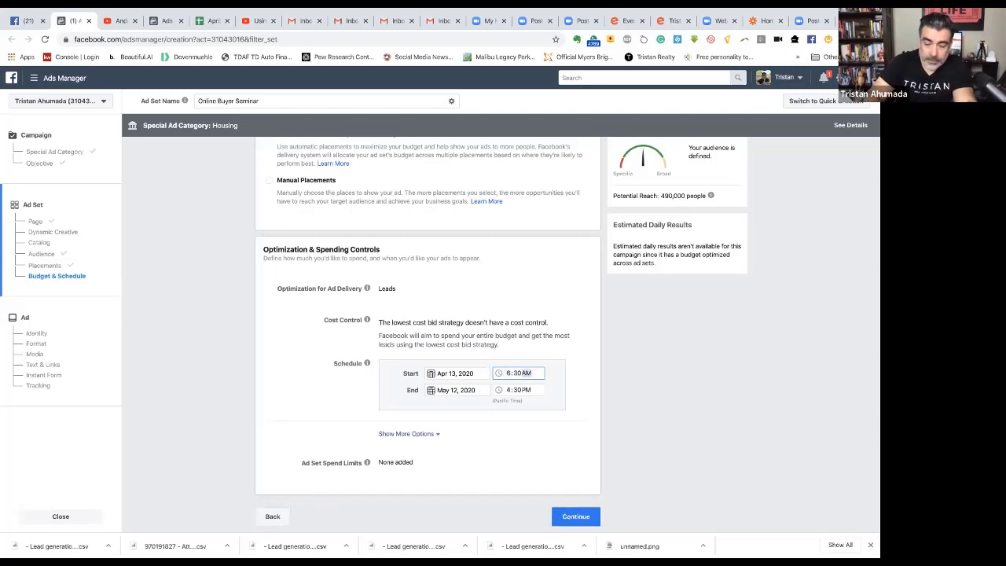
pyautogui.click(455, 389)
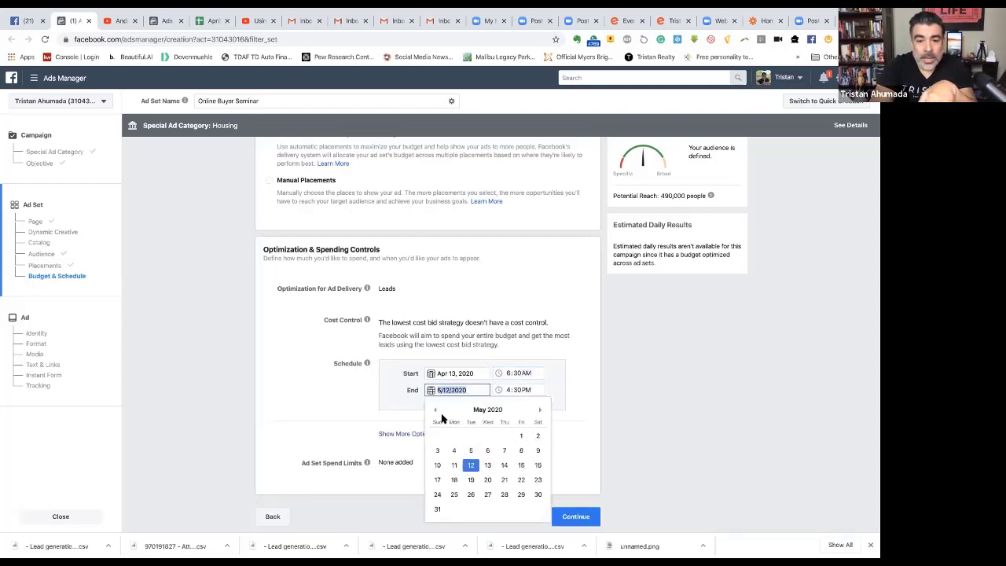
pyautogui.click(435, 409)
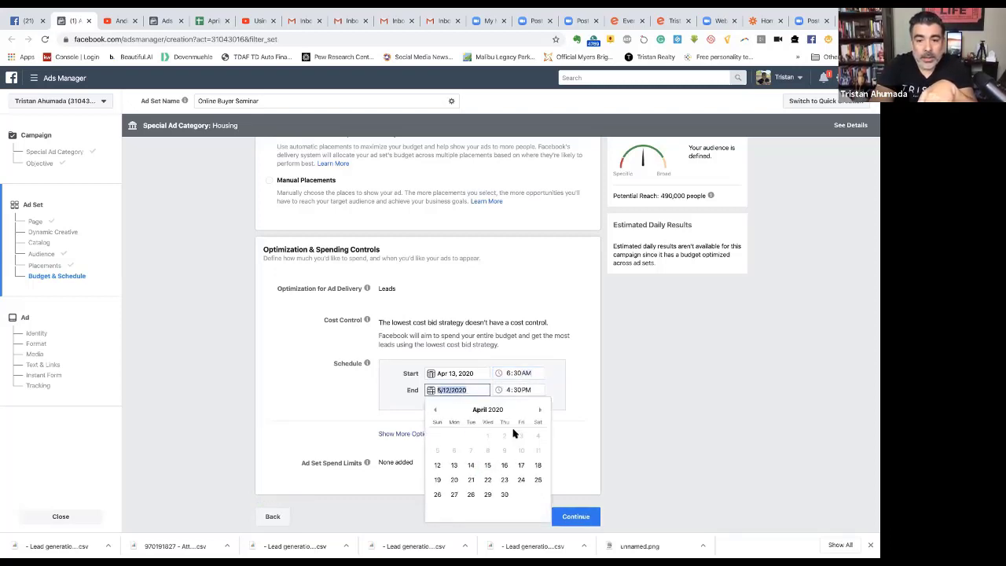
pyautogui.click(538, 467)
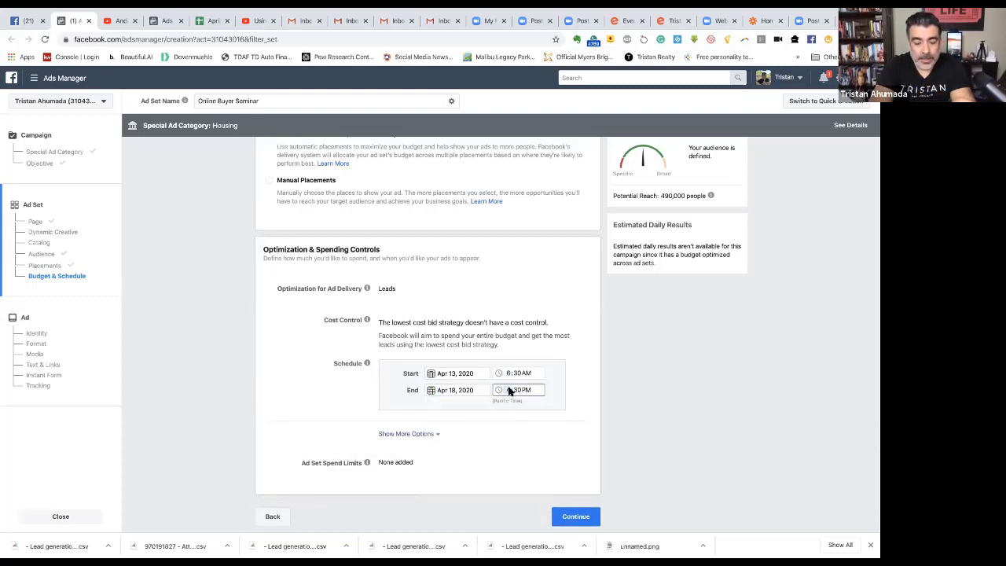
pyautogui.click(381, 400)
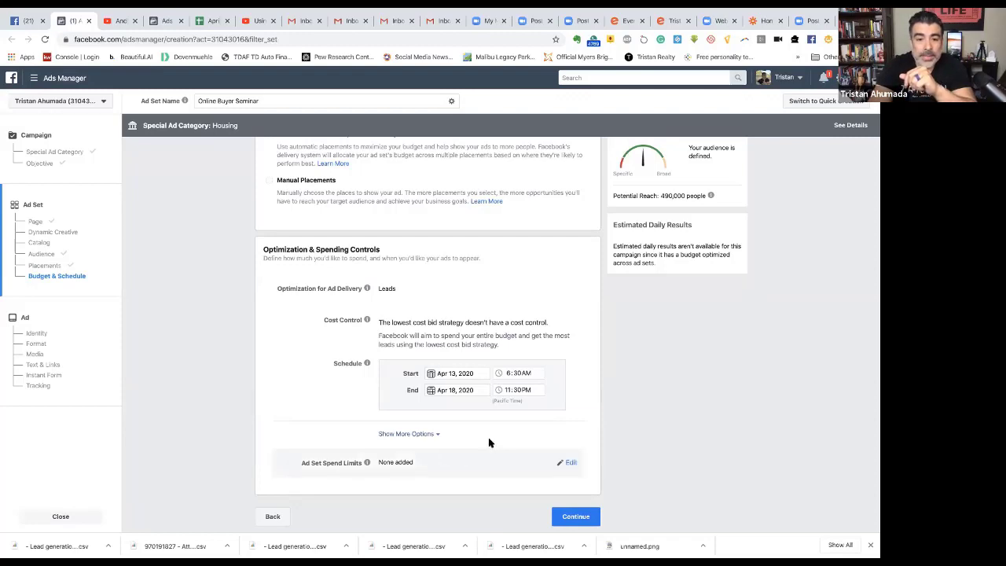
# Recheck the audience location targeting around Agoura, California and continue from the ad set to the ad setup.
pyautogui.scroll(2, 557, 390)
pyautogui.scroll(8, 555, 391)
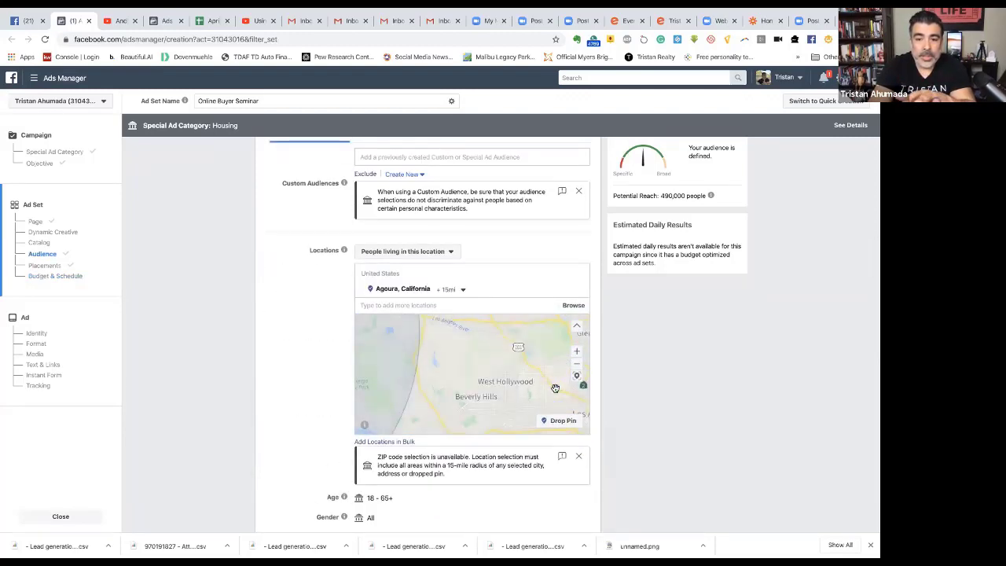
pyautogui.scroll(-5, 554, 388)
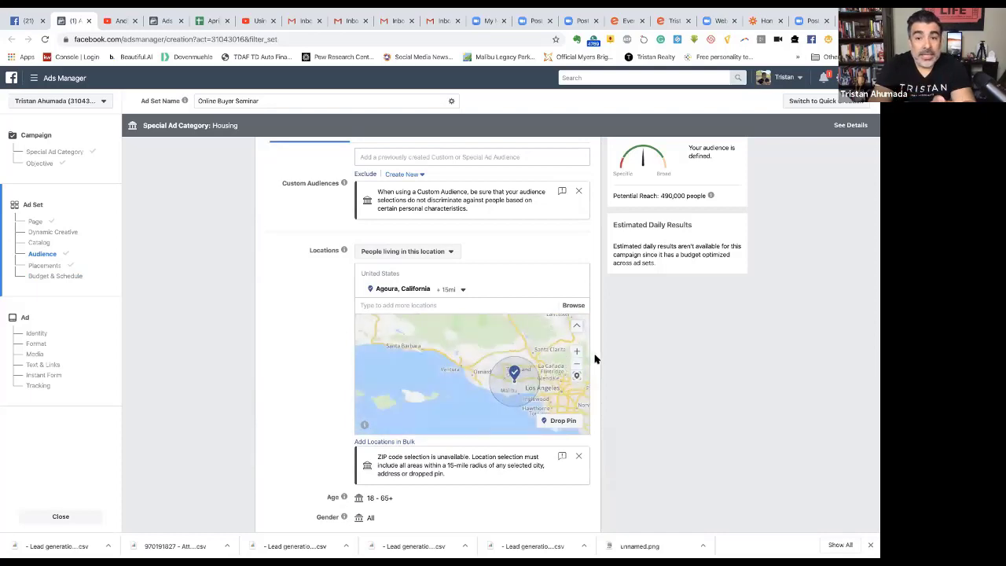
pyautogui.scroll(-5, 594, 360)
pyautogui.scroll(-5, 595, 359)
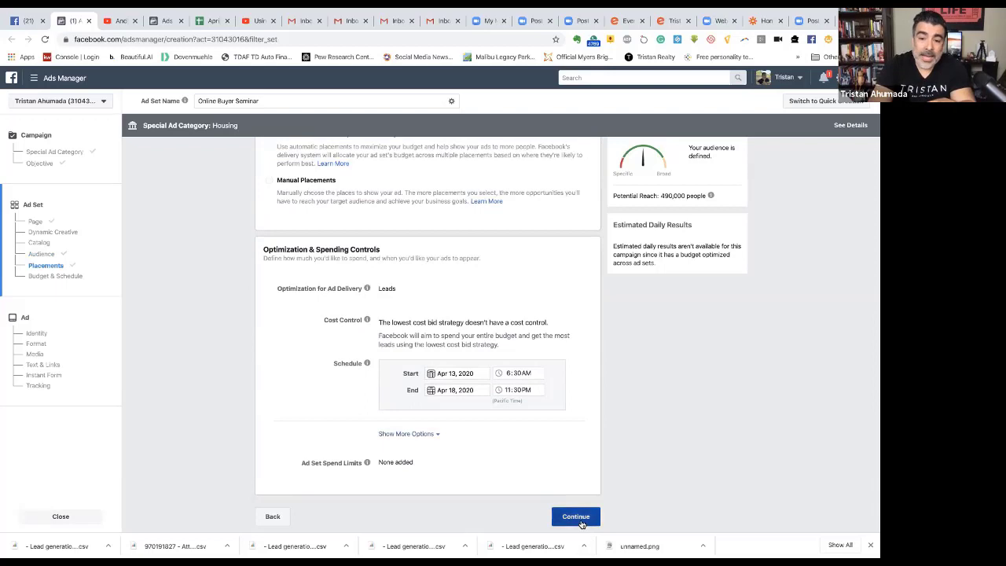
pyautogui.click(576, 516)
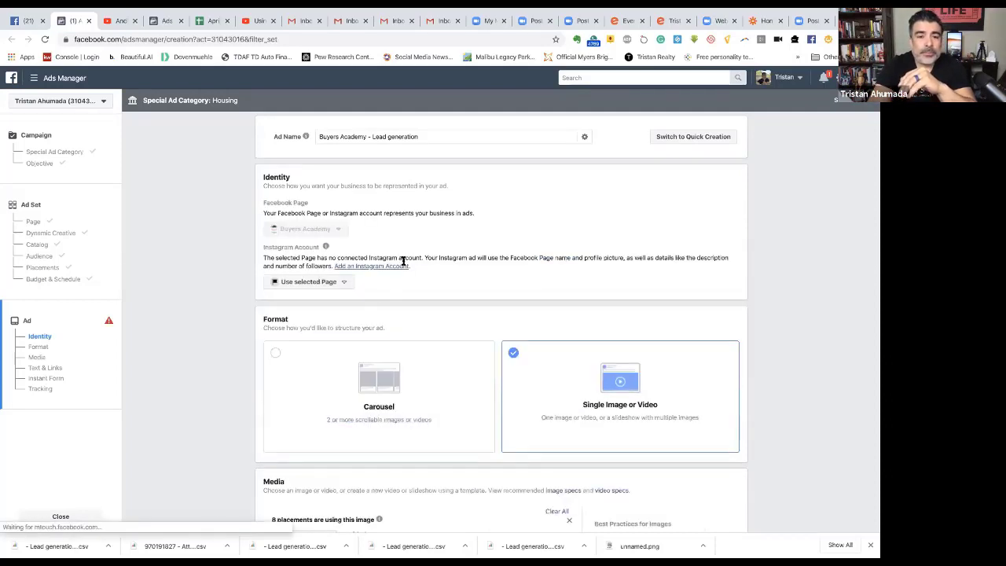
# Examine the ad's Instagram account guidance, the Carousel and Single Image or Video formats, and the placements using the current image.
pyautogui.moveTo(311, 248)
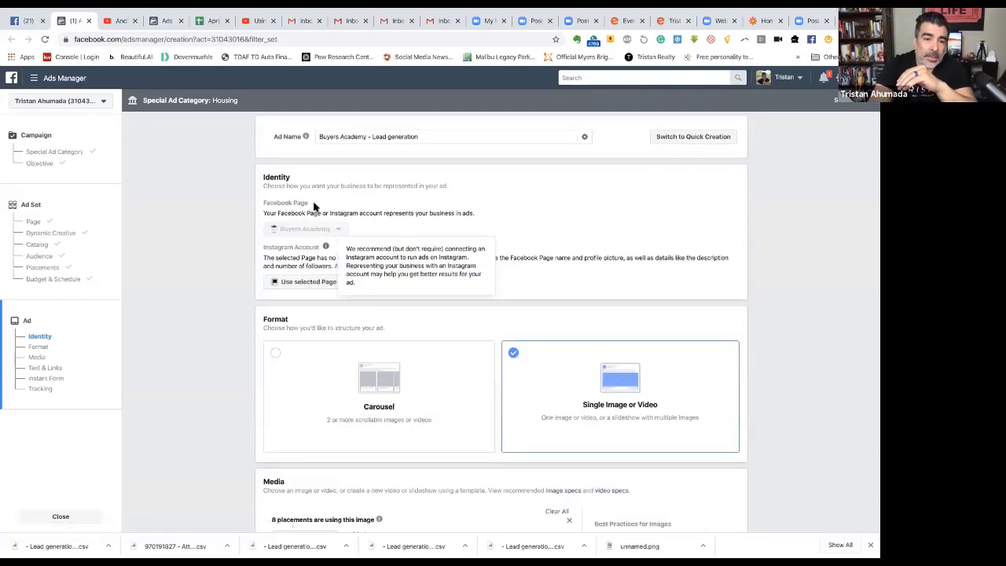
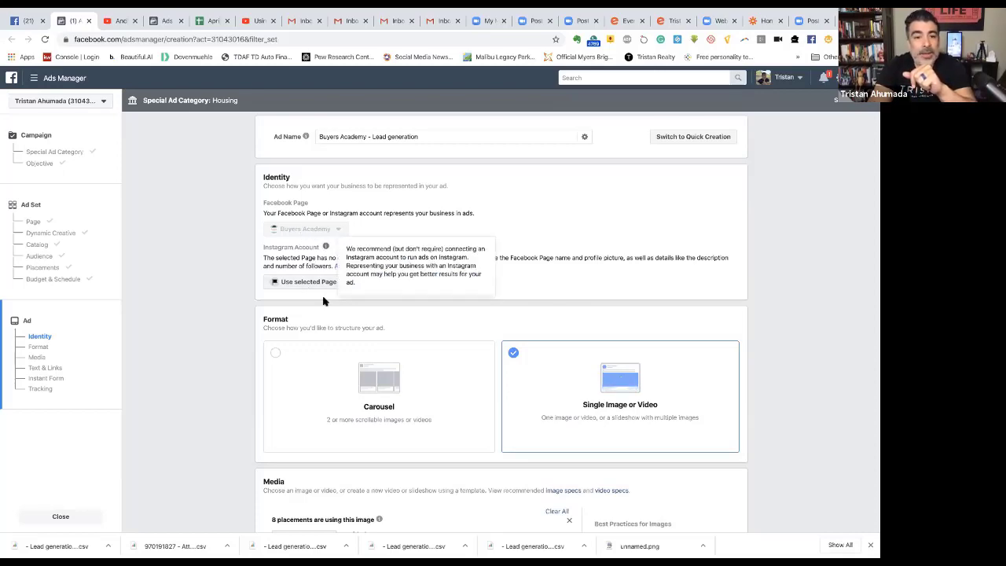
pyautogui.scroll(-2, 442, 287)
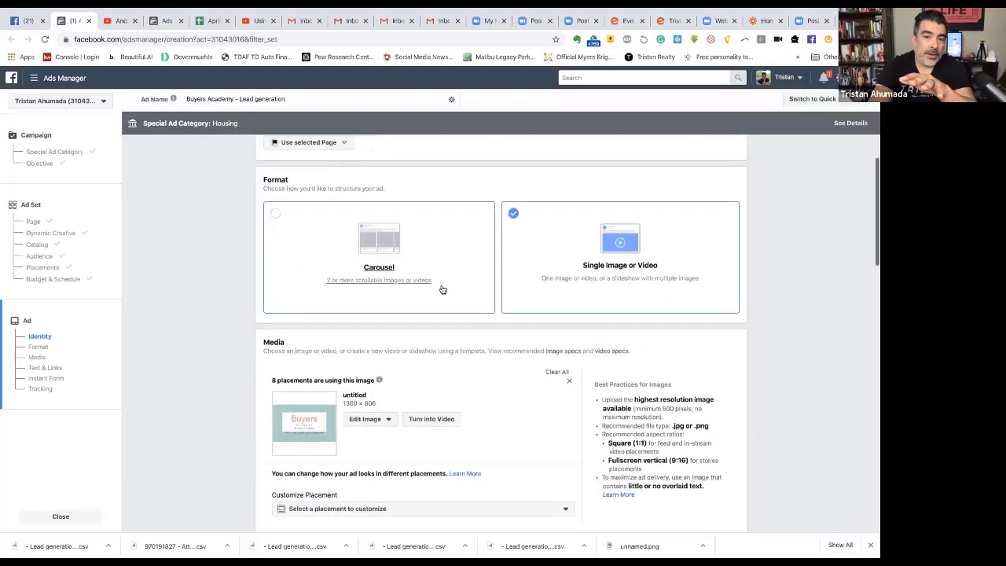
pyautogui.scroll(1, 442, 290)
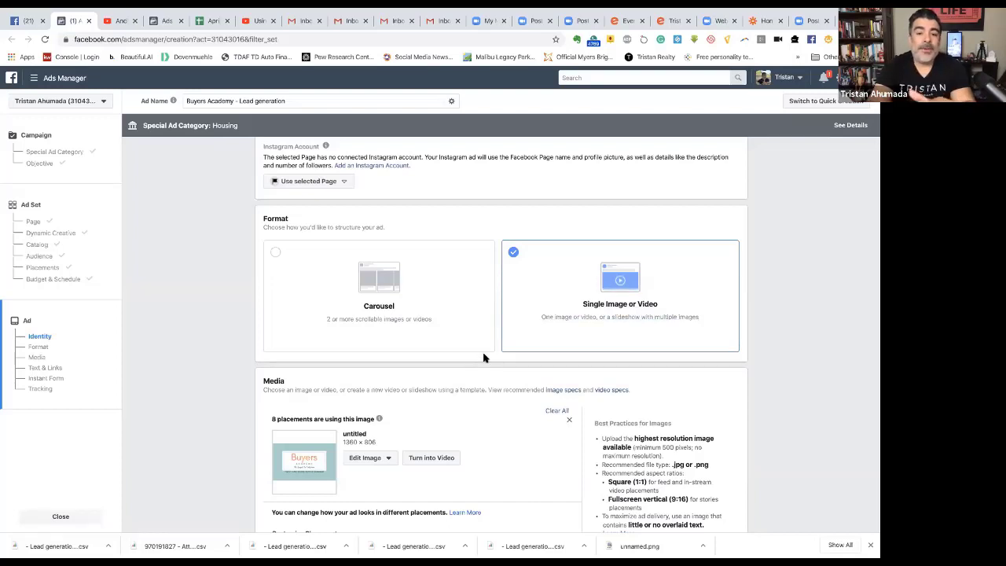
pyautogui.scroll(-2, 483, 358)
pyautogui.scroll(1, 483, 358)
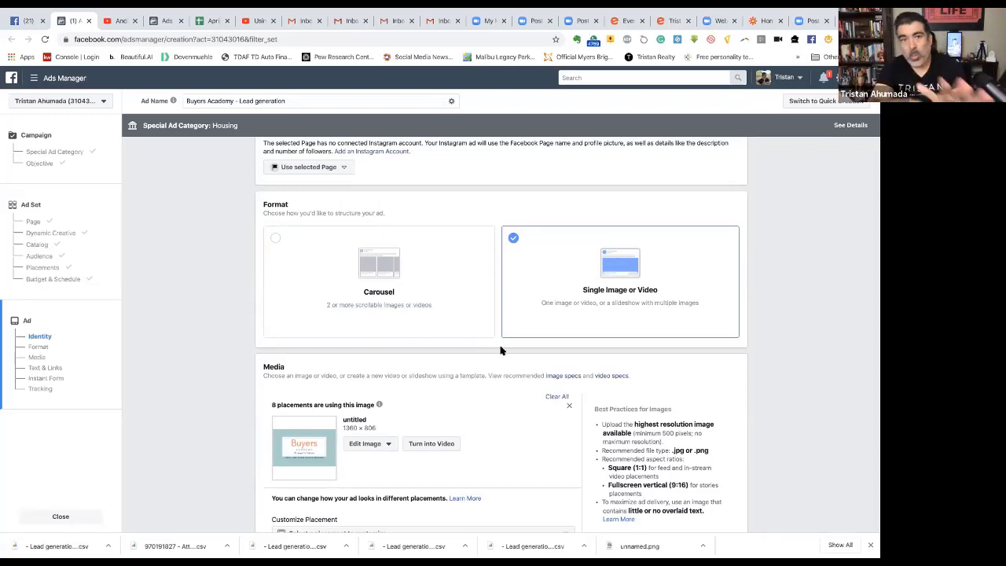
pyautogui.scroll(-1, 406, 341)
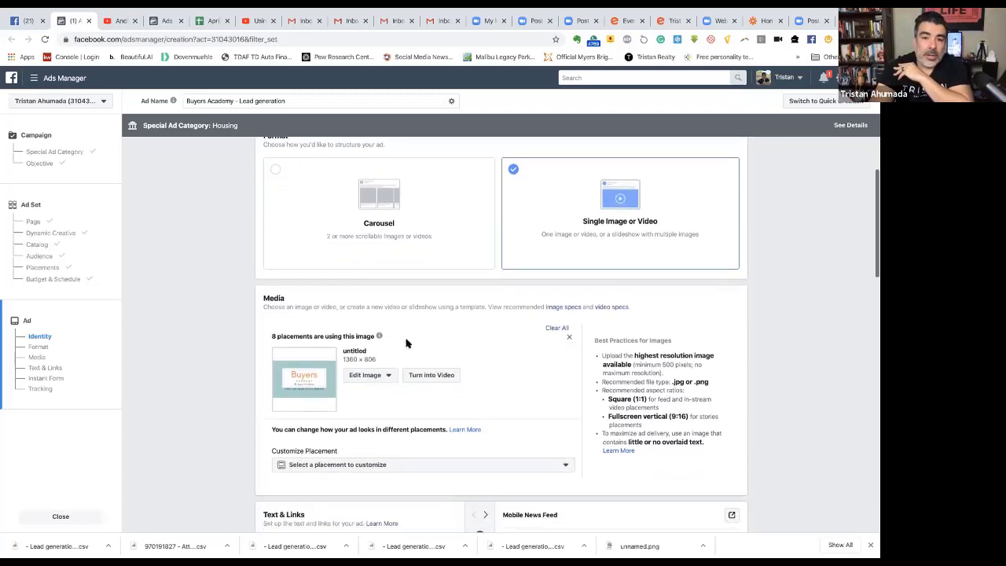
pyautogui.scroll(-1, 406, 294)
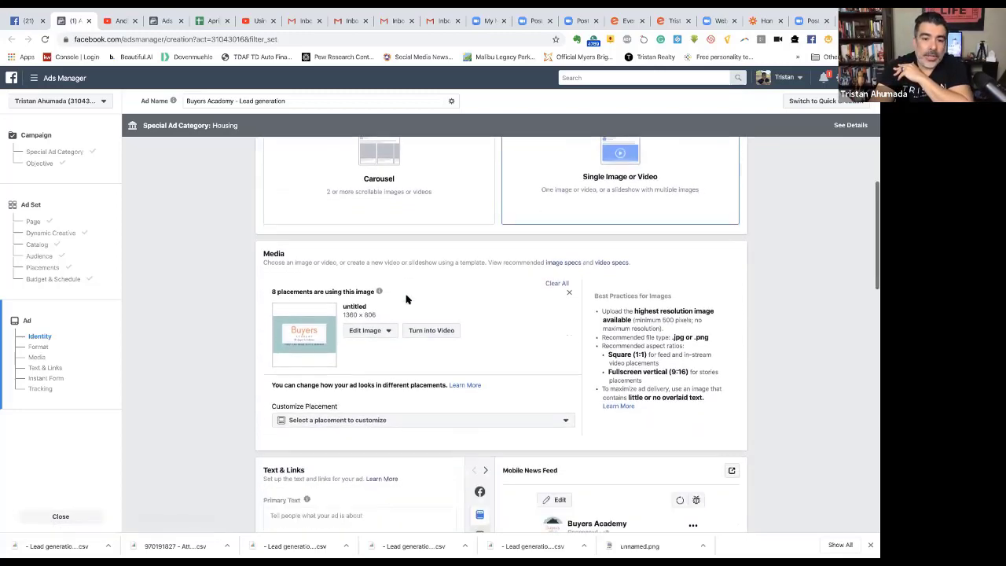
pyautogui.moveTo(379, 263)
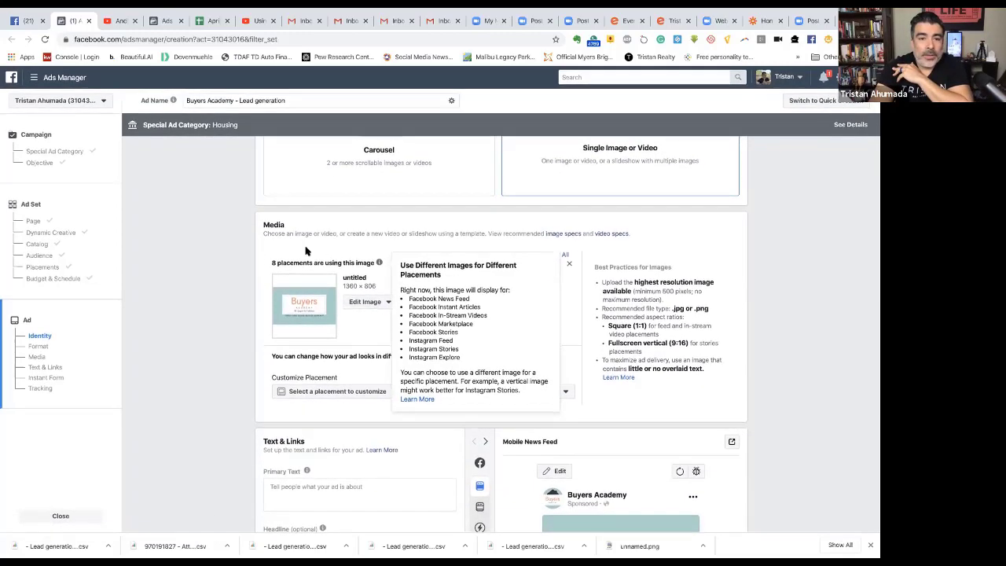
# Replace the ad image with the 1312 × 1316 screenshot of the online first-time home buyer seminar graphic from the account images.
pyautogui.click(389, 304)
pyautogui.click(379, 324)
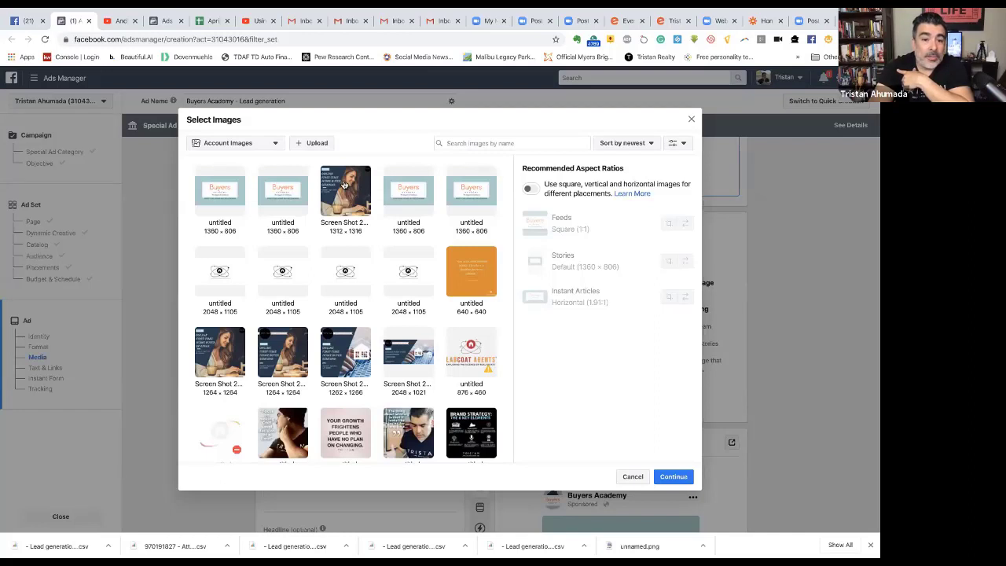
pyautogui.click(343, 183)
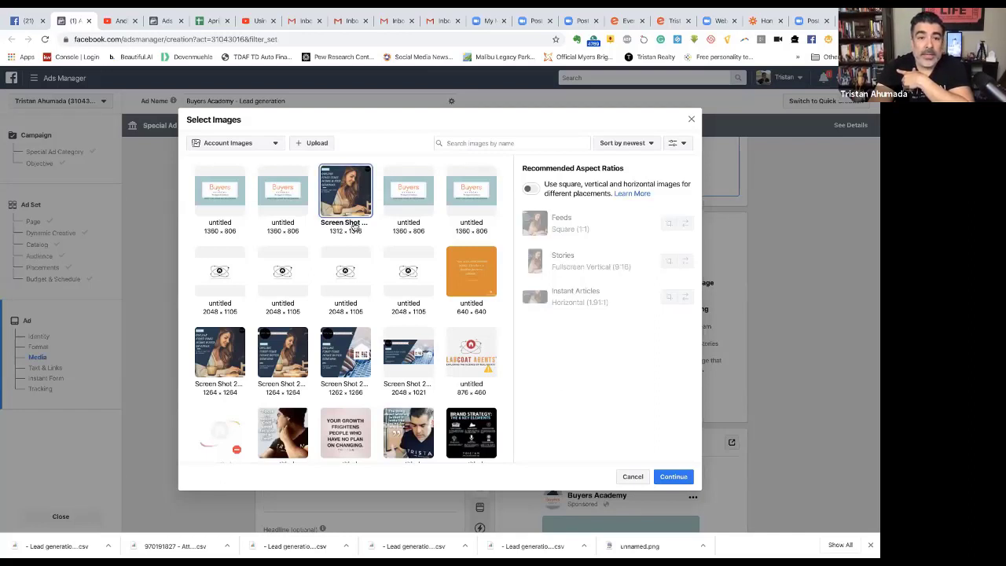
pyautogui.click(314, 145)
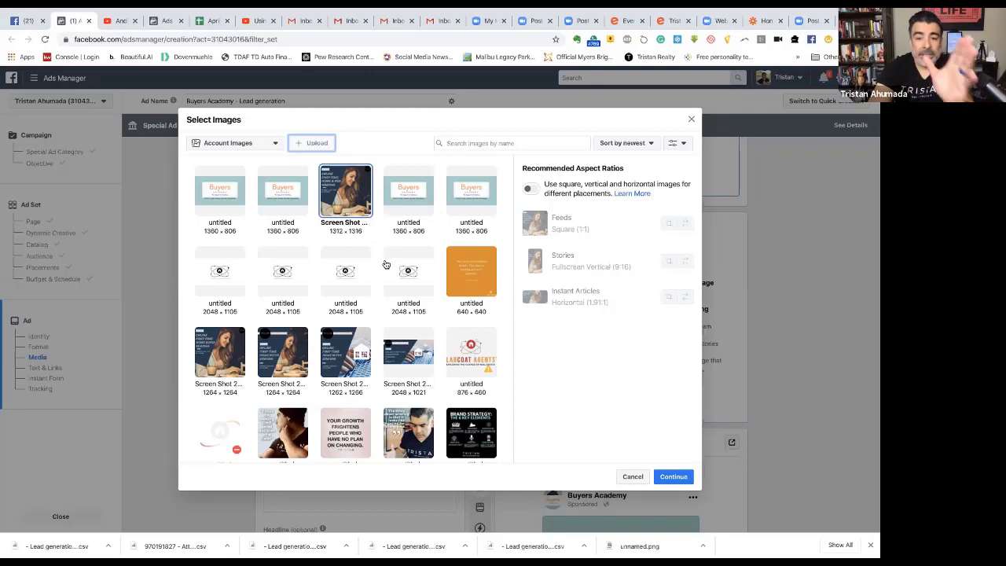
pyautogui.click(340, 194)
pyautogui.click(340, 194)
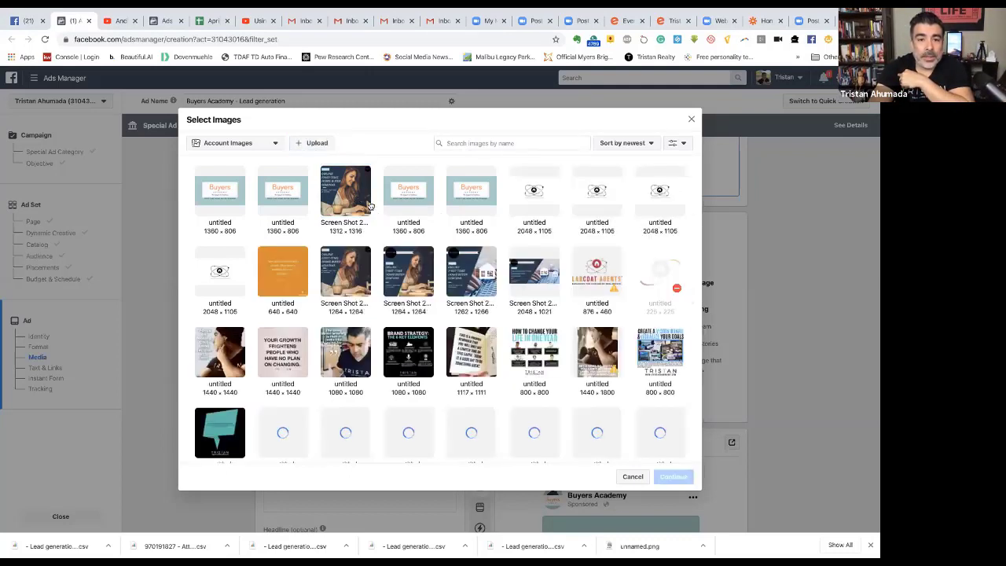
pyautogui.click(339, 194)
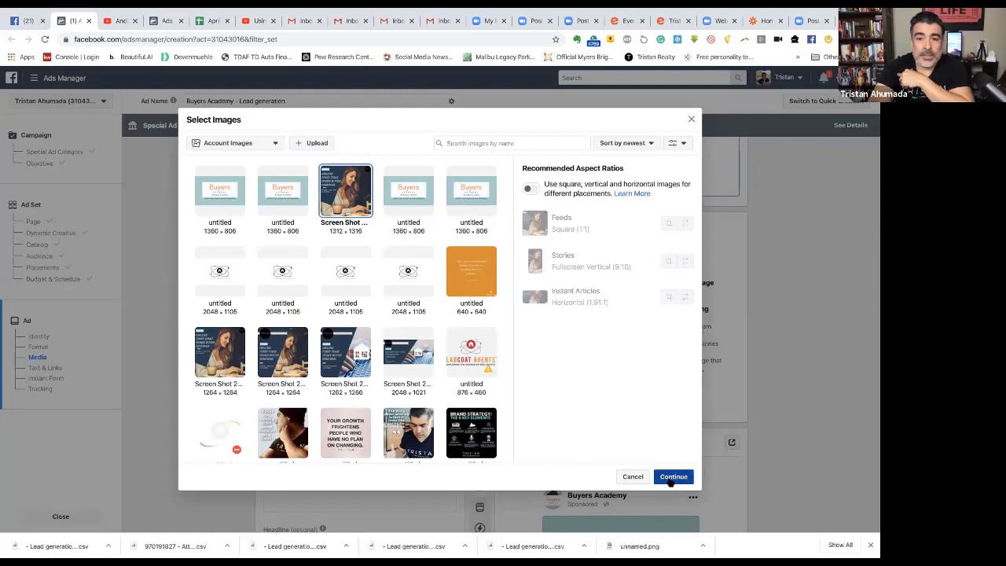
pyautogui.click(673, 477)
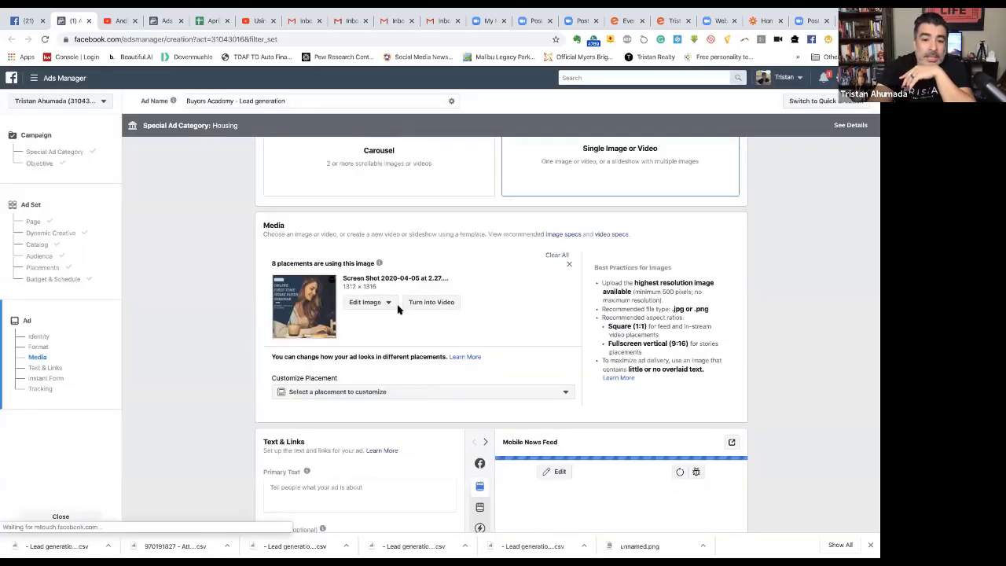
# Review the ad's text and link fields beside the Mobile News Feed preview, and choose the Instagram Feed preview.
pyautogui.scroll(-1, 361, 333)
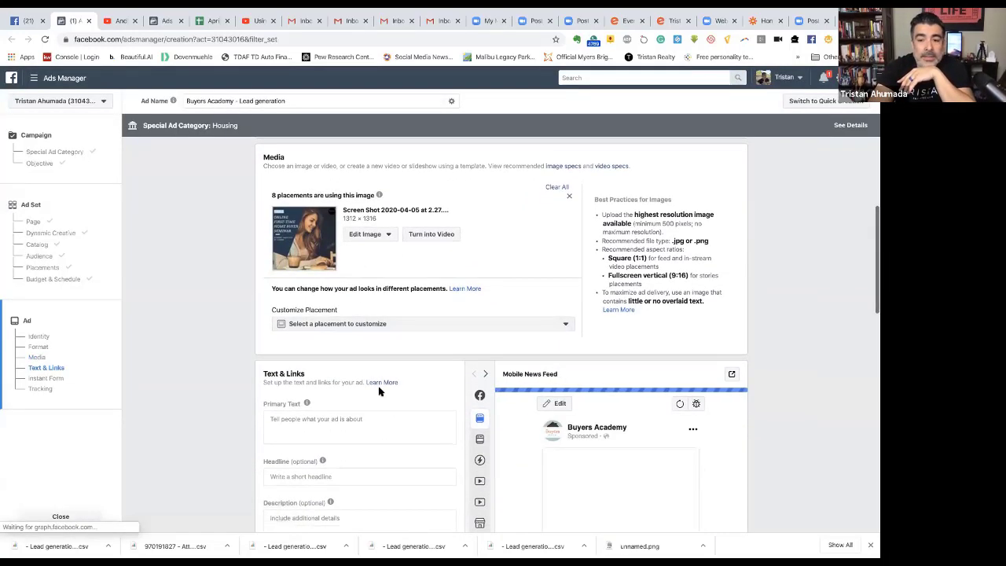
pyautogui.scroll(-2, 406, 390)
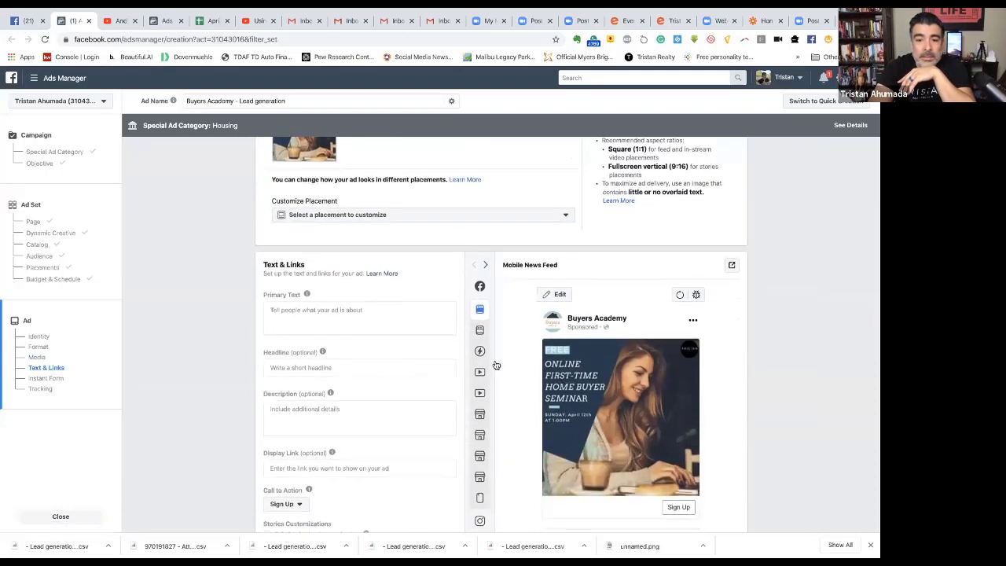
pyautogui.scroll(-1, 552, 343)
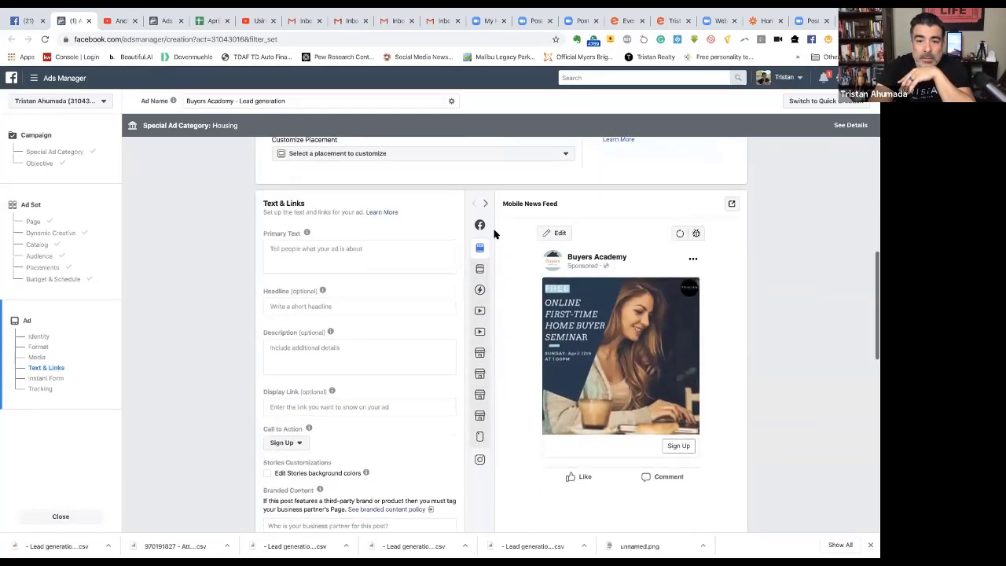
pyautogui.moveTo(481, 226)
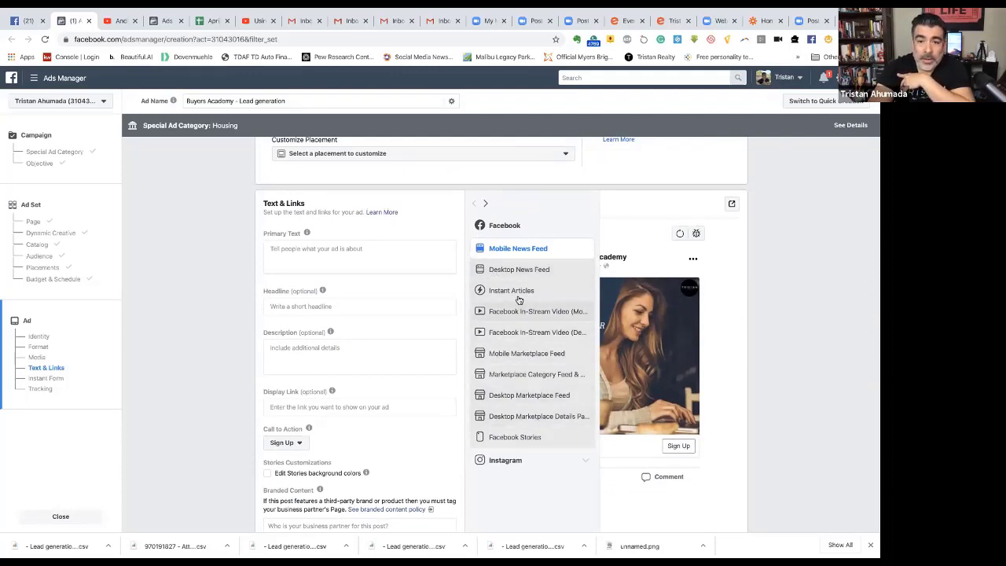
pyautogui.click(509, 460)
pyautogui.click(517, 483)
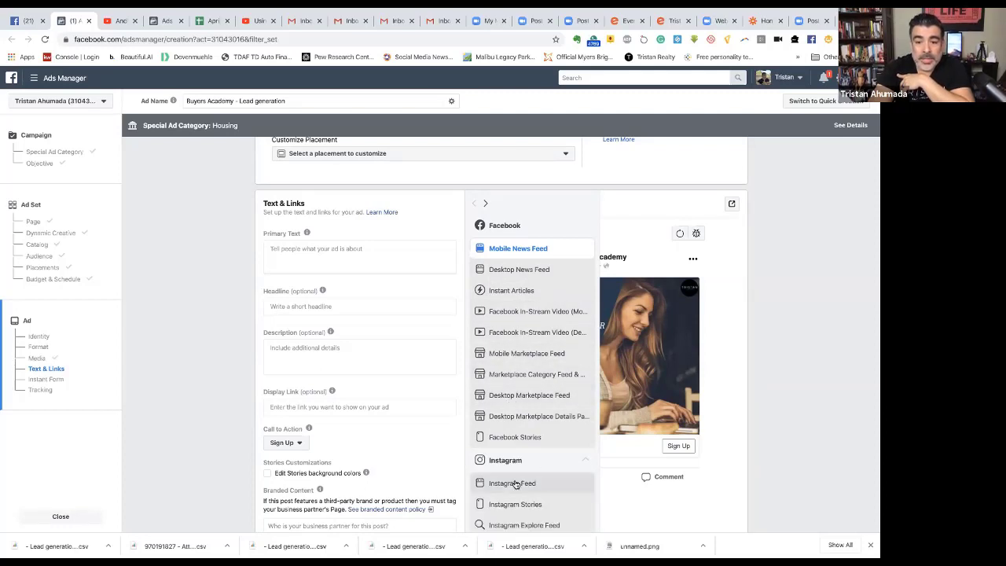
# Preview the ad in the Instagram Feed, Instagram Stories, Desktop News Feed and Mobile News Feed placements.
pyautogui.scroll(-1, 626, 342)
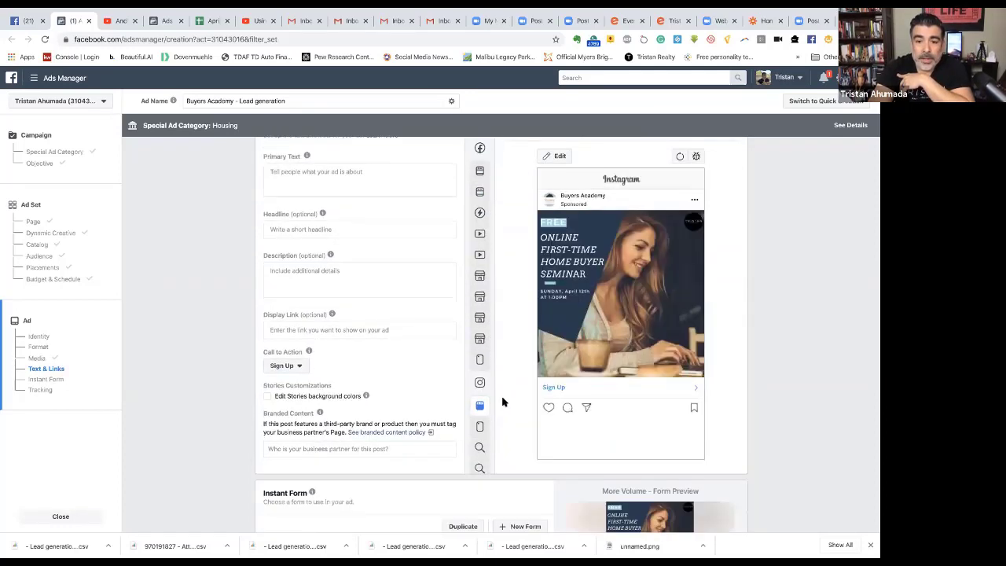
pyautogui.moveTo(496, 409)
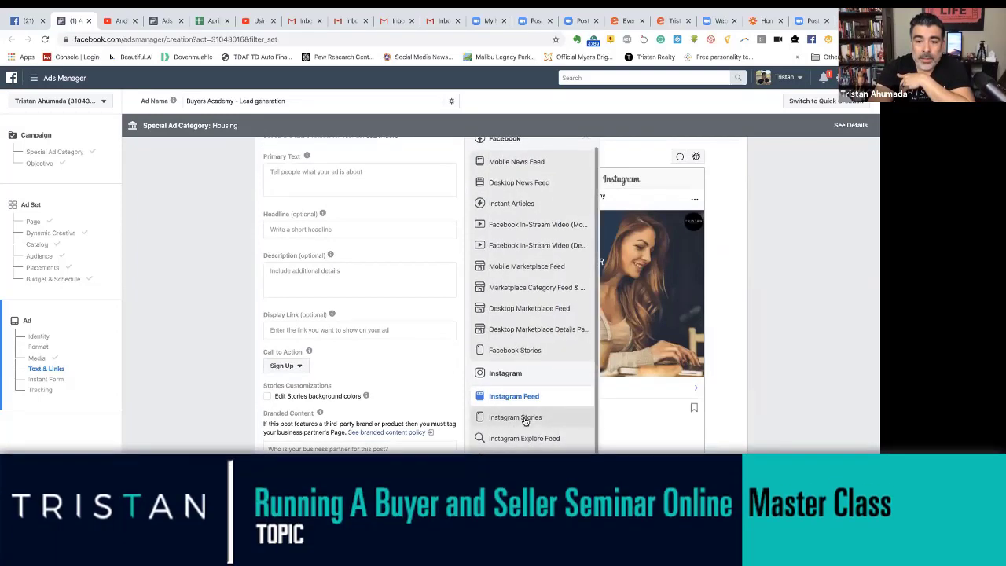
pyautogui.click(525, 425)
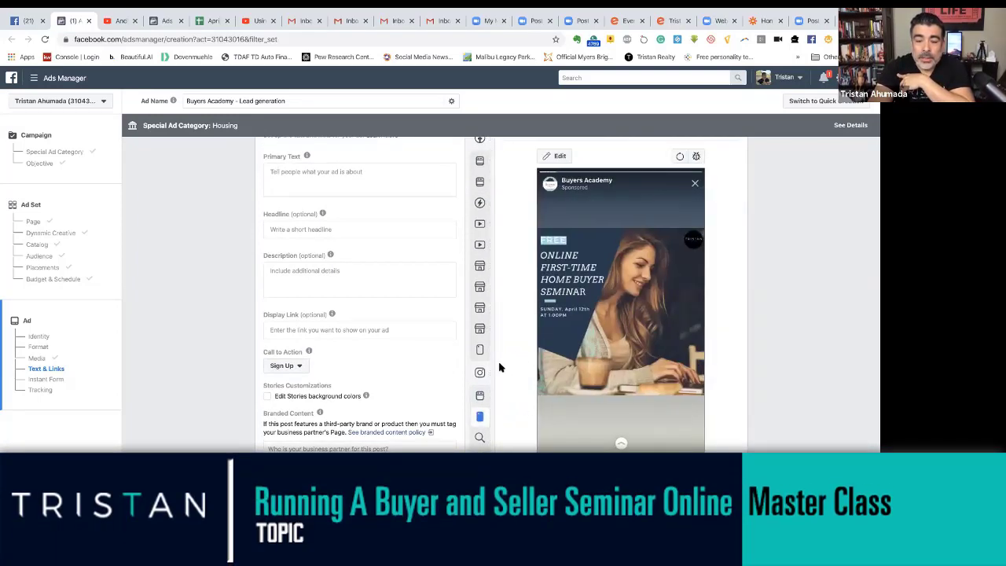
pyautogui.moveTo(493, 330)
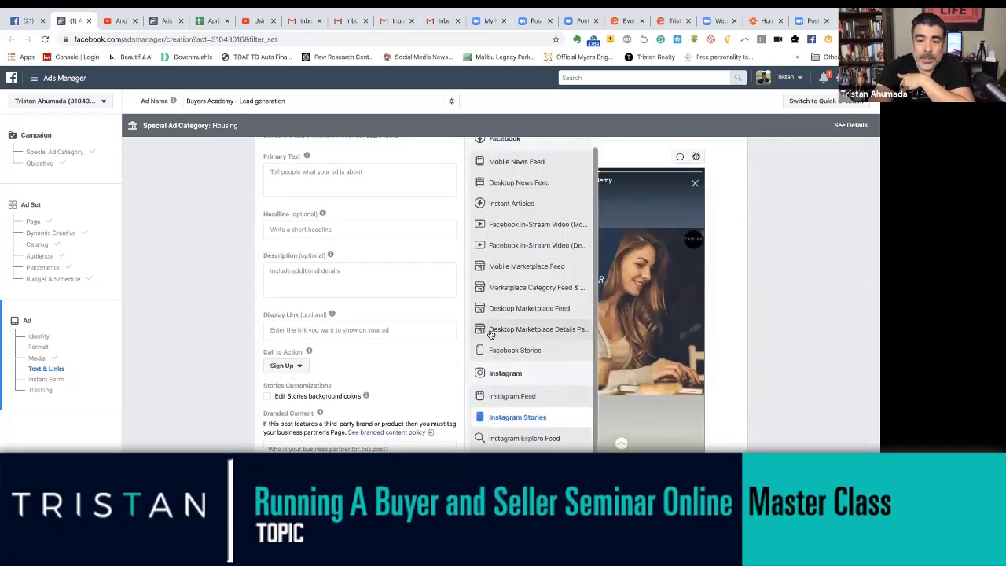
pyautogui.click(511, 191)
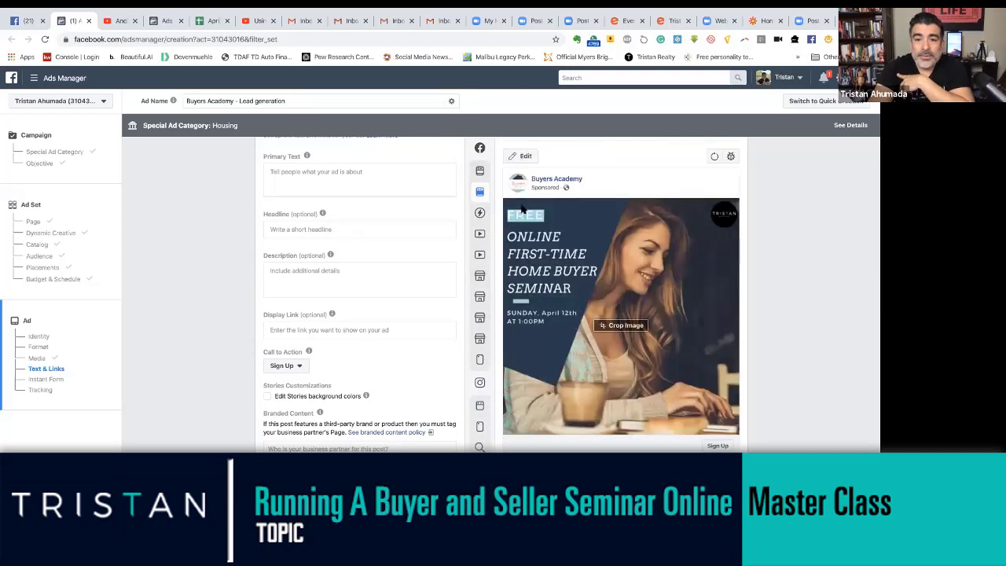
pyautogui.click(513, 172)
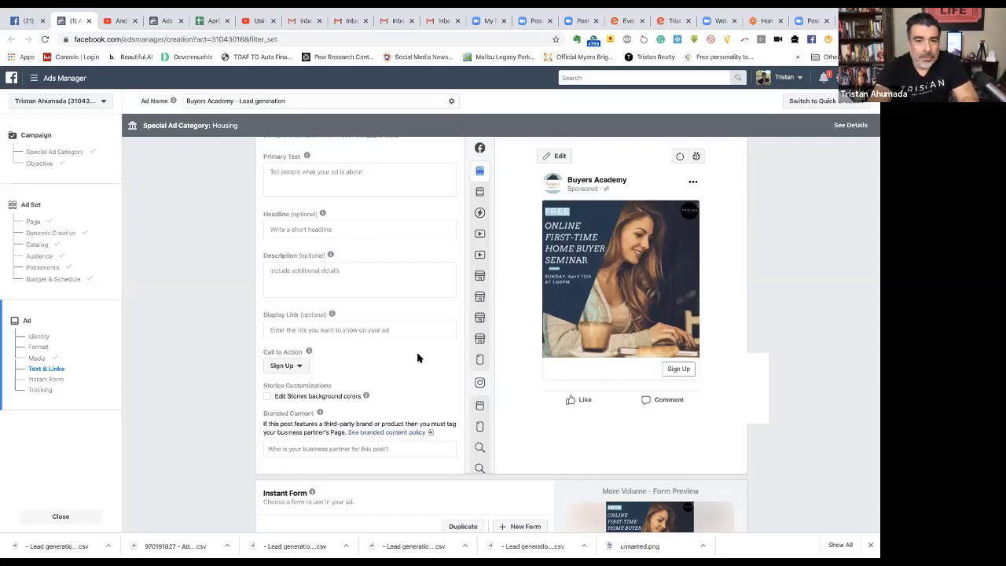
# Fill the primary text with the two-paragraph announcement of the FREE Online First Time Buyer Seminar on April 5th, covering the live stream and emailed pdf materials.
pyautogui.click(335, 179)
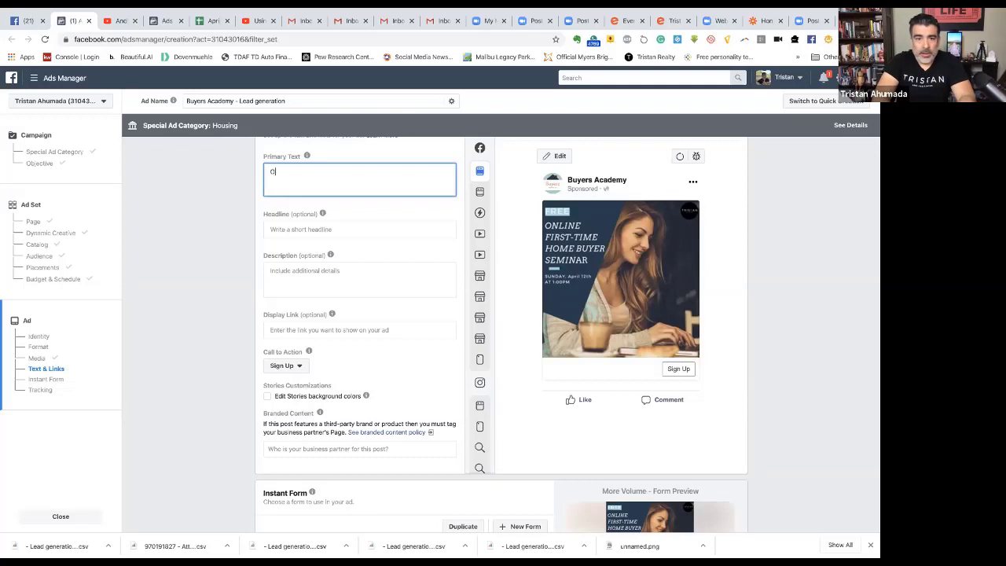
pyautogui.write('ONline First')
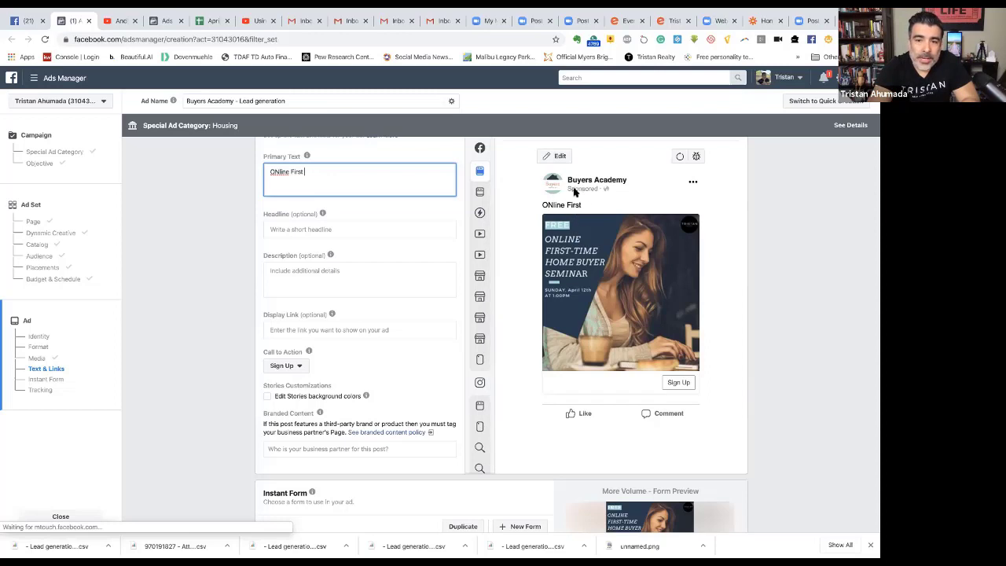
pyautogui.hotkey('ctrl', 'a')
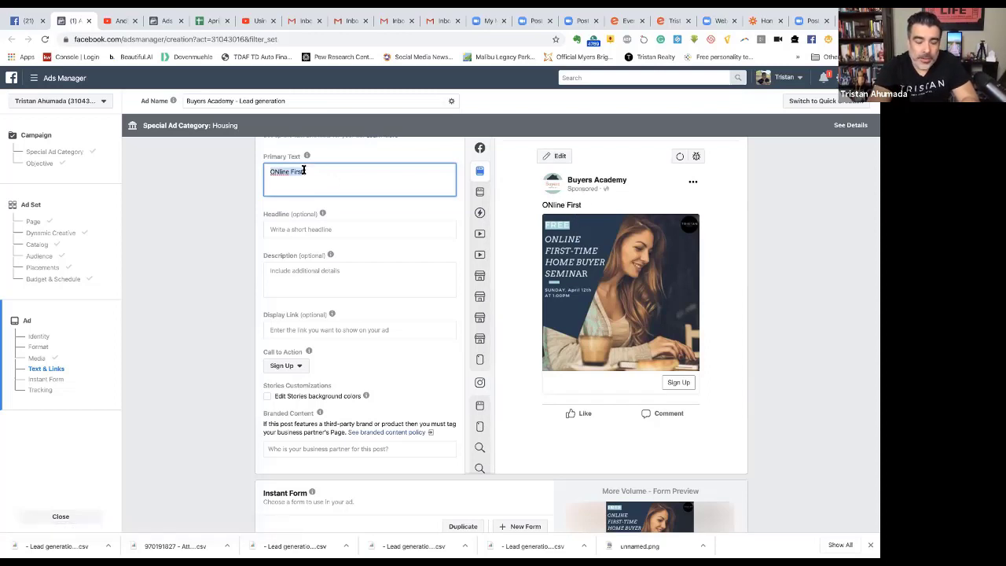
pyautogui.write("Our FREE ONline First Time Buyer Seminar Will Be On April 5th. Our plan is to set up a live stream to accommodate everyone. All pdf materials will be emailed out prior to the event start time so that you can still follow along. 🔥  Here's the fun part... You can watch and participate from your home! Get your home buying education on, whether you're buying in Ventura County or Los Angeles County we will go over the whole process.")
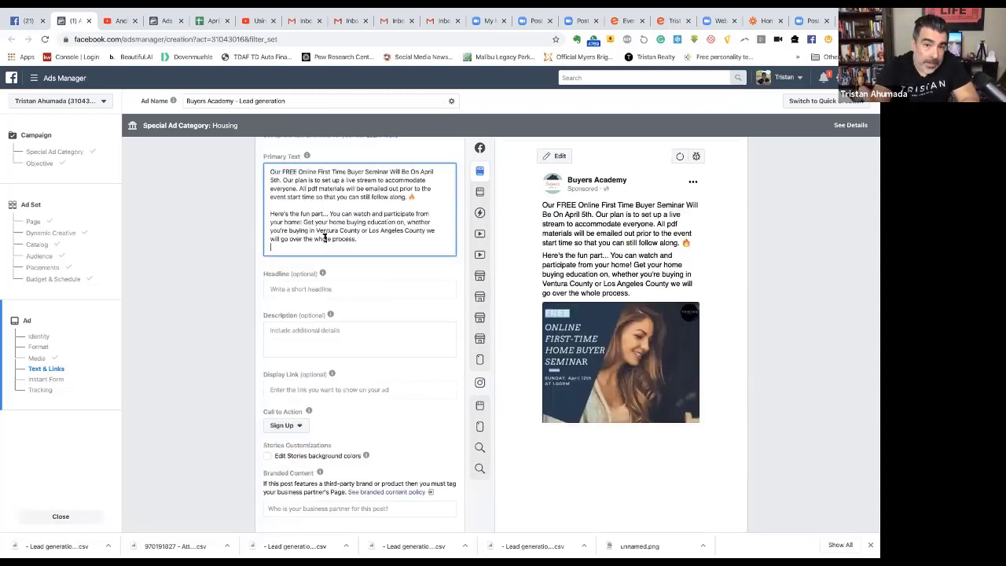
# Change the seminar date in the primary text to April 19th.
pyautogui.doubleClick(276, 182)
pyautogui.press('BackSpace')
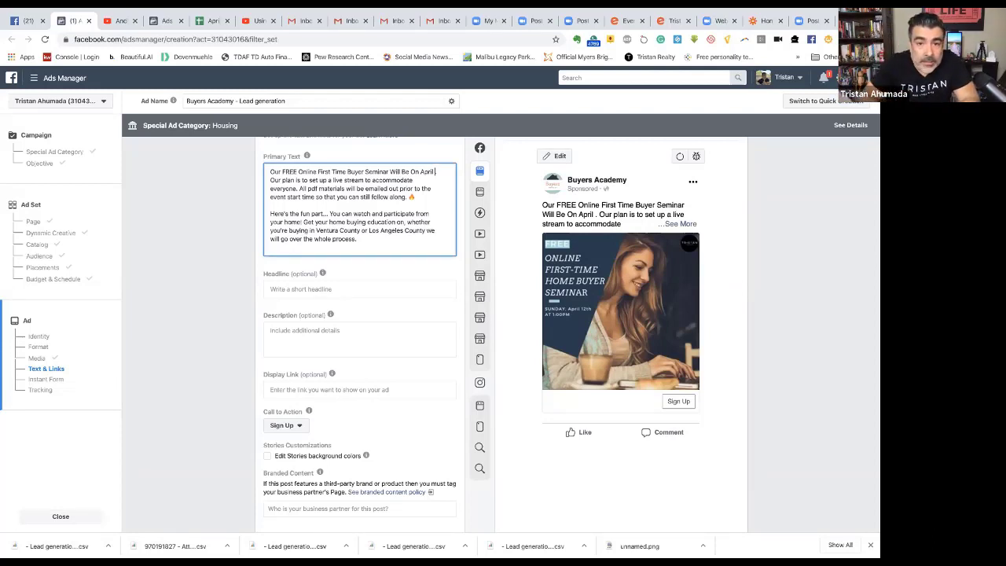
pyautogui.write('19th')
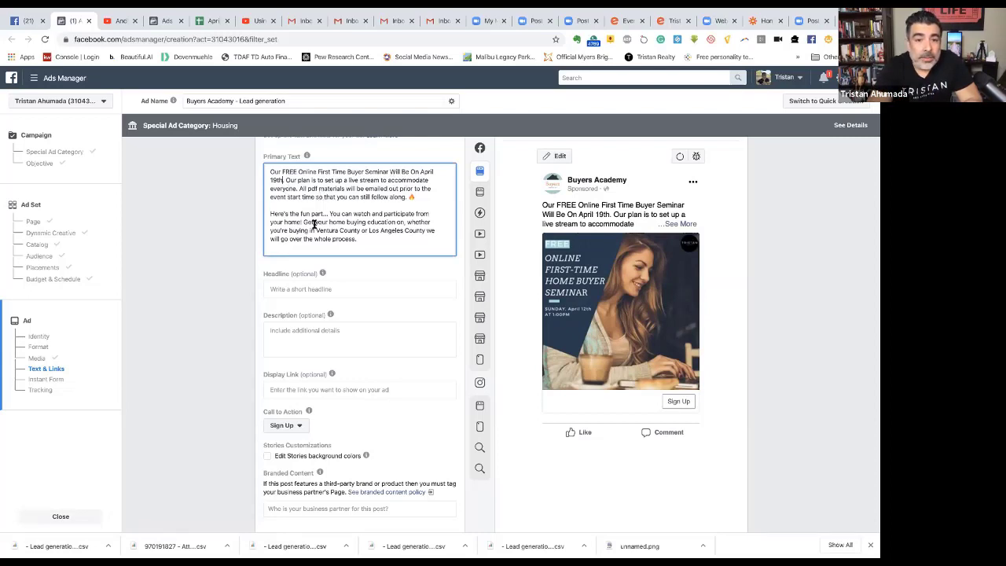
# Remove the words "First Time" from the primary text so the event reads "FREE Online Buyer Seminar".
pyautogui.scroll(-1, 313, 224)
pyautogui.scroll(2, 313, 209)
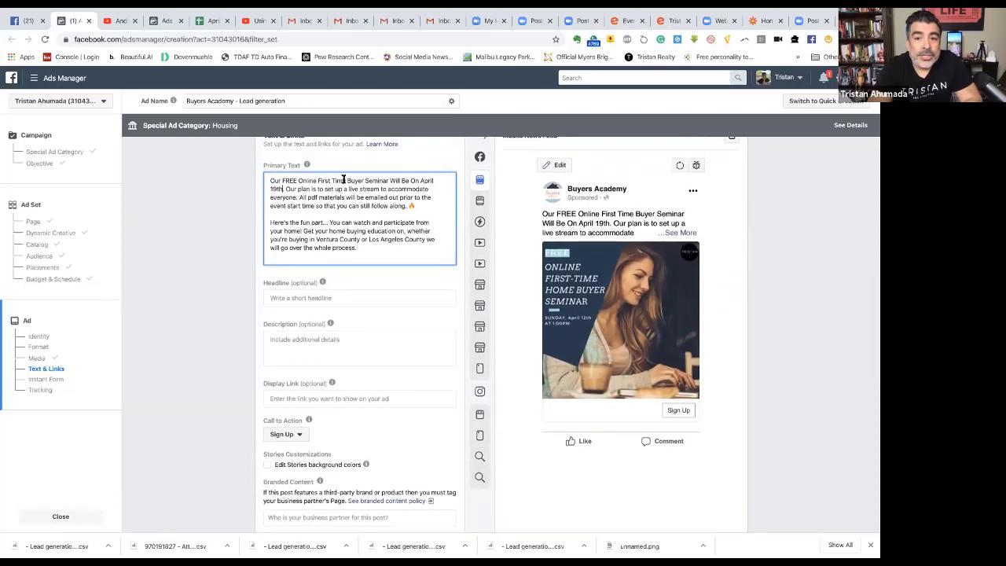
pyautogui.press('BackSpace')
pyautogui.press('BackSpace')
pyautogui.press('BackSpace')
pyautogui.press('BackSpace')
pyautogui.press('BackSpace')
pyautogui.press('BackSpace')
pyautogui.press('BackSpace')
pyautogui.press('BackSpace')
pyautogui.press('BackSpace')
pyautogui.press('BackSpace')
pyautogui.press('BackSpace')
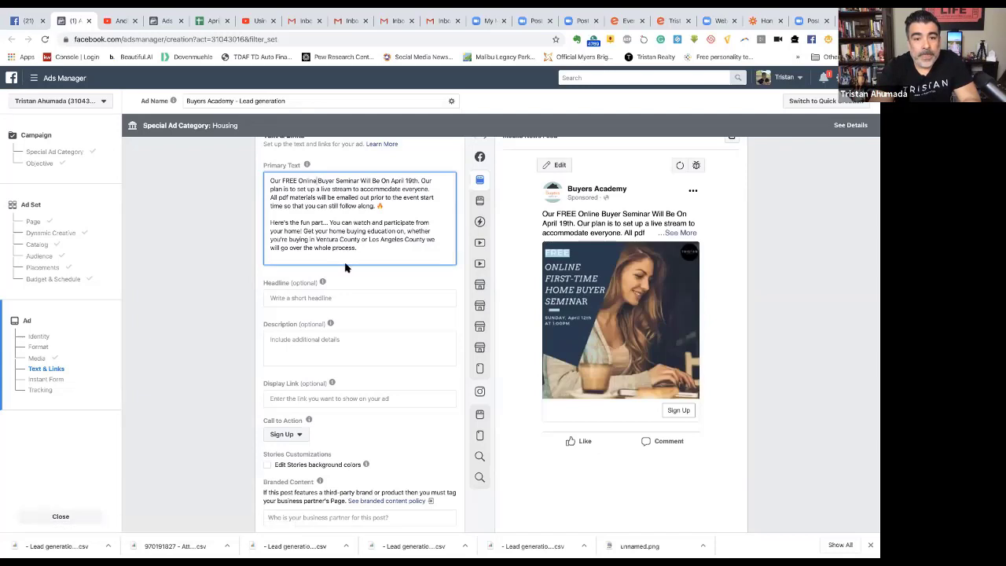
# Set the ad headline to "FREE Online Buyer Seminar" followed by a single fire emoji.
pyautogui.click(320, 296)
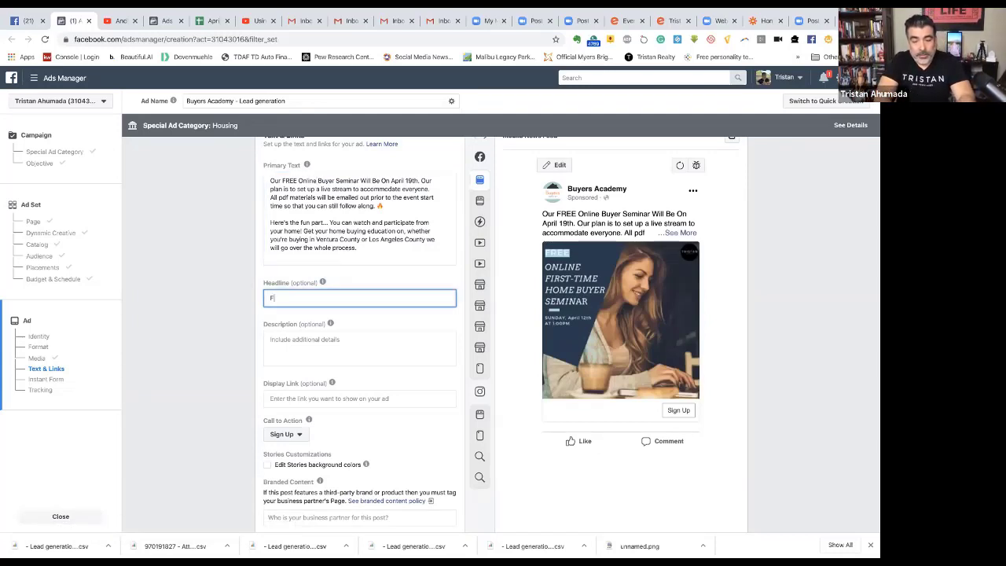
pyautogui.write('FREE')
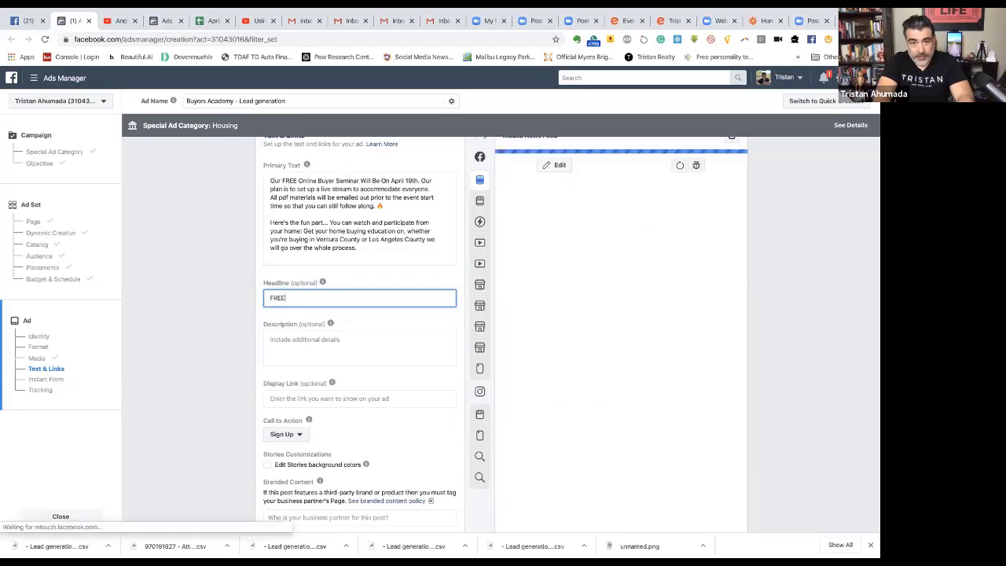
pyautogui.write(' Online')
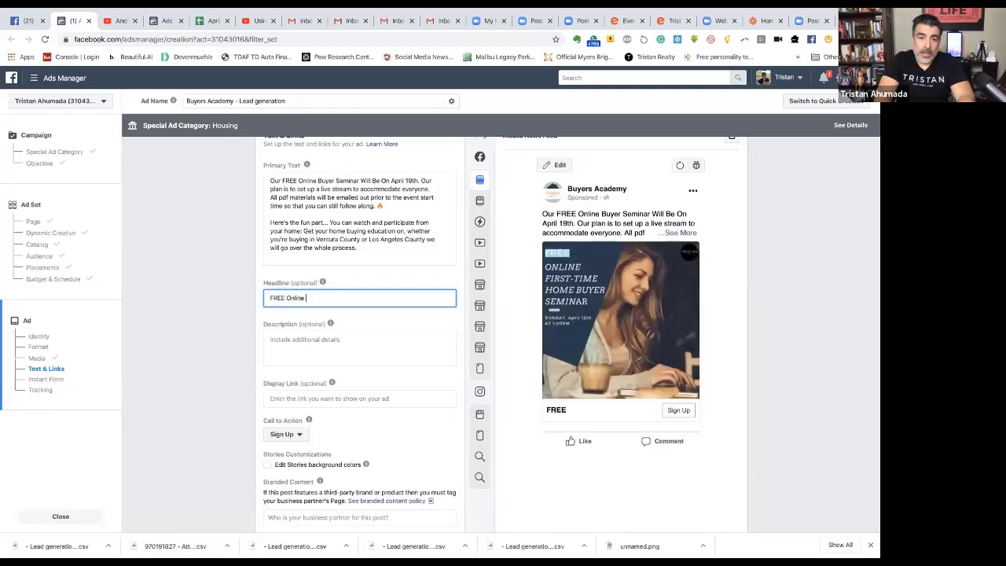
pyautogui.write(' Buyer')
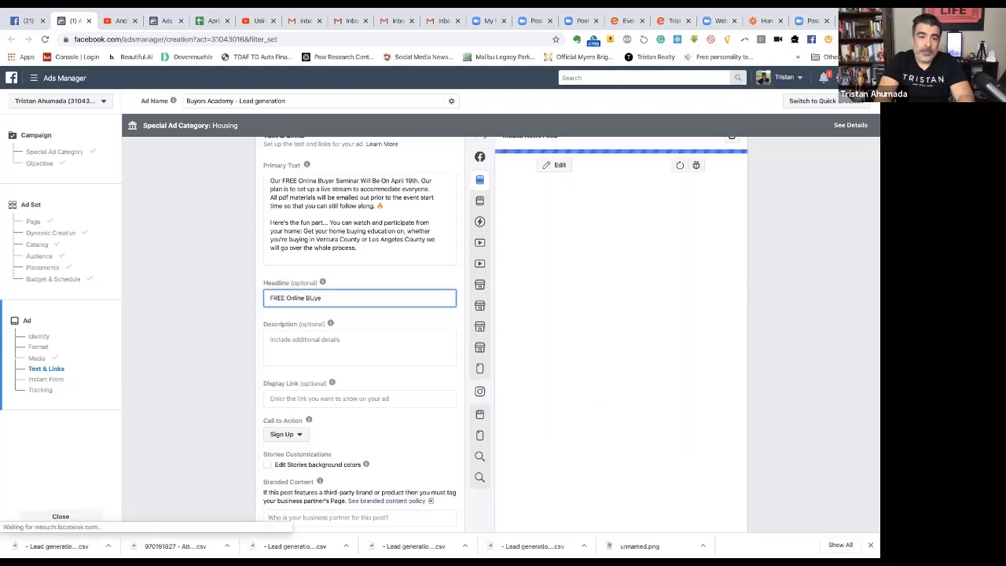
pyautogui.write(' Seminar')
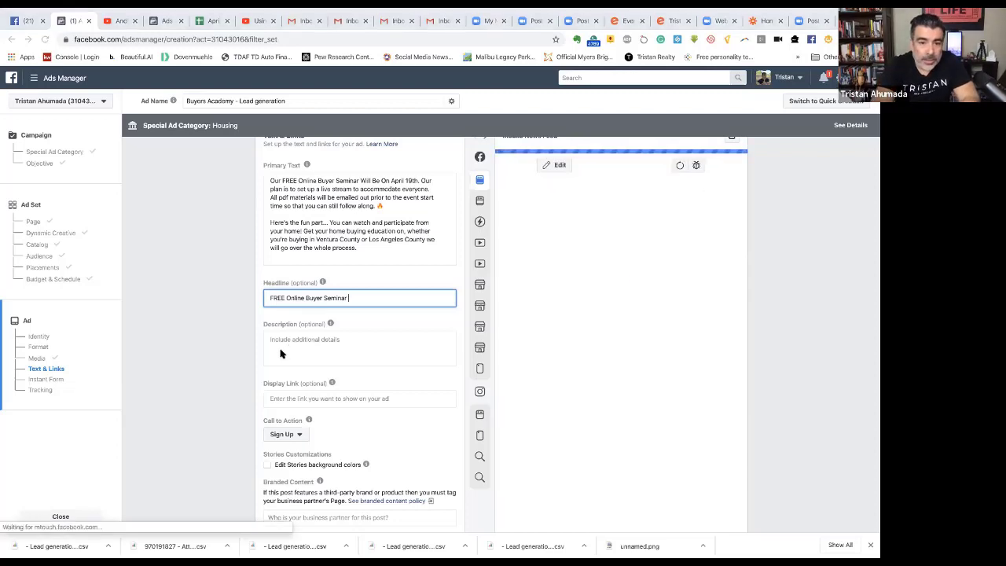
pyautogui.write('🔥')
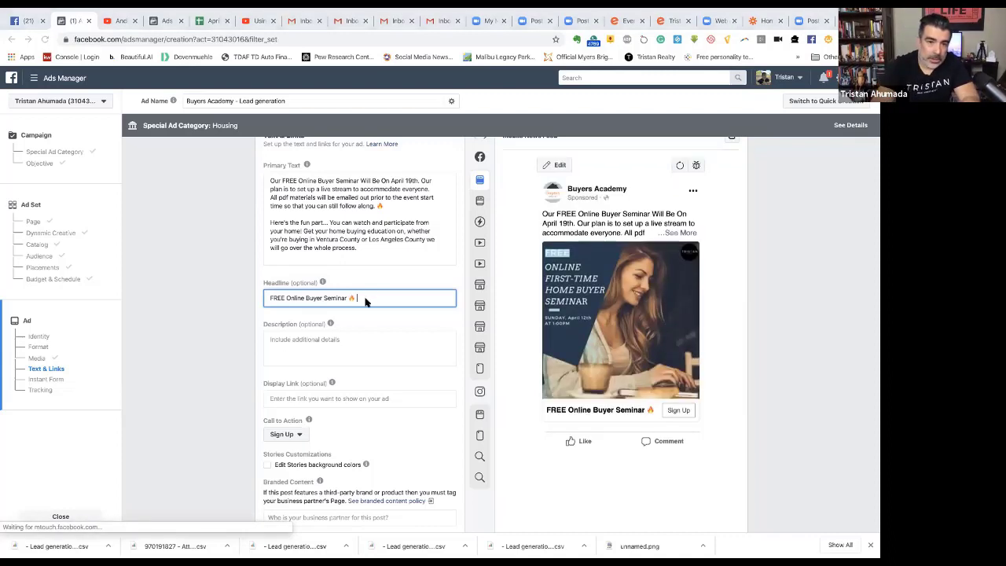
pyautogui.write('❤')
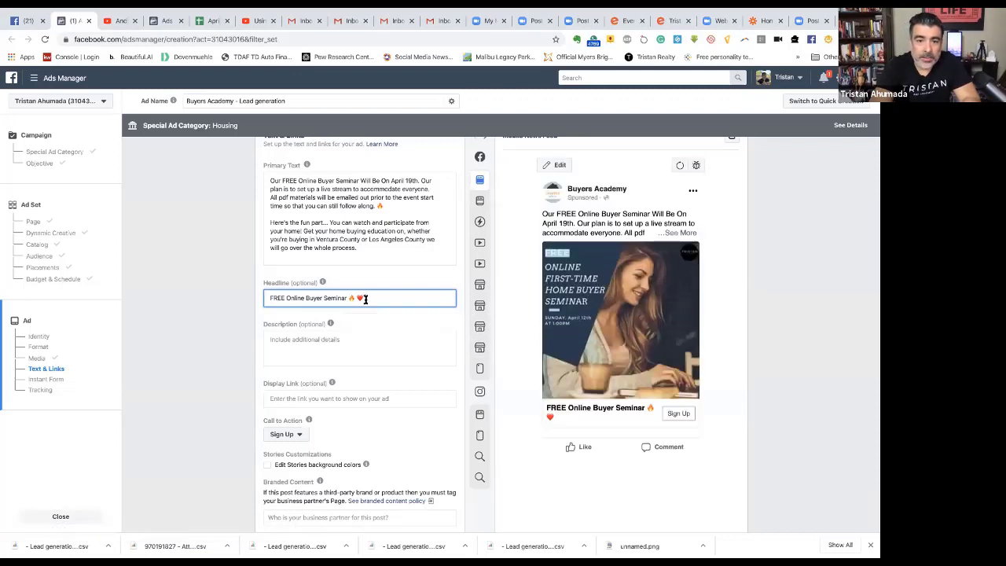
pyautogui.press('BackSpace')
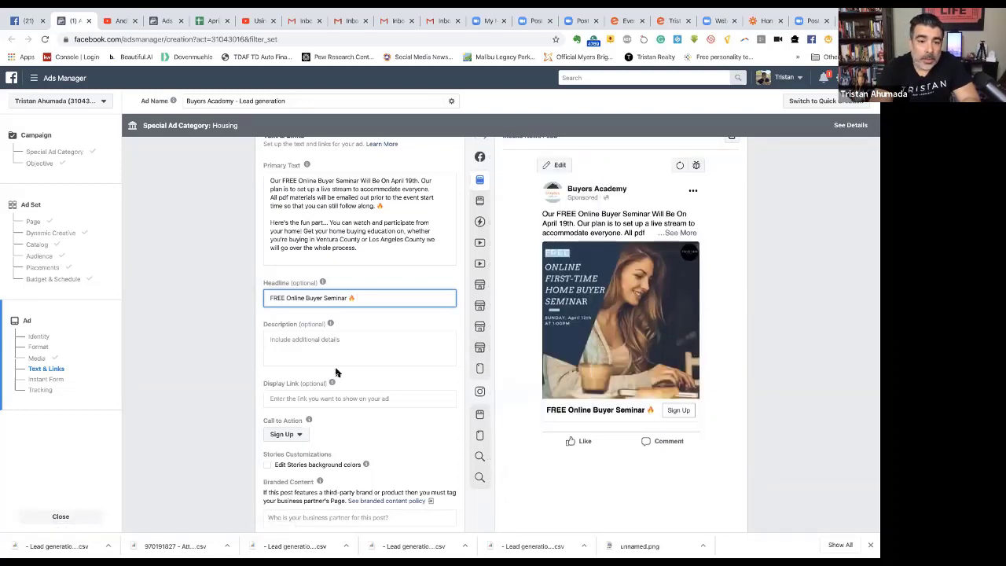
# Check the updated ad copy in the Instagram Feed and Instagram Stories previews and return to the Mobile News Feed preview.
pyautogui.click(501, 415)
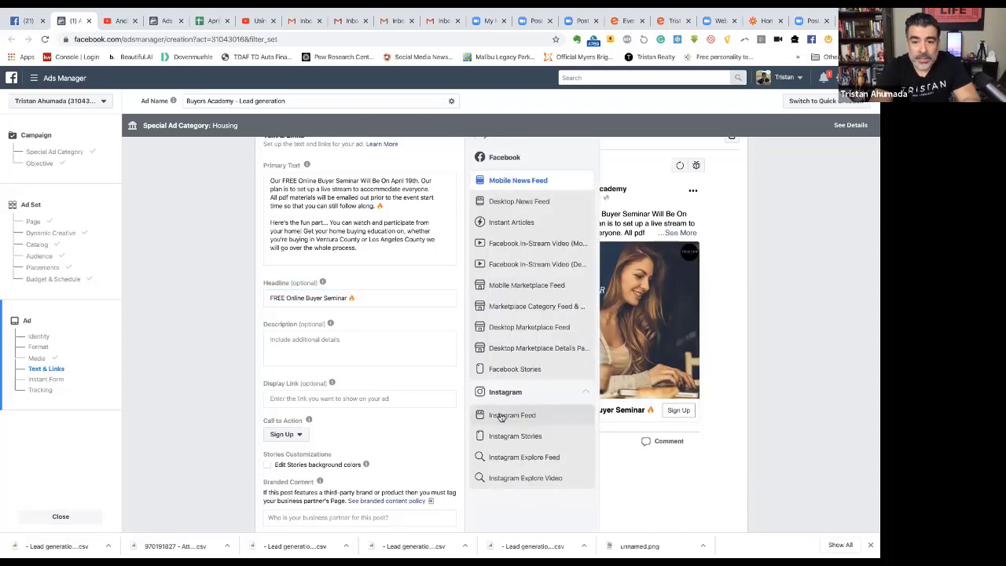
pyautogui.moveTo(470, 422)
pyautogui.click(515, 435)
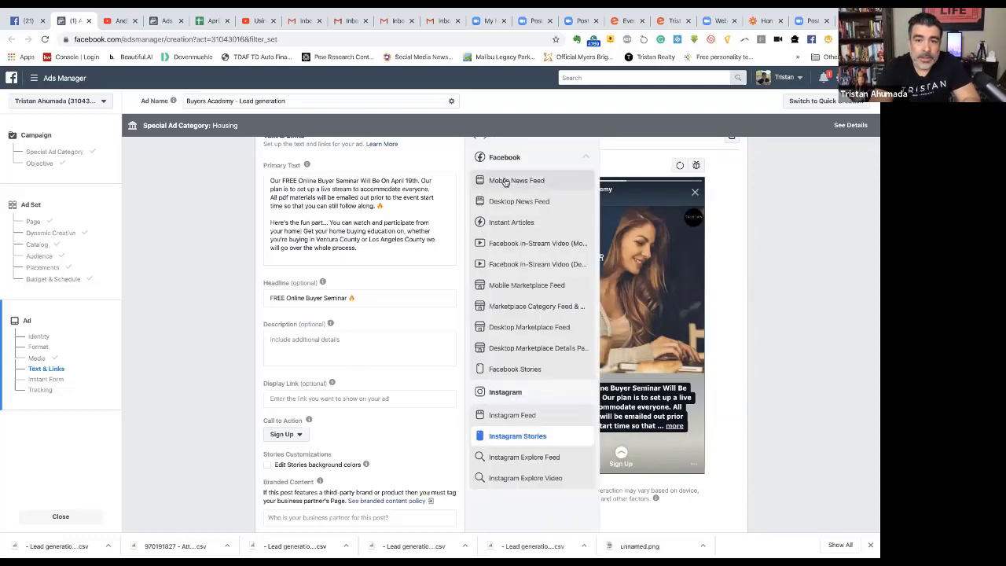
pyautogui.click(505, 181)
# Enter "Learn everything important about buying a home!" as the ad description.
pyautogui.click(300, 347)
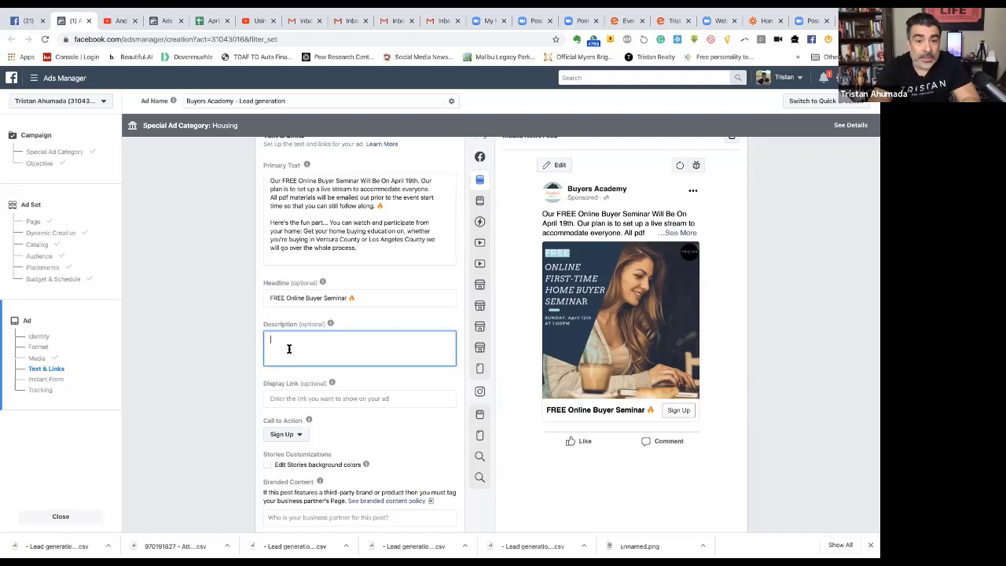
pyautogui.write('Learn everything important about buying a home!')
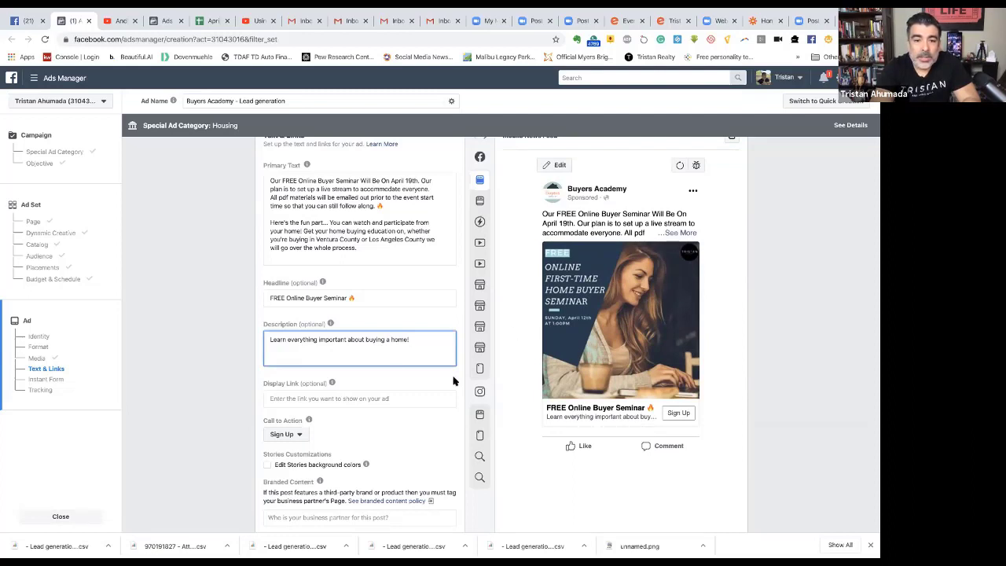
# Review the available call-to-action options for the ad and keep Sign Up selected.
pyautogui.scroll(-1, 391, 371)
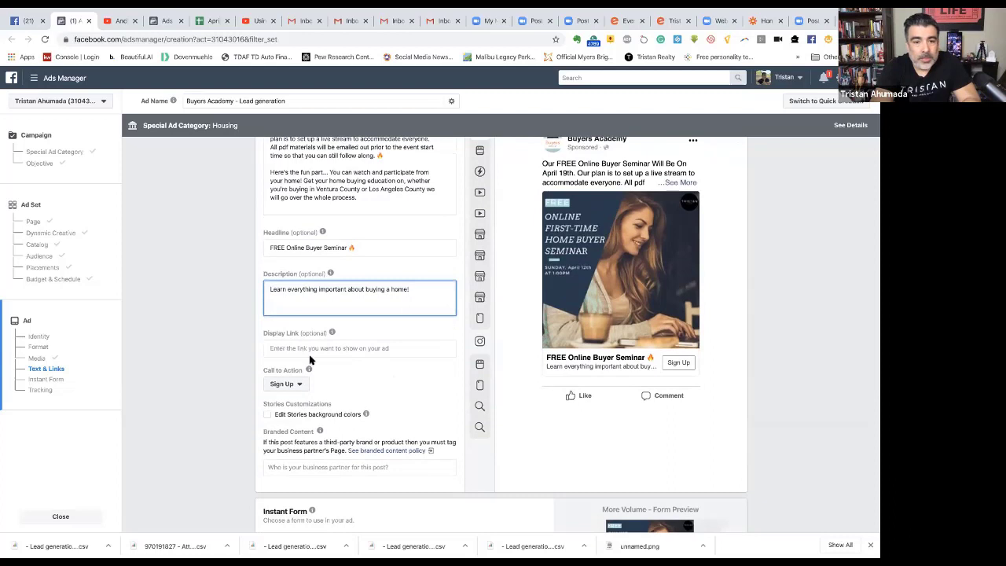
pyautogui.scroll(-1, 374, 388)
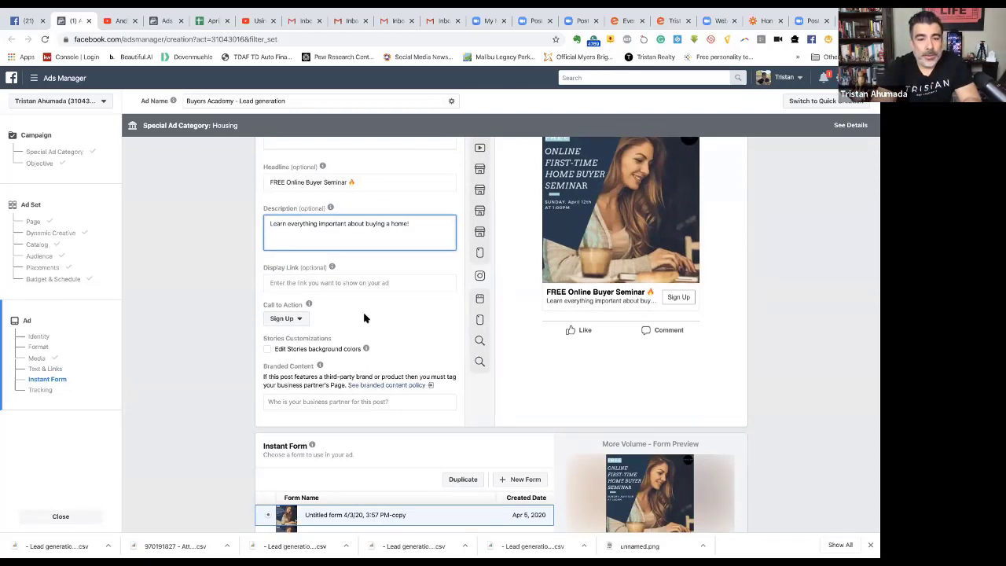
pyautogui.scroll(-2, 364, 317)
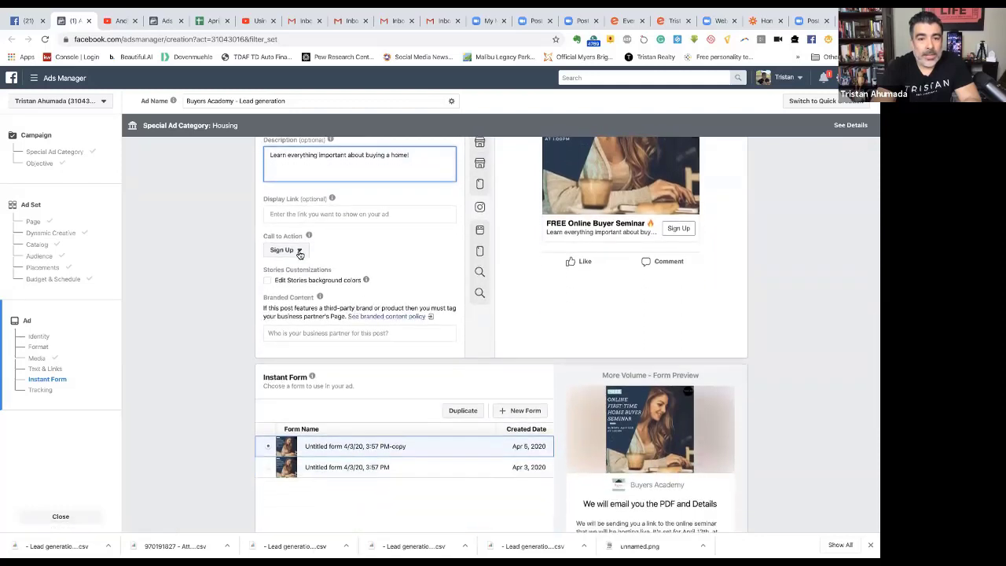
pyautogui.click(299, 251)
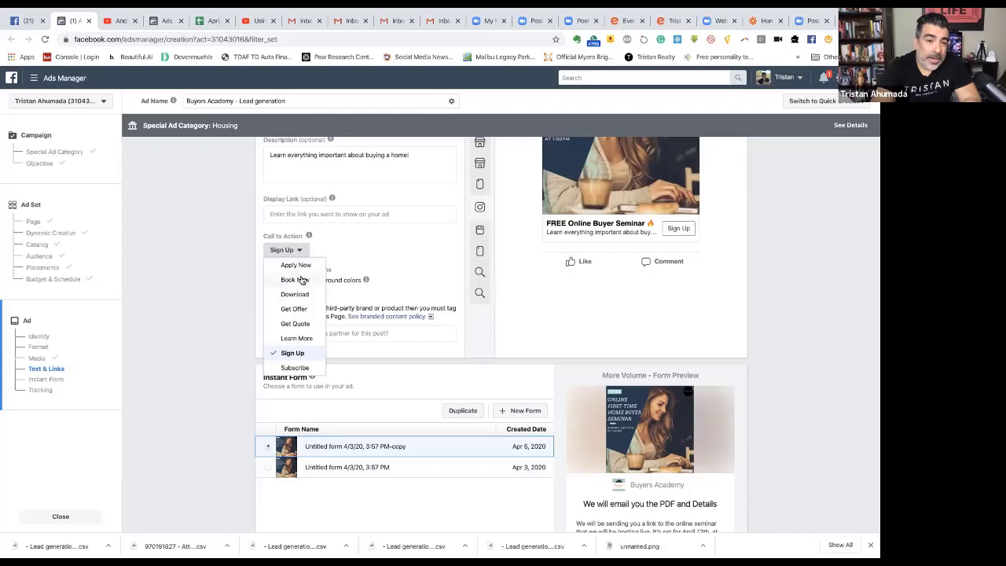
pyautogui.click(298, 354)
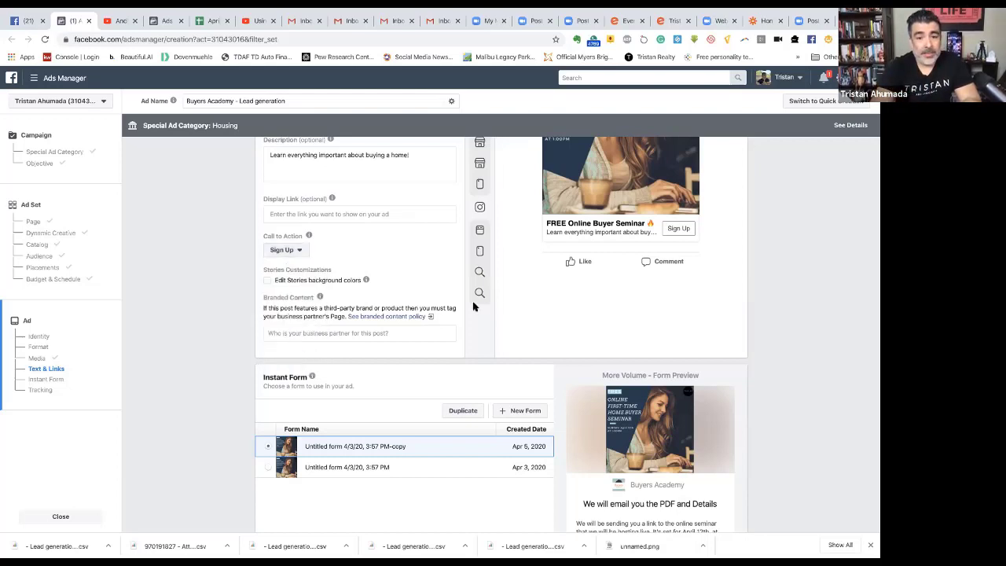
# Try Learn More as the ad's call to action, check the preview, and switch back to Sign Up.
pyautogui.click(300, 250)
pyautogui.click(304, 338)
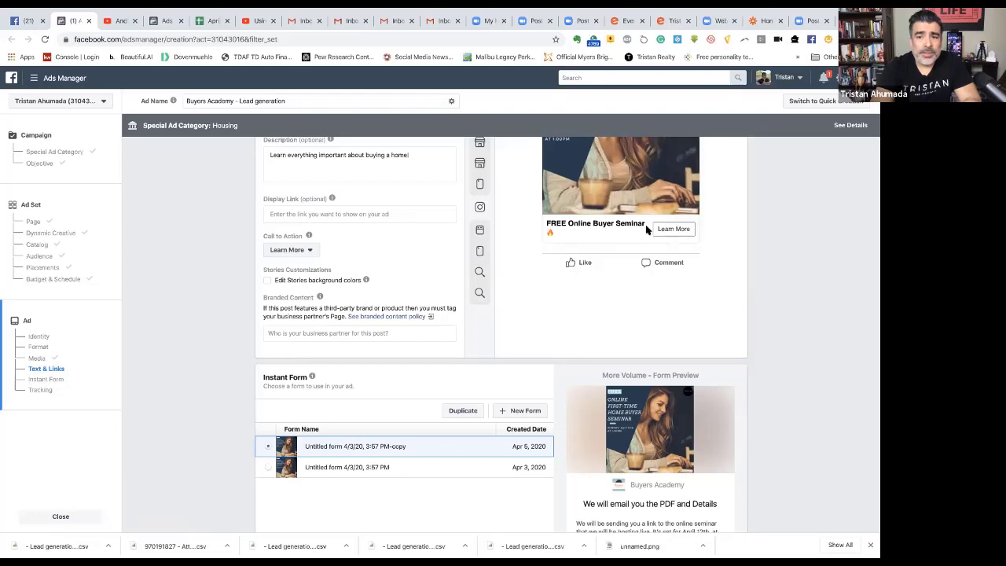
pyautogui.scroll(1, 629, 267)
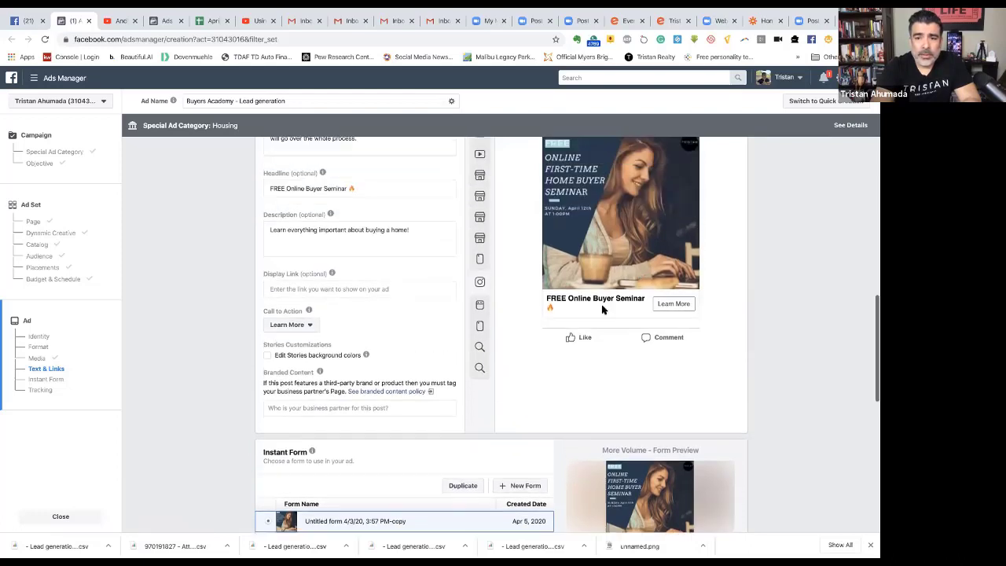
pyautogui.click(306, 327)
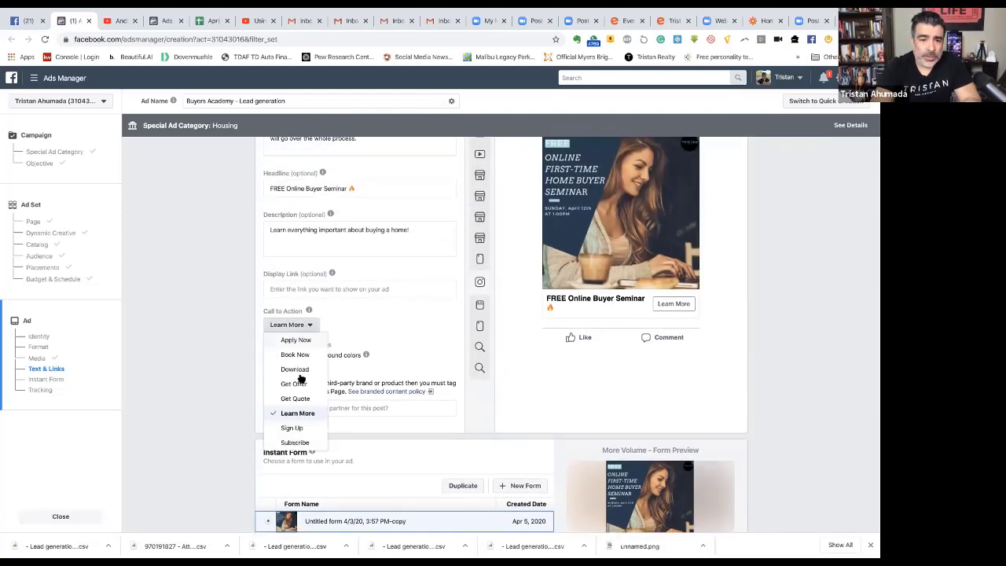
pyautogui.click(298, 428)
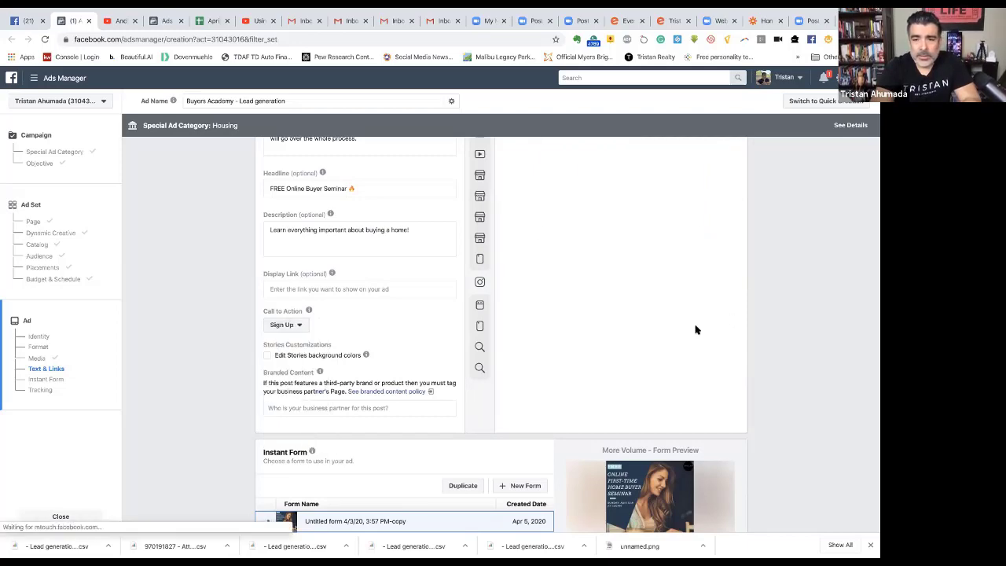
# Start a new instant form for the ad instead of using one of the existing untitled forms.
pyautogui.scroll(-3, 337, 378)
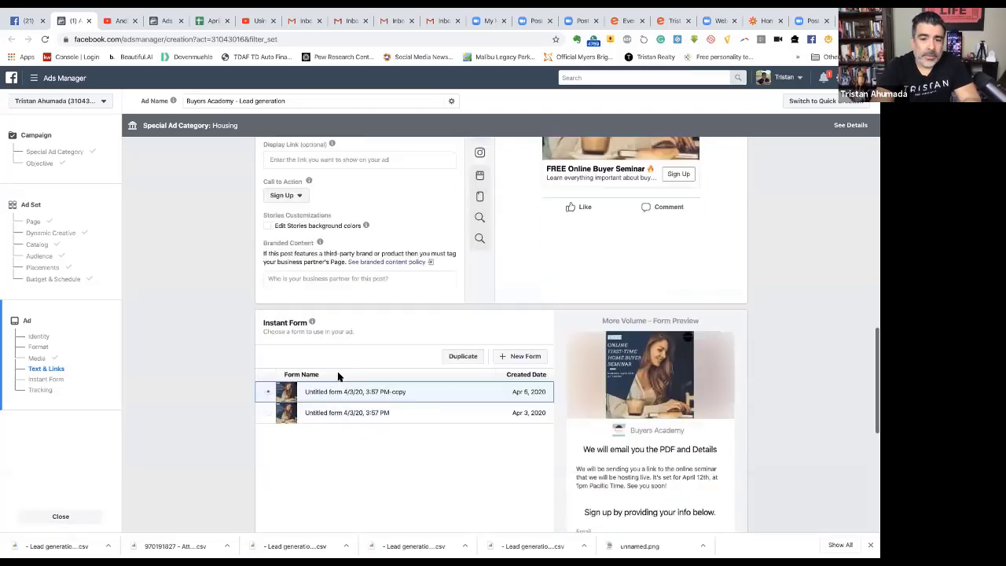
pyautogui.scroll(2, 338, 377)
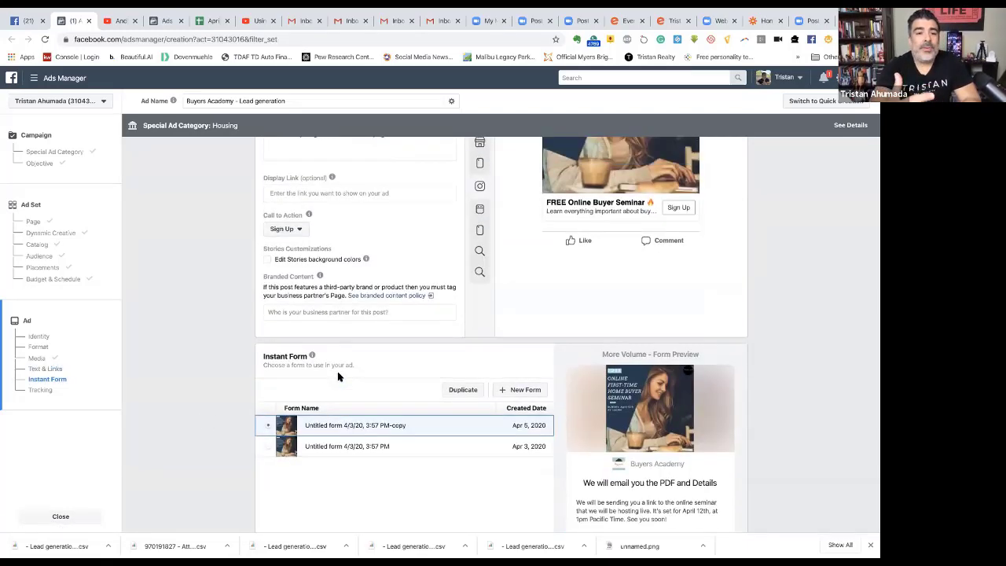
pyautogui.scroll(-2, 437, 384)
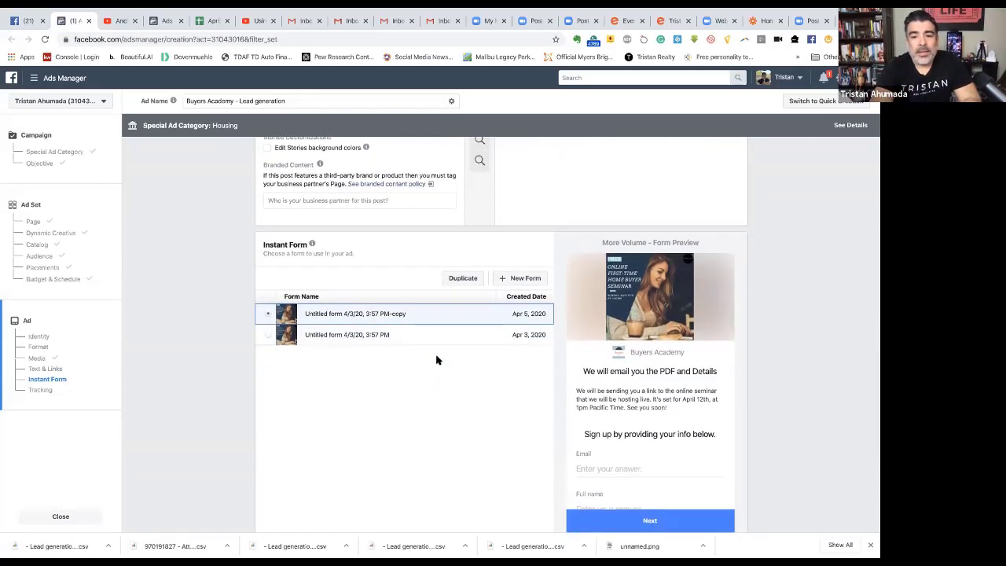
pyautogui.scroll(-1, 415, 364)
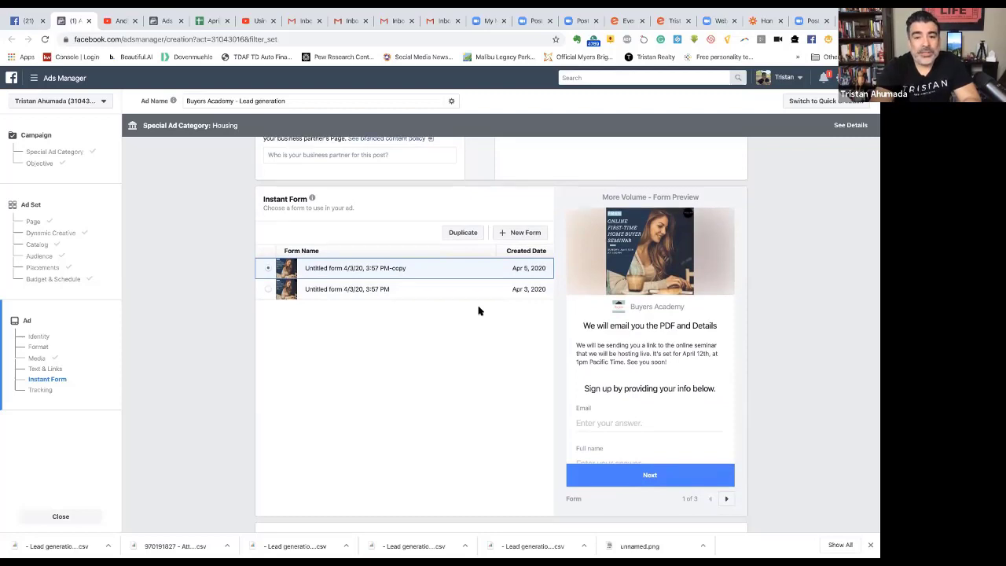
pyautogui.scroll(-1, 478, 311)
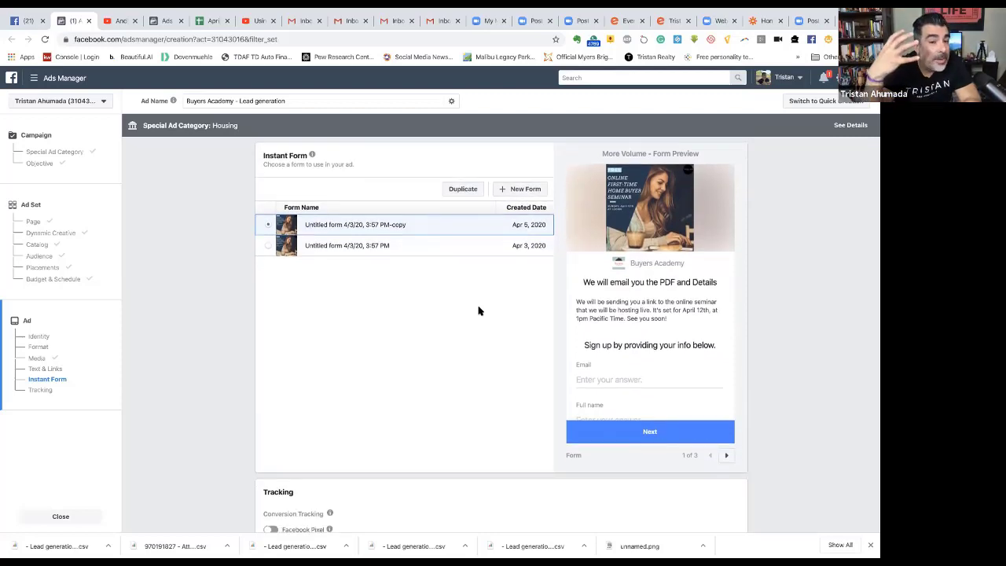
pyautogui.scroll(-1, 481, 309)
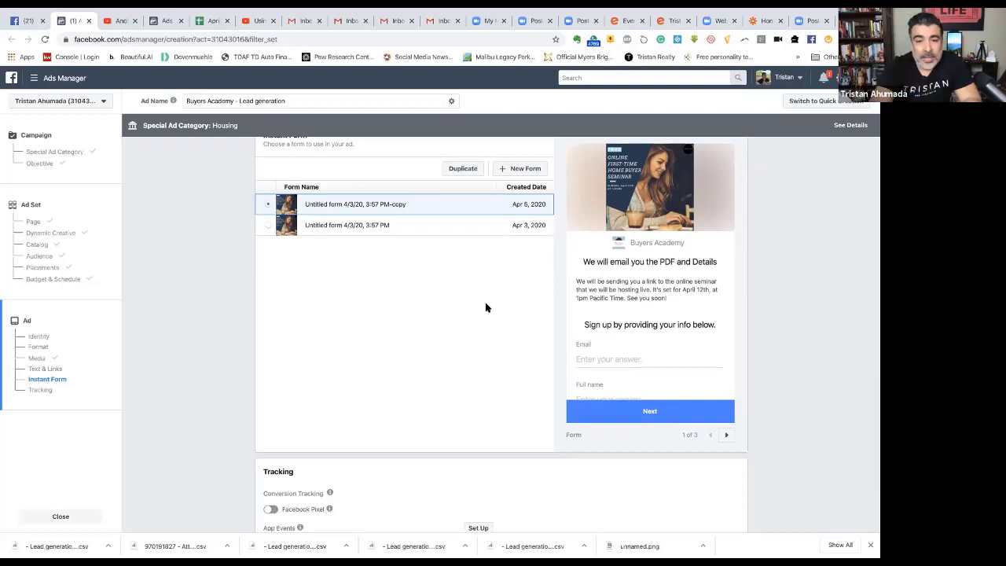
pyautogui.click(515, 172)
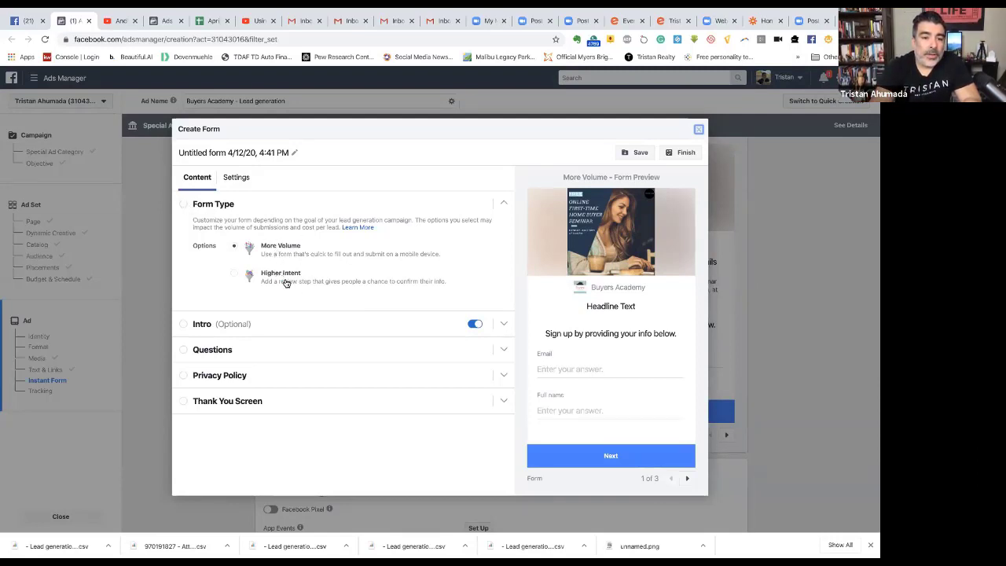
# Enter "Join Us This Sunday!" as the headline of the form's intro.
pyautogui.click(191, 325)
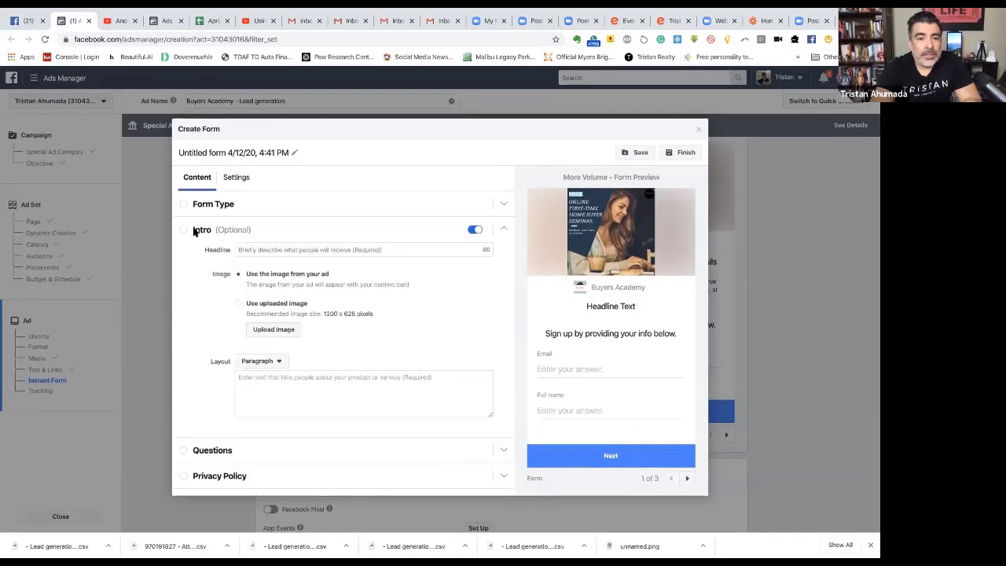
pyautogui.scroll(-2, 378, 314)
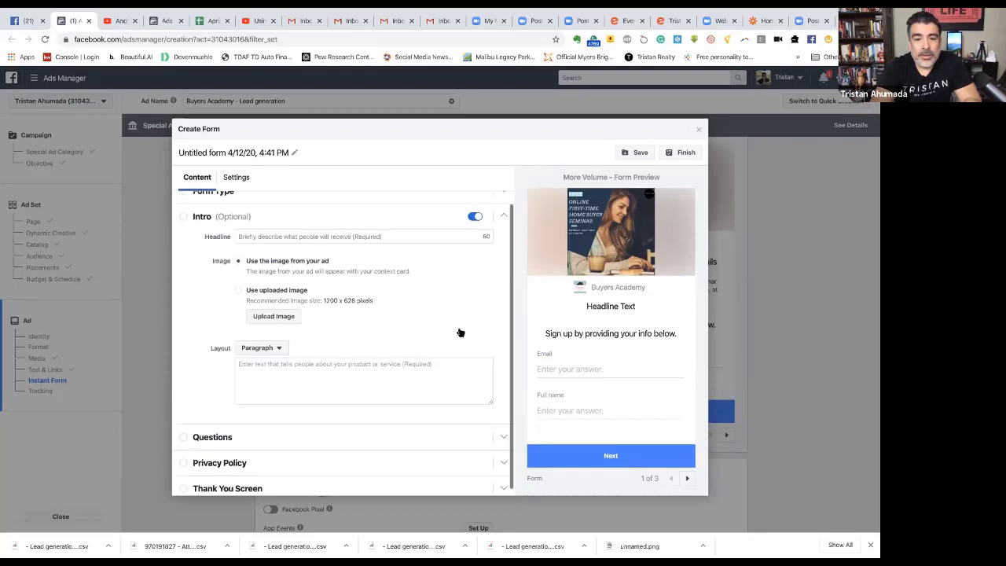
pyautogui.scroll(2, 309, 400)
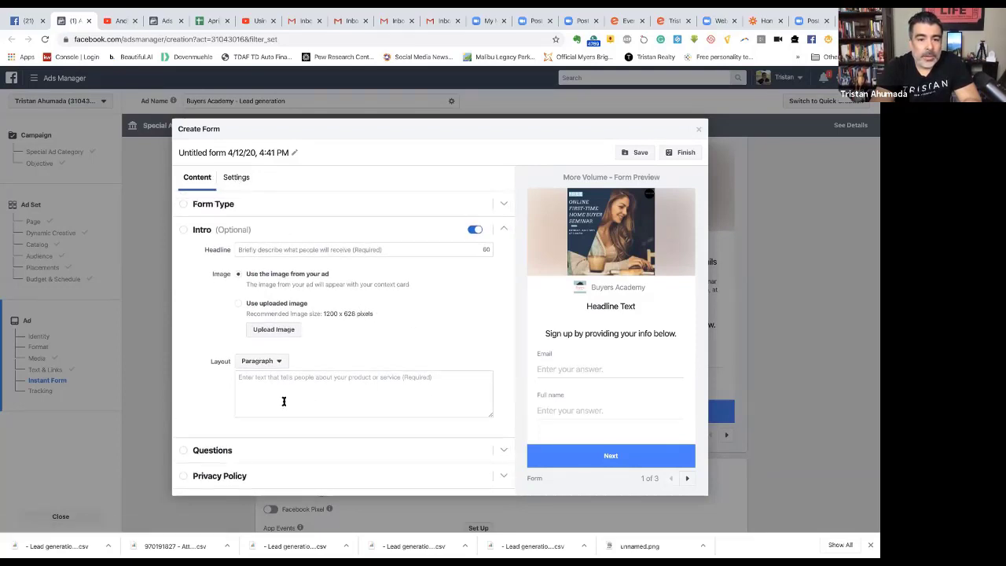
pyautogui.click(295, 250)
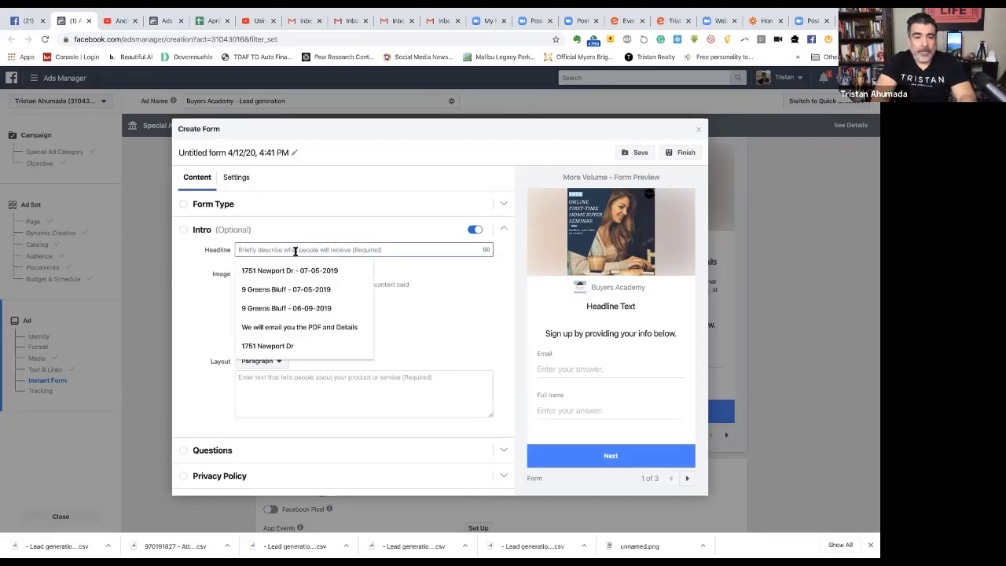
pyautogui.write('Join Us')
pyautogui.write(' On')
pyautogui.press('BackSpace')
pyautogui.press('BackSpace')
pyautogui.write('This ')
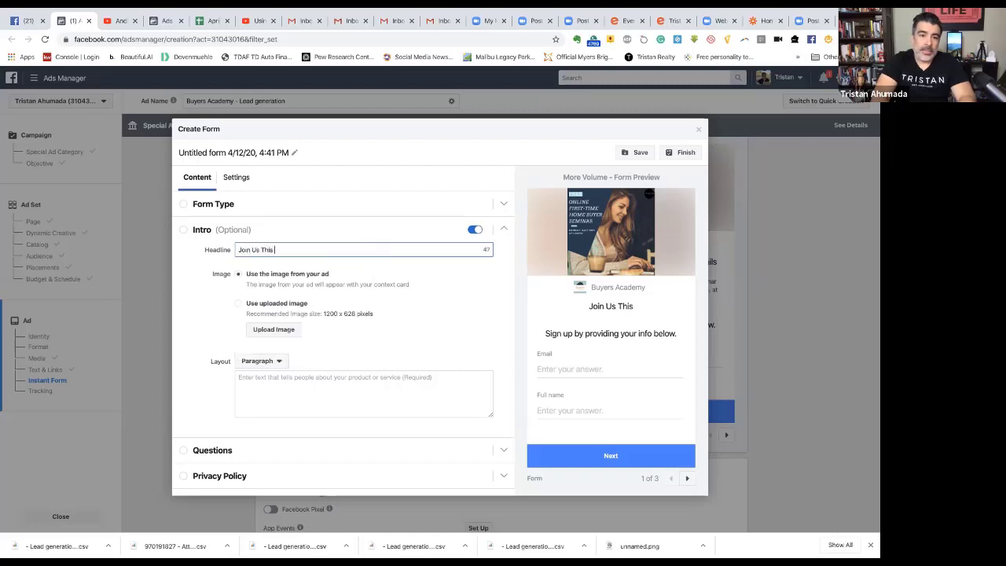
pyautogui.write('Sunday!')
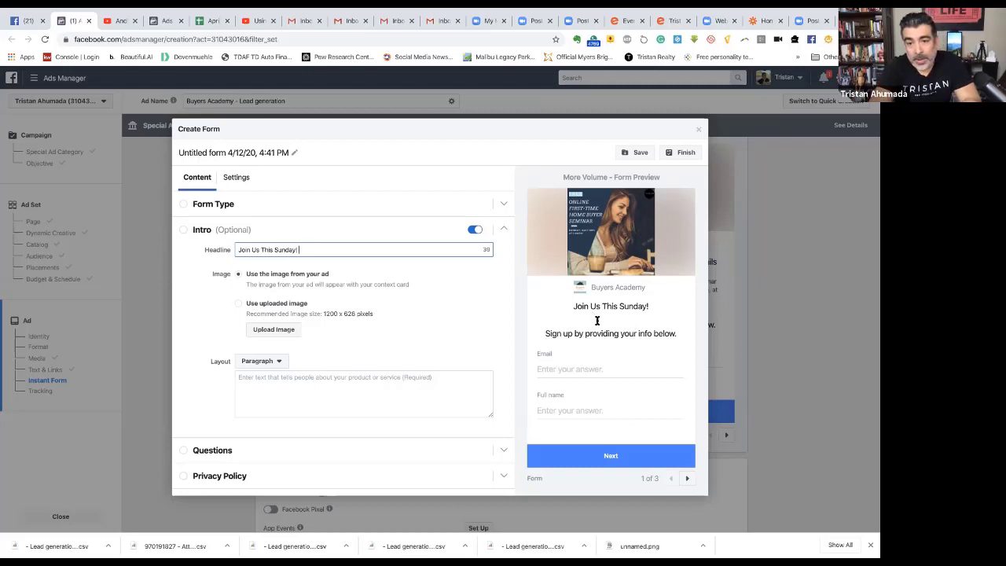
pyautogui.scroll(-1, 329, 293)
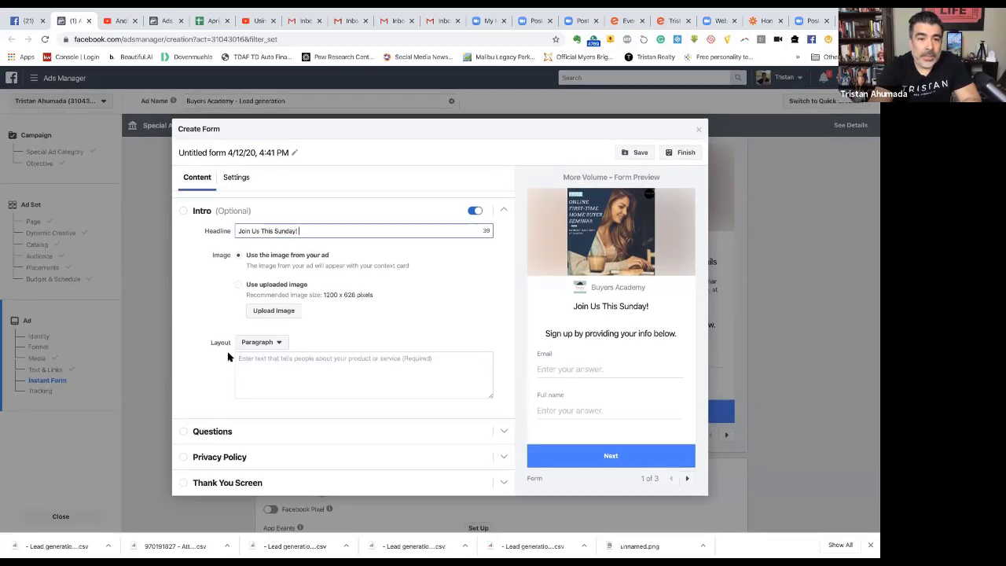
pyautogui.scroll(1, 209, 325)
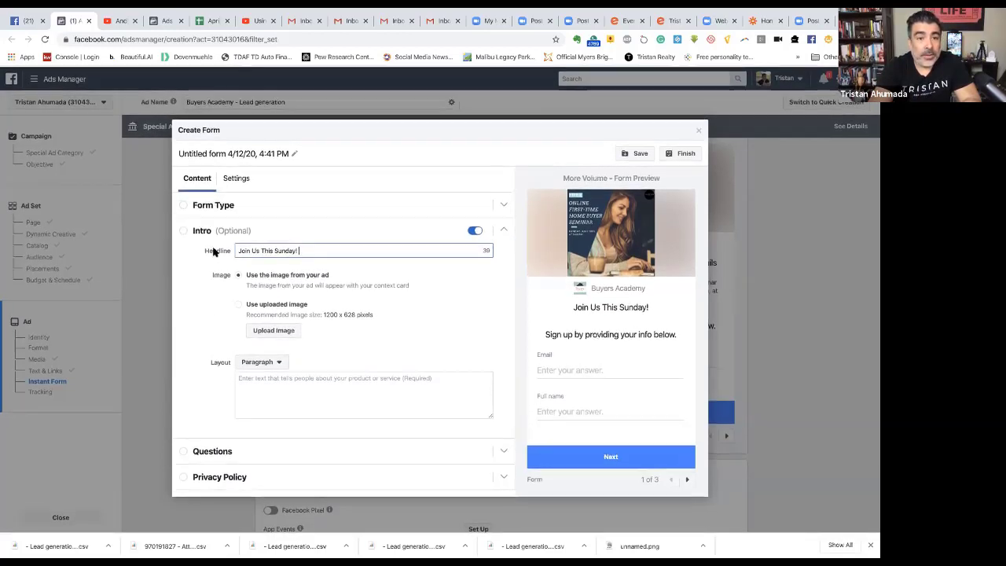
# Keep More Volume as the form type and add a Phone number contact field to the form's questions.
pyautogui.click(216, 208)
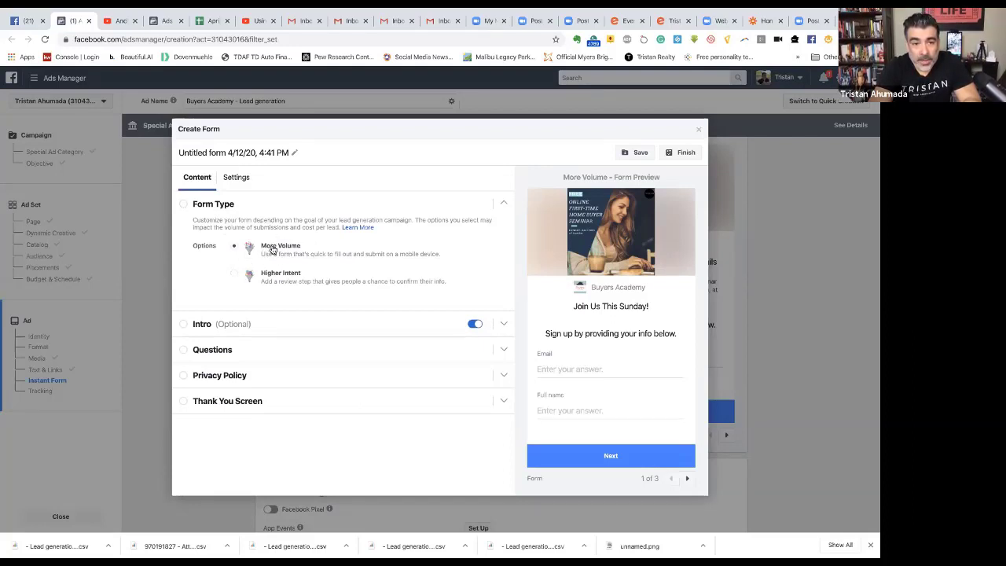
pyautogui.click(228, 353)
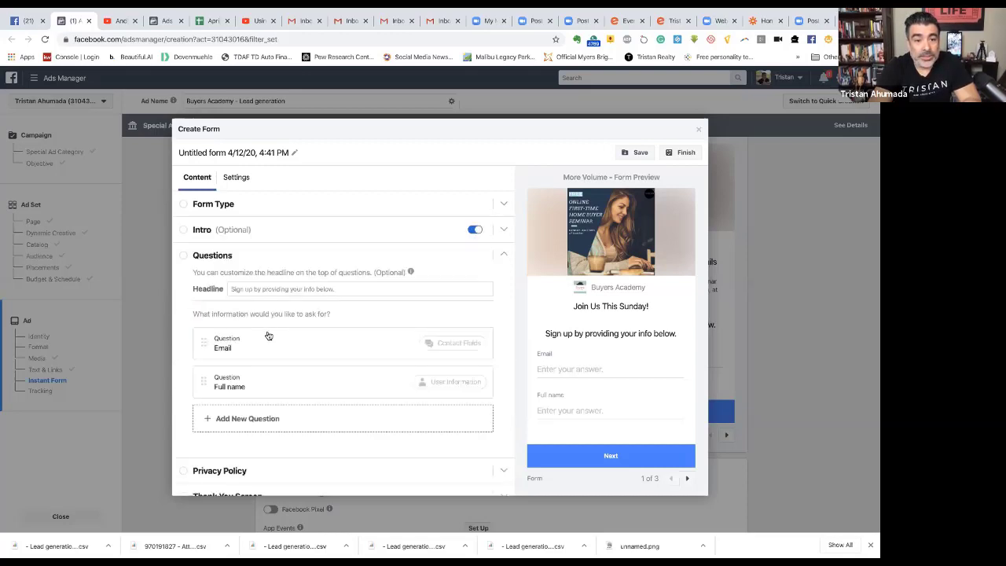
pyautogui.scroll(-1, 268, 335)
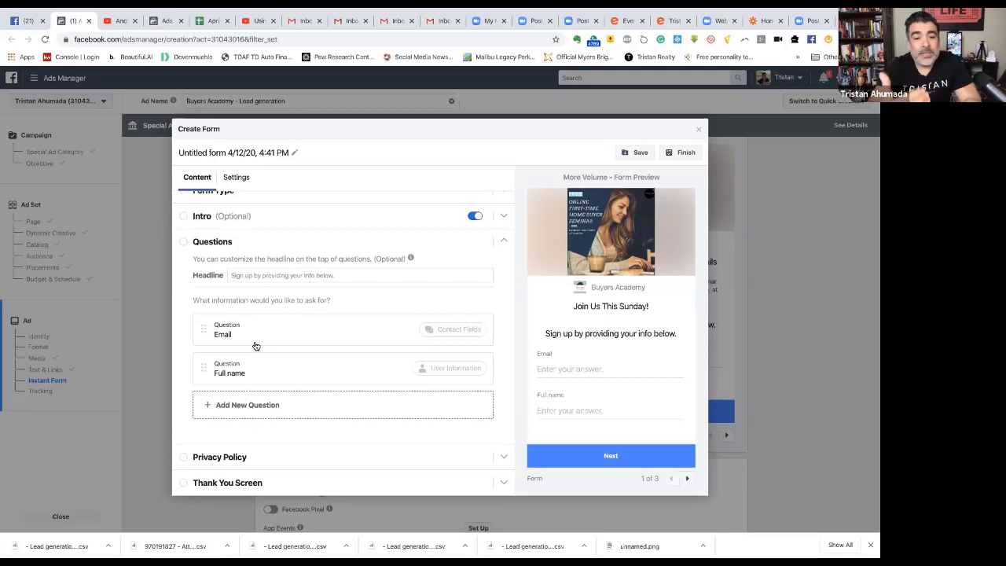
pyautogui.click(240, 404)
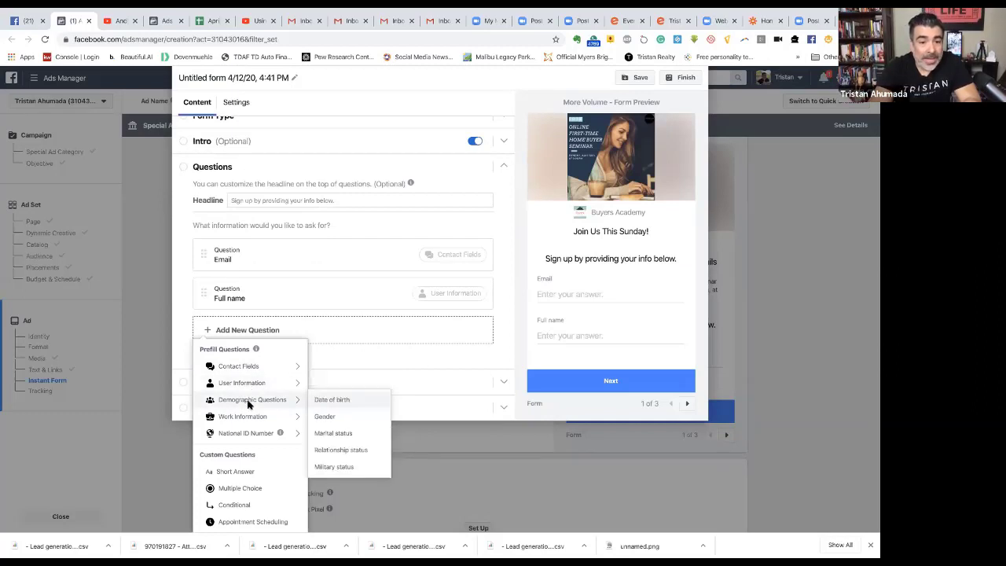
pyautogui.moveTo(269, 371)
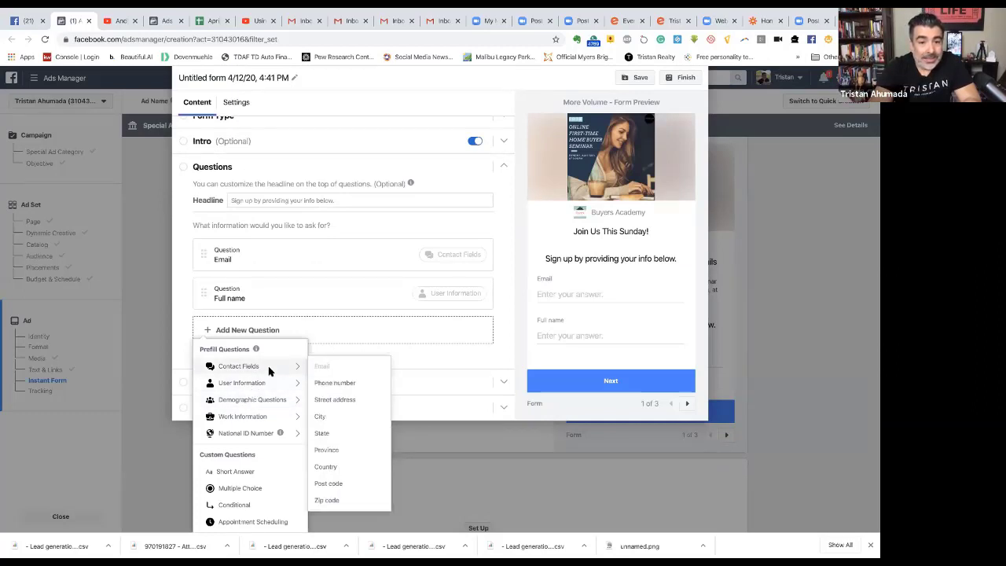
pyautogui.click(337, 383)
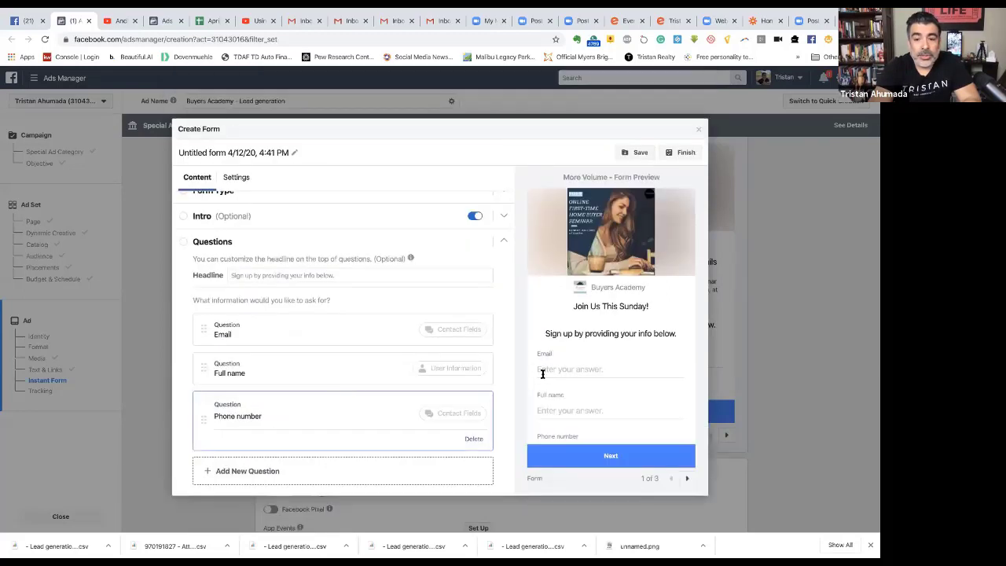
pyautogui.scroll(-1, 562, 380)
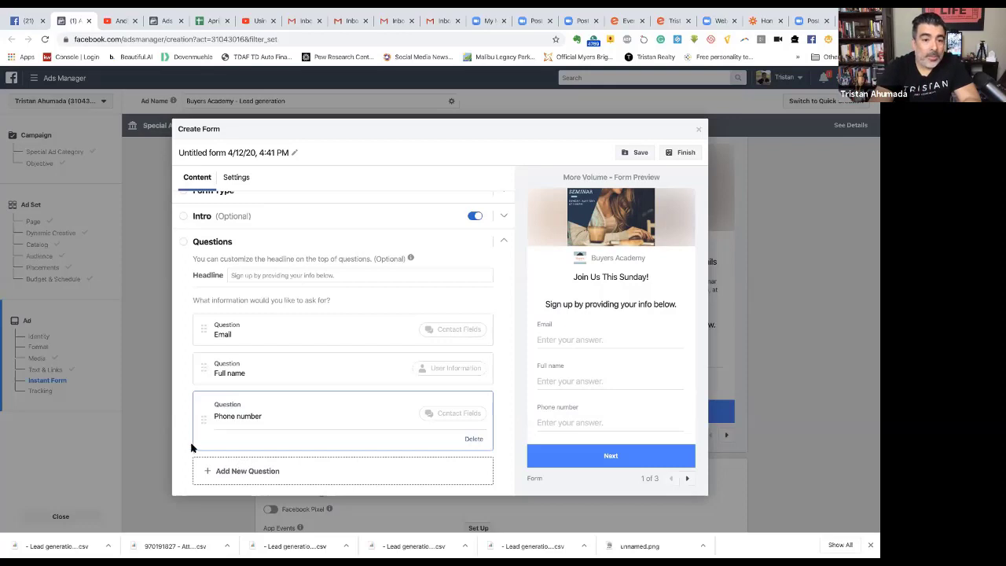
# Add a custom multiple-choice question reading "Would you like to buy a home in the next 90 days?".
pyautogui.scroll(-1, 196, 450)
pyautogui.click(251, 428)
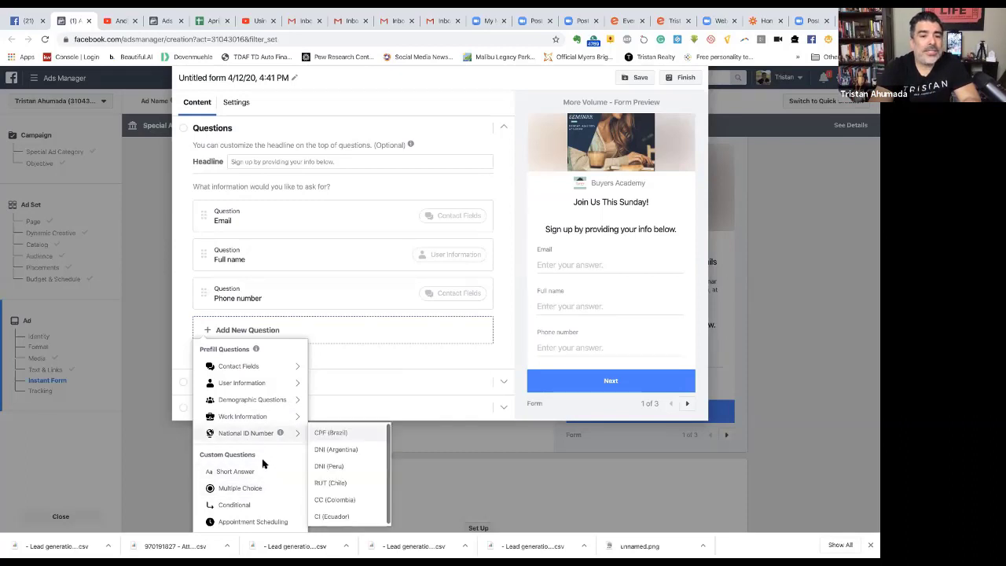
pyautogui.moveTo(289, 372)
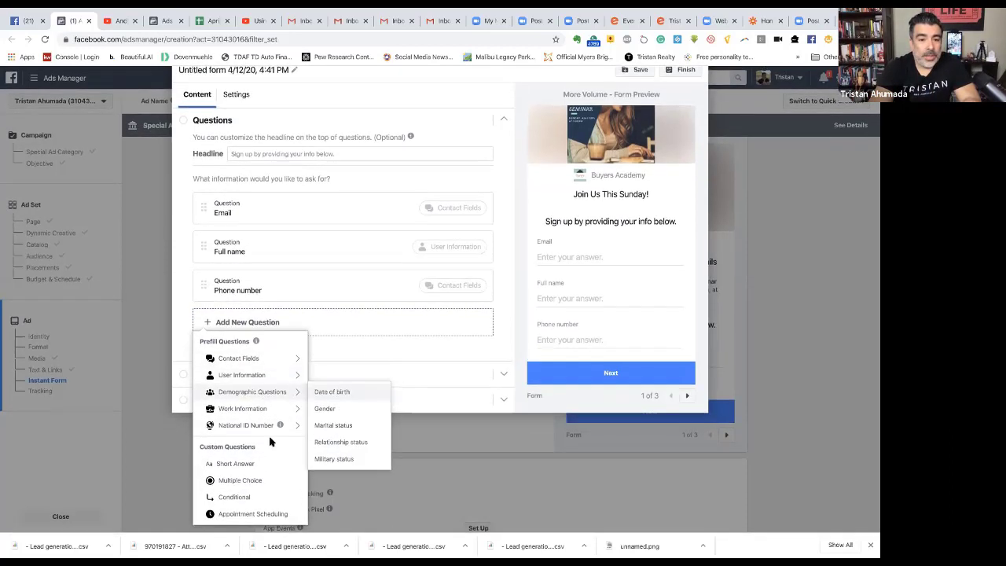
pyautogui.click(253, 481)
pyautogui.write('D')
pyautogui.write('o')
pyautogui.press('BackSpace')
pyautogui.press('BackSpace')
pyautogui.write('Wo')
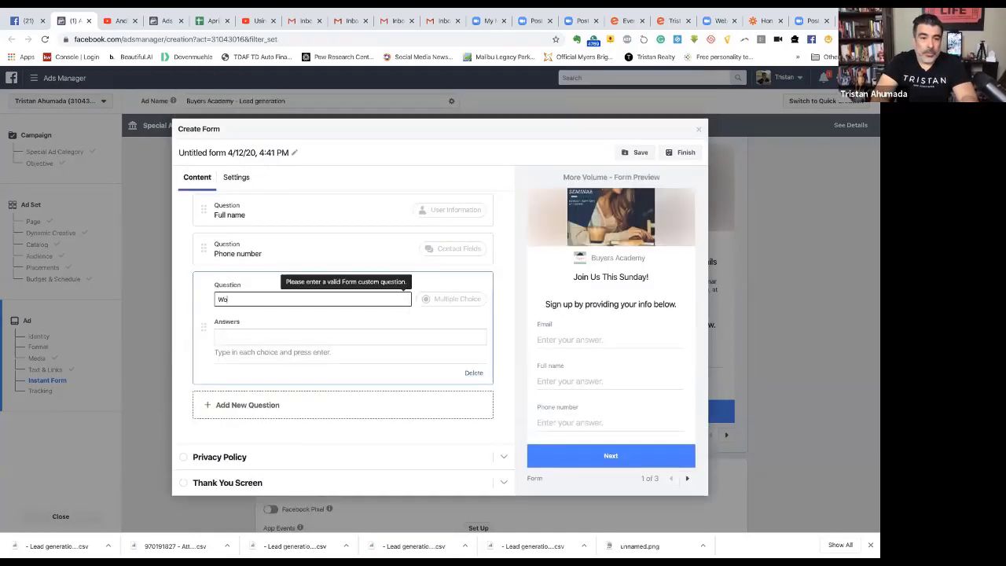
pyautogui.write('uld you like to buy a home in the next 90 days?')
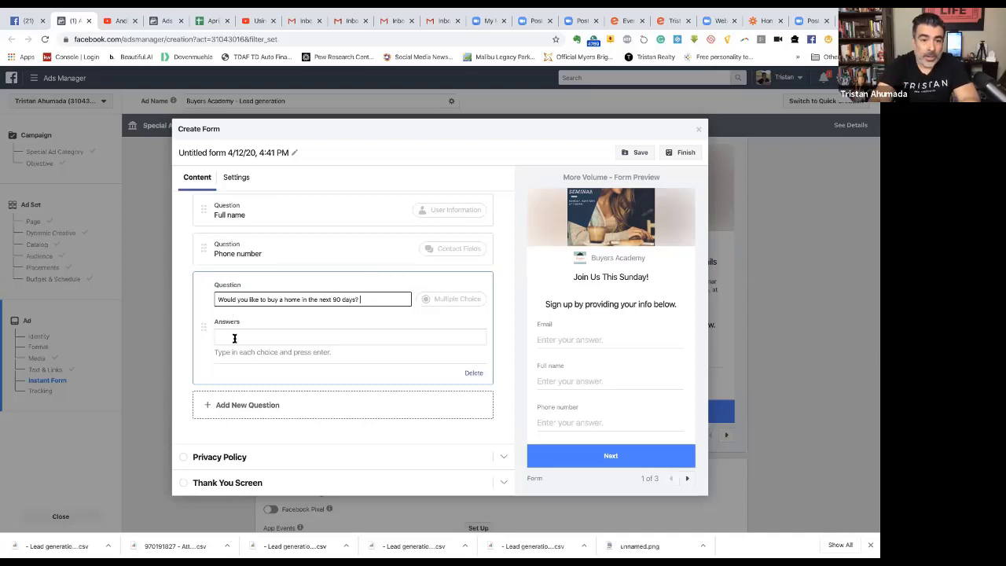
# Add Yes and No as the answer choices for the home-buying question.
pyautogui.click(235, 337)
pyautogui.write('Yes')
pyautogui.press('Return')
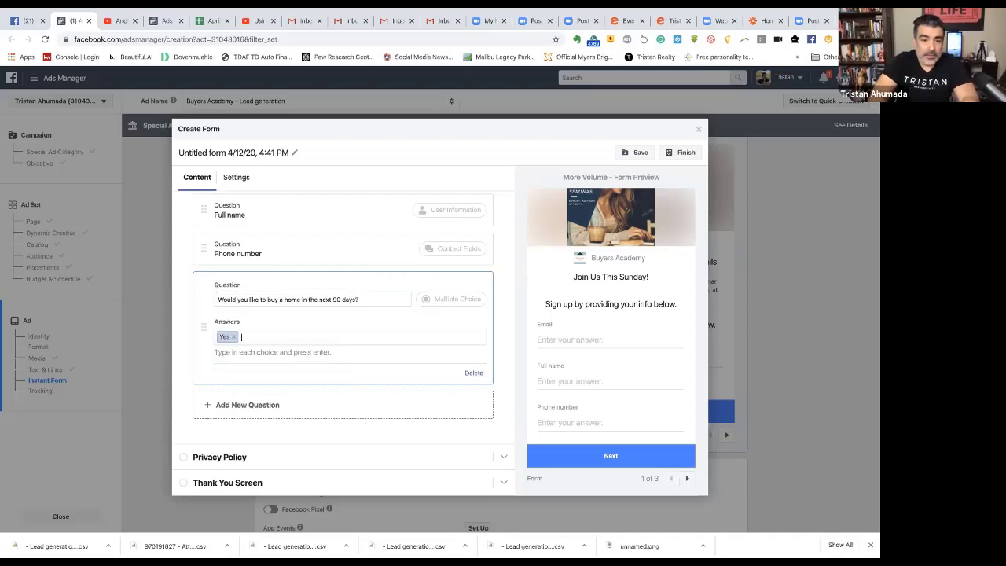
pyautogui.write('No')
pyautogui.press('Return')
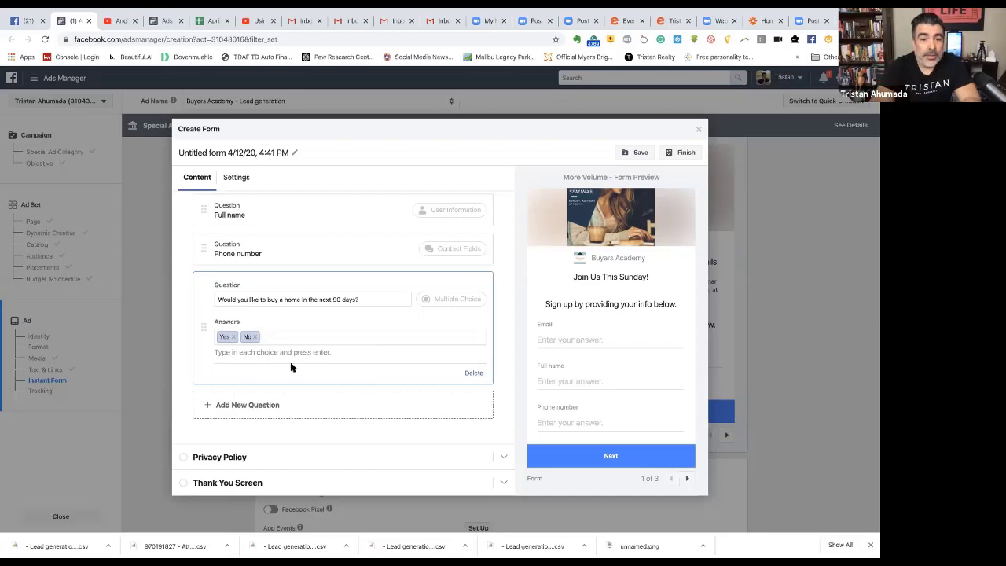
# Open the form's Privacy Policy settings and search the web in a new tab for "keller williams world class westlake village".
pyautogui.click(250, 458)
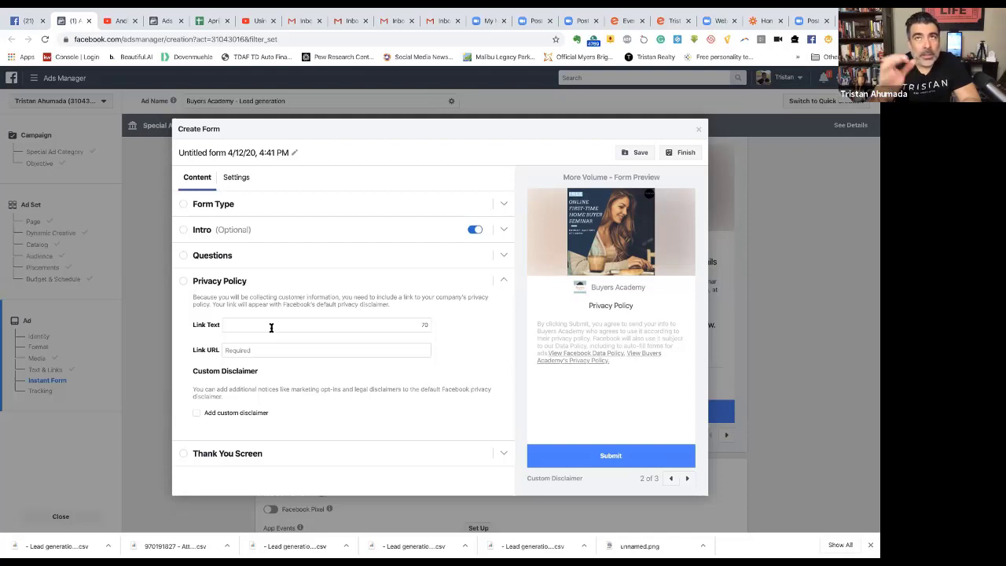
pyautogui.click(267, 325)
pyautogui.hotkey('ctrl', 't')
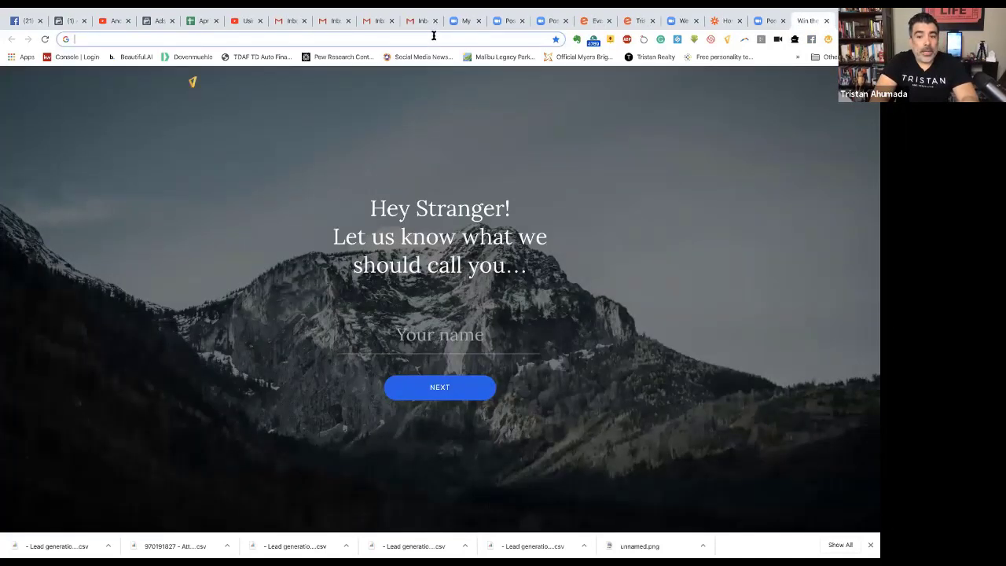
pyautogui.write('keller willi')
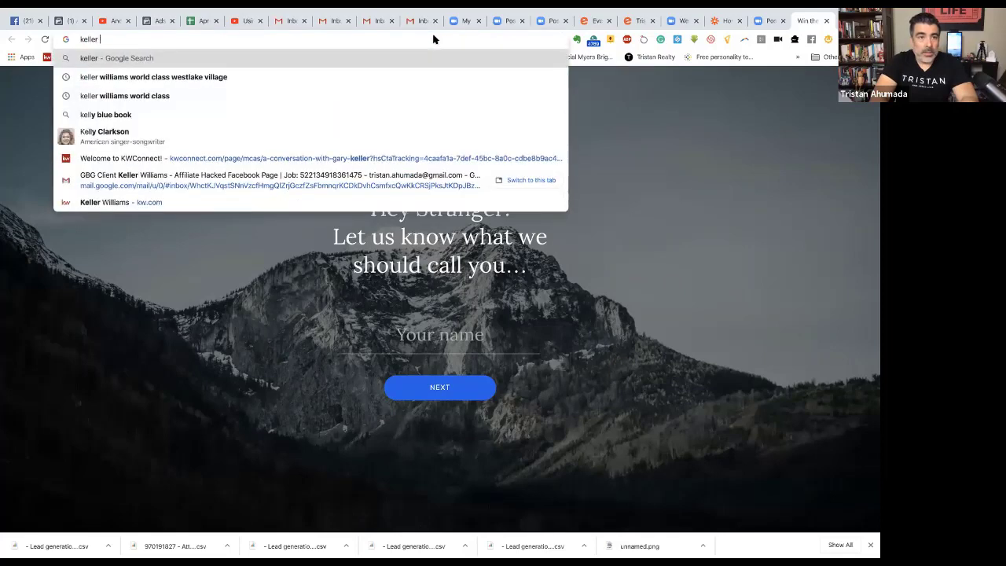
pyautogui.click(297, 73)
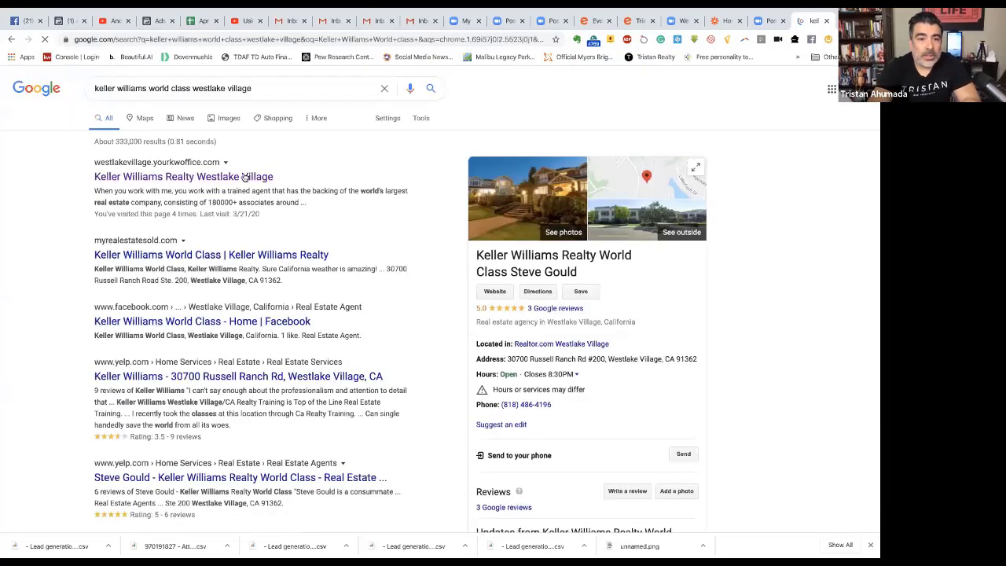
# Visit the Keller Williams Realty Westlake Village website and open its Privacy Policy page from the footer.
pyautogui.click(266, 179)
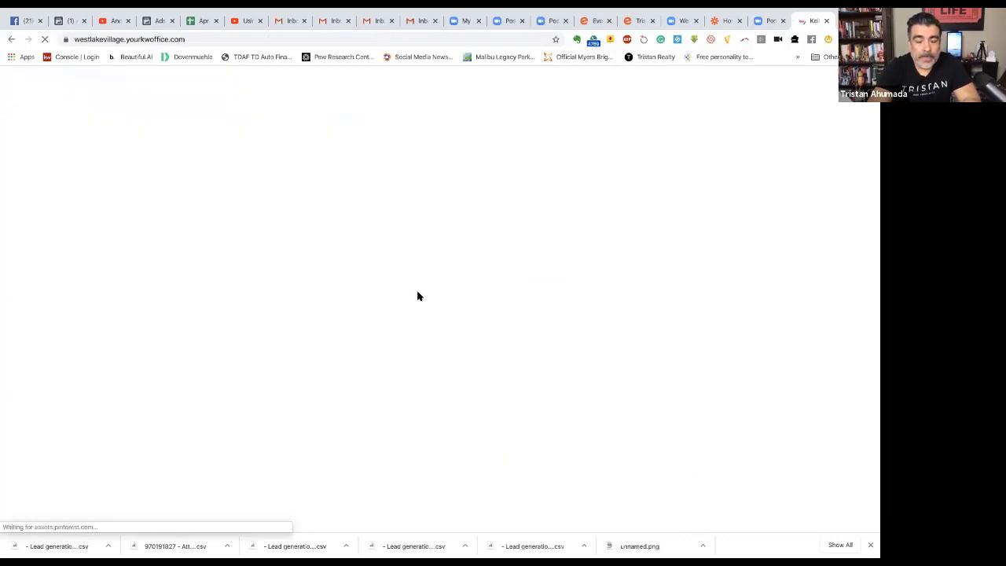
pyautogui.scroll(-8, 419, 296)
pyautogui.scroll(-6, 418, 296)
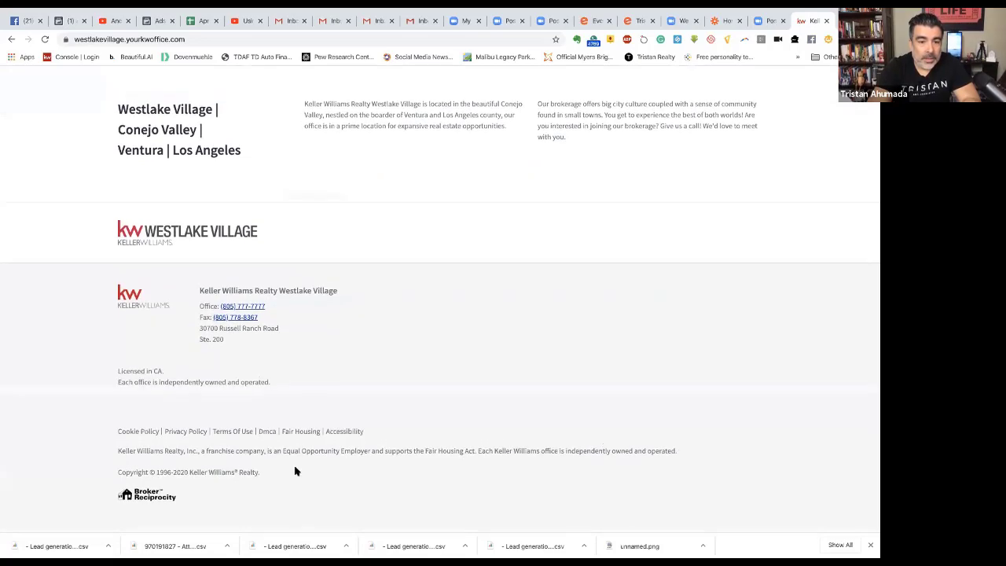
pyautogui.click(191, 432)
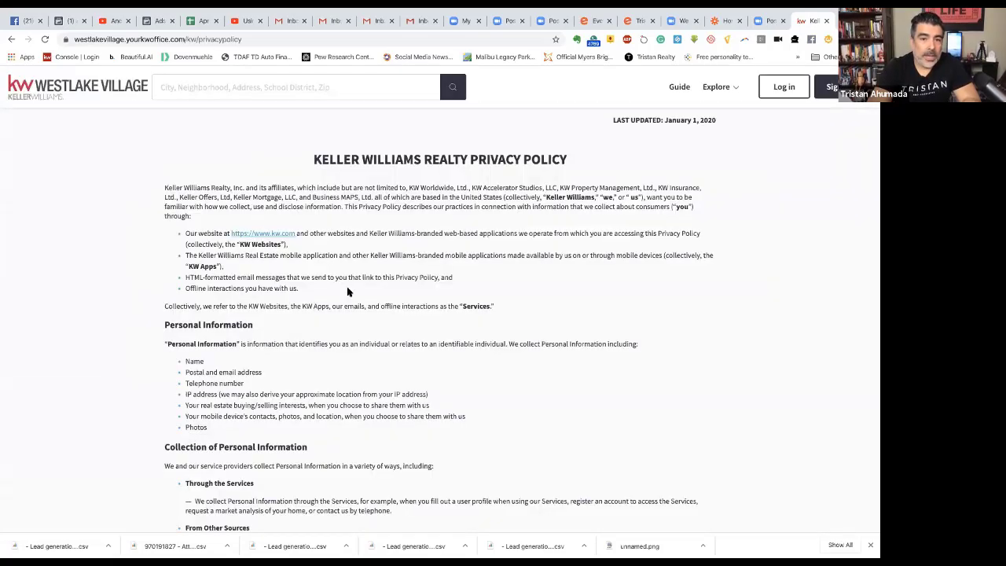
# Copy the address of the Keller Williams privacy policy page into the form's Privacy Policy Link URL, leaving the Link Text empty.
pyautogui.click(242, 39)
pyautogui.hotkey('ctrl', 'c')
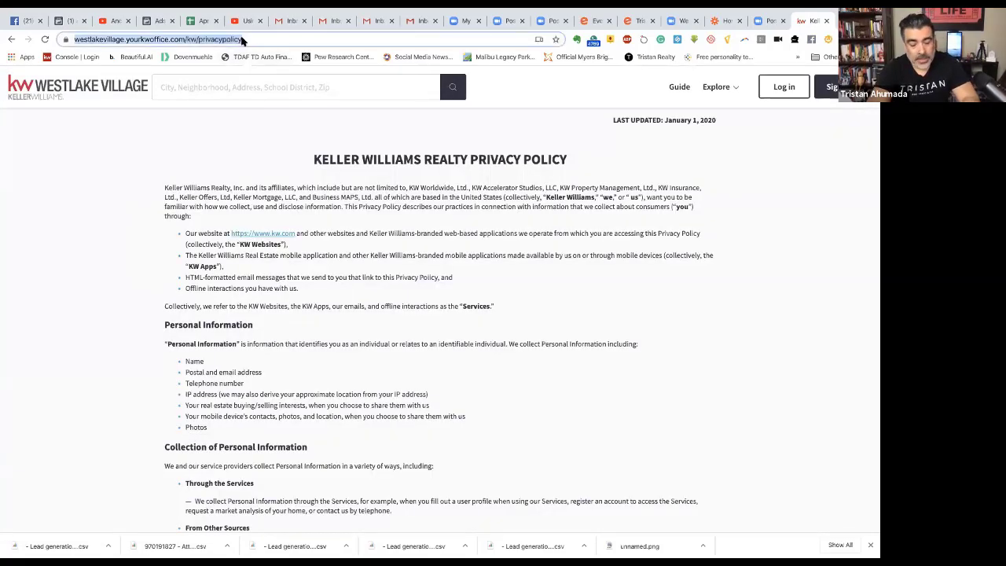
pyautogui.click(68, 21)
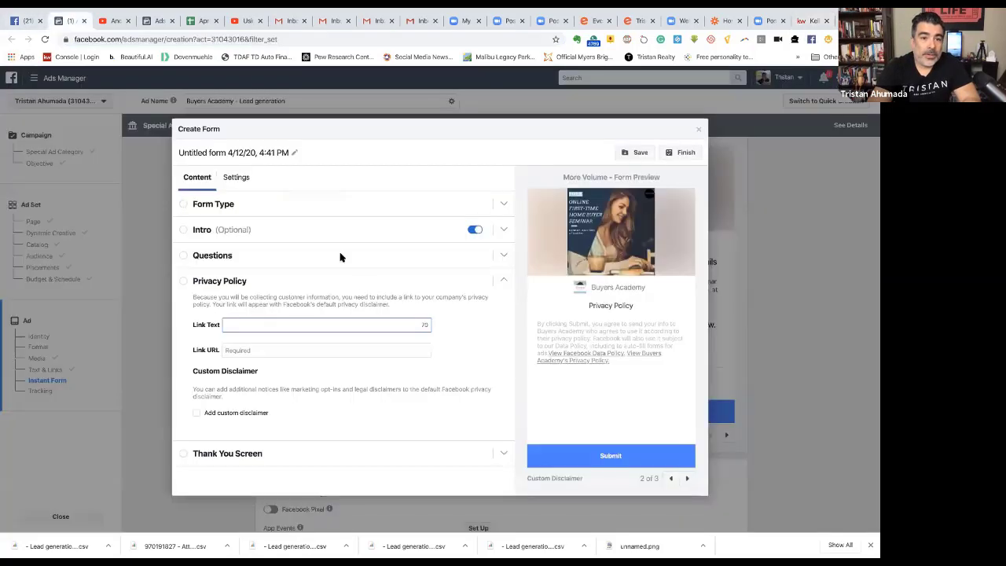
pyautogui.hotkey('ctrl', 'v')
pyautogui.doubleClick(277, 326)
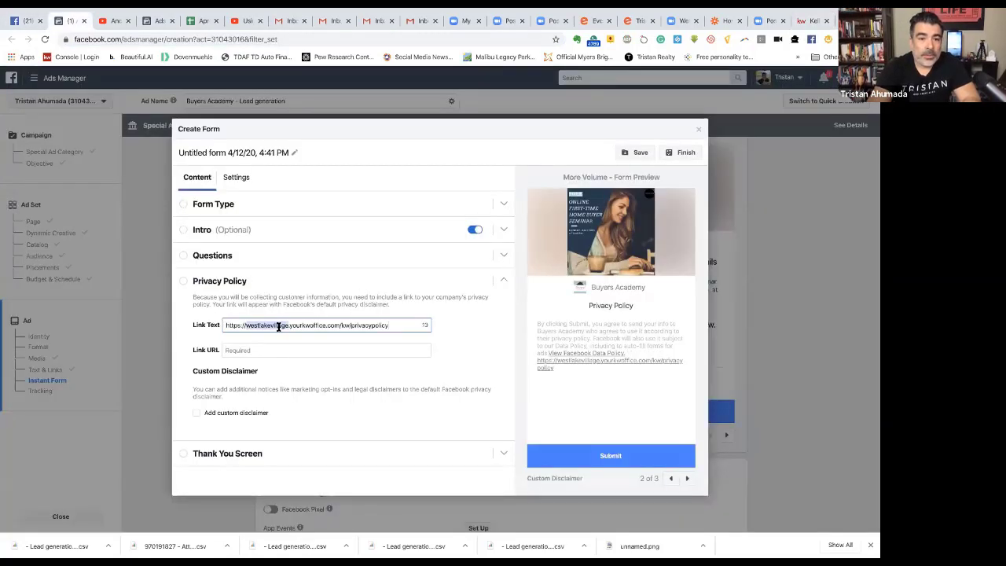
pyautogui.hotkey('ctrl', 'a')
pyautogui.hotkey('ctrl', 'x')
pyautogui.click(272, 350)
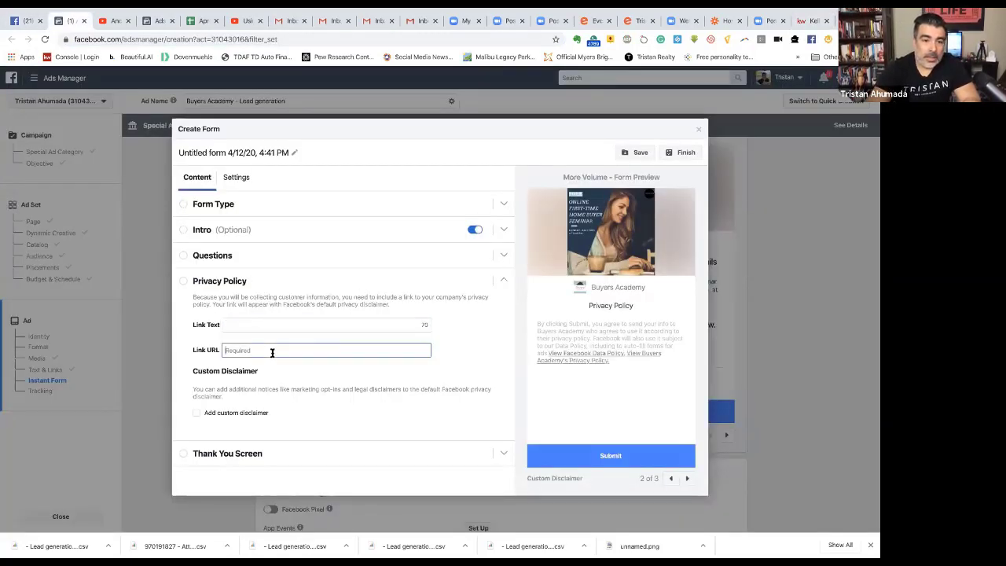
pyautogui.hotkey('ctrl', 'v')
# Set the Link Text of the form's privacy policy link to "Privacy Policy".
pyautogui.click(268, 326)
pyautogui.write('P')
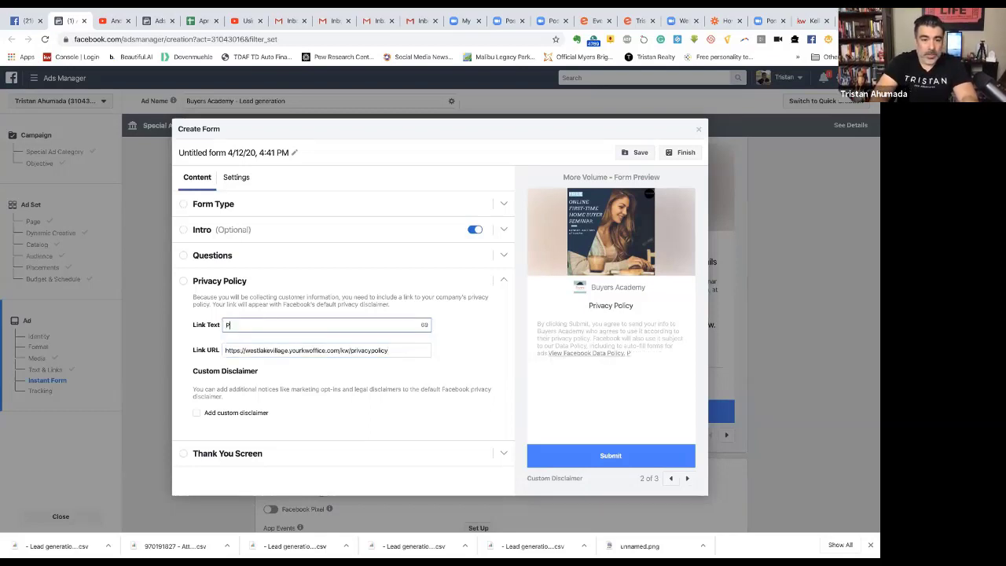
pyautogui.write('rivacy Policy')
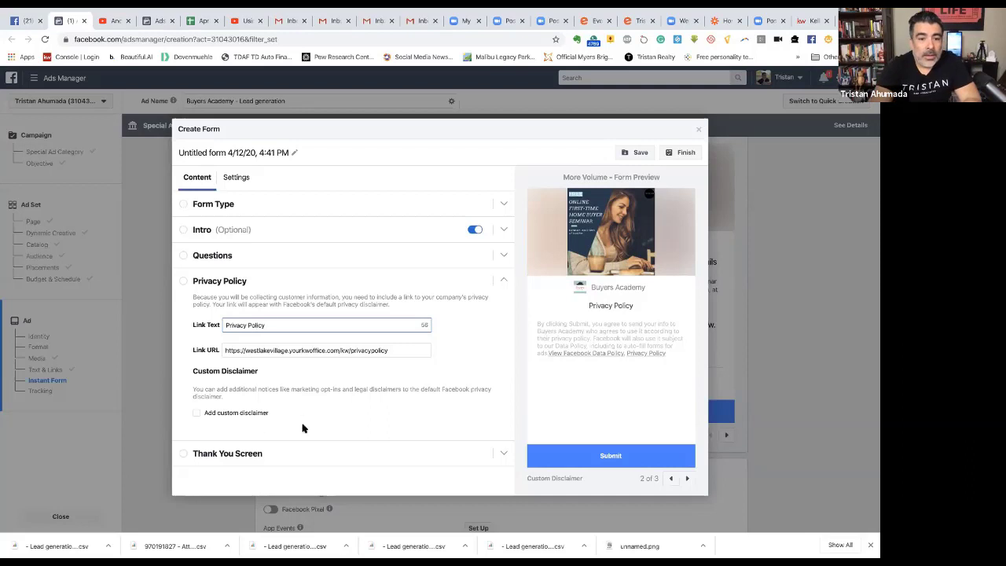
# Replace the Thank You Screen description with "You'll receive a link for the seminar on Sunday and we'll be reaching out to say hello.".
pyautogui.scroll(-1, 284, 417)
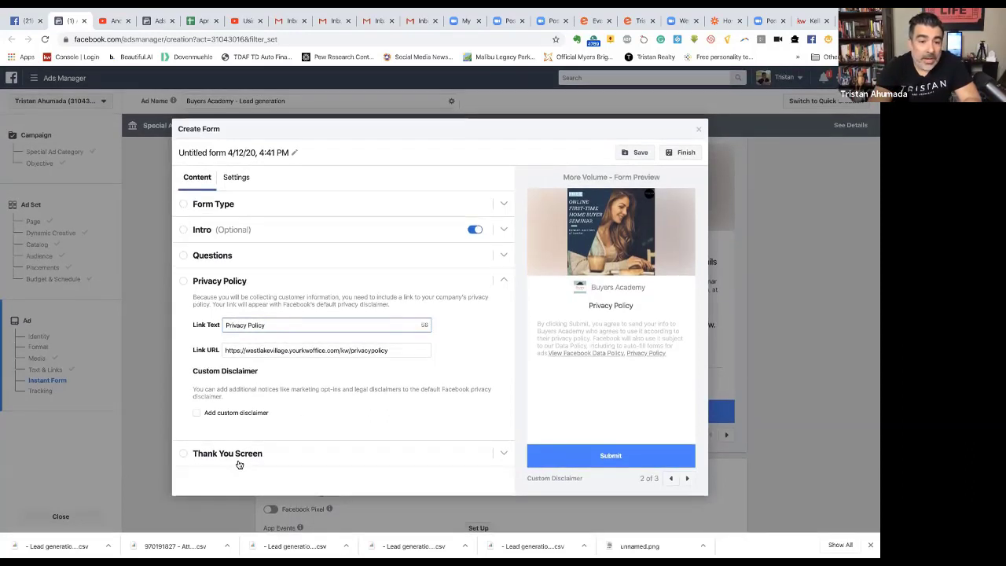
pyautogui.click(242, 455)
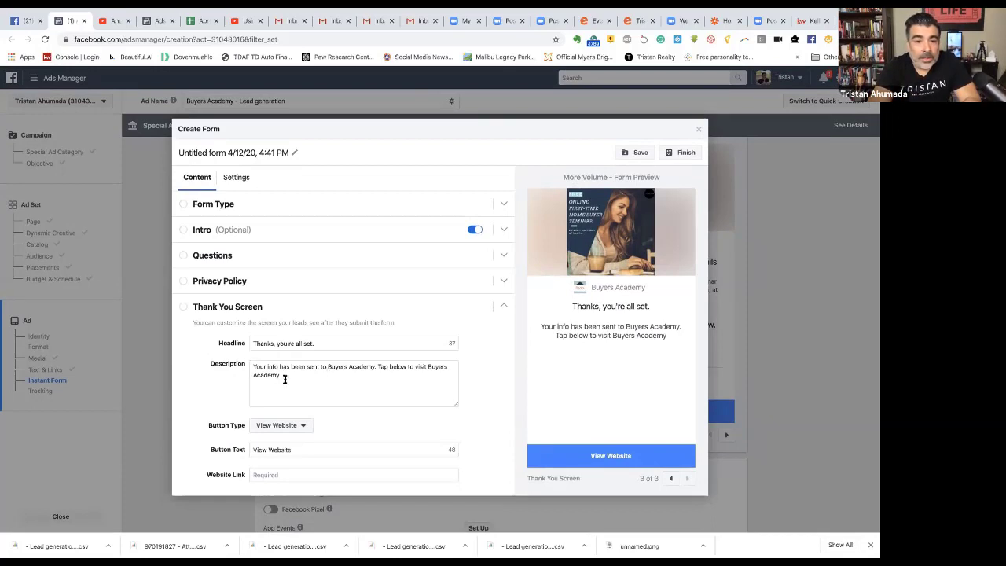
pyautogui.moveTo(287, 376); pyautogui.dragTo(252, 367)
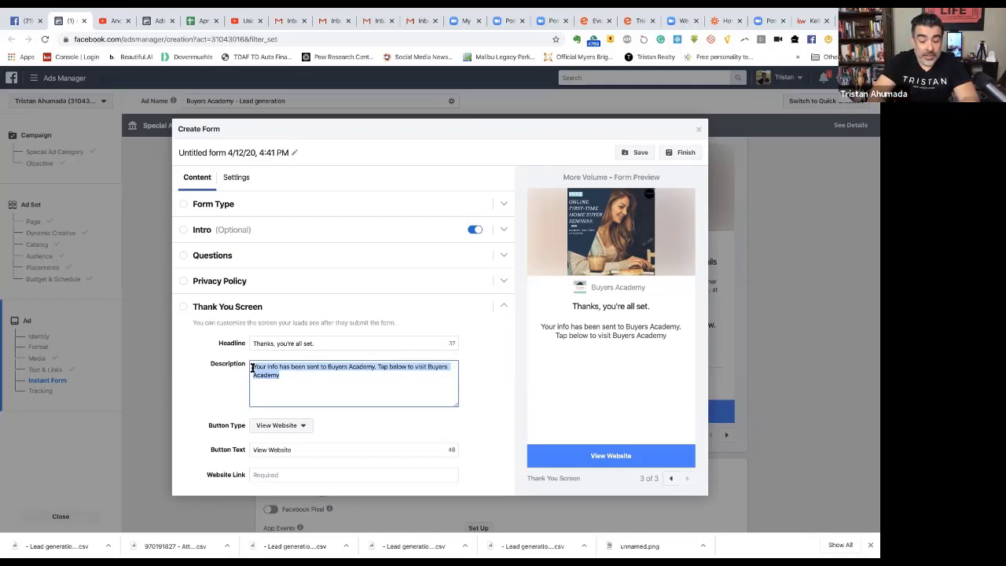
pyautogui.write("You'll receive a l")
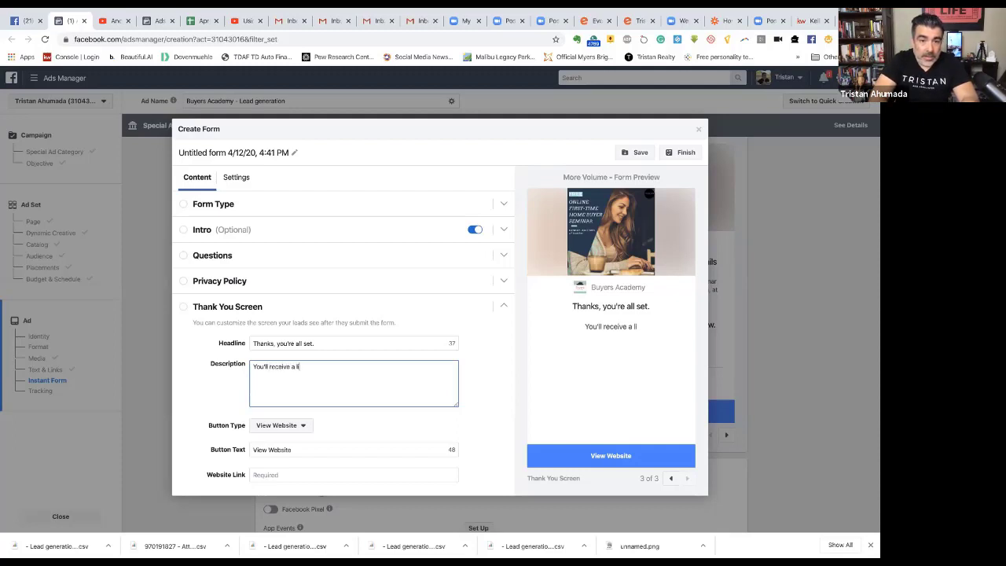
pyautogui.write('ink for the ')
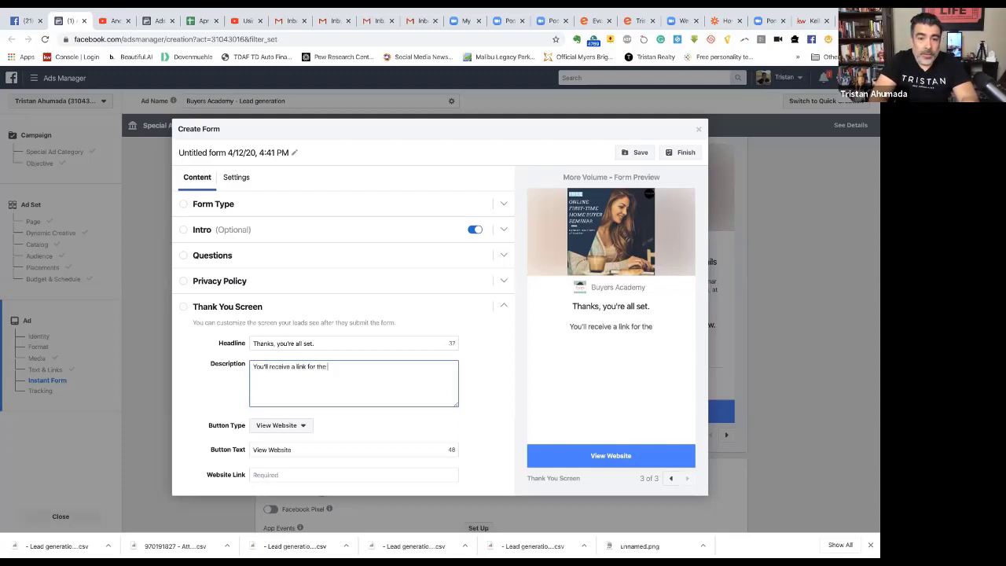
pyautogui.write('webinar on')
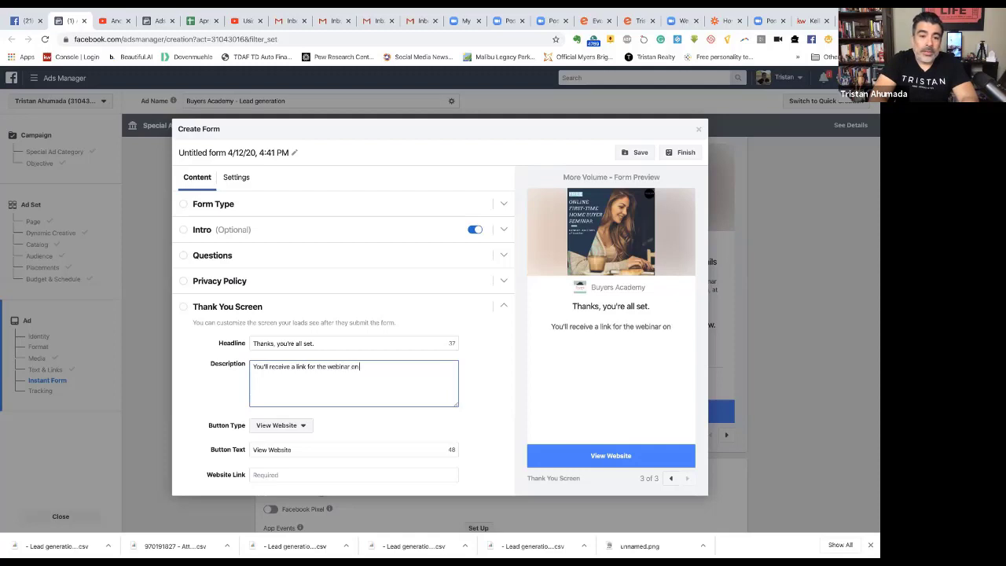
pyautogui.press('BackSpace')
pyautogui.press('BackSpace')
pyautogui.press('BackSpace')
pyautogui.press('BackSpace')
pyautogui.press('BackSpace')
pyautogui.press('BackSpace')
pyautogui.press('BackSpace')
pyautogui.press('BackSpace')
pyautogui.press('BackSpace')
pyautogui.press('BackSpace')
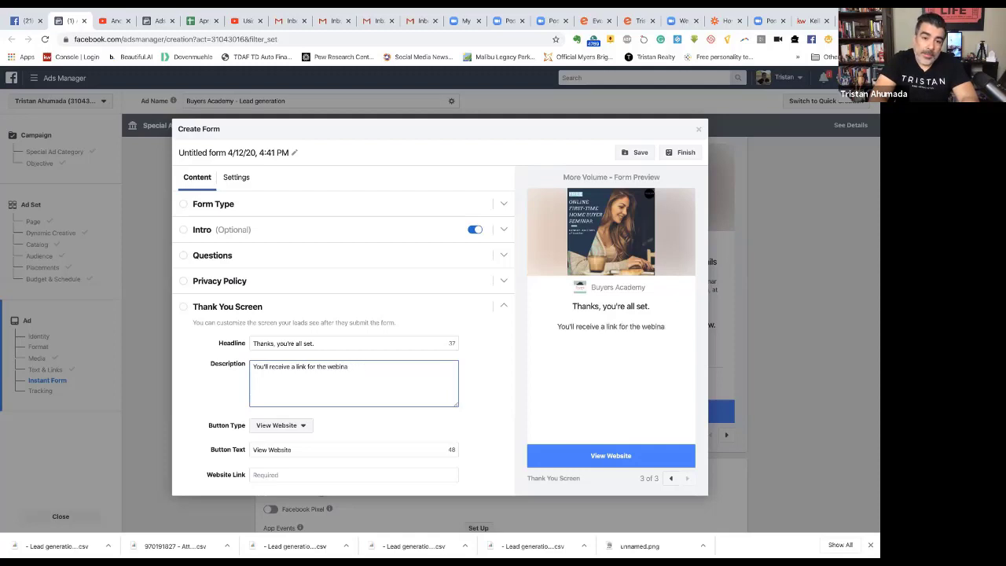
pyautogui.write('seminar on')
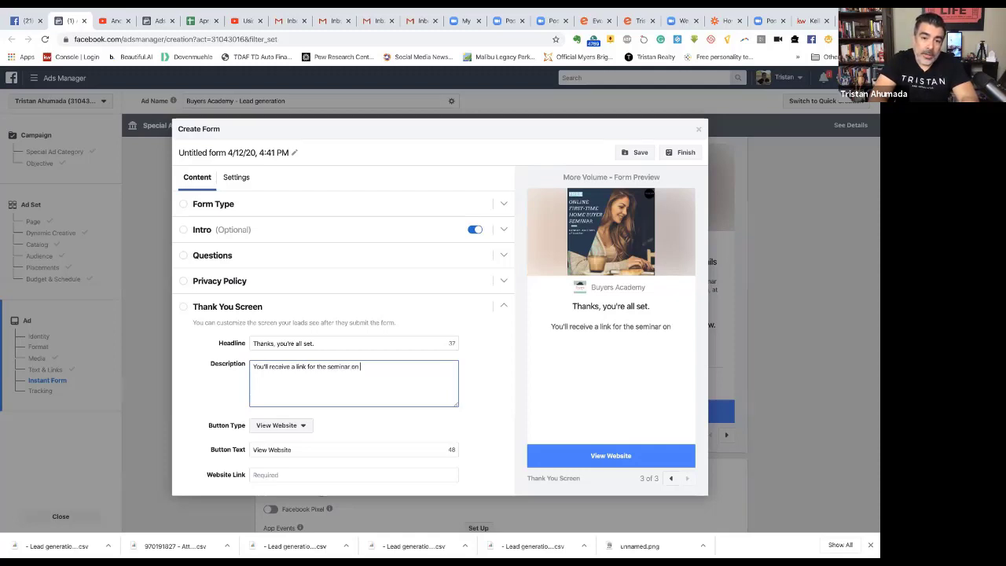
pyautogui.write(" Sunday and we'll be reaching out to say helllo.")
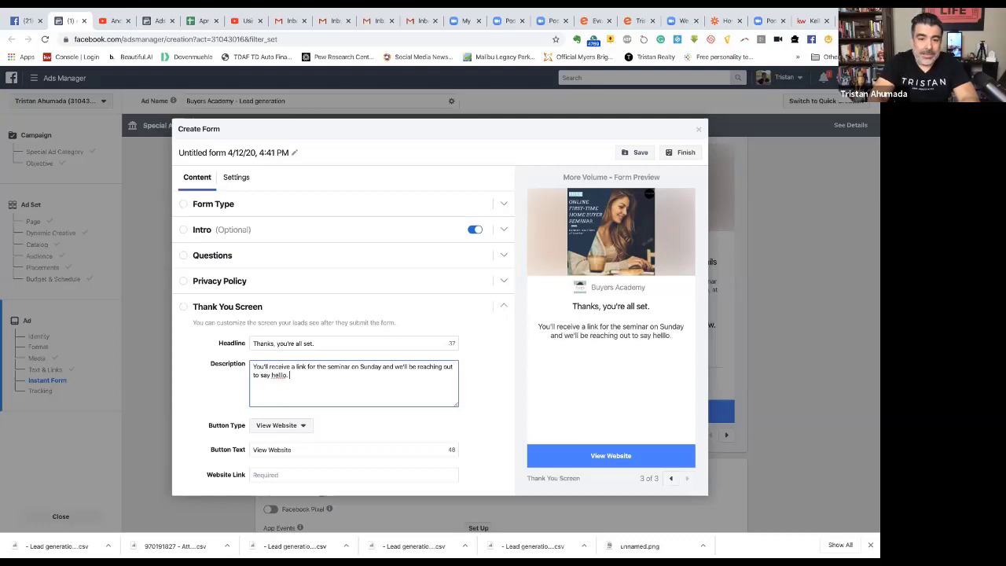
pyautogui.rightClick(277, 375)
pyautogui.click(304, 354)
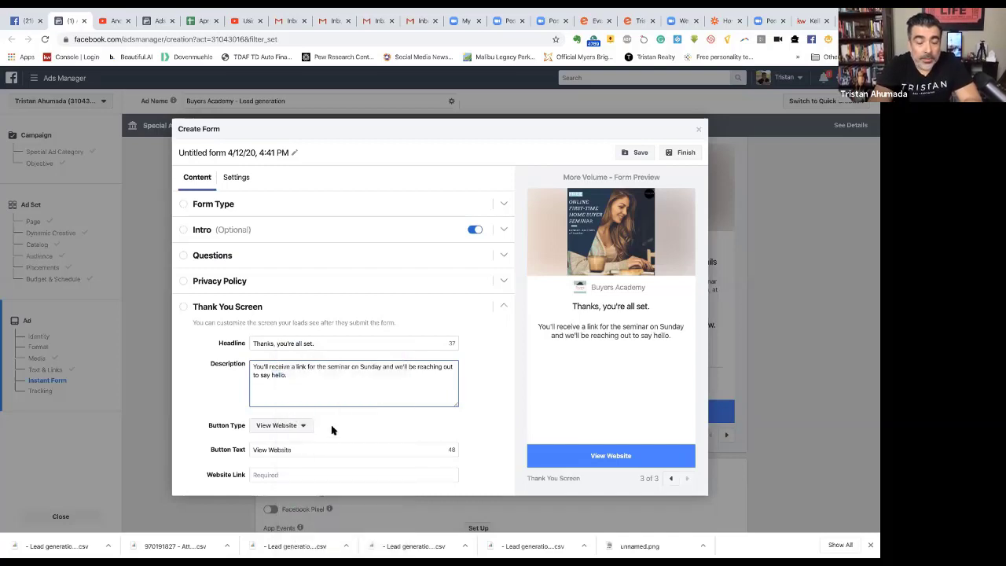
pyautogui.click(268, 475)
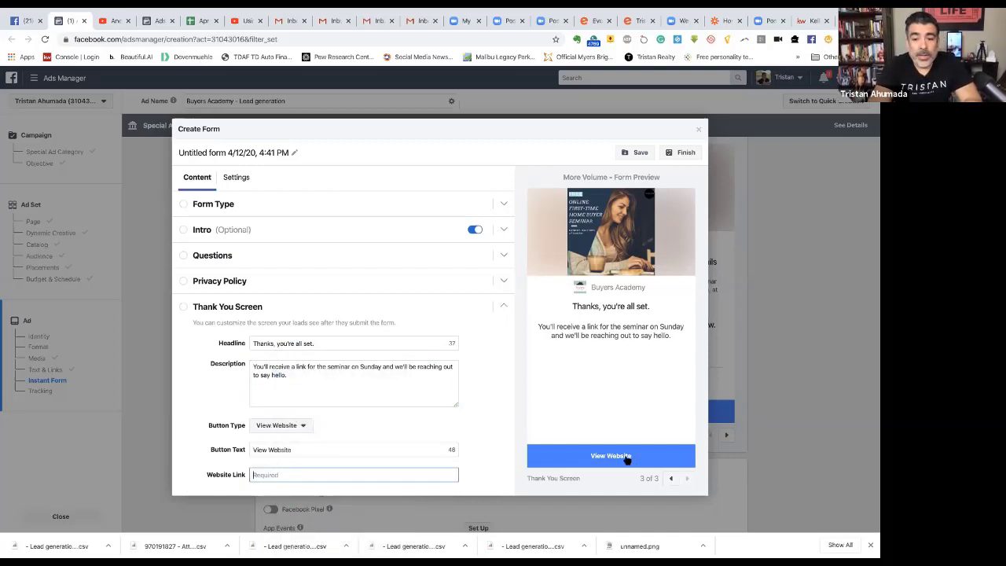
pyautogui.click(814, 22)
pyautogui.click(444, 39)
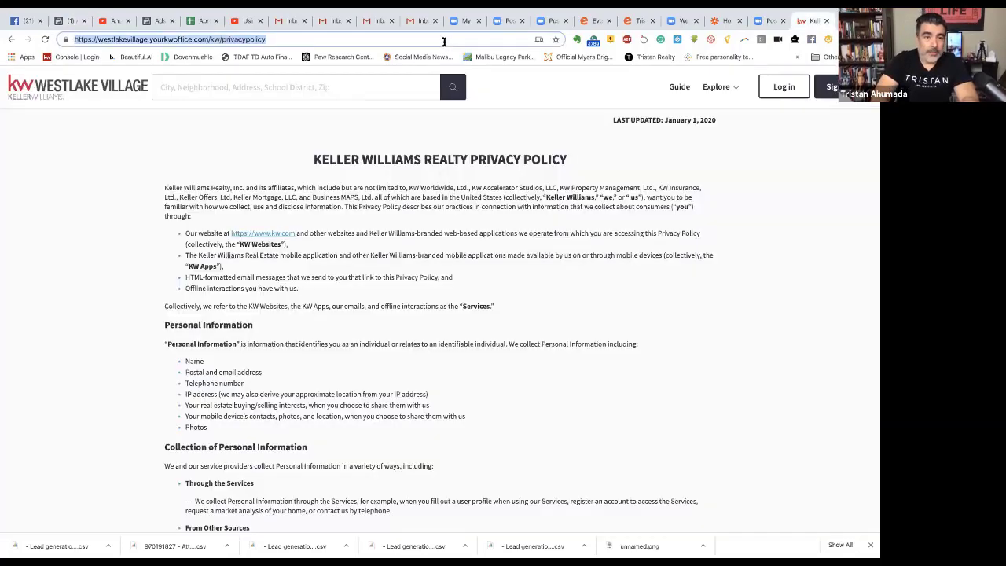
pyautogui.write('your')
pyautogui.press('Return')
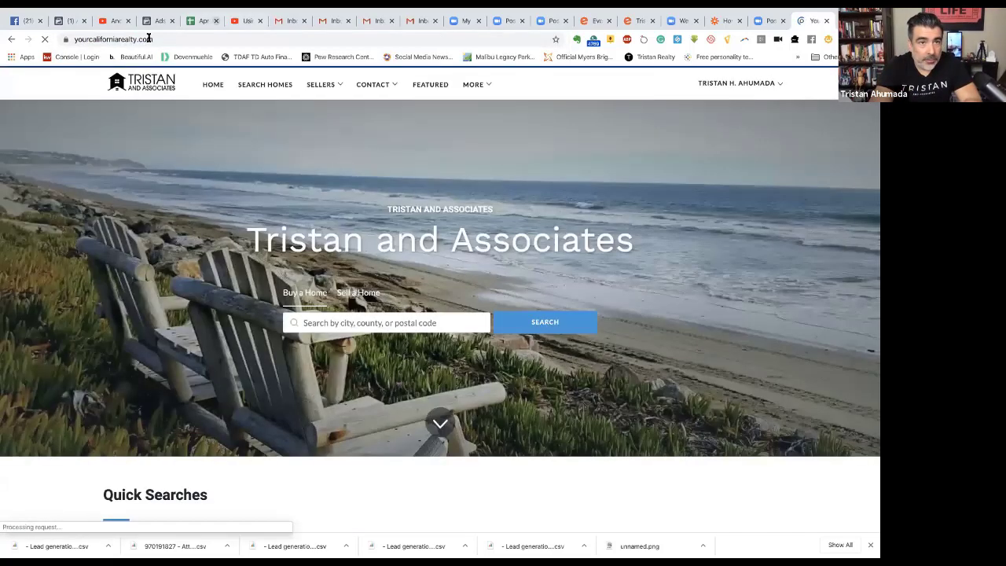
pyautogui.click(149, 38)
pyautogui.hotkey('ctrl', 'c')
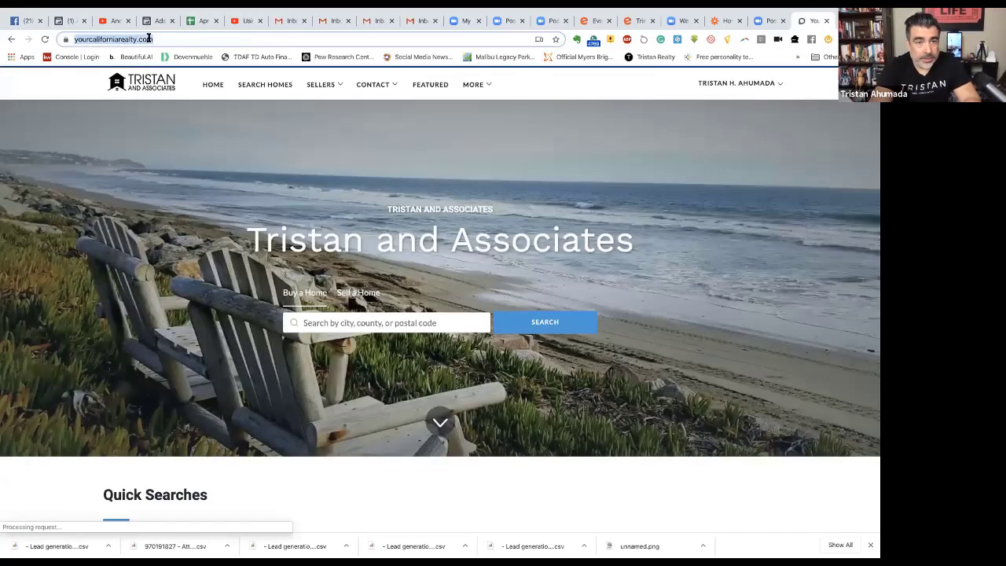
pyautogui.click(60, 20)
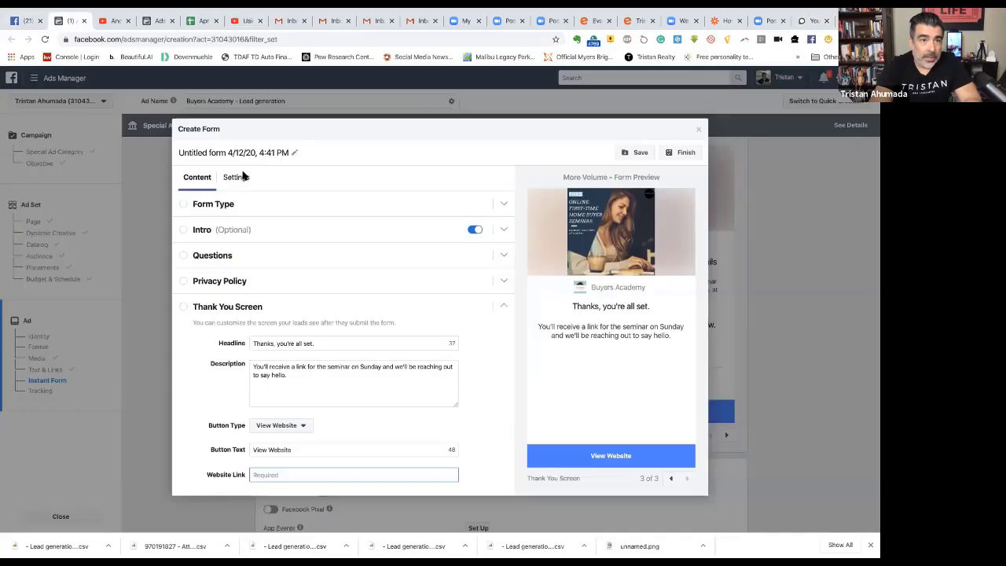
pyautogui.click(290, 475)
pyautogui.hotkey('ctrl', 'v')
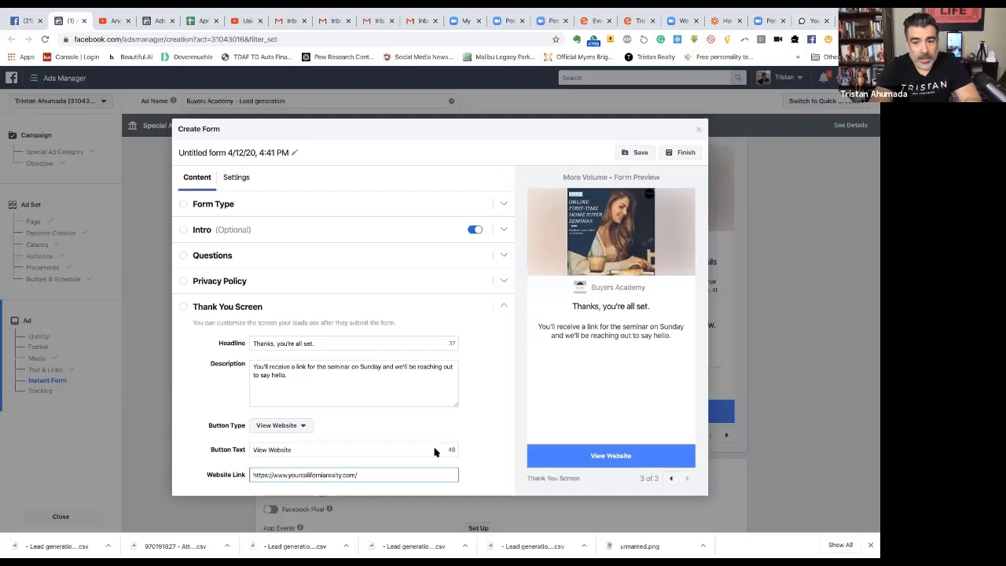
pyautogui.scroll(-1, 484, 447)
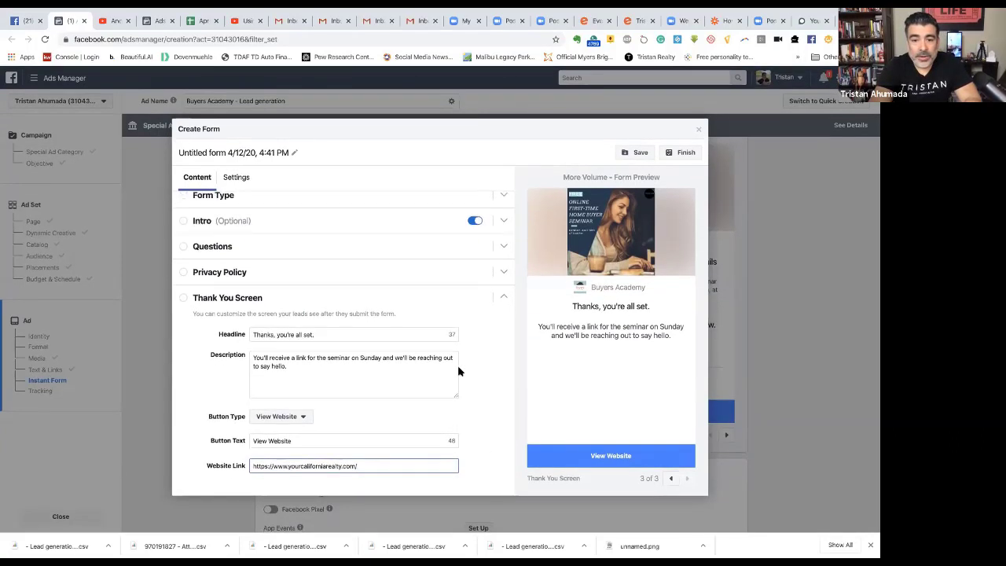
pyautogui.scroll(1, 459, 371)
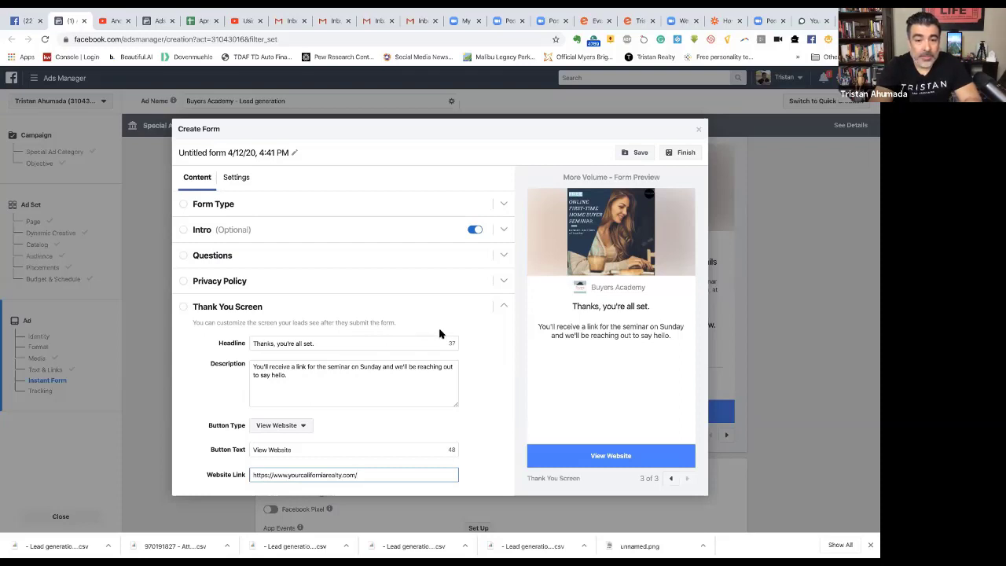
# Review all three pages of the form preview, including the contact fields, the 90-day question's answer choices, the privacy notice and the thank-you message.
pyautogui.click(674, 478)
pyautogui.click(673, 478)
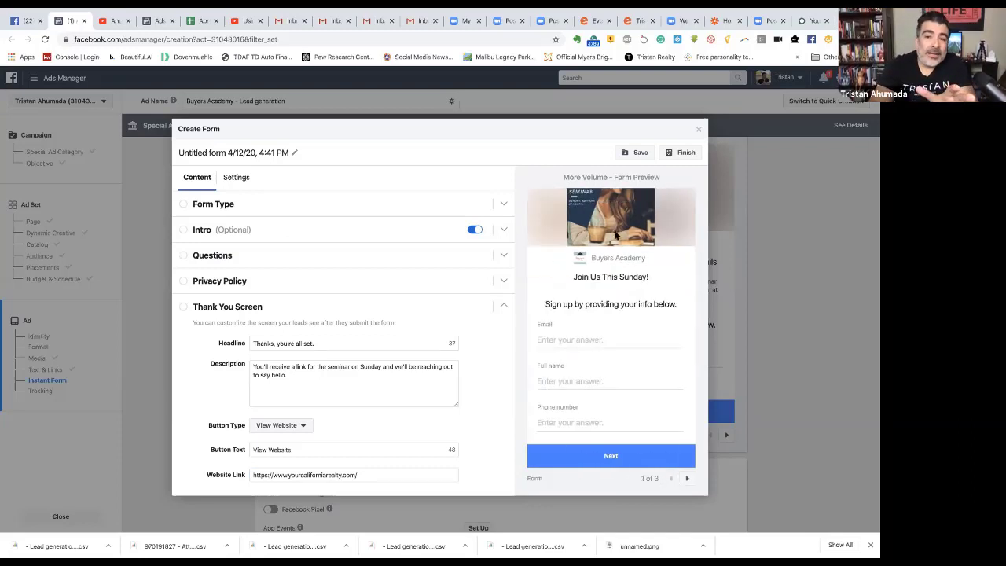
pyautogui.scroll(-1, 594, 318)
pyautogui.scroll(1, 593, 318)
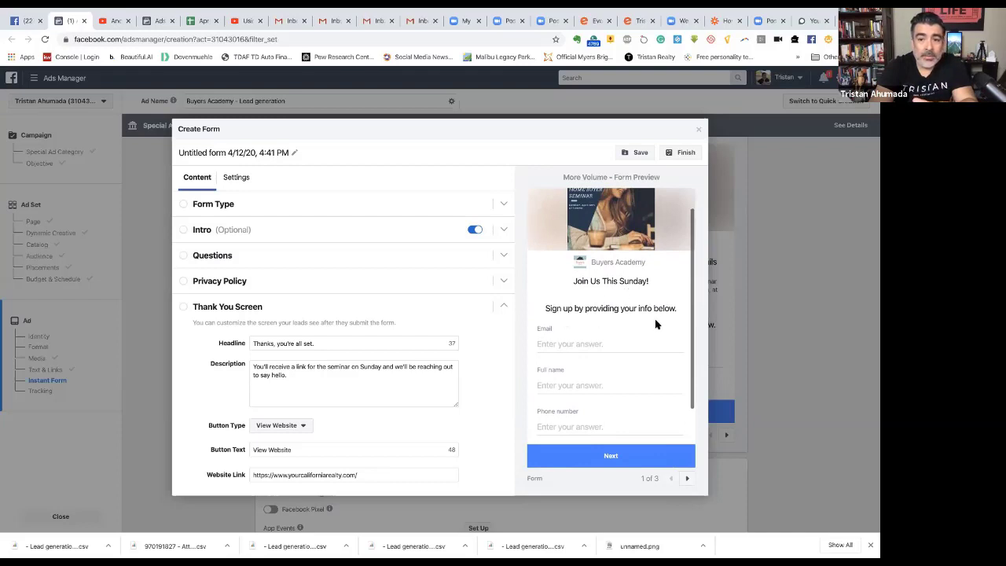
pyautogui.scroll(-1, 614, 330)
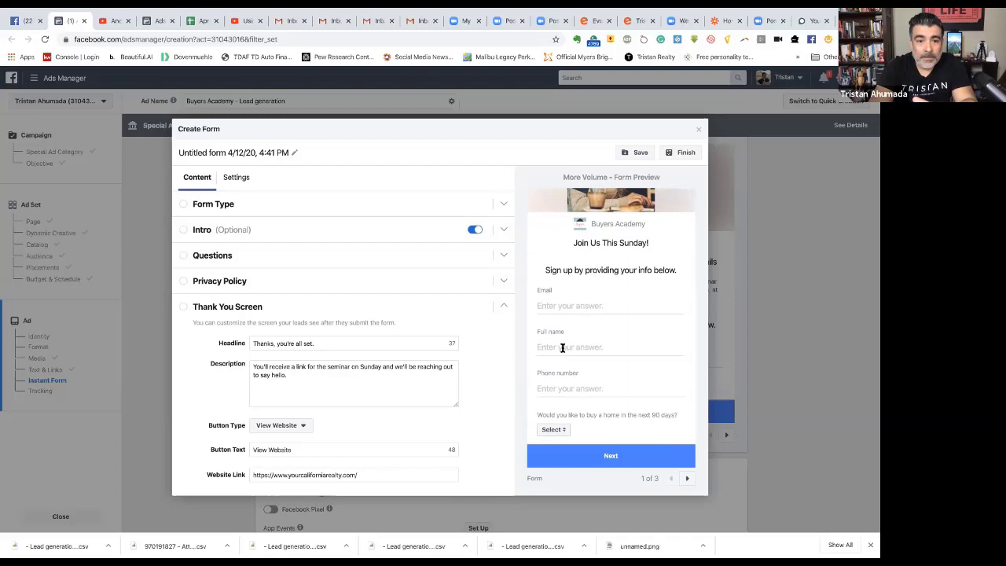
pyautogui.scroll(-1, 583, 384)
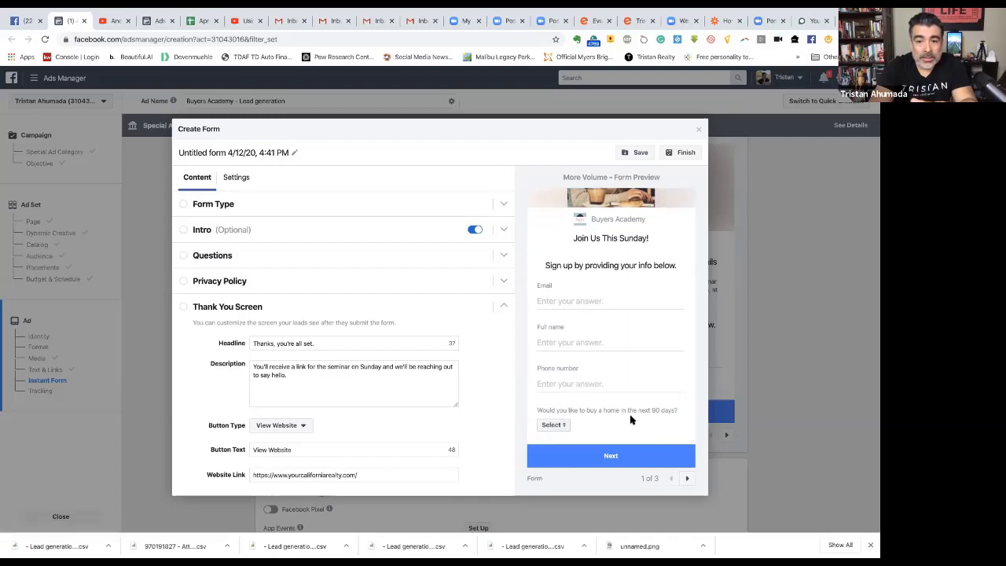
pyautogui.click(564, 425)
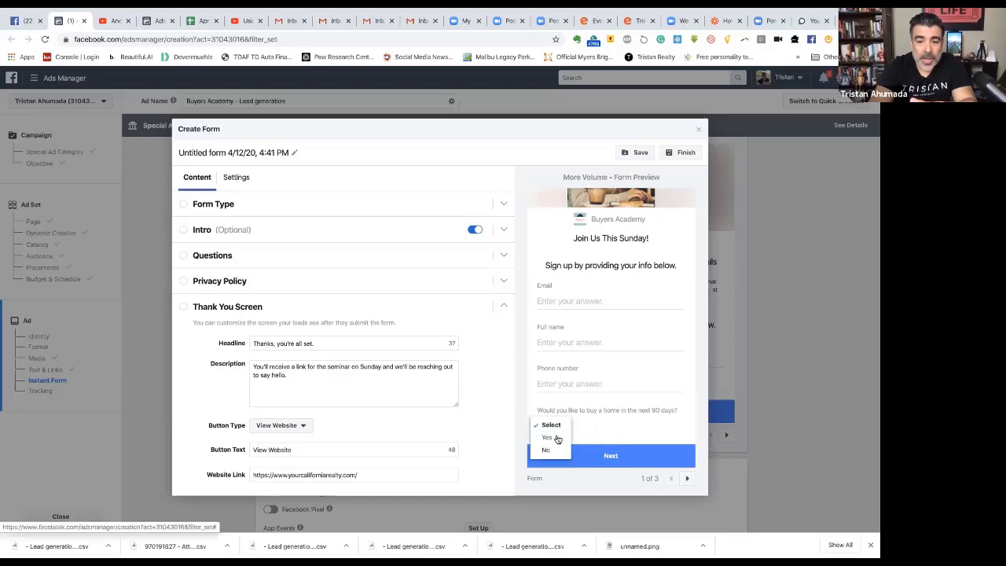
pyautogui.click(600, 427)
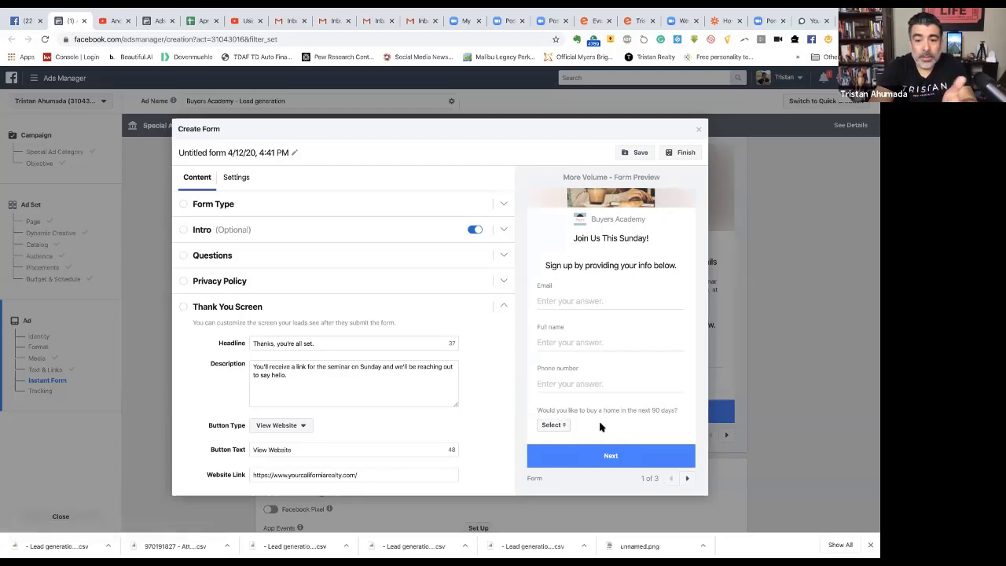
pyautogui.click(687, 478)
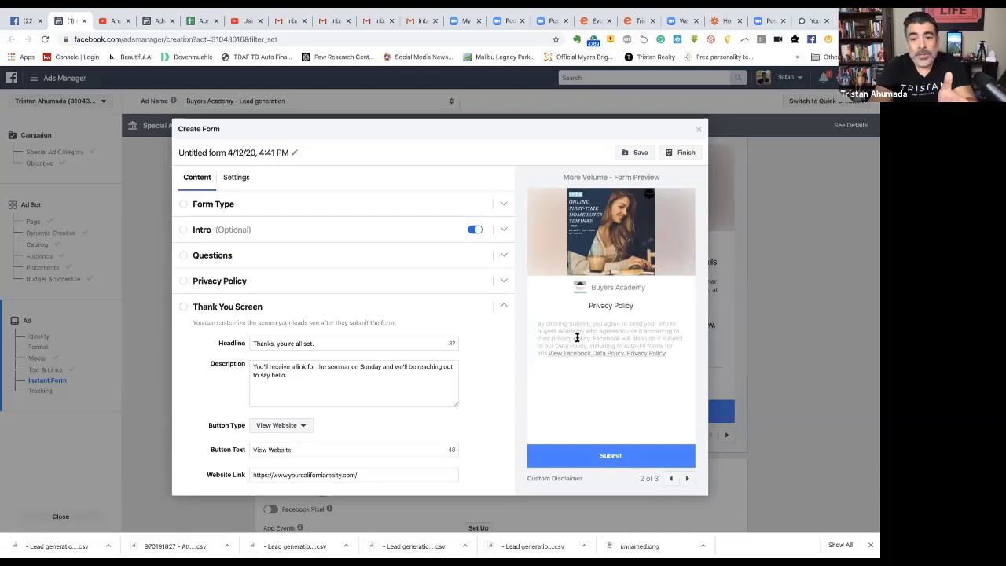
pyautogui.click(687, 478)
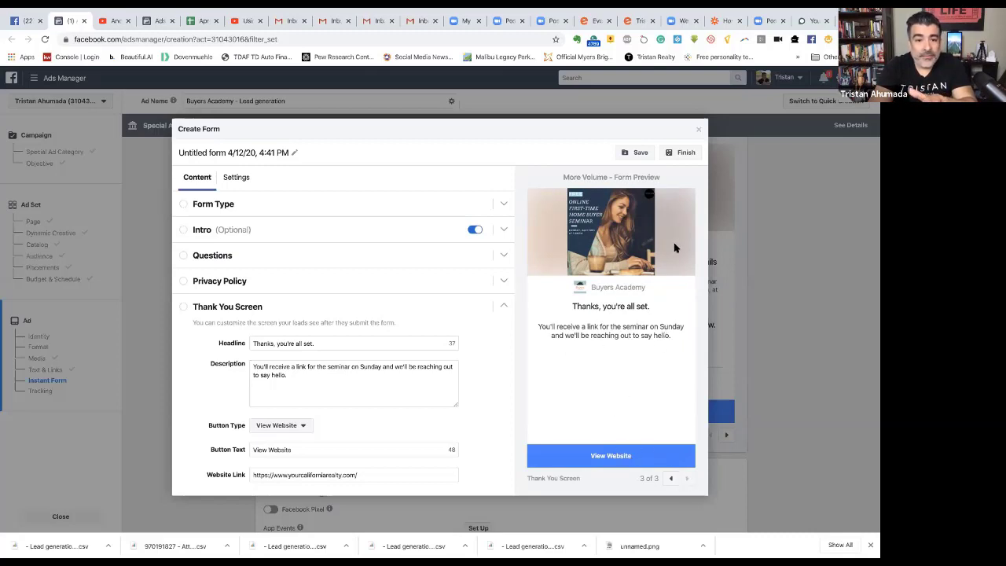
# Set the Intro paragraph to "We'll see you on Sunday to go over the process of purchasing a home in California!" and finish the form.
pyautogui.click(685, 154)
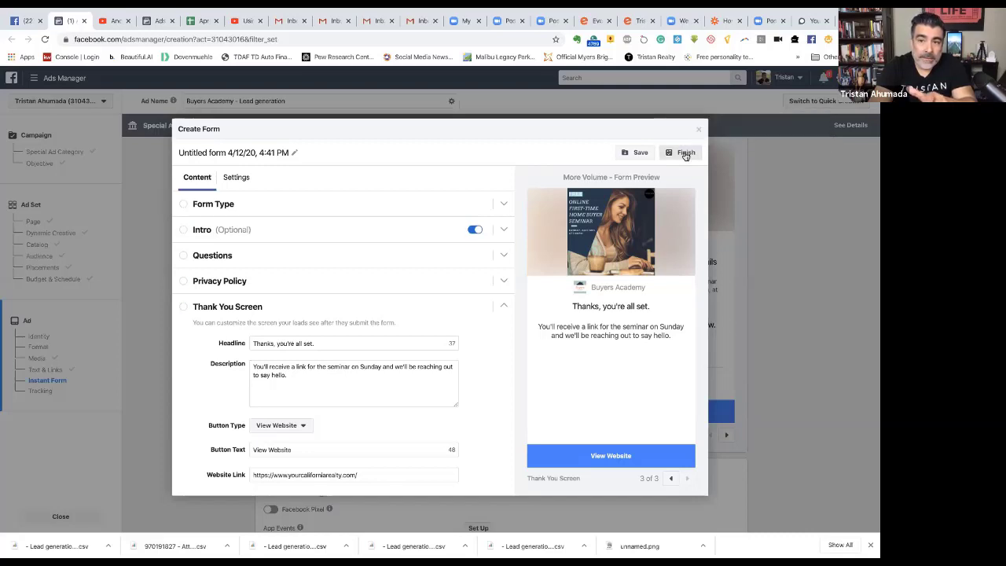
pyautogui.click(233, 230)
pyautogui.click(296, 382)
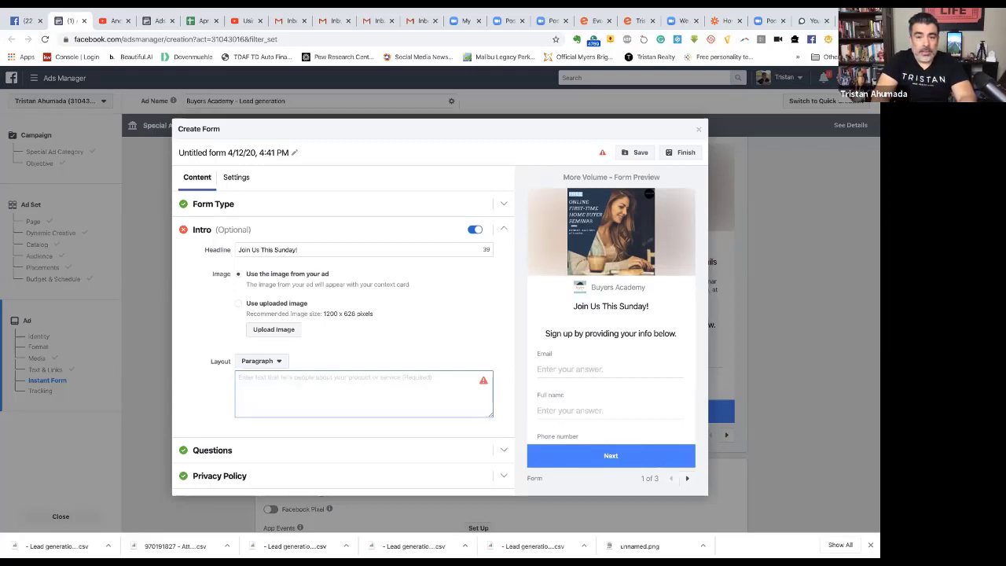
pyautogui.write("We'll see yo")
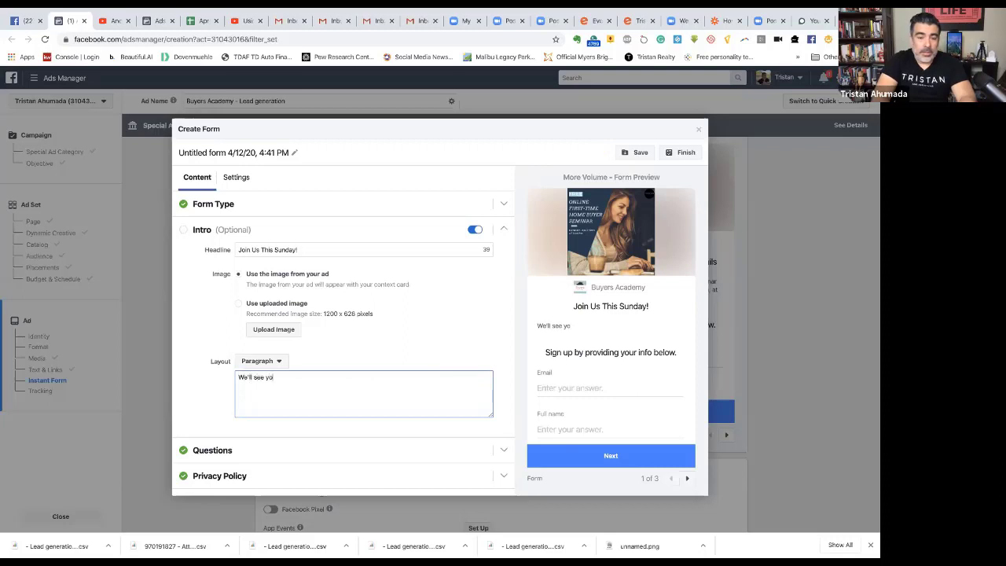
pyautogui.write('u on Sunday to')
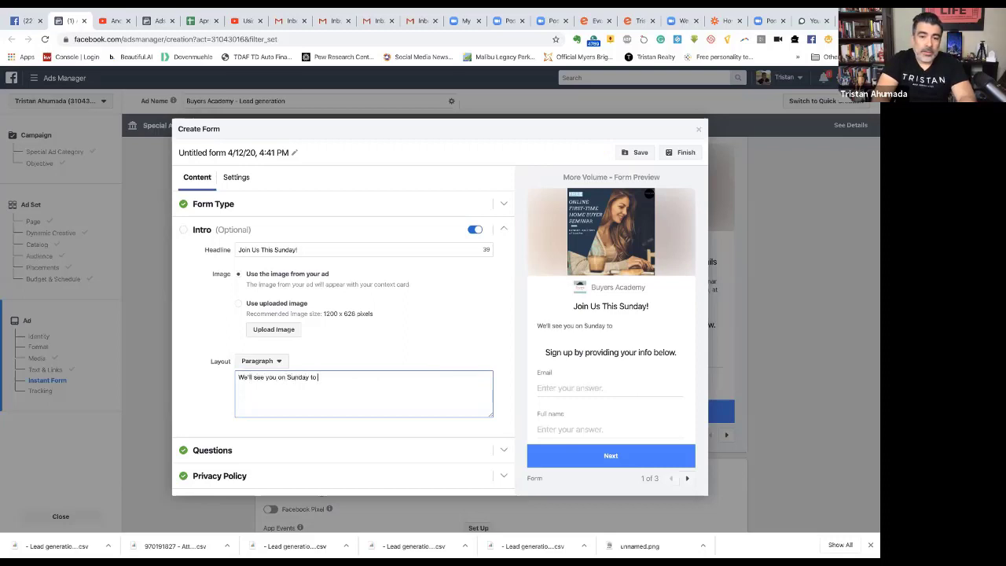
pyautogui.write(' go over the proces')
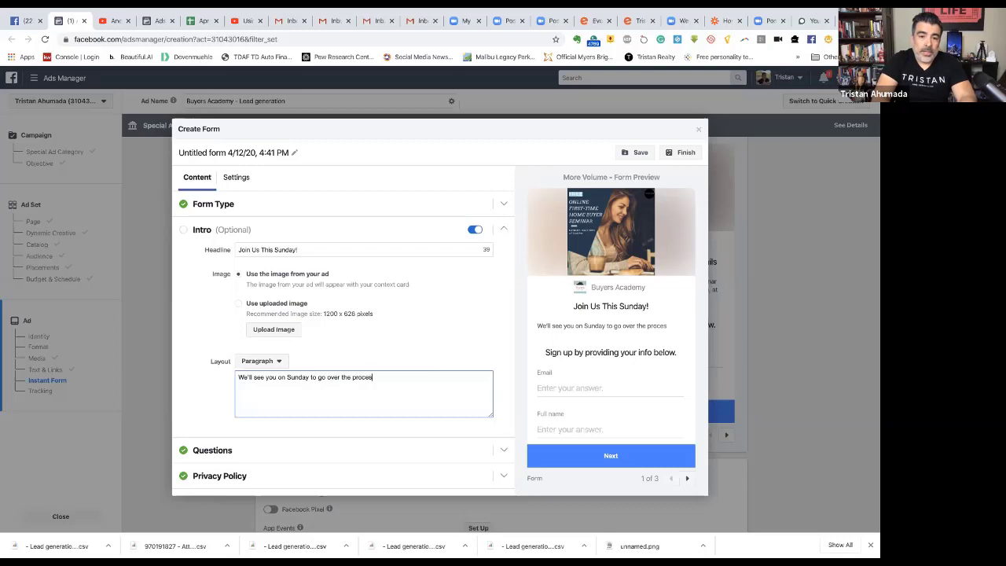
pyautogui.write('s of purchasing a home in California!')
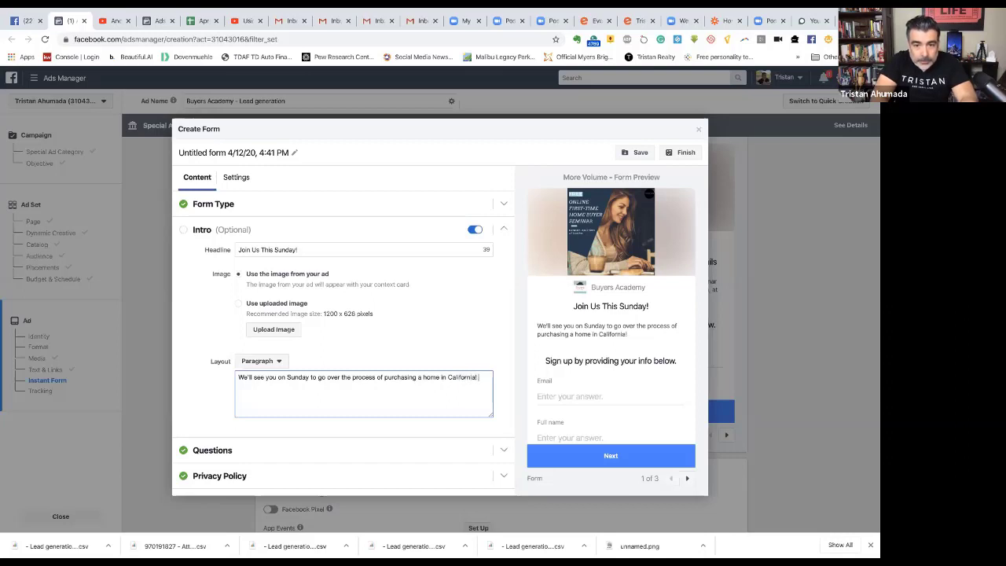
pyautogui.scroll(-1, 460, 402)
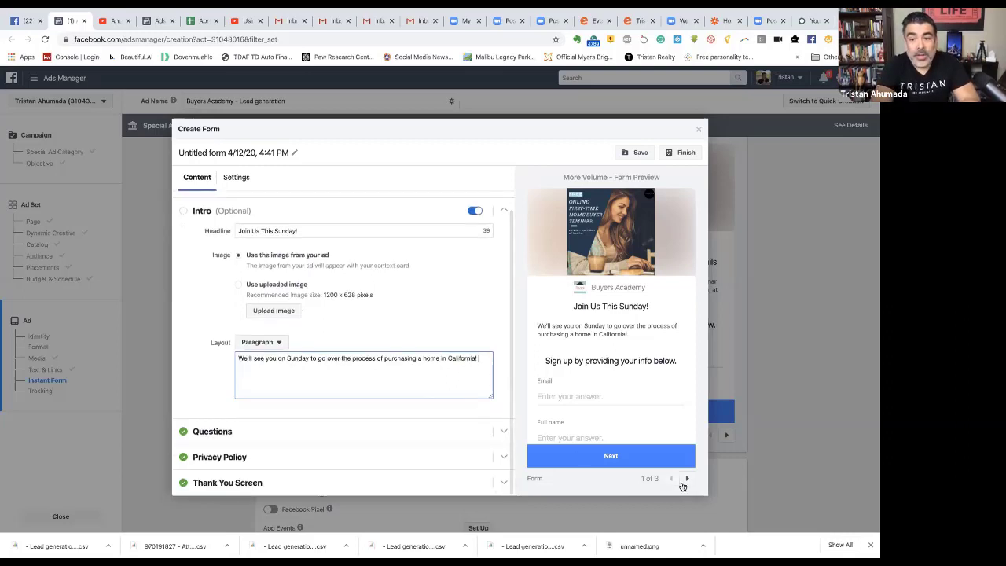
pyautogui.click(679, 155)
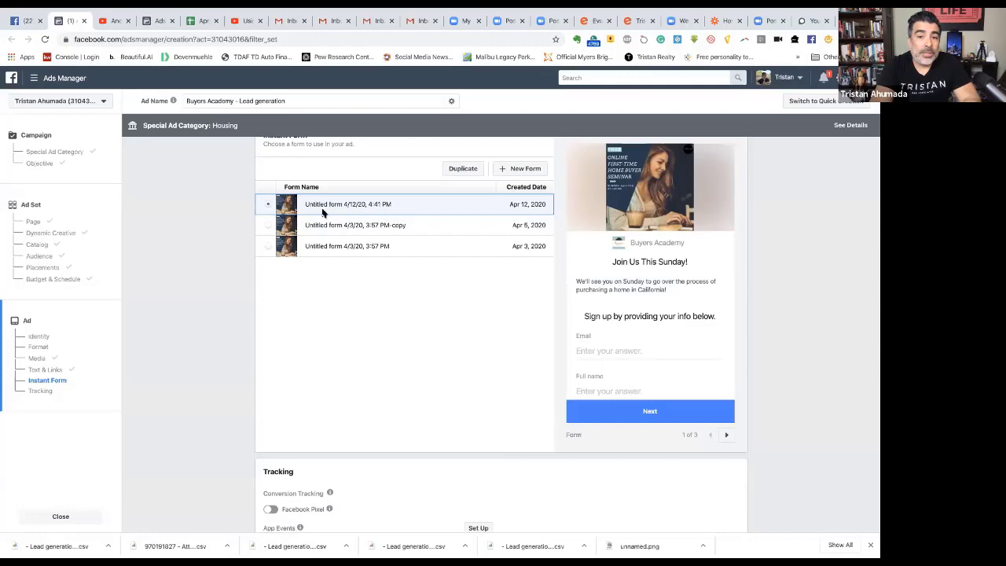
# Add a closing line to the ad's Primary Text, after a blank line, reading "Keller Williams World Class Lic#".
pyautogui.scroll(2, 388, 319)
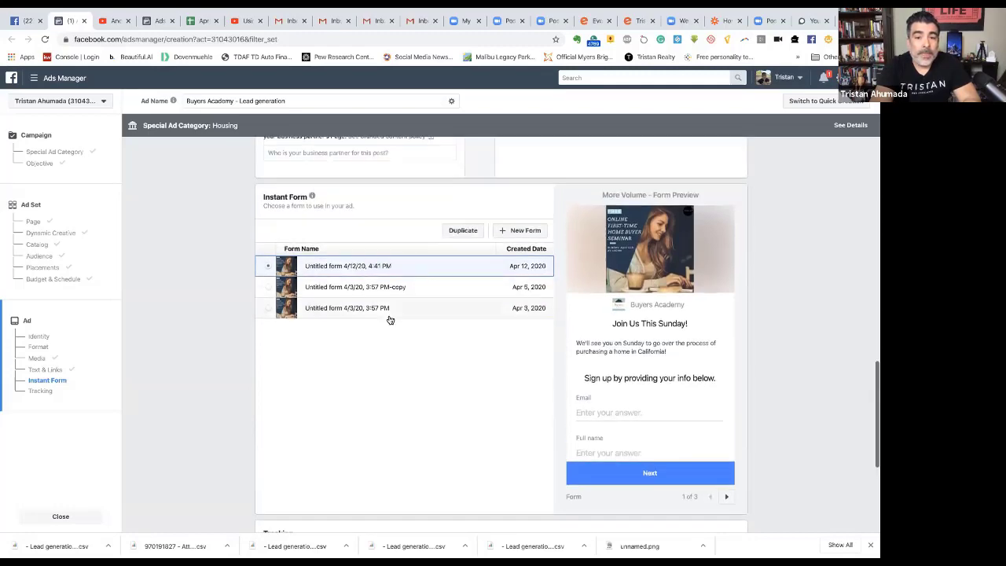
pyautogui.scroll(5, 397, 328)
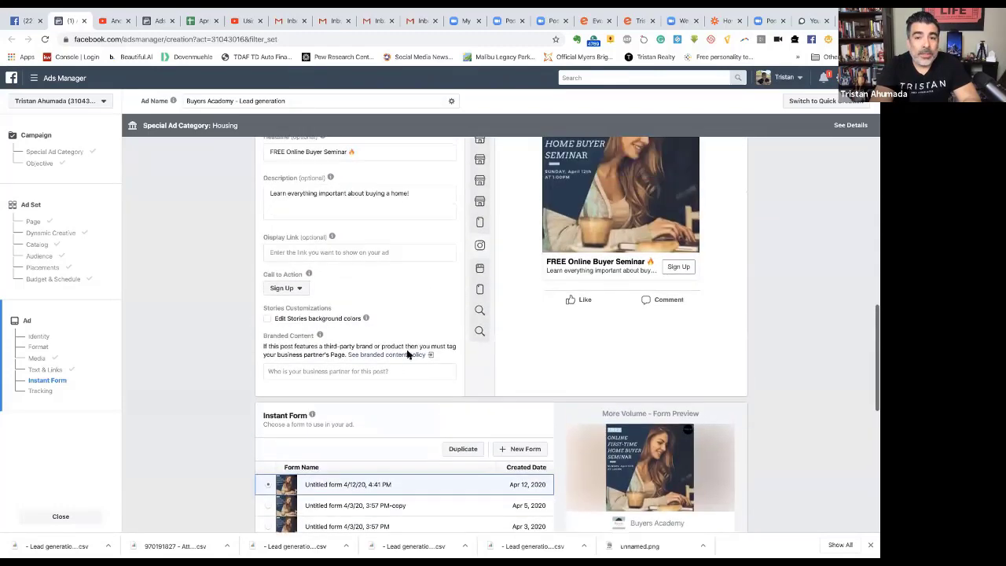
pyautogui.scroll(1, 392, 330)
pyautogui.click(367, 263)
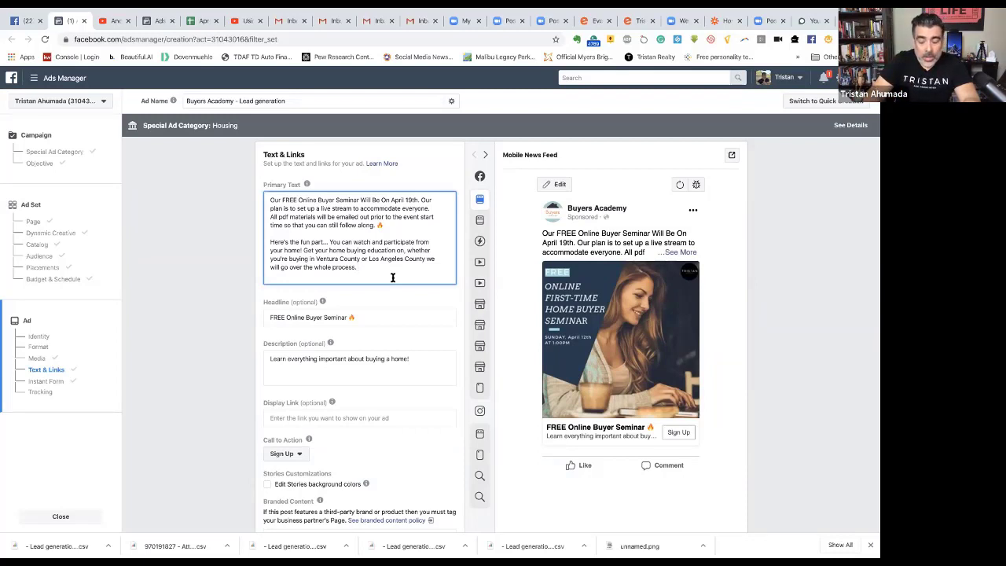
pyautogui.press('Return')
pyautogui.press('Return')
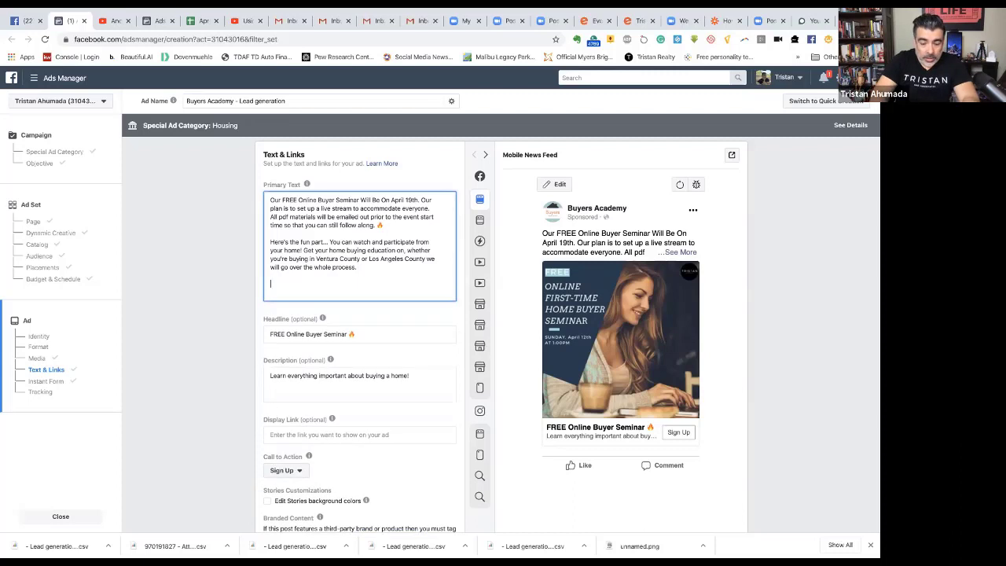
pyautogui.write('Keller Williams World C')
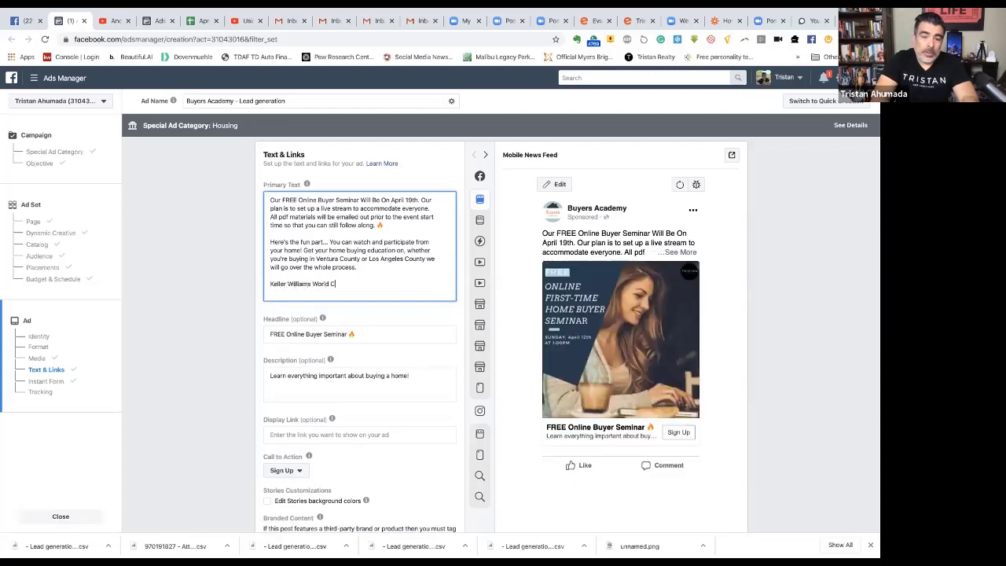
pyautogui.write('lass Lic#')
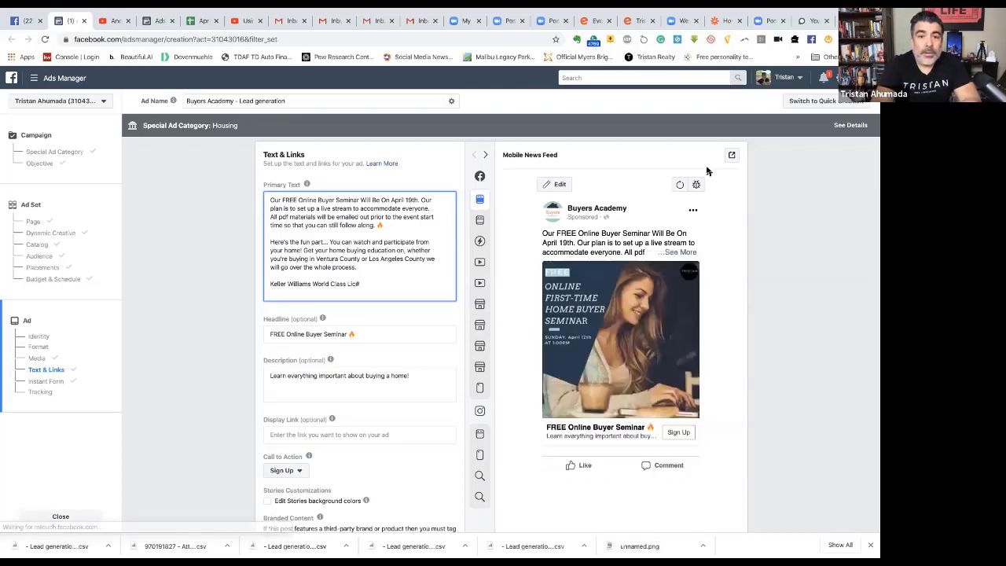
# Look up the brokerage's office address in the footer of the Keller Williams Westlake Village website's home page.
pyautogui.click(803, 21)
pyautogui.click(766, 22)
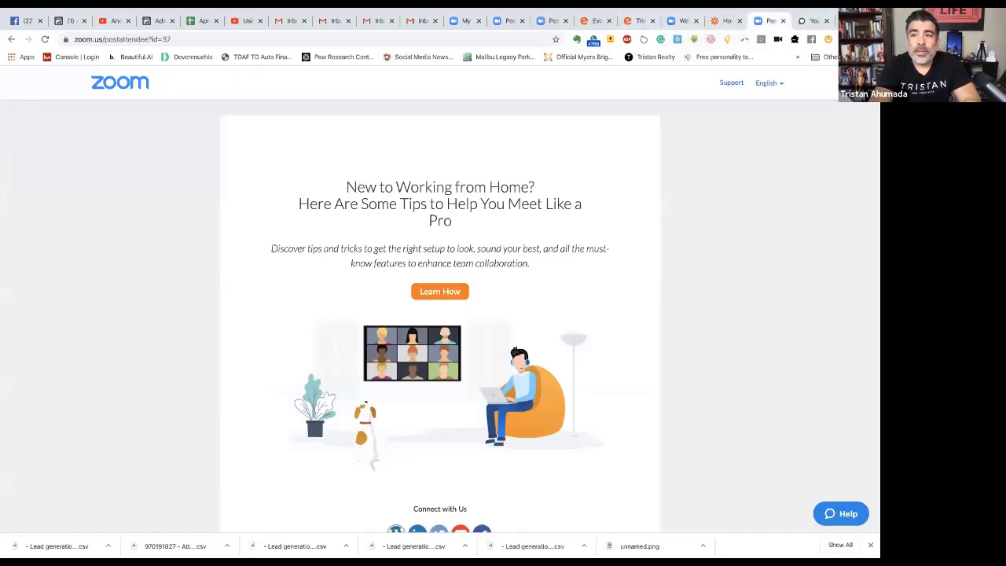
pyautogui.click(811, 21)
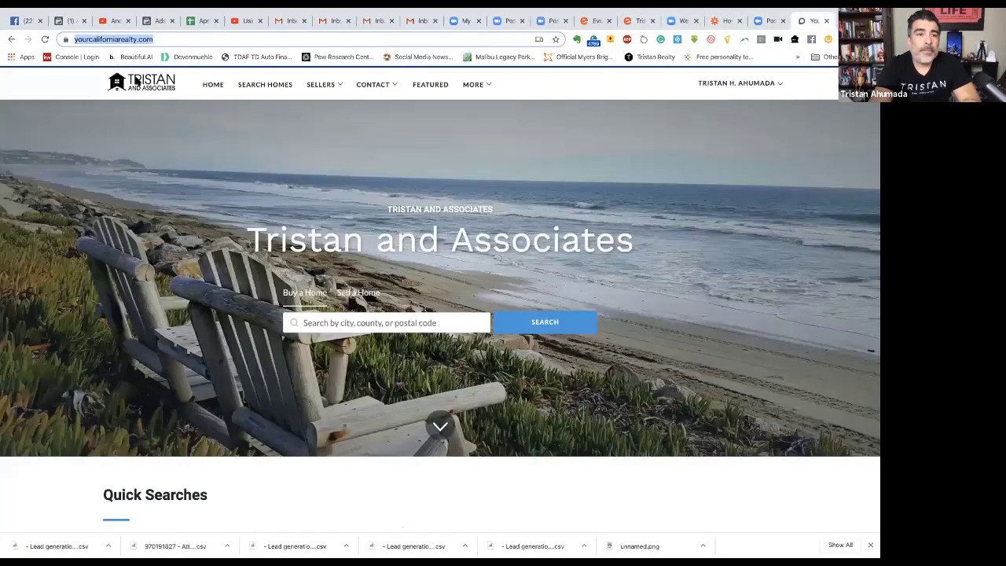
pyautogui.click(10, 40)
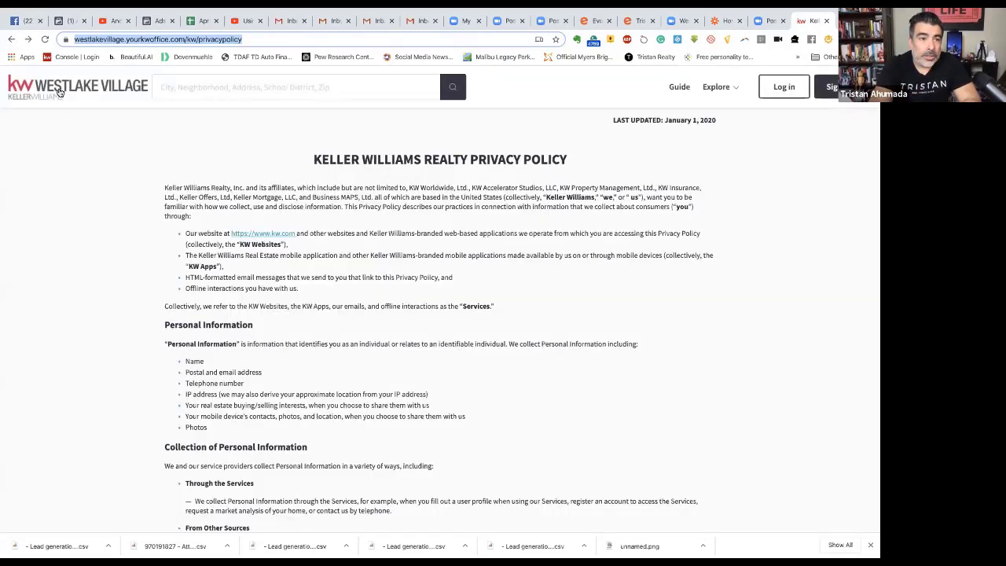
pyautogui.click(60, 92)
pyautogui.scroll(-15, 319, 260)
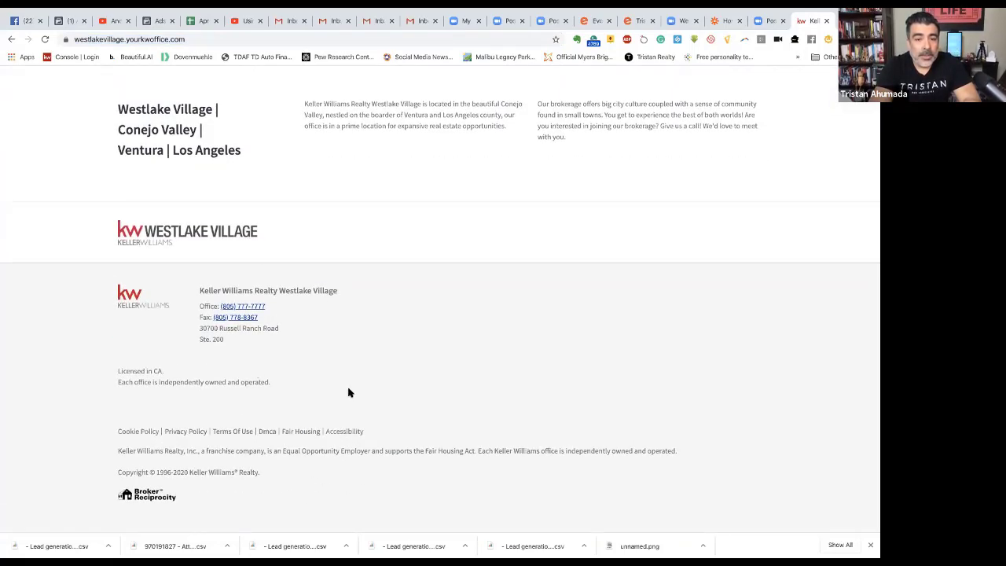
pyautogui.scroll(3, 350, 392)
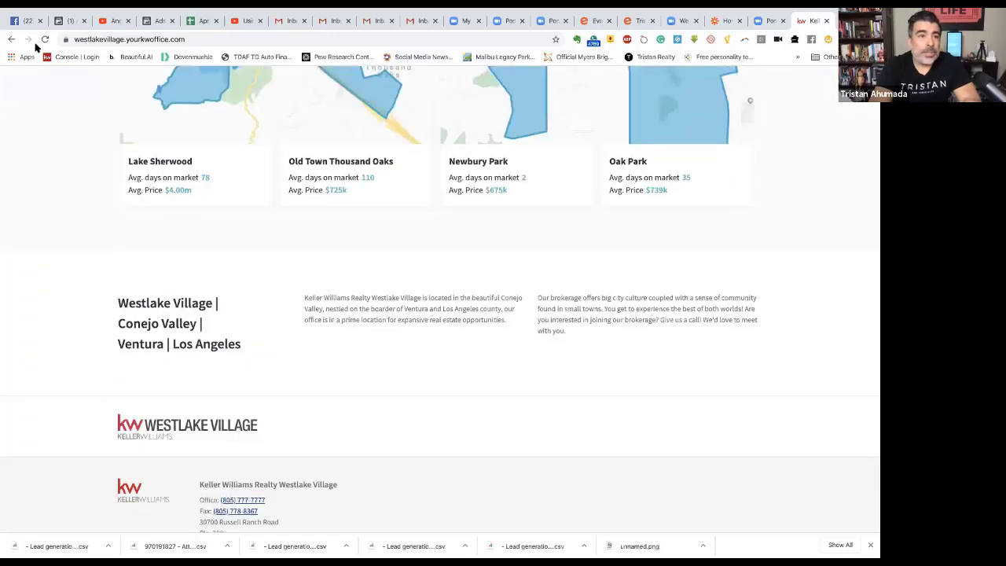
# Return to the ad in Ads Manager and complete the Primary Text's brokerage line with the real estate licence number.
pyautogui.click(70, 22)
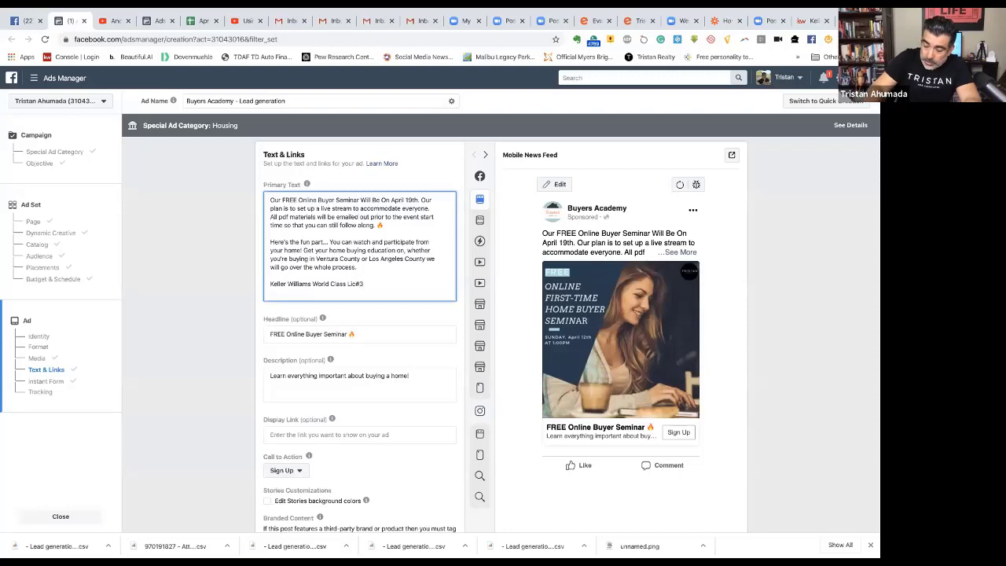
pyautogui.press('BackSpace')
pyautogui.write('01373444')
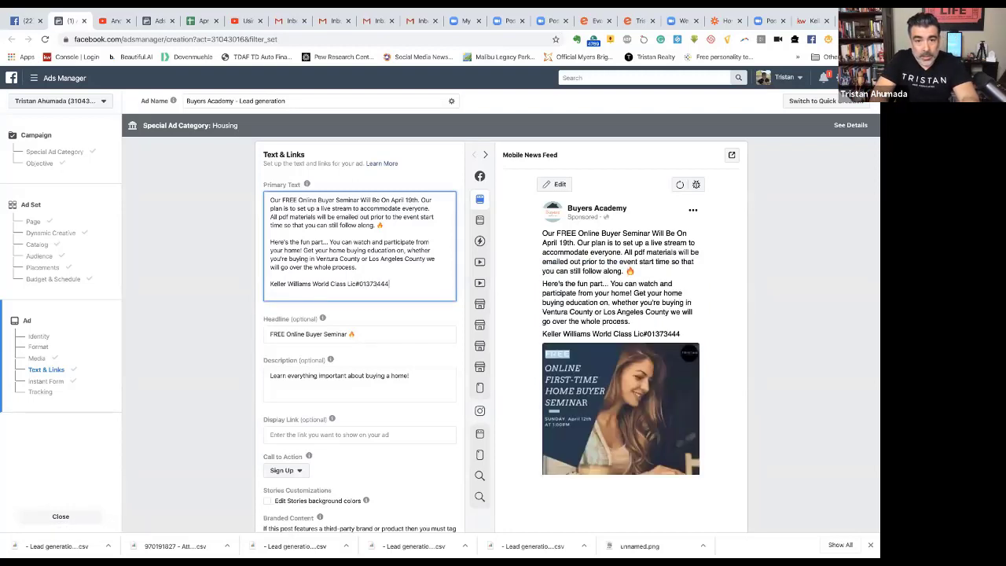
# Enter the brokerage's full office address, including suite, city, state and zip code, on a new line below the licence number.
pyautogui.press('Return')
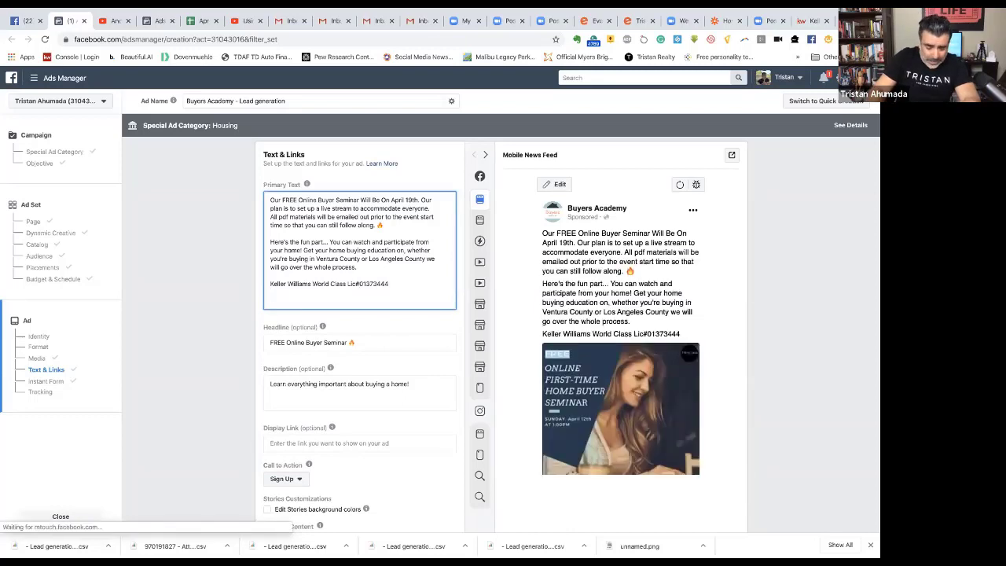
pyautogui.write('307000 Russell Ranch Rd')
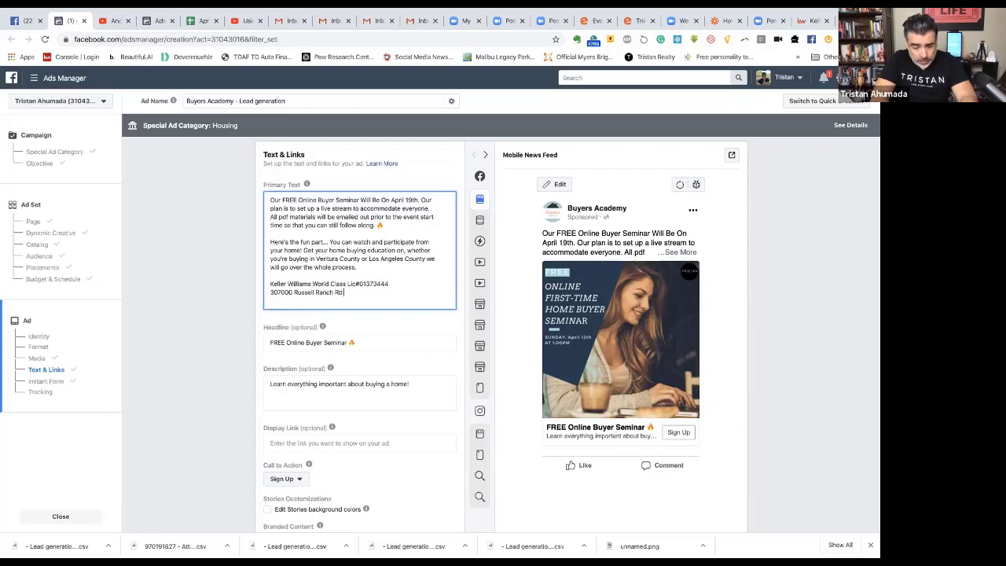
pyautogui.write(' #200 Westlake Village')
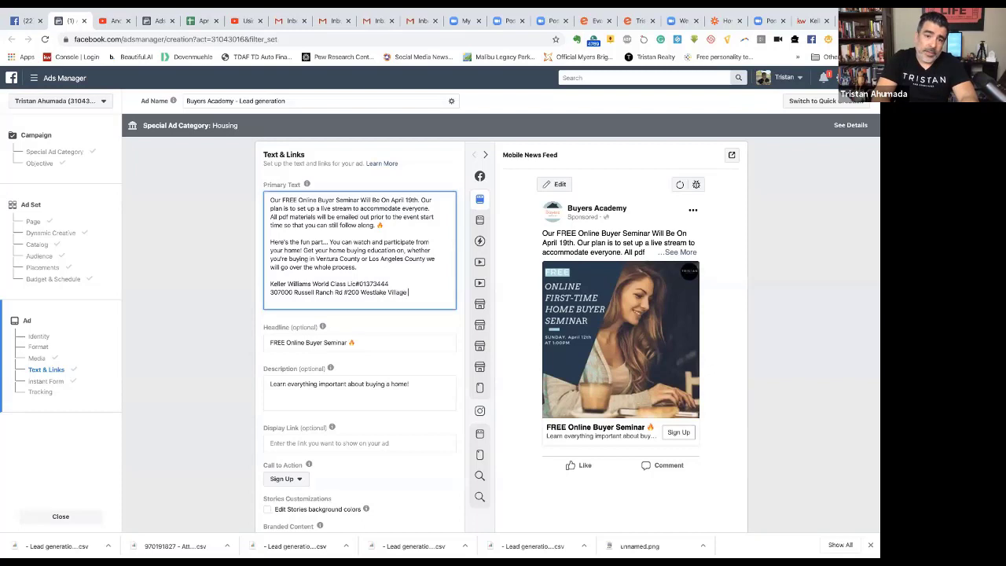
pyautogui.write(' CA')
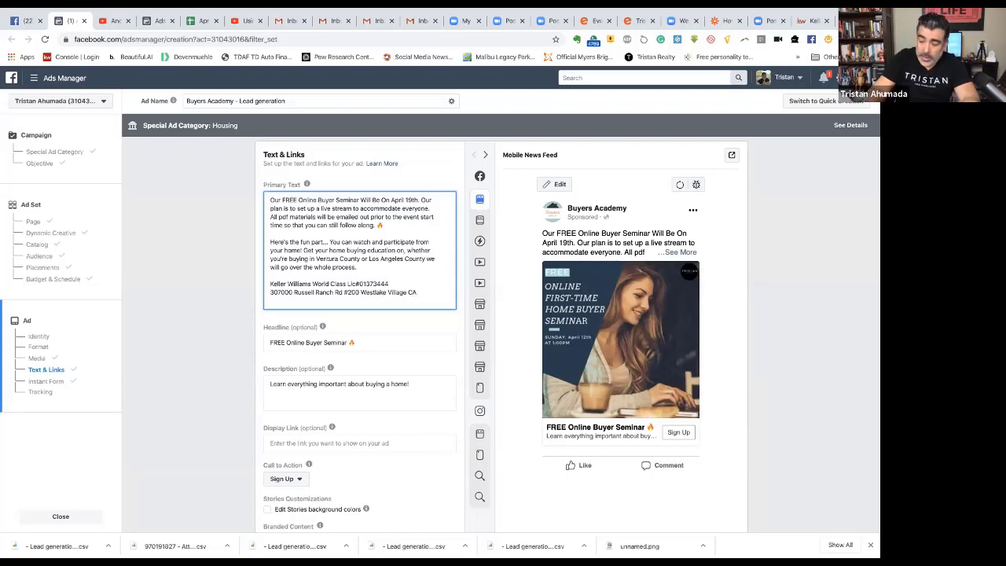
pyautogui.write(' 91362')
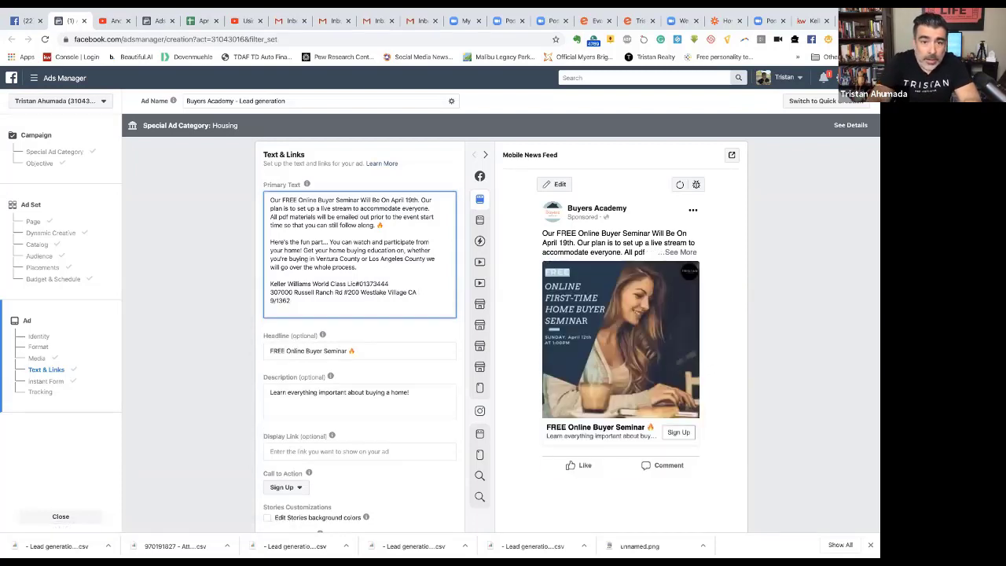
pyautogui.press('BackSpace')
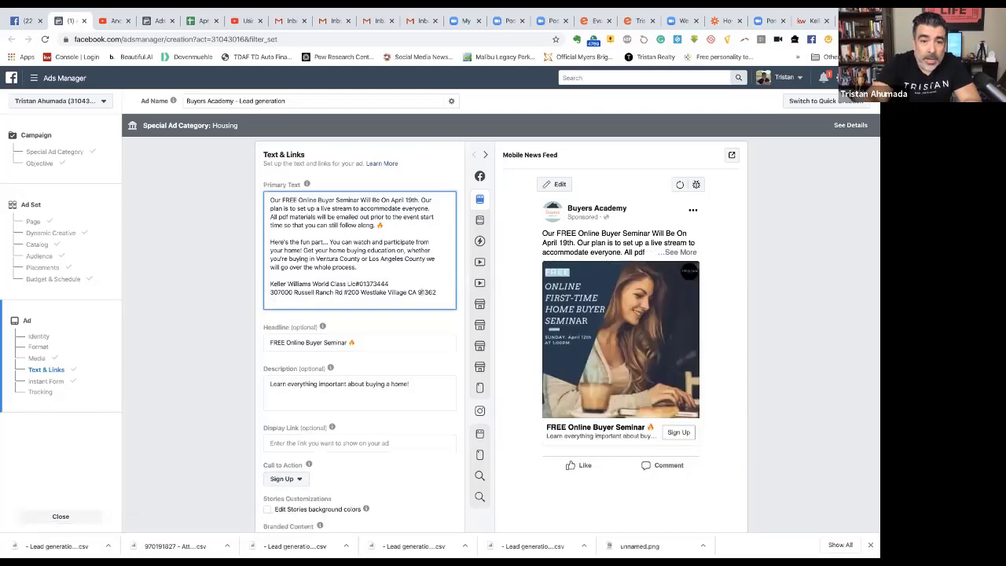
# Review the ad setup from identity and format through the text, preview and selected instant form down to the tracking settings.
pyautogui.moveTo(322, 326)
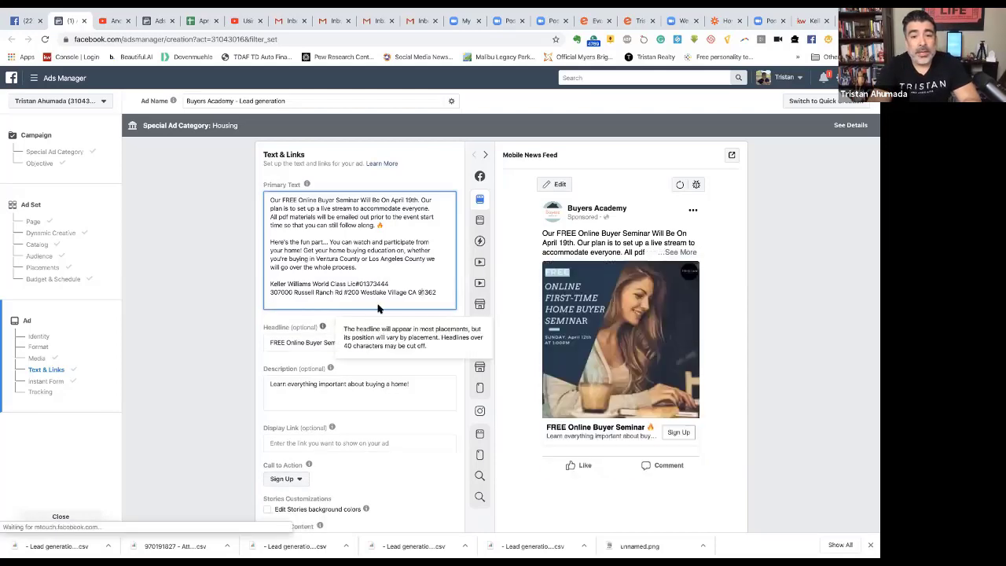
pyautogui.scroll(-3, 365, 302)
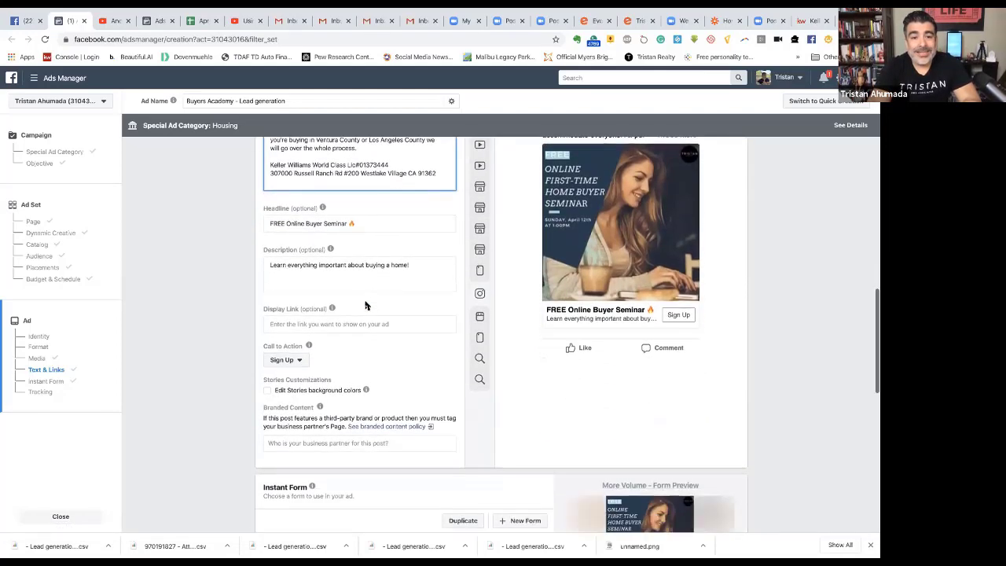
pyautogui.scroll(2, 365, 302)
pyautogui.scroll(-5, 517, 338)
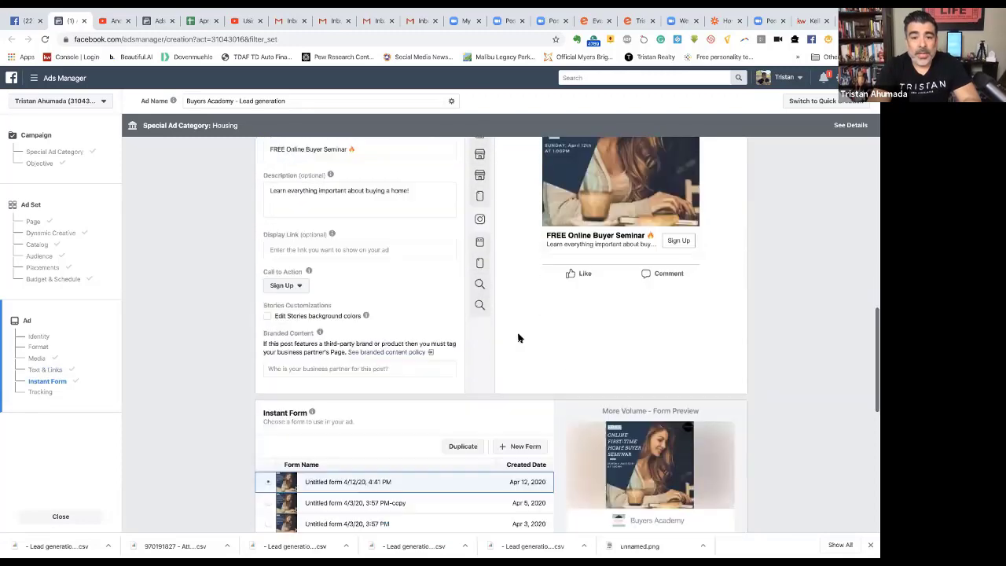
pyautogui.scroll(-5, 604, 406)
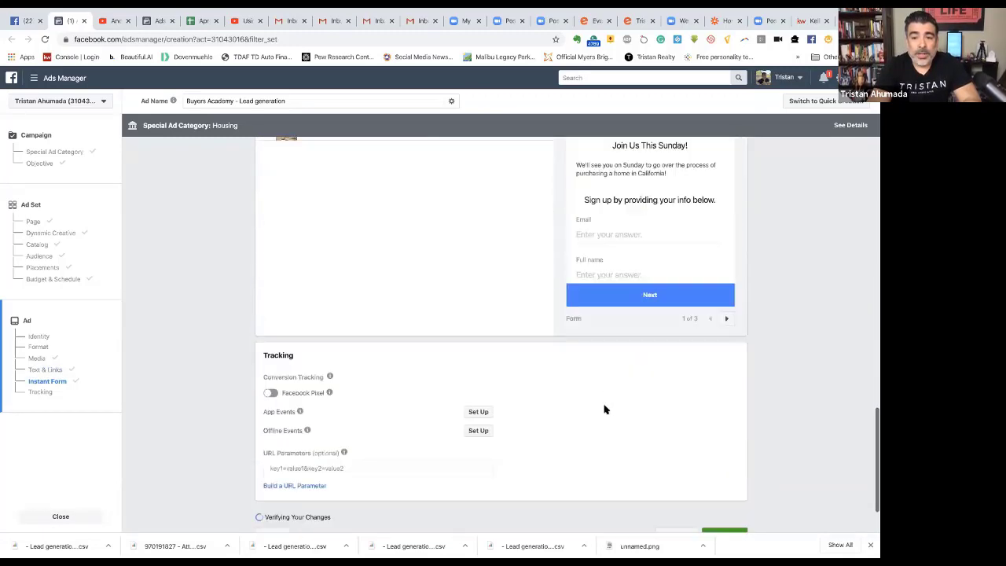
pyautogui.click(725, 462)
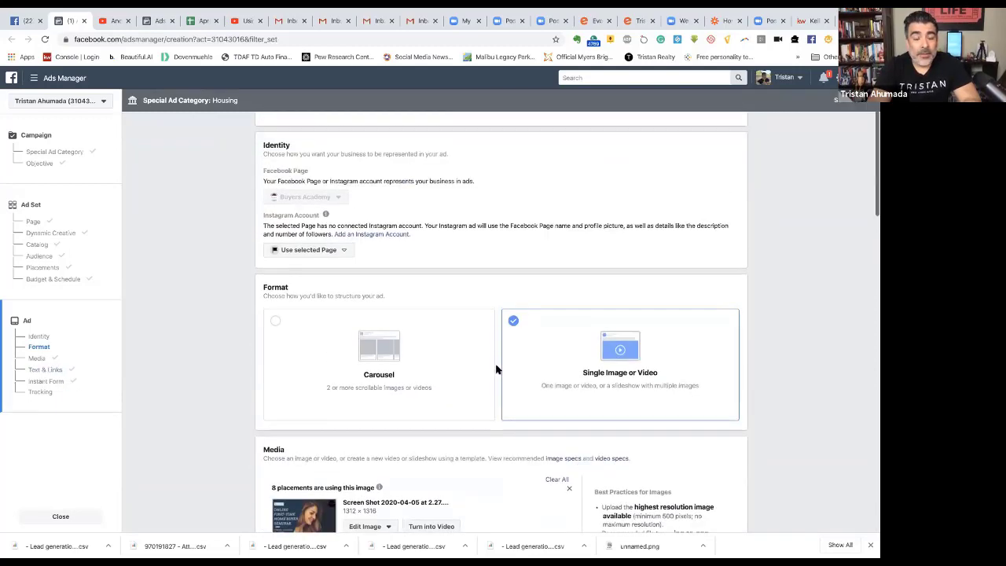
pyautogui.scroll(-5, 496, 369)
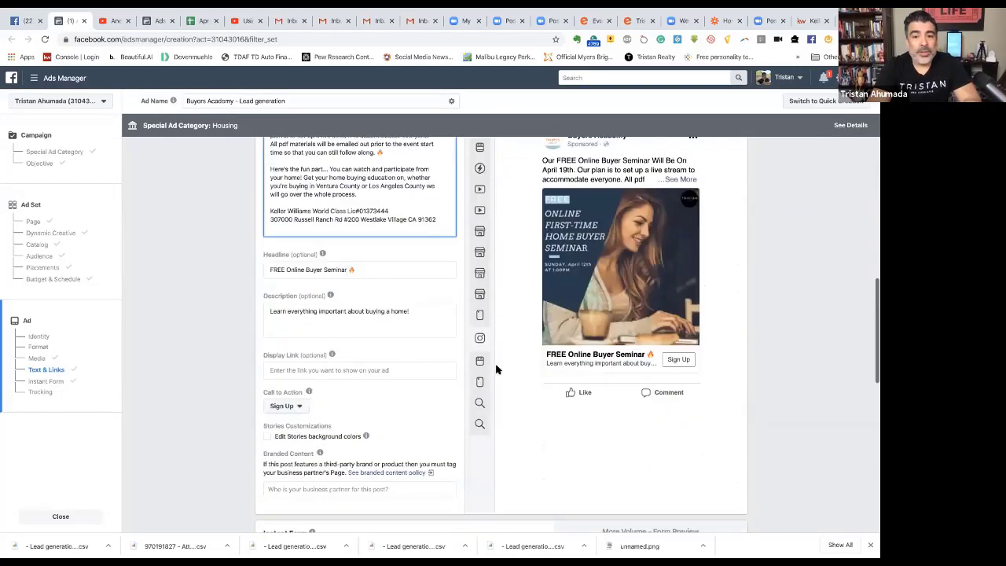
pyautogui.scroll(-5, 500, 429)
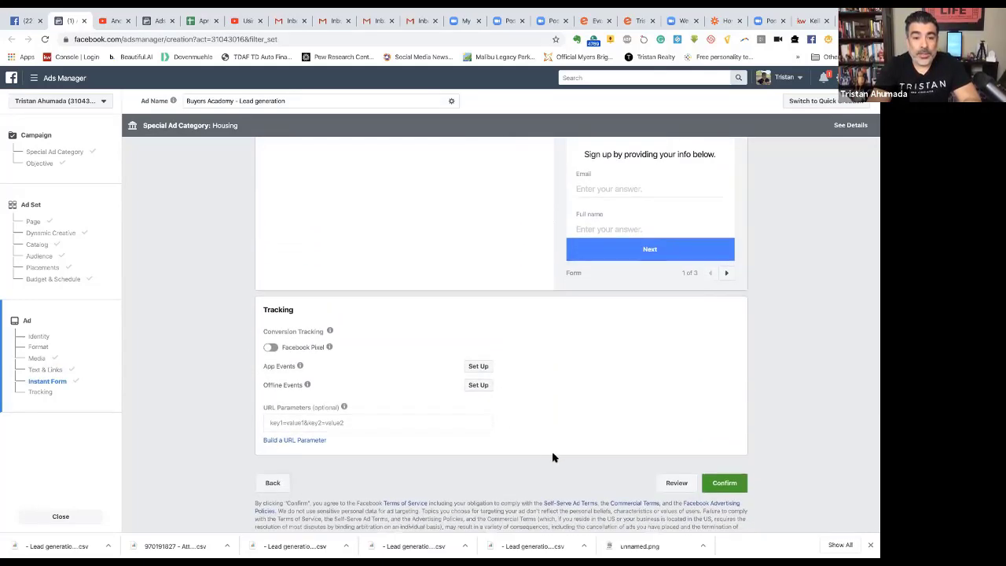
pyautogui.scroll(3, 554, 457)
pyautogui.scroll(5, 554, 457)
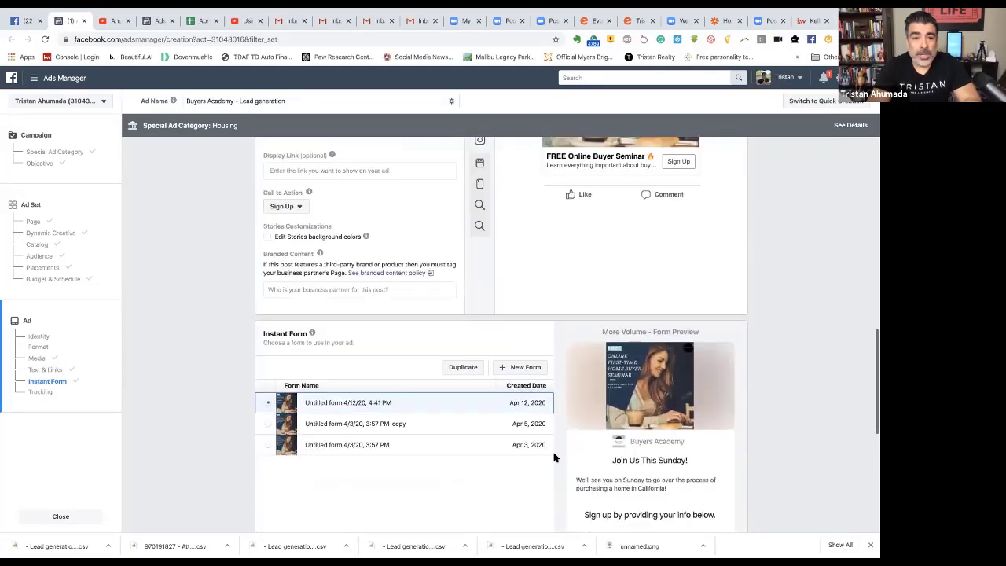
# Check the ad's text, preview and remaining settings once more, and confirm the order to publish the campaign.
pyautogui.scroll(1, 554, 458)
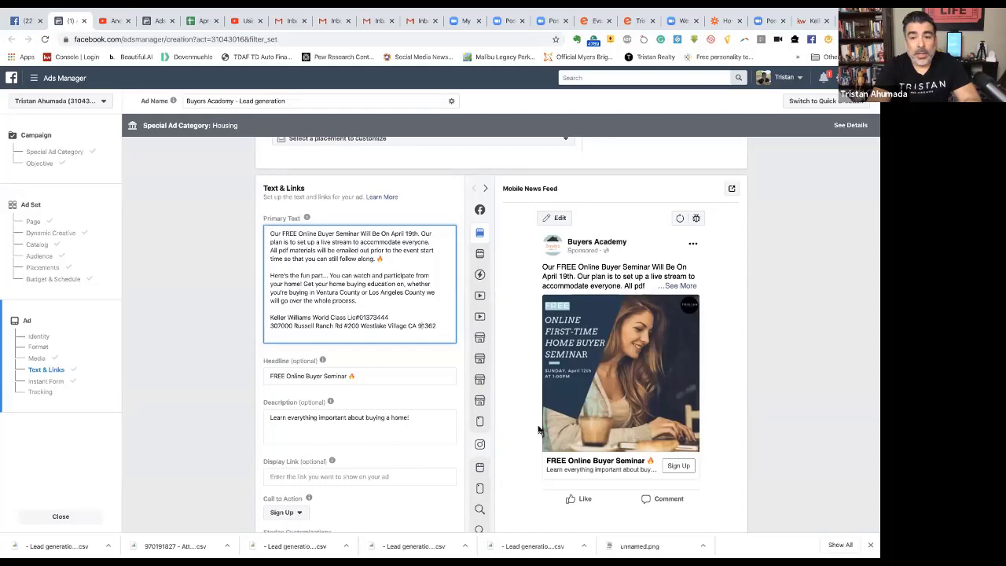
pyautogui.scroll(4, 540, 429)
pyautogui.scroll(-8, 554, 430)
pyautogui.scroll(-10, 562, 431)
pyautogui.click(724, 466)
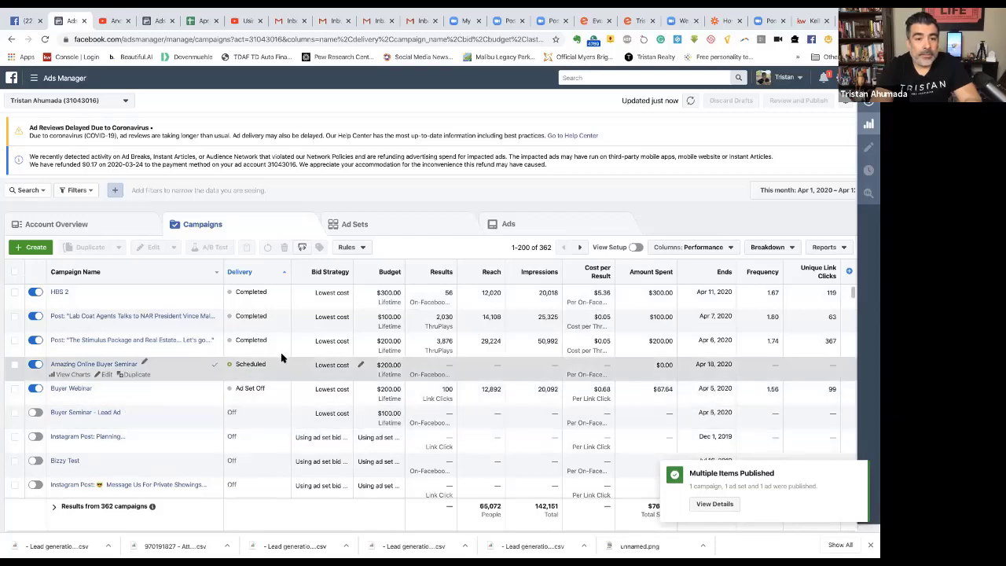
# Inspect the completed HBS 2 campaign's ad set and ad, and open then close the download dialog for its leads.
pyautogui.click(97, 224)
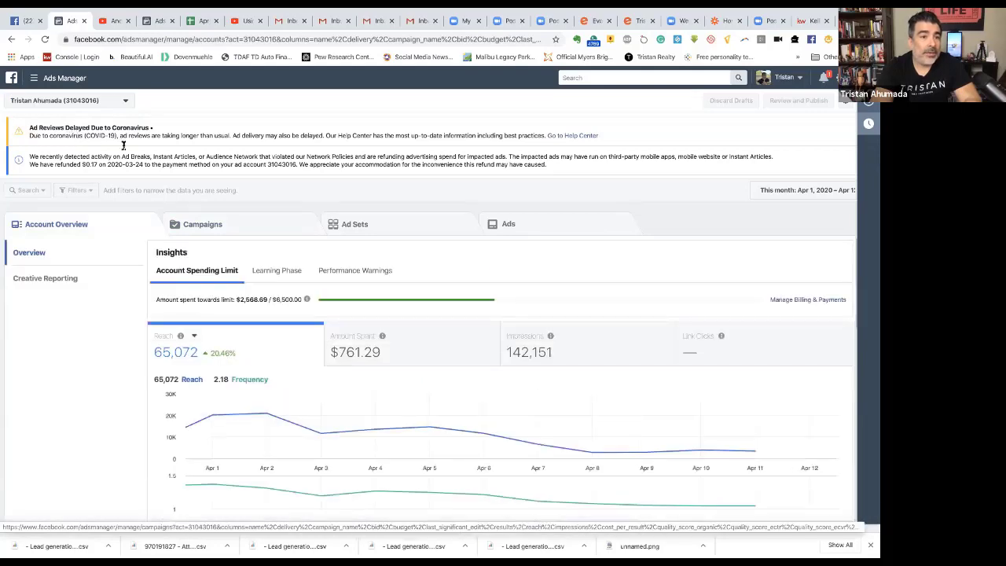
pyautogui.click(240, 225)
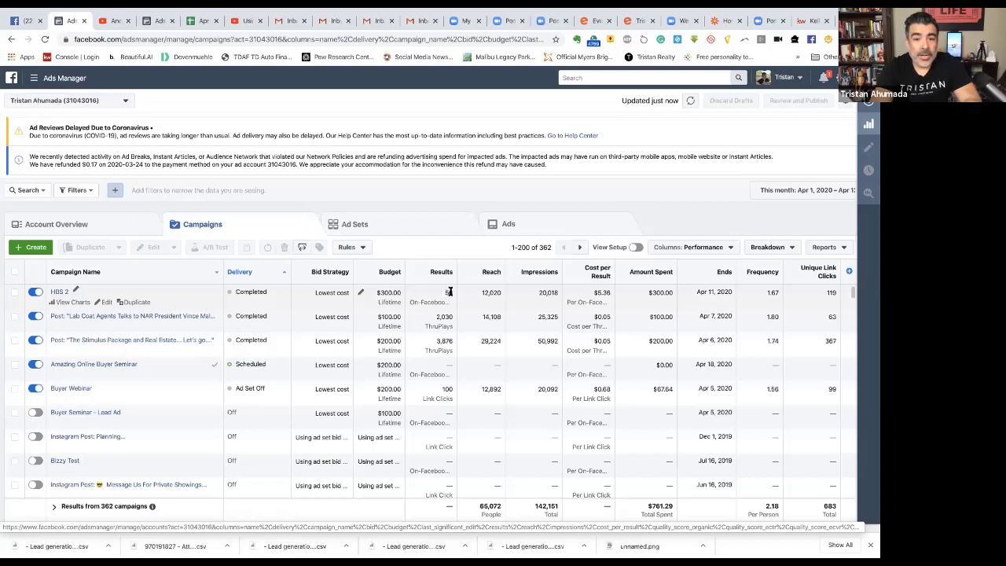
pyautogui.click(14, 294)
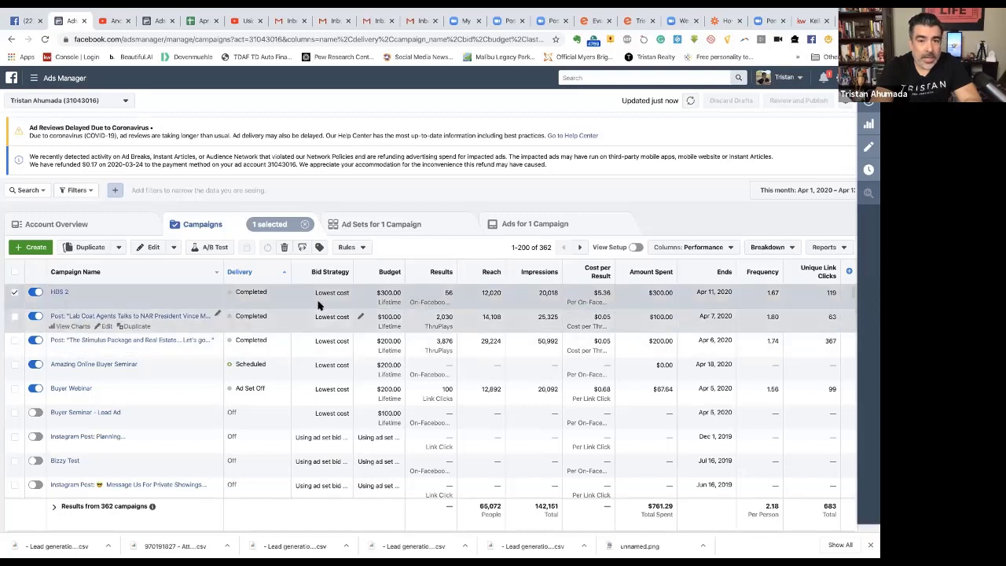
pyautogui.click(392, 226)
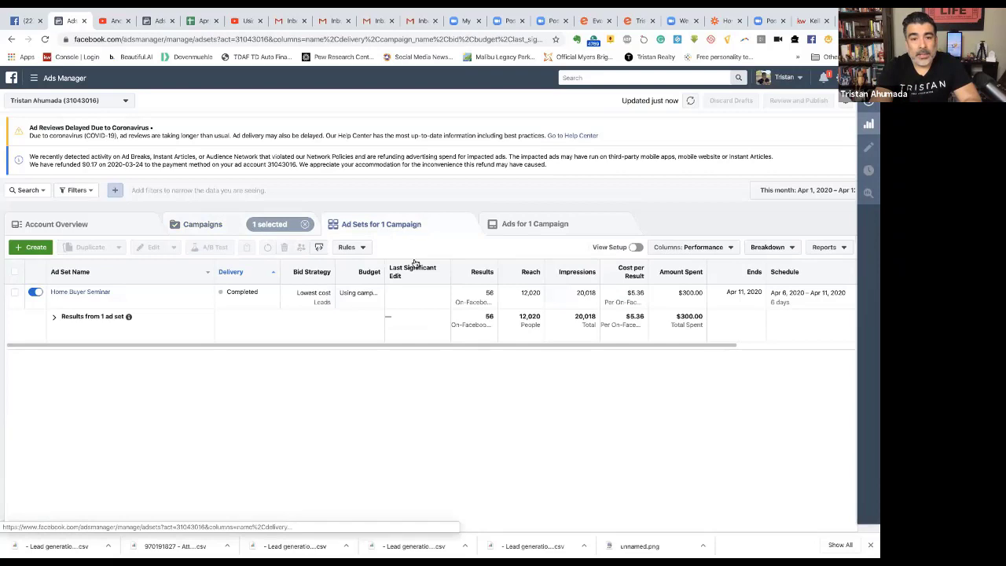
pyautogui.click(525, 229)
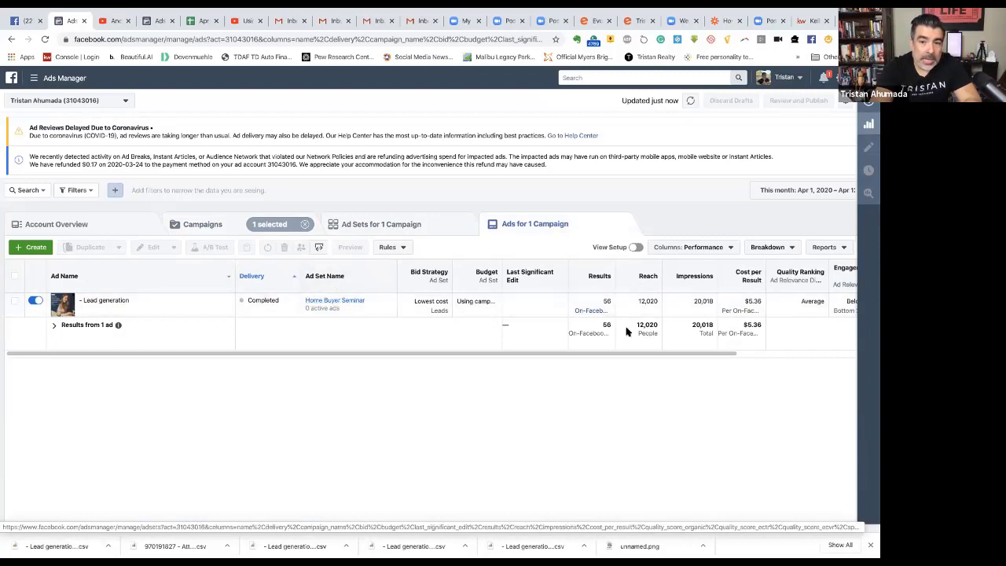
pyautogui.click(591, 311)
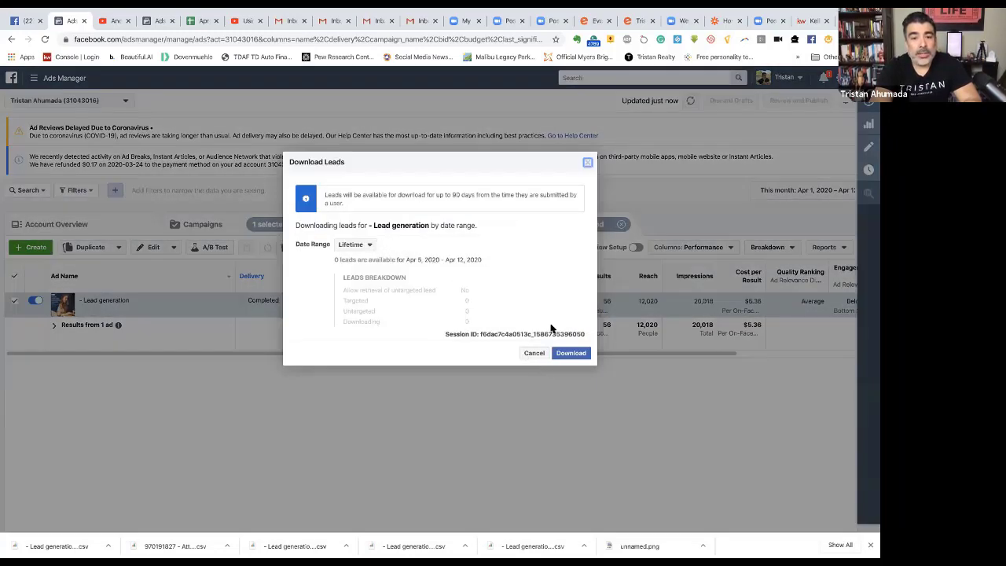
pyautogui.click(587, 164)
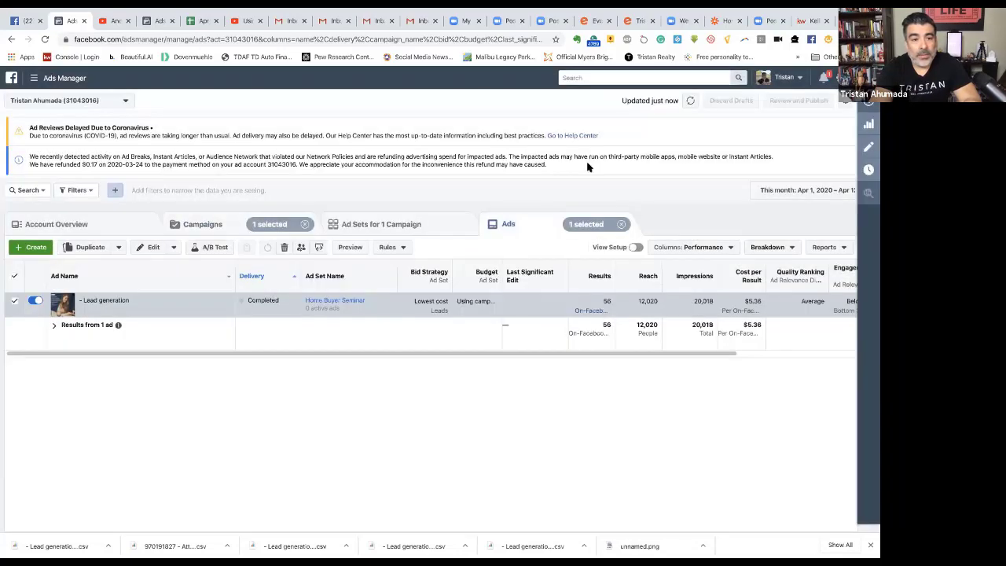
# Return to the campaign list, reselect HBS 2, and revisit the Download Leads dialog for its Lead generation ad without downloading.
pyautogui.click(64, 223)
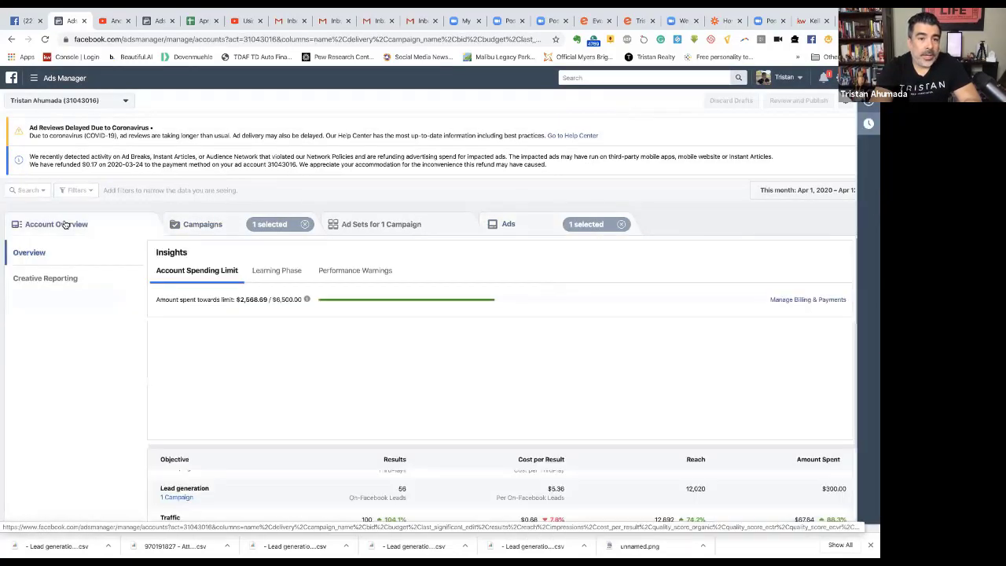
pyautogui.click(216, 224)
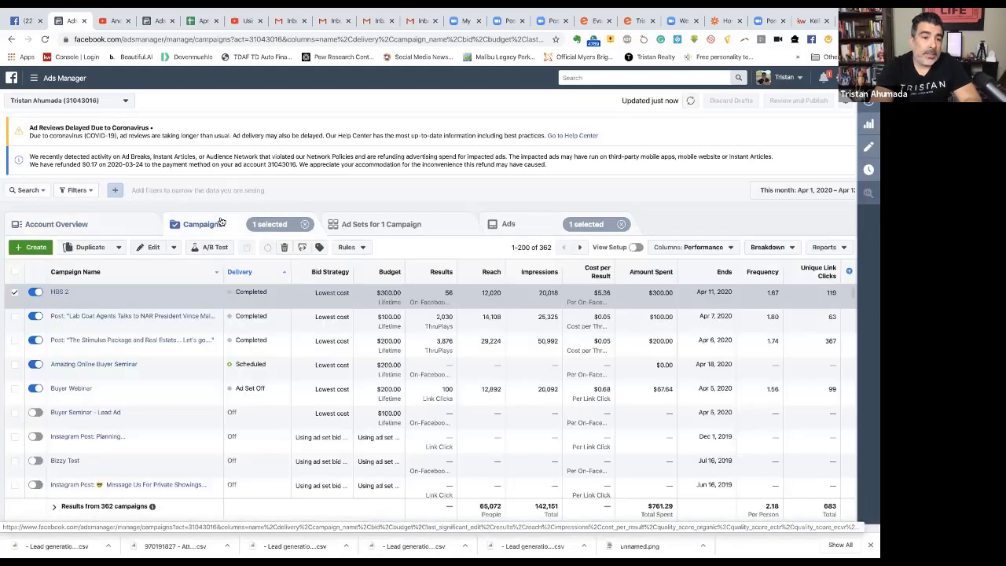
pyautogui.click(13, 292)
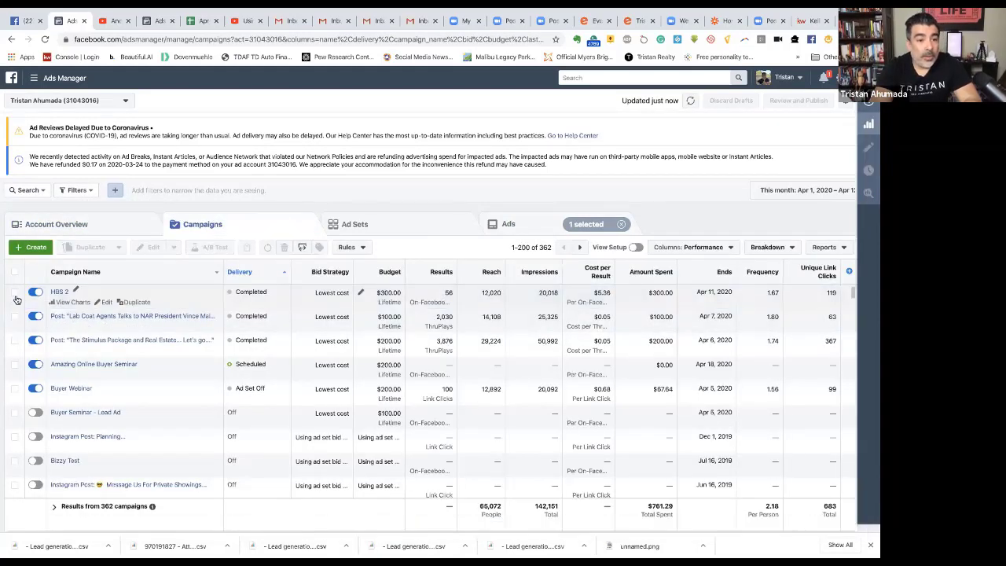
pyautogui.click(14, 293)
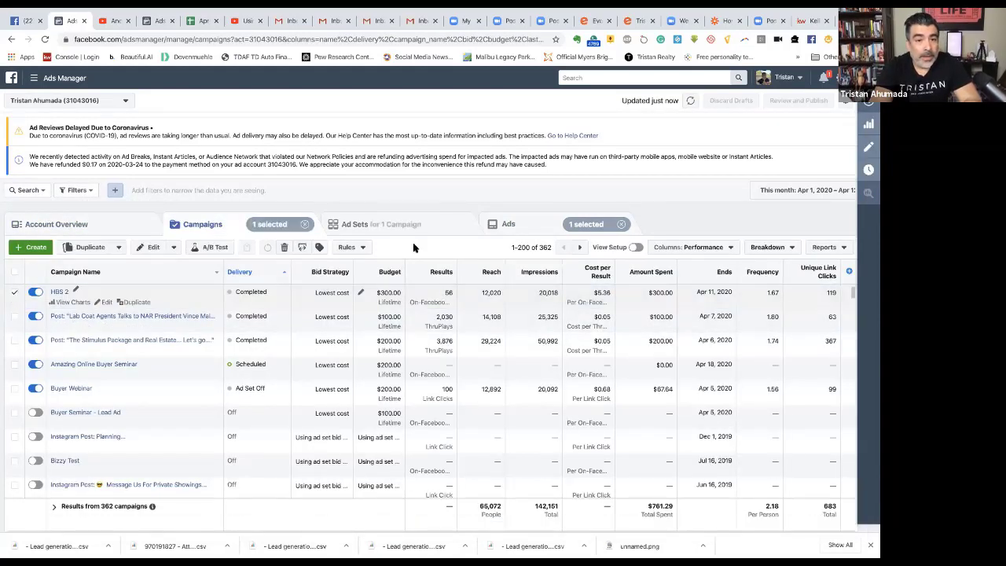
pyautogui.click(526, 225)
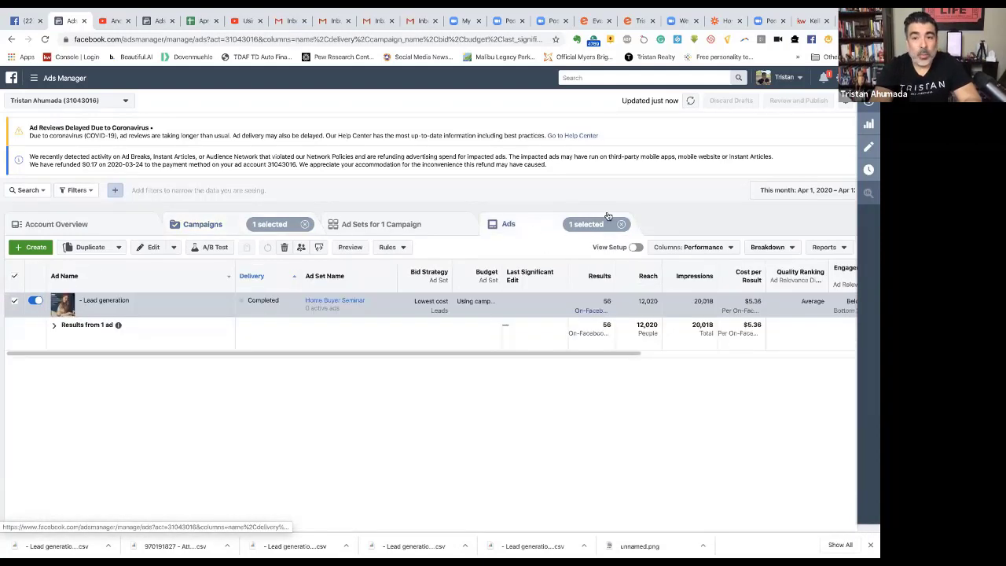
pyautogui.click(595, 312)
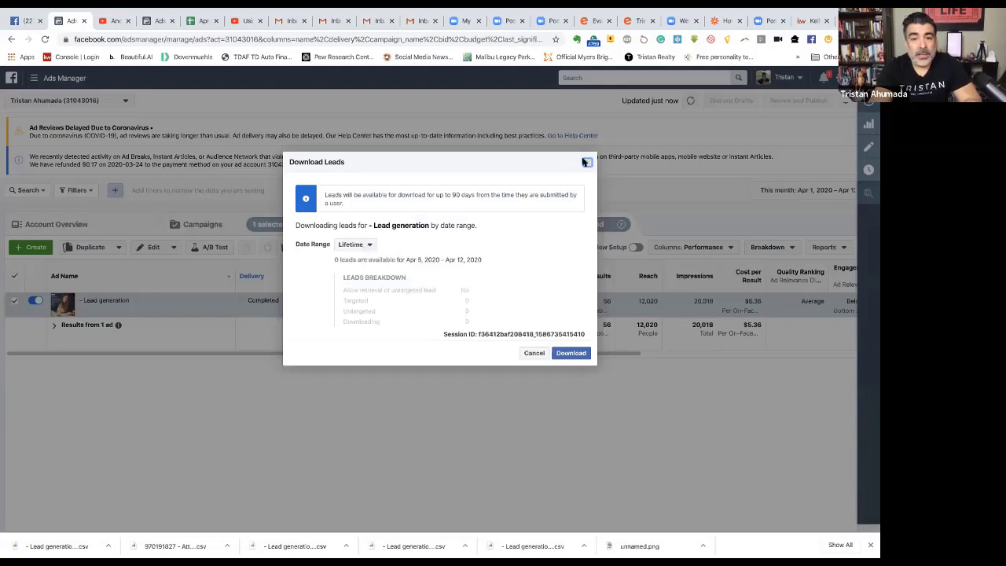
pyautogui.click(587, 164)
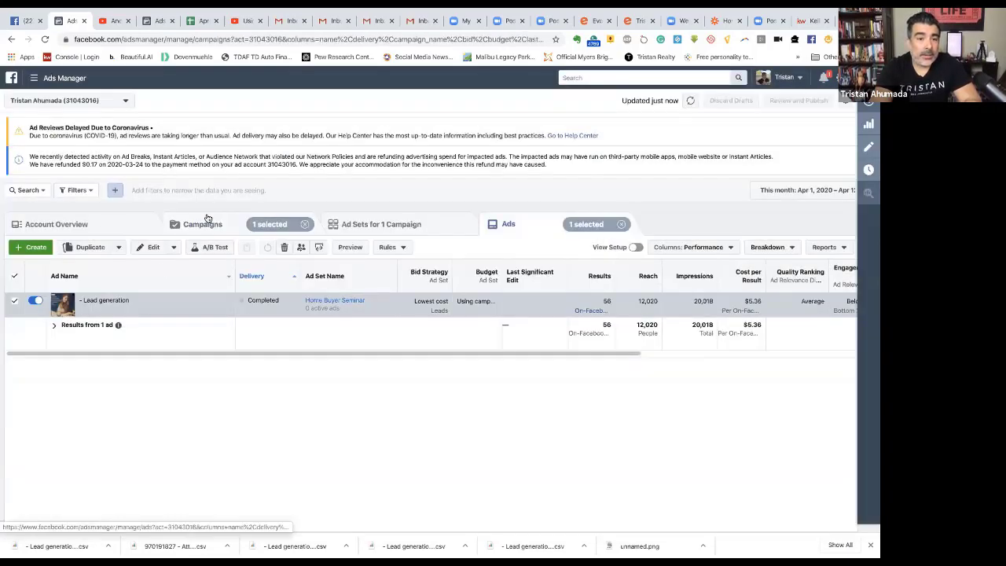
# View the HBS 2 campaign's performance, demographics and placement charts, and close them to return to the campaign list.
pyautogui.click(207, 221)
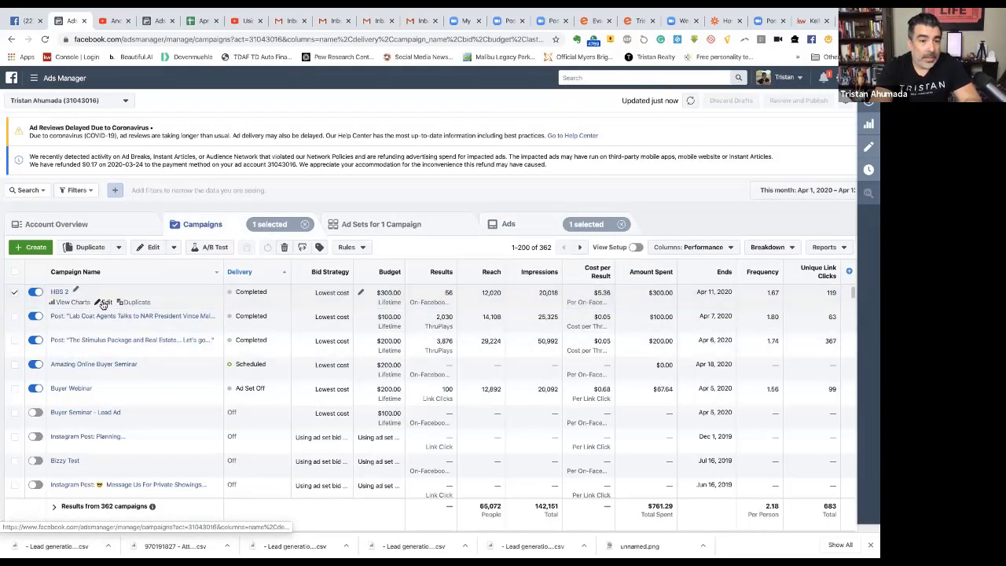
pyautogui.click(80, 305)
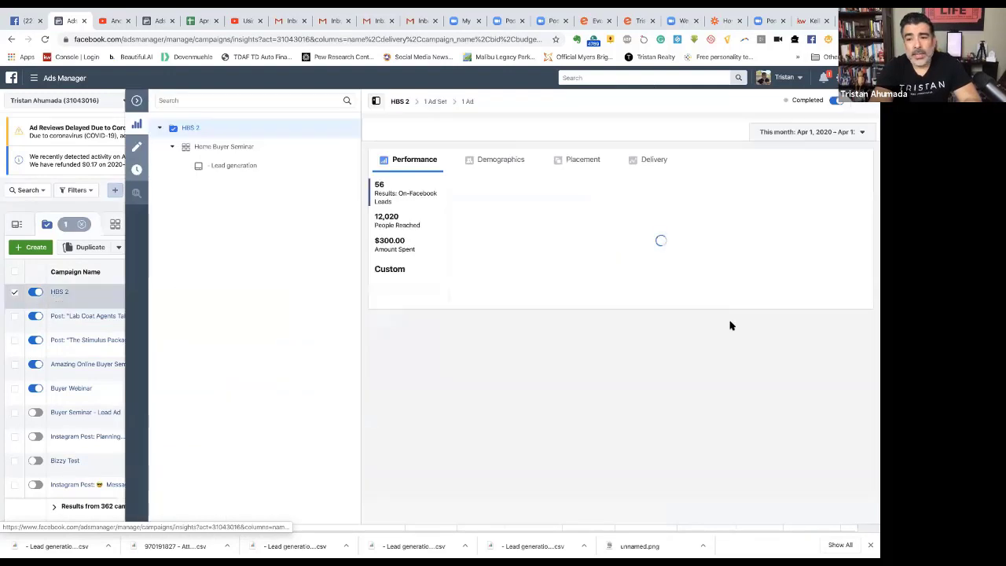
pyautogui.click(509, 162)
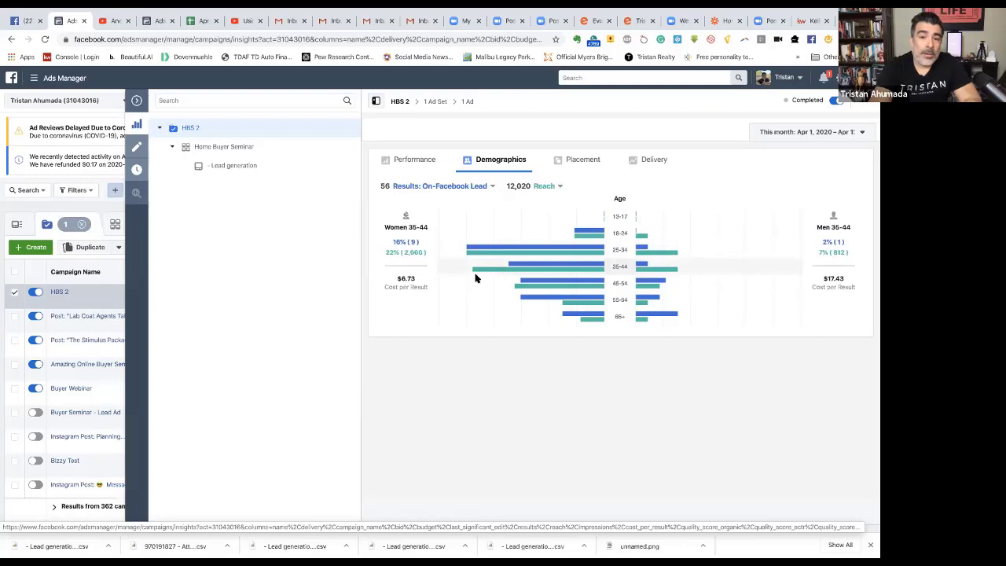
pyautogui.click(575, 159)
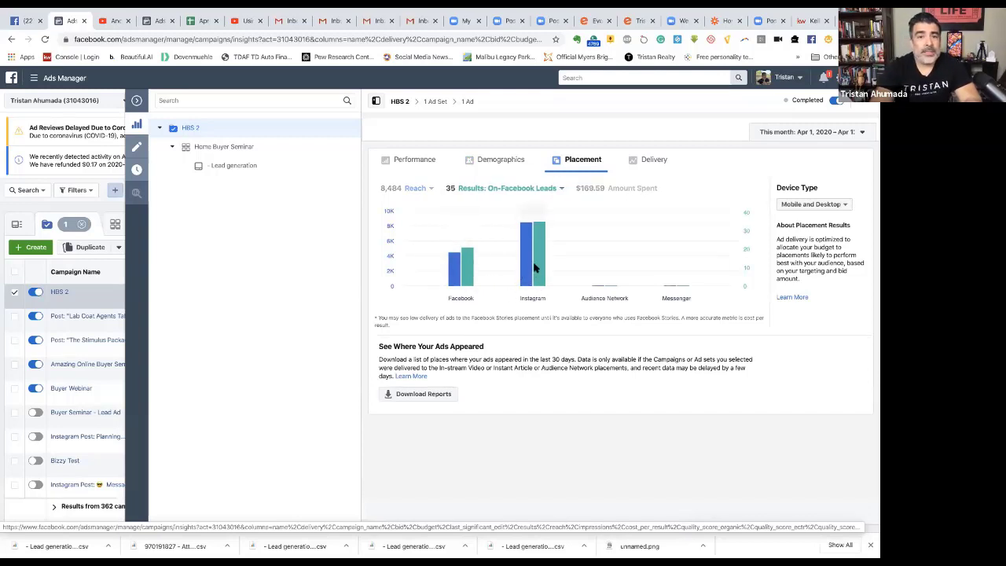
pyautogui.click(138, 101)
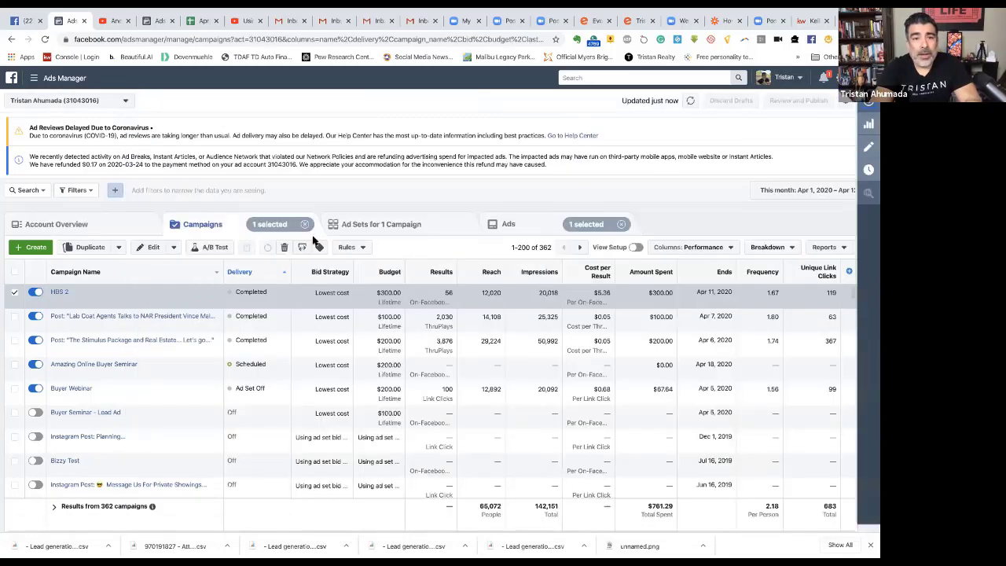
# Switch to the Buyers Academy Facebook page and bring up its home page.
pyautogui.click(30, 22)
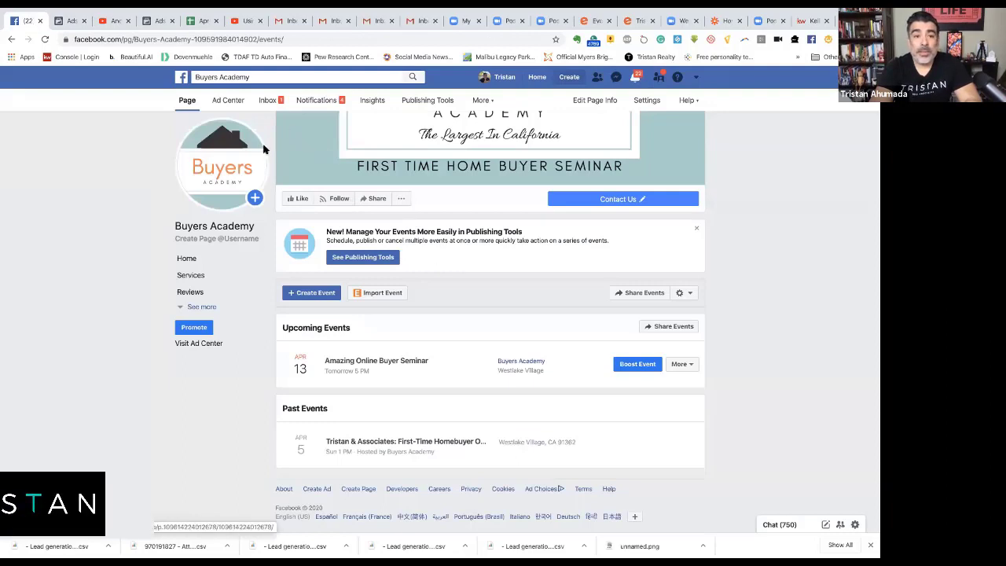
pyautogui.click(198, 259)
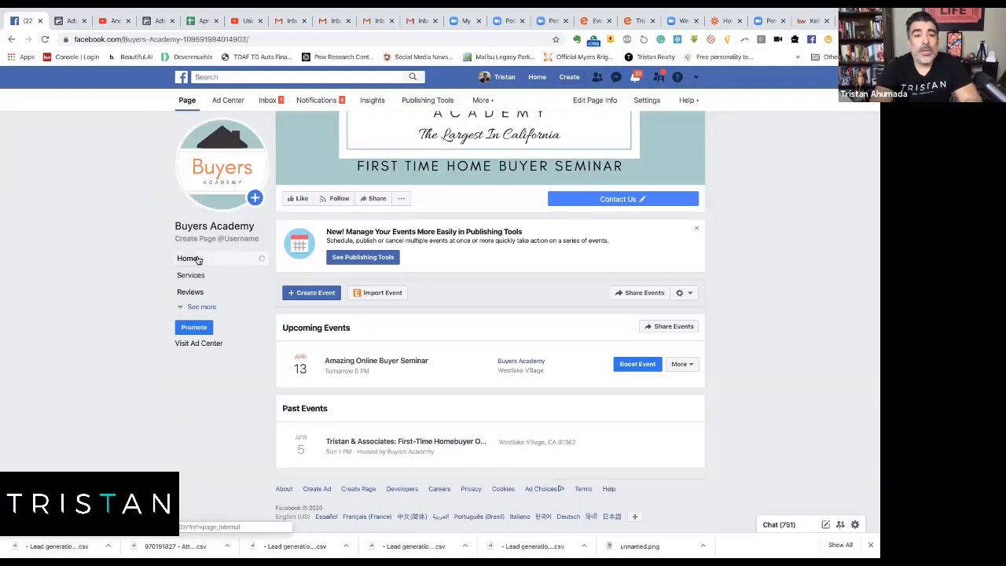
pyautogui.click(247, 75)
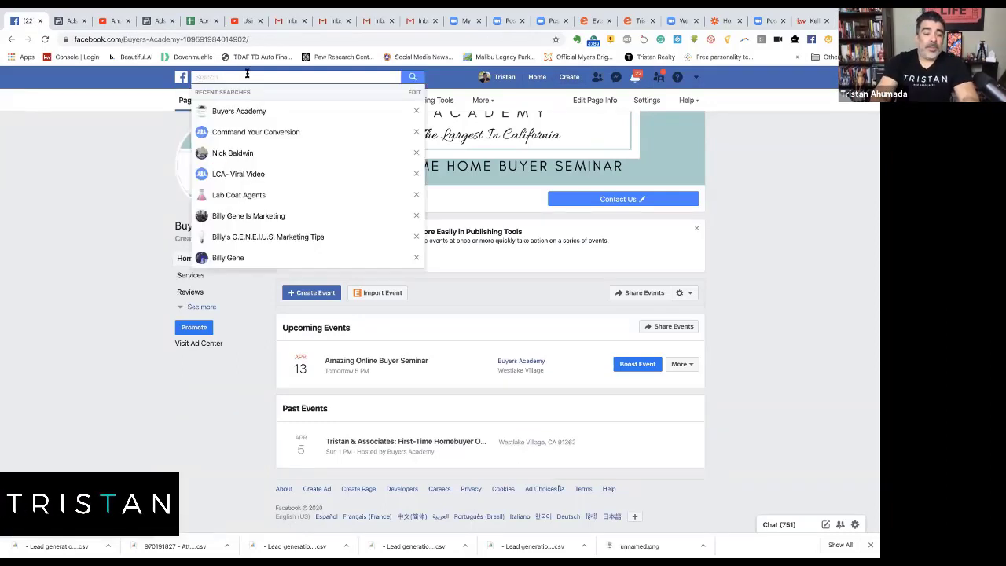
pyautogui.click(238, 110)
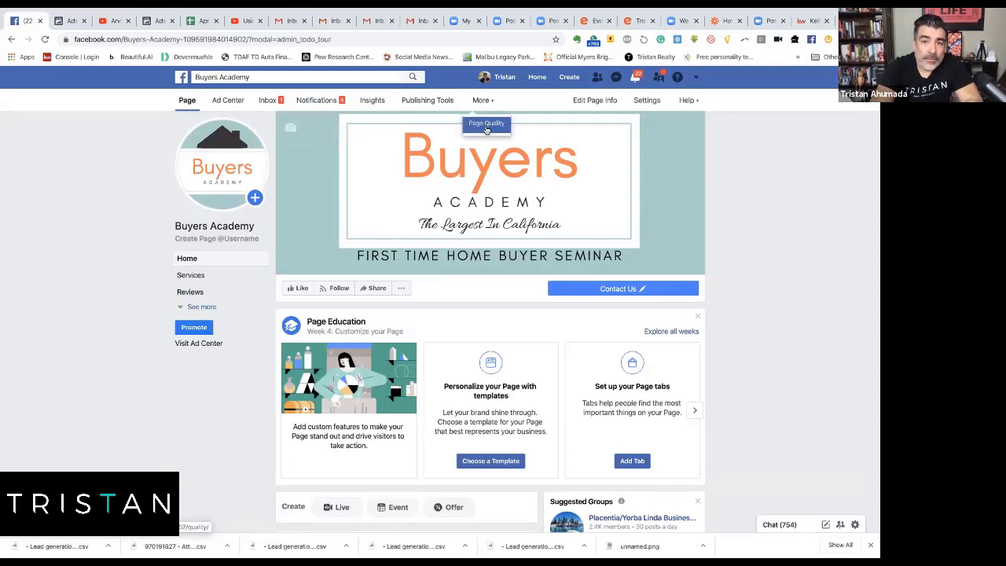
# Open the Leads Setup section of the Buyers Academy page's publishing tools and check the CRM connection.
pyautogui.click(426, 100)
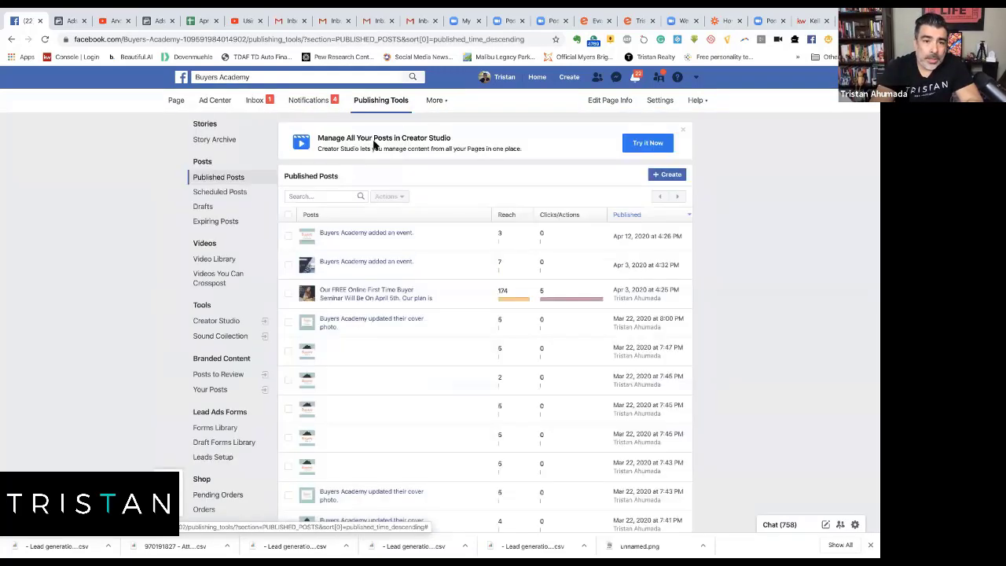
pyautogui.scroll(-2, 211, 198)
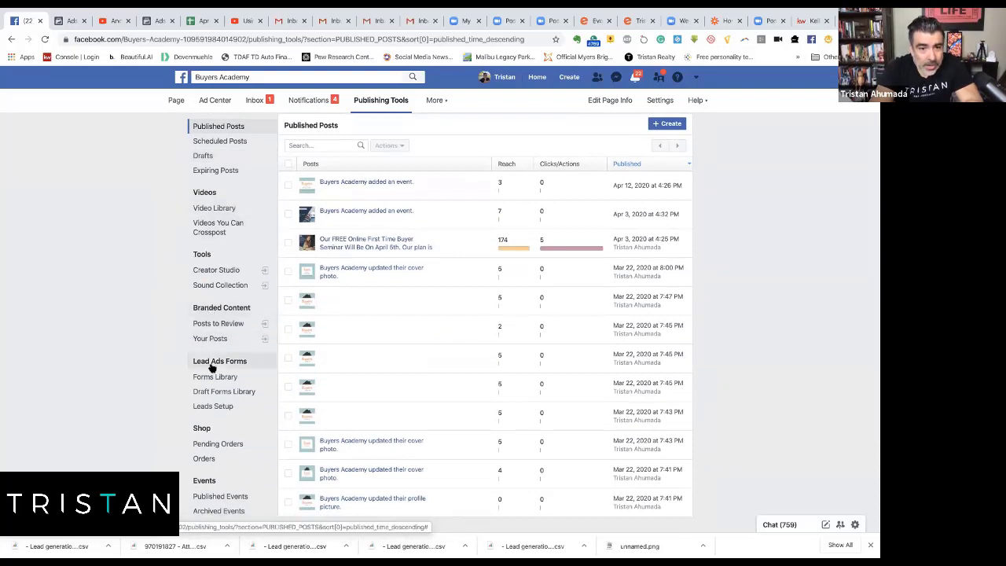
pyautogui.click(222, 407)
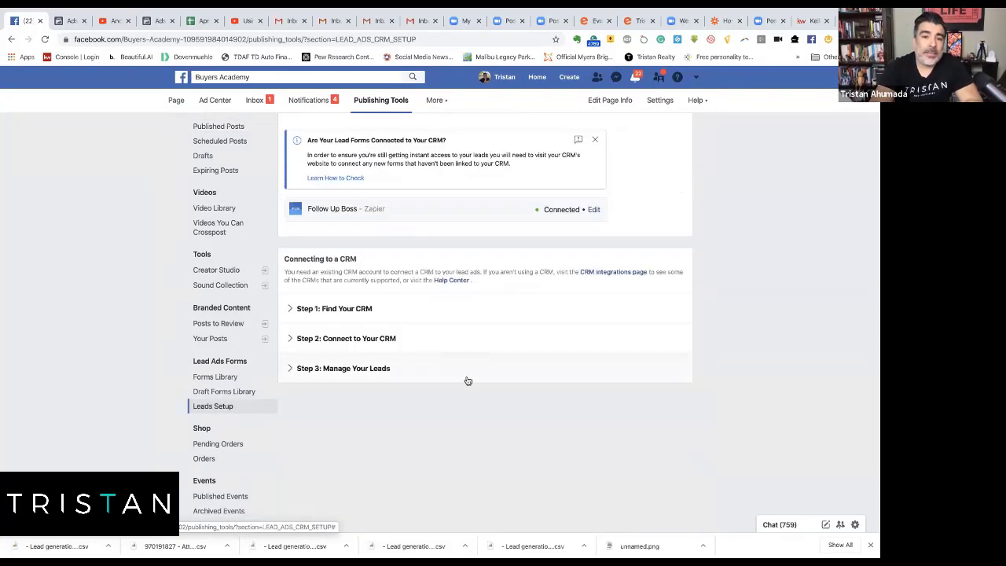
pyautogui.scroll(1, 468, 381)
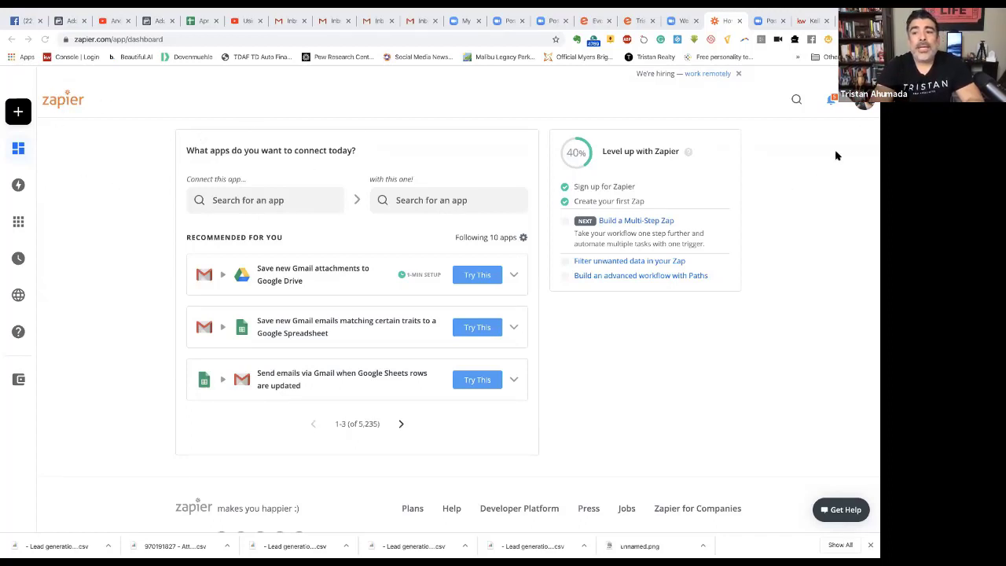
# Start a new Zap from the Zapier dashboard.
pyautogui.click(864, 104)
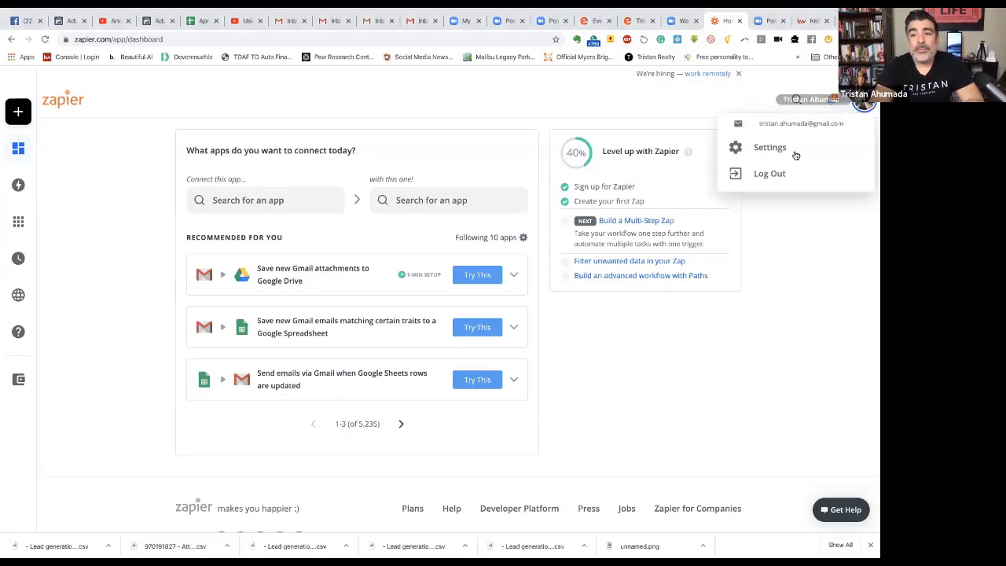
pyautogui.click(129, 152)
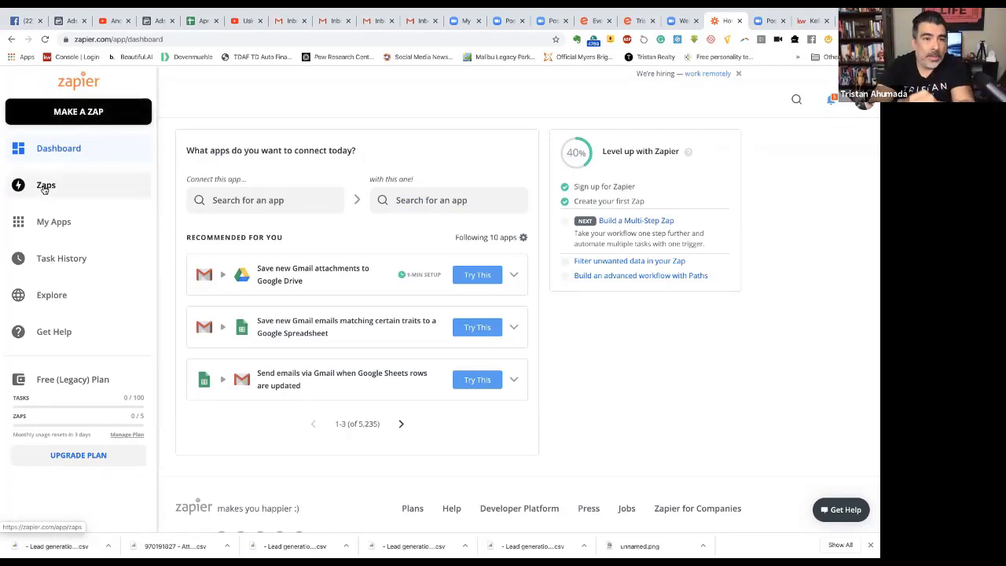
pyautogui.click(69, 120)
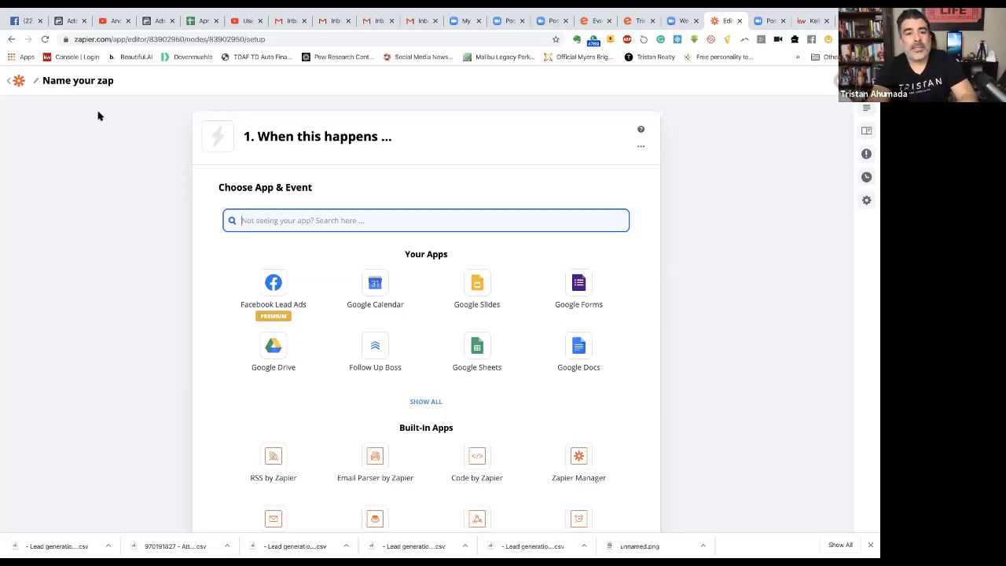
# Set the Zap's trigger to the New Lead event in Facebook Lead Ads and continue to the account selection.
pyautogui.click(275, 288)
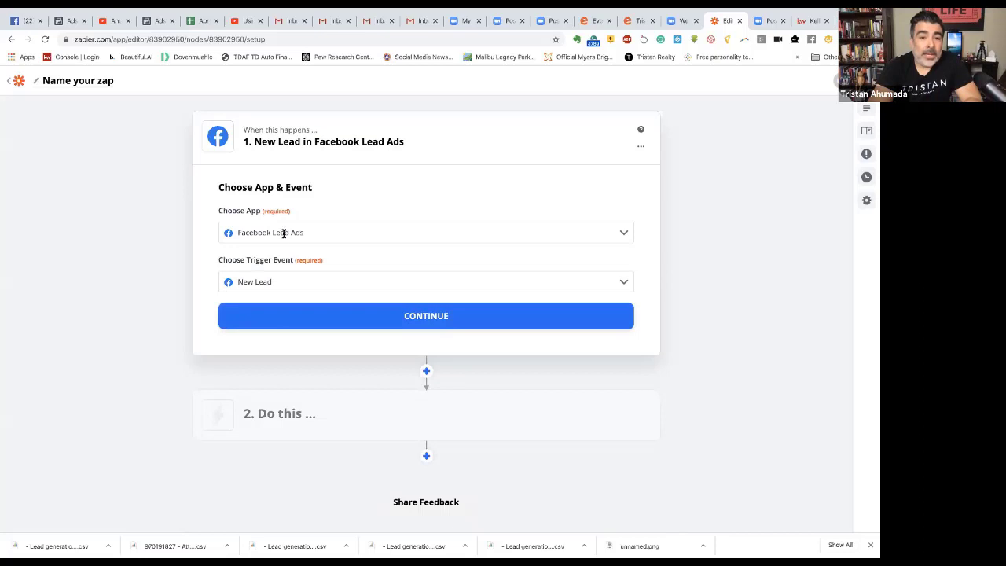
pyautogui.click(273, 282)
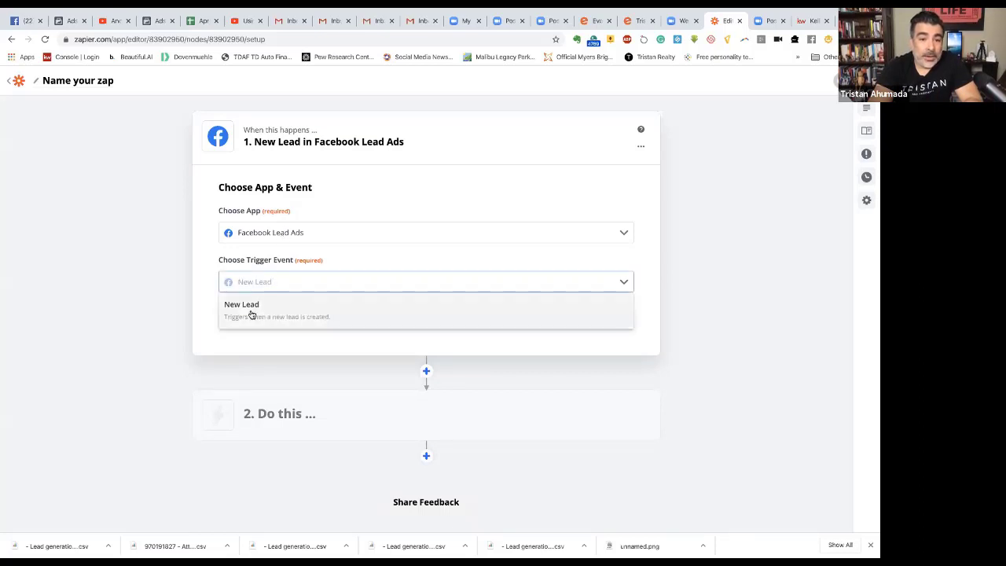
pyautogui.click(253, 310)
pyautogui.click(409, 316)
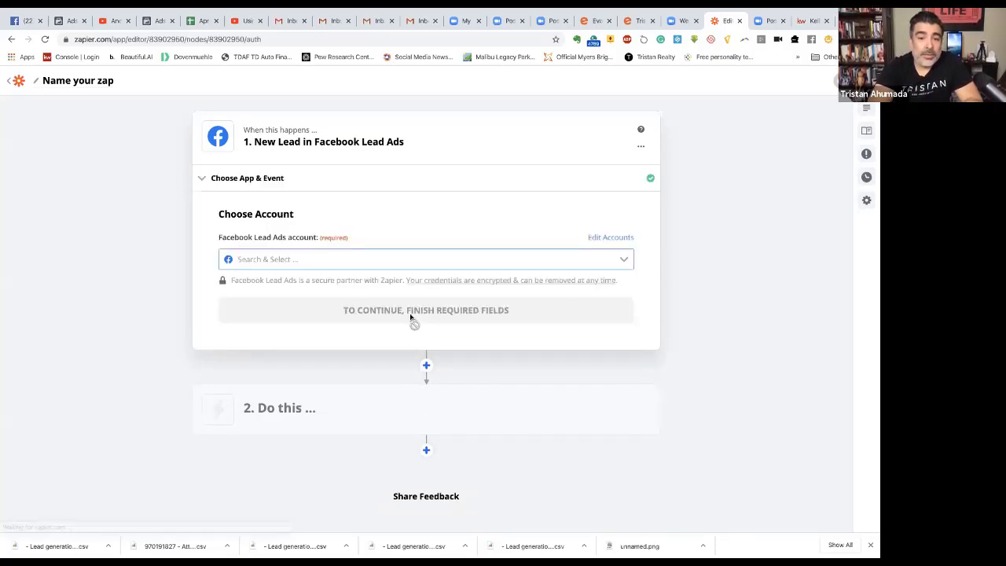
# Select the saved Facebook account for the trigger and choose Follow Up Boss as the action app.
pyautogui.click(279, 262)
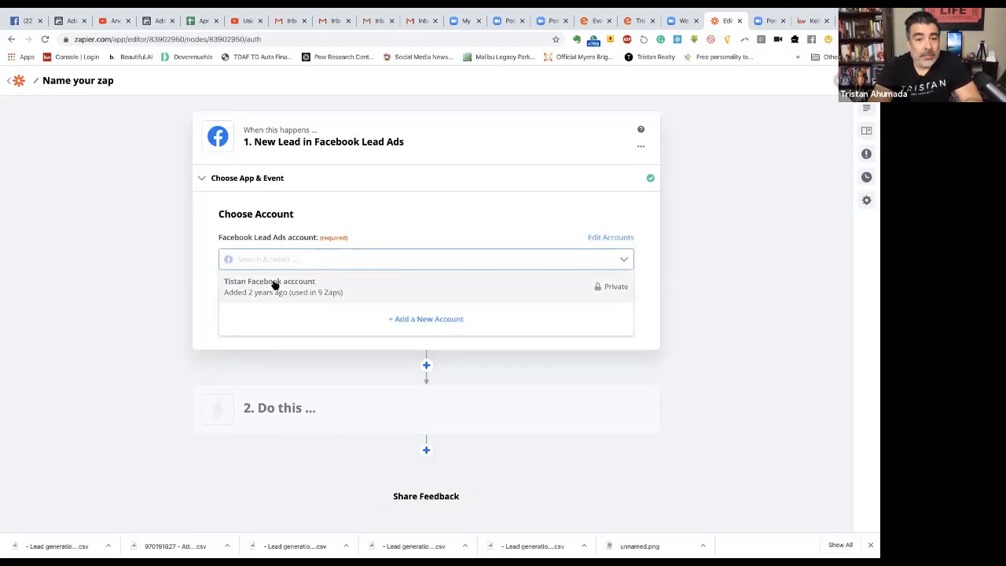
pyautogui.click(274, 285)
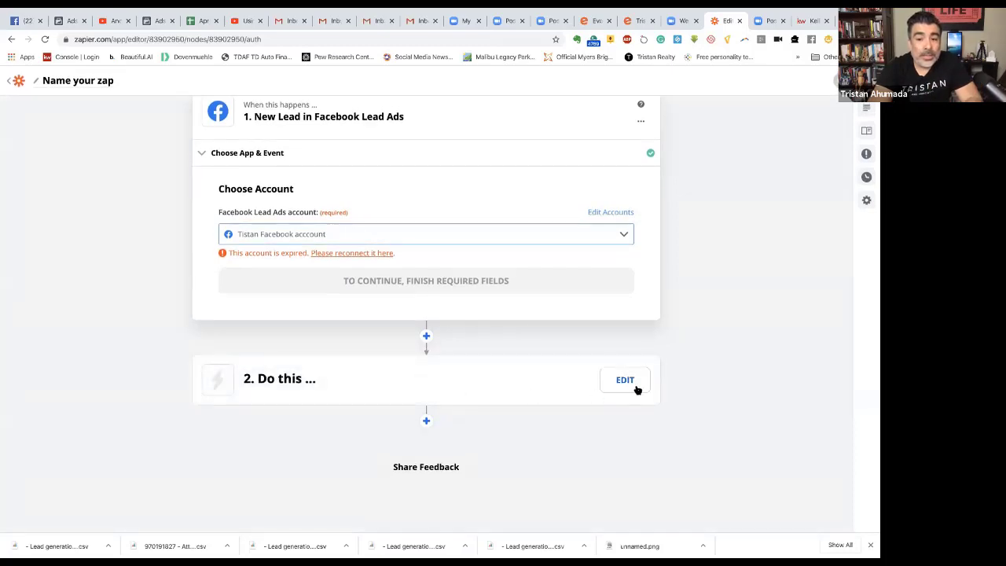
pyautogui.click(633, 383)
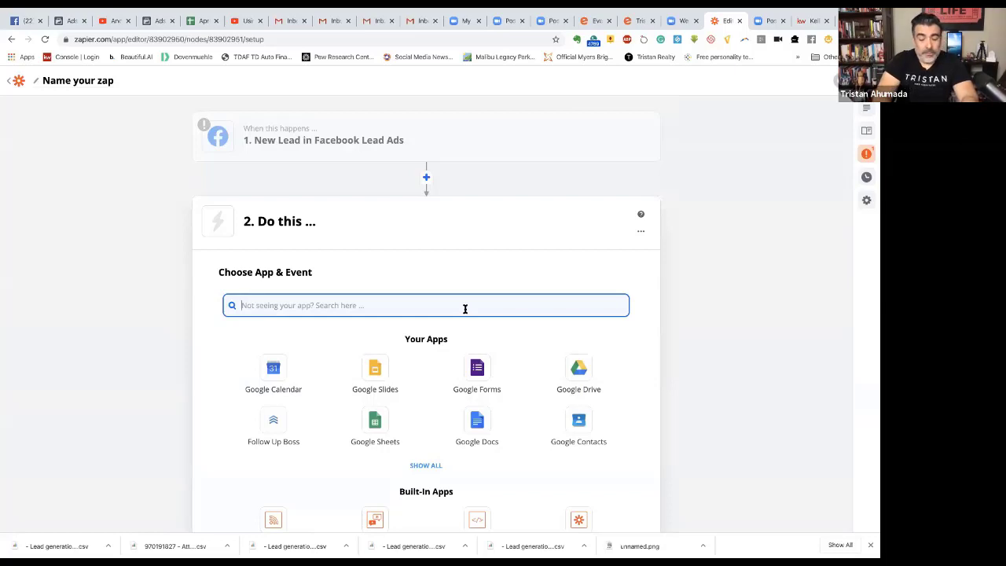
pyautogui.write('follo')
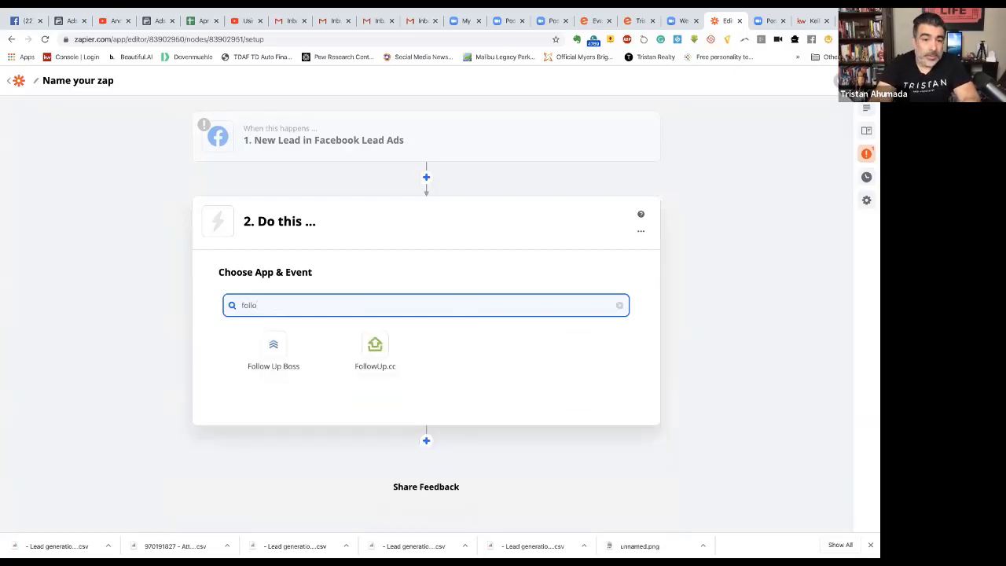
pyautogui.click(272, 346)
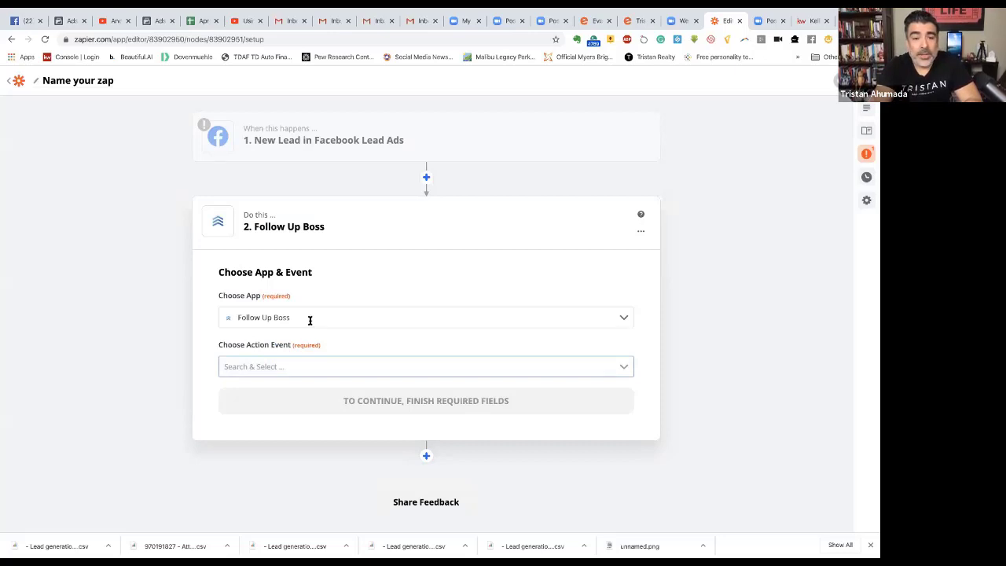
pyautogui.click(309, 318)
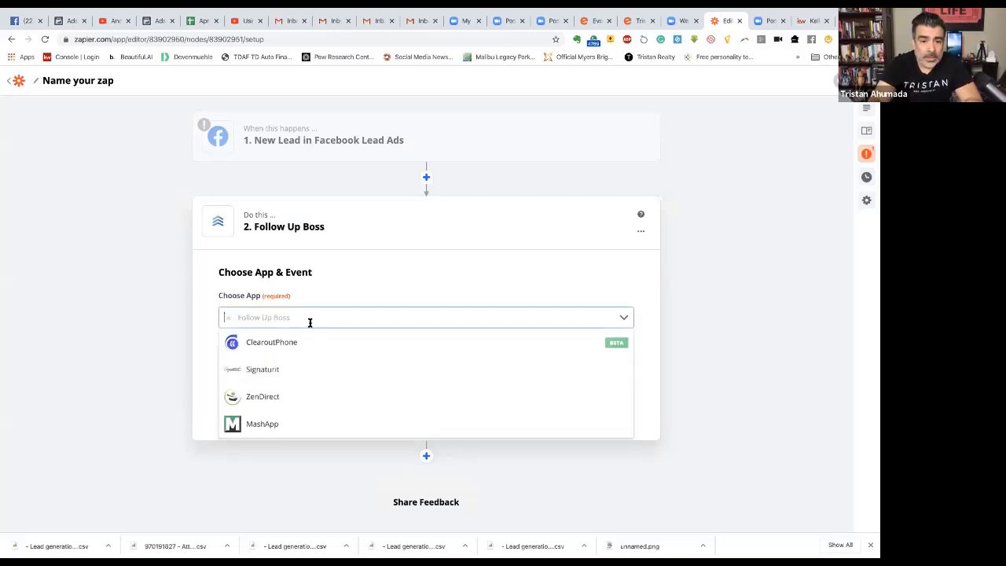
pyautogui.write('Chime')
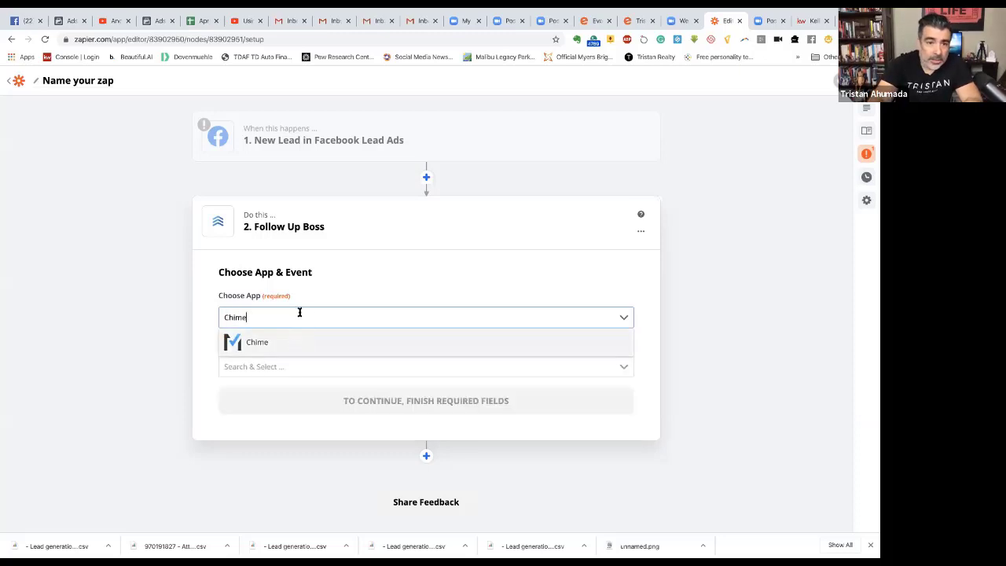
pyautogui.press('Escape')
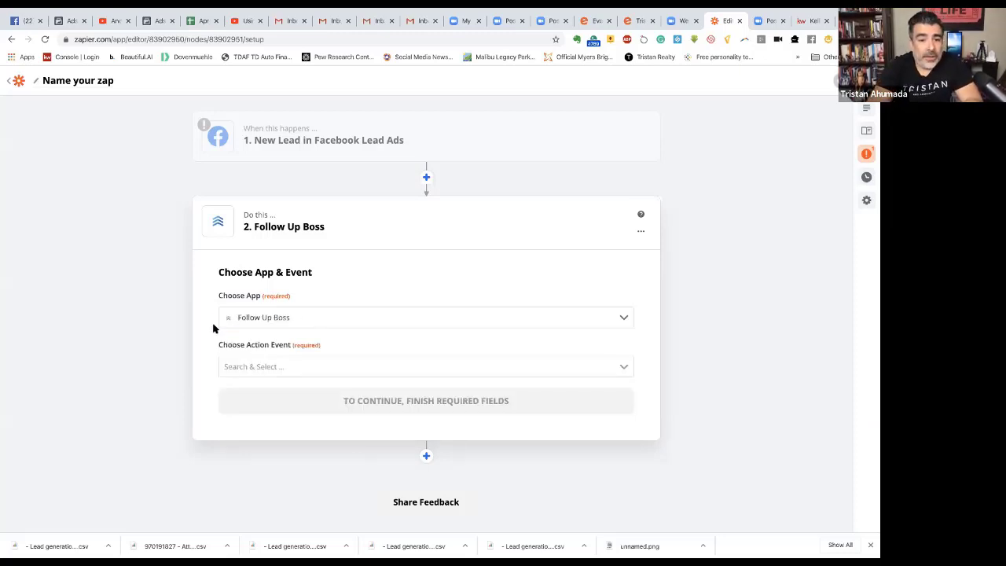
# Set the Follow Up Boss action event to New Inquiry or Website Event and continue to the account selection.
pyautogui.scroll(-1, 218, 338)
pyautogui.click(277, 332)
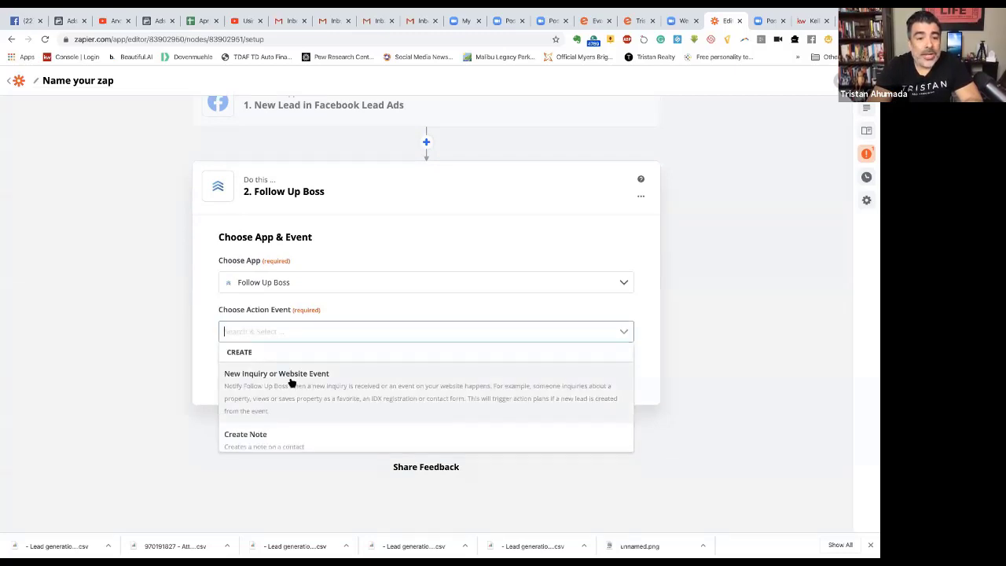
pyautogui.scroll(-5, 291, 383)
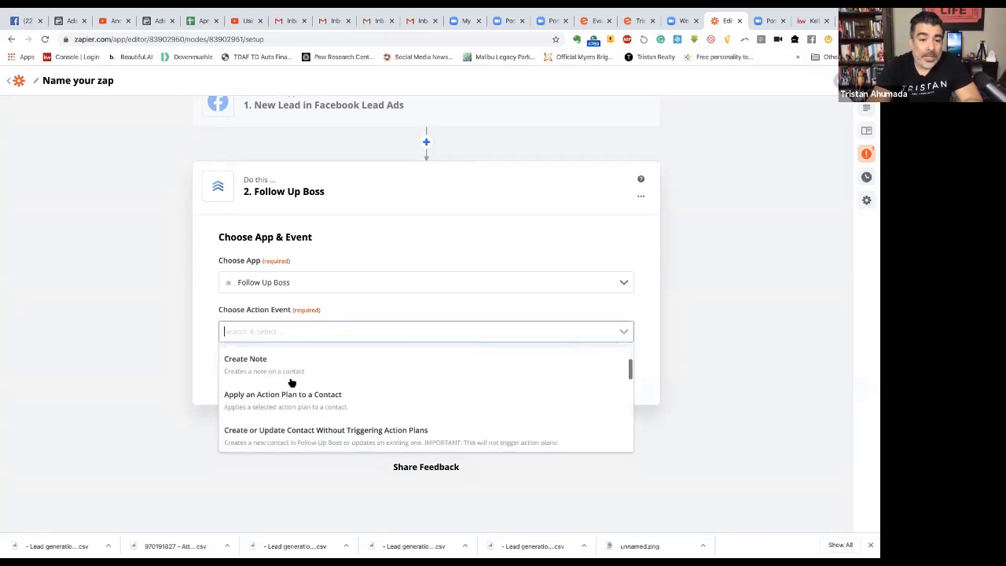
pyautogui.scroll(5, 290, 383)
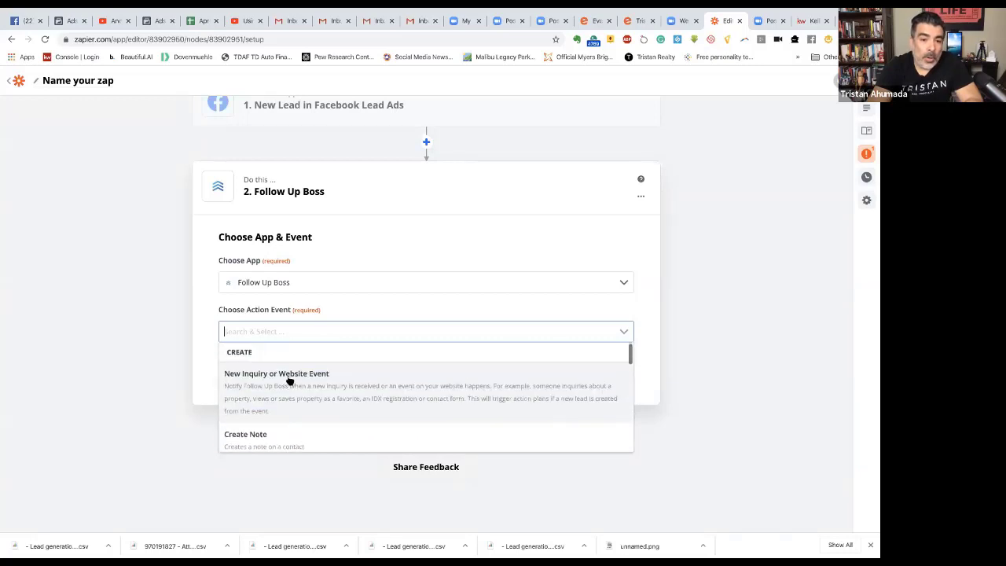
pyautogui.click(289, 379)
pyautogui.click(390, 373)
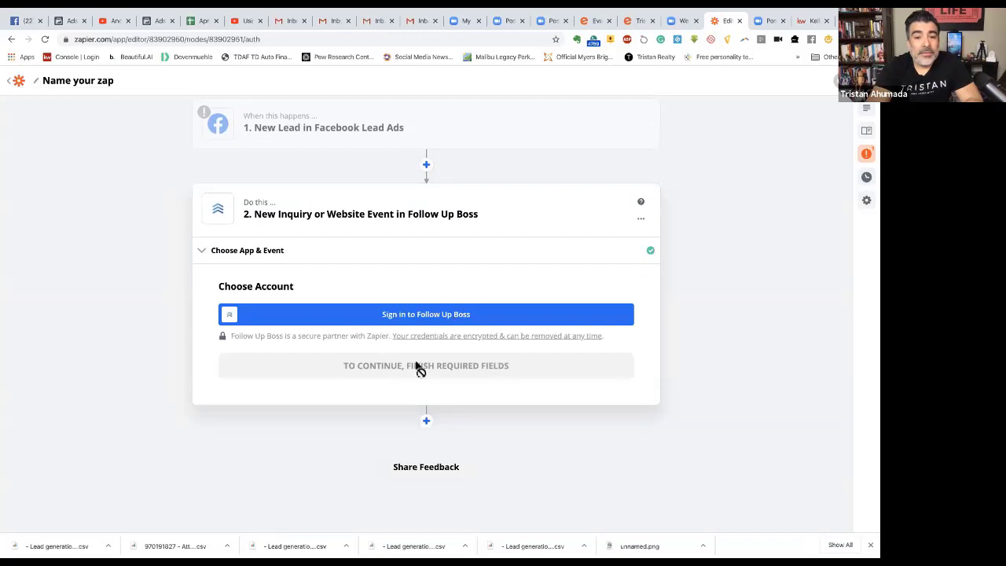
# Add a third Zap step using Zoom with the Create Registrant event and continue to its account selection.
pyautogui.scroll(1, 235, 291)
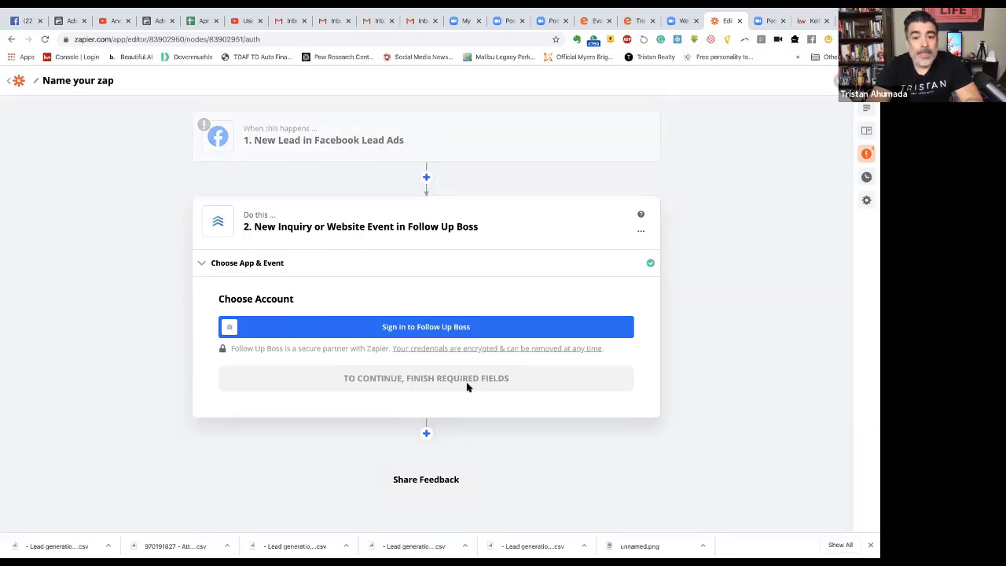
pyautogui.click(426, 435)
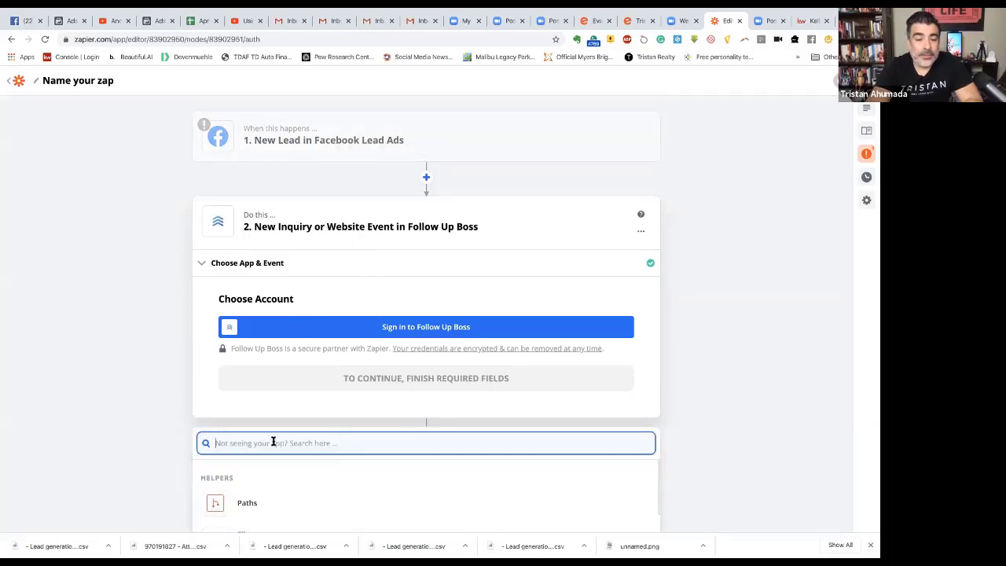
pyautogui.write('zoom')
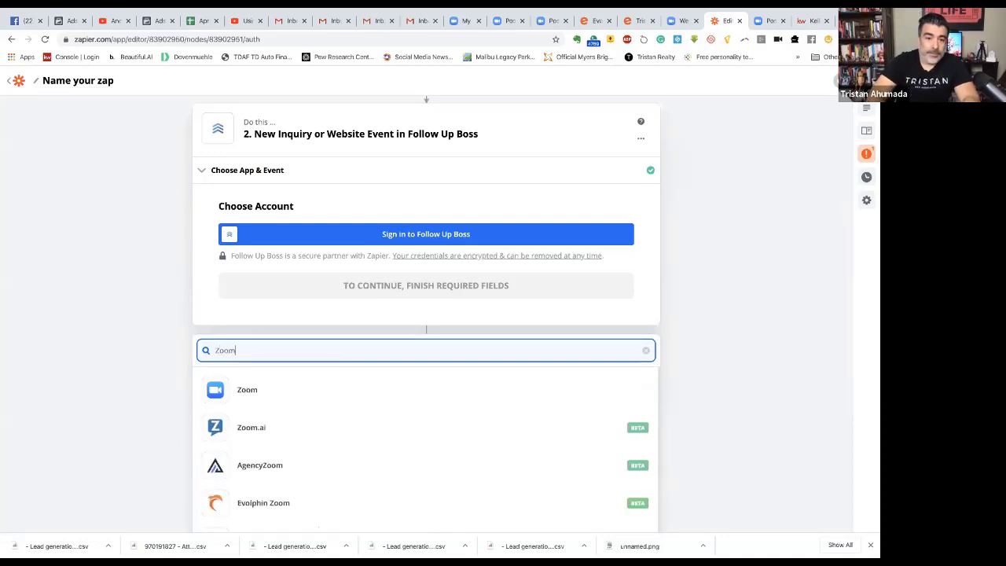
pyautogui.click(271, 391)
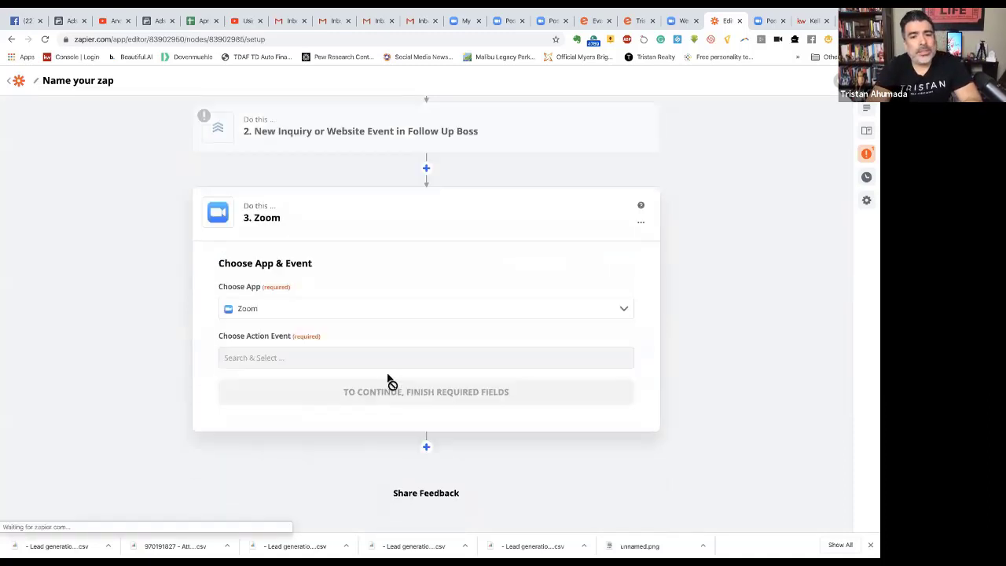
pyautogui.click(262, 353)
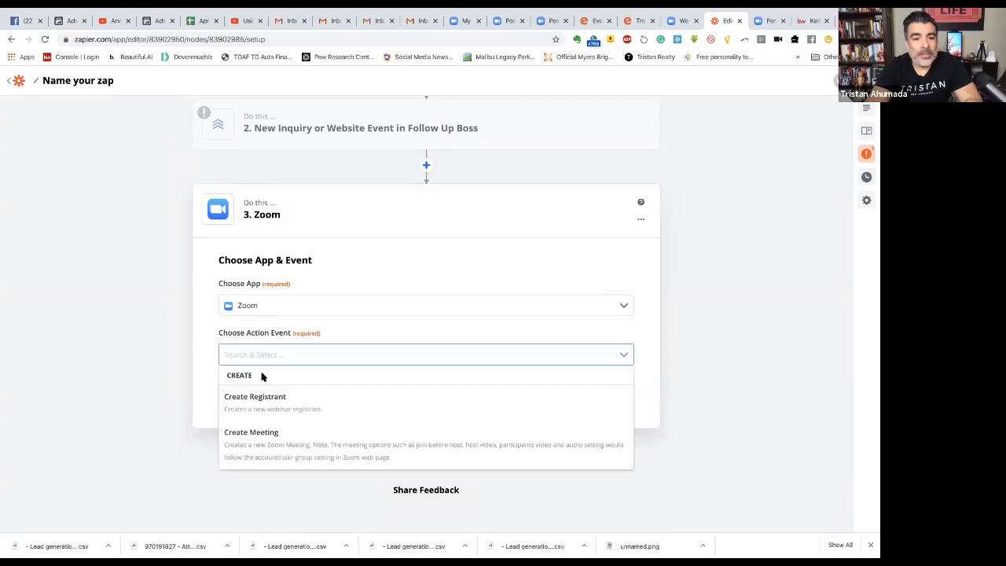
pyautogui.click(267, 405)
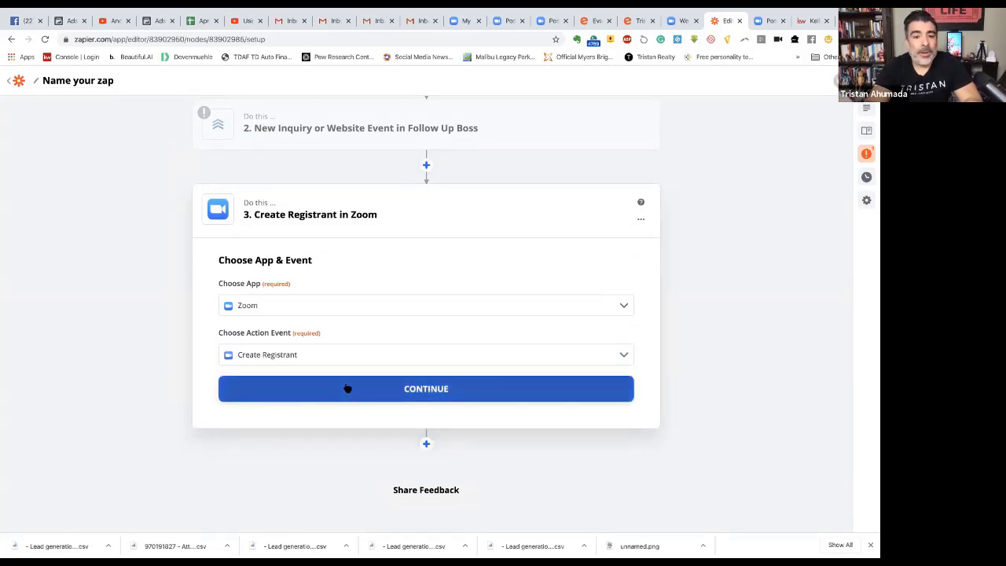
pyautogui.click(398, 388)
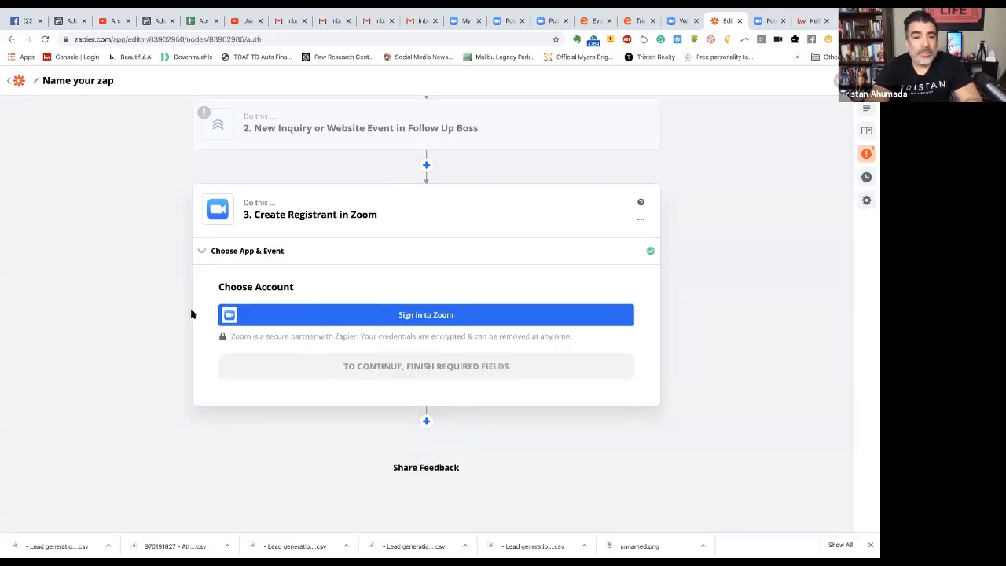
pyautogui.scroll(2, 209, 342)
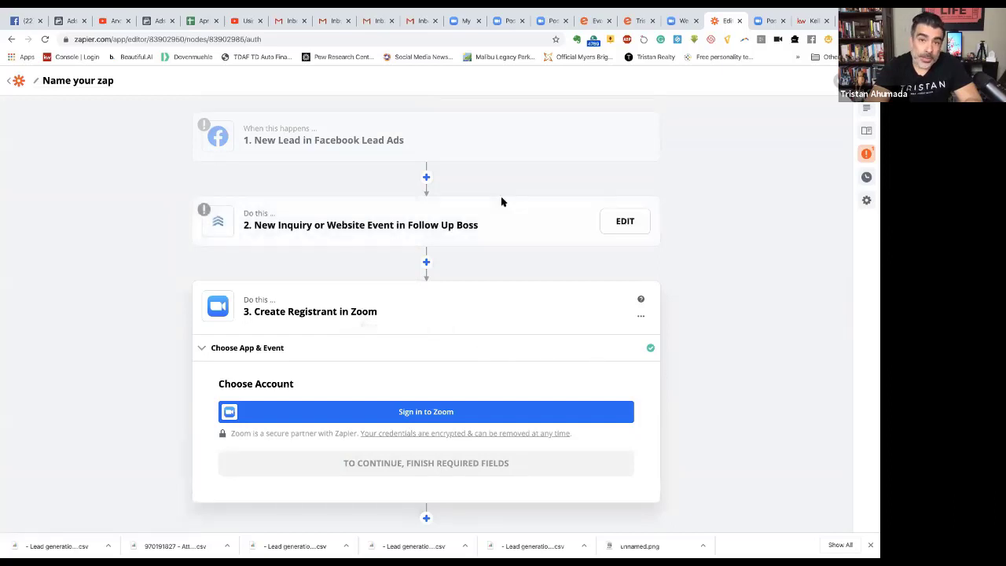
# Switch to the Zoom site and start scheduling a new webinar from the Webinars section.
pyautogui.click(464, 22)
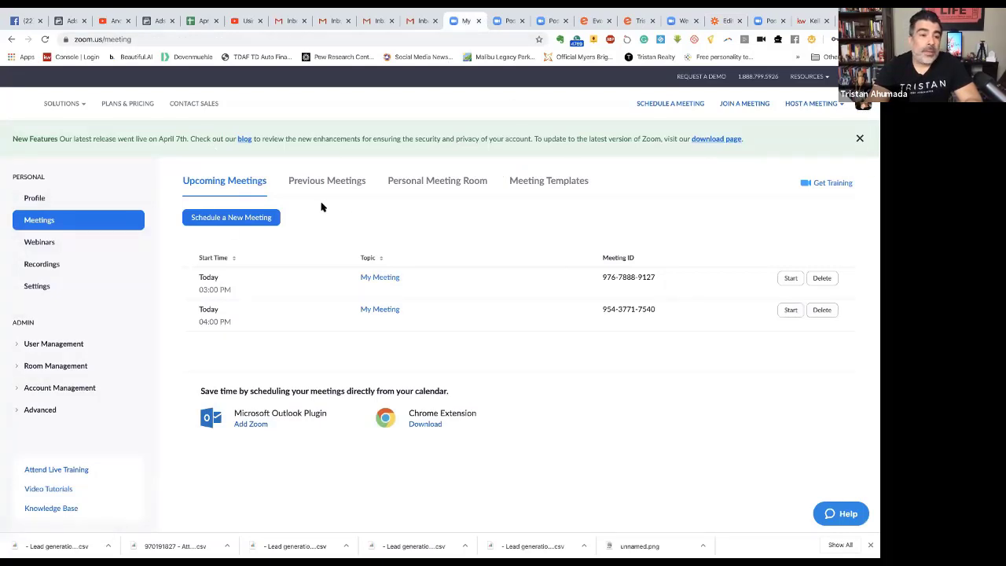
pyautogui.click(50, 244)
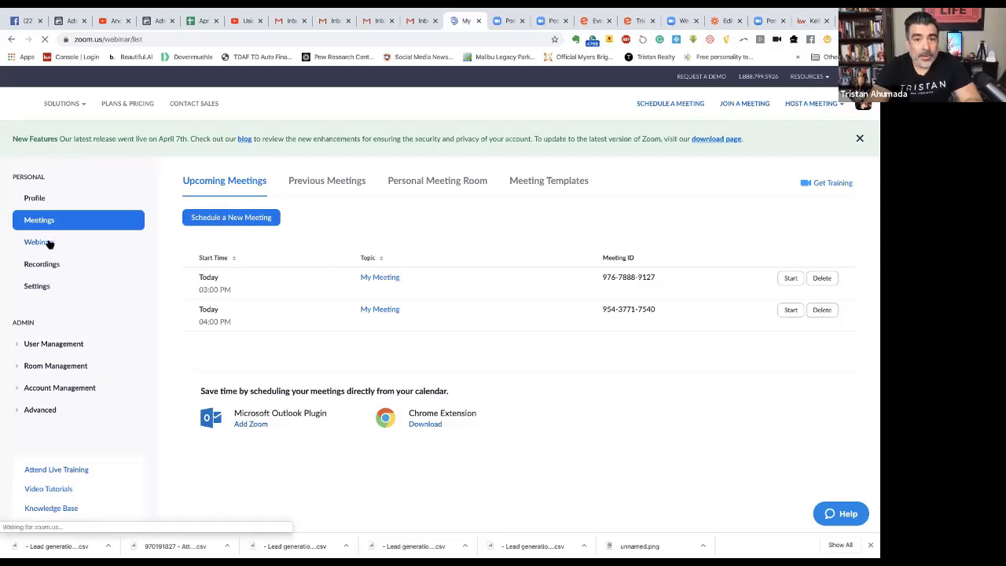
pyautogui.click(863, 103)
pyautogui.click(774, 171)
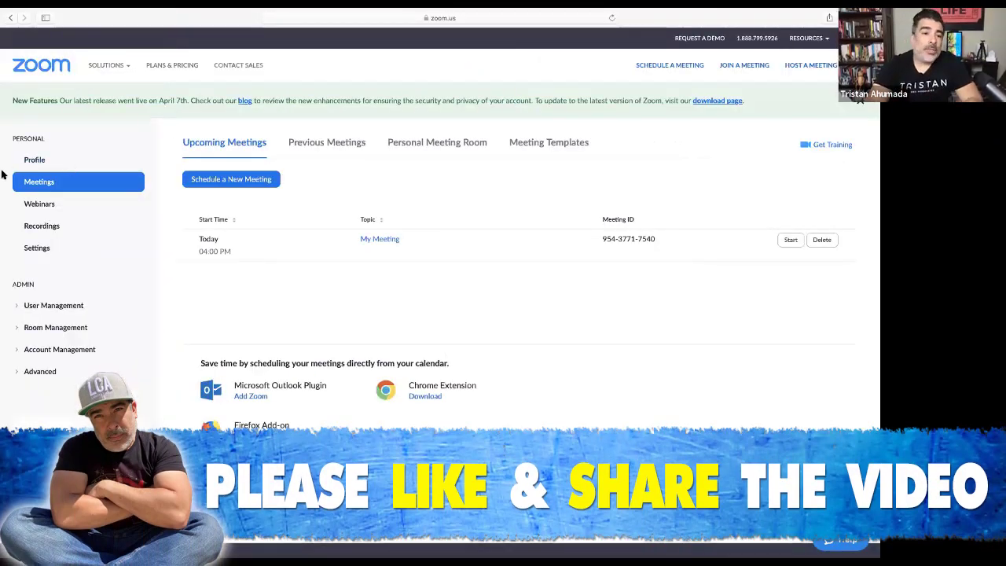
pyautogui.click(27, 202)
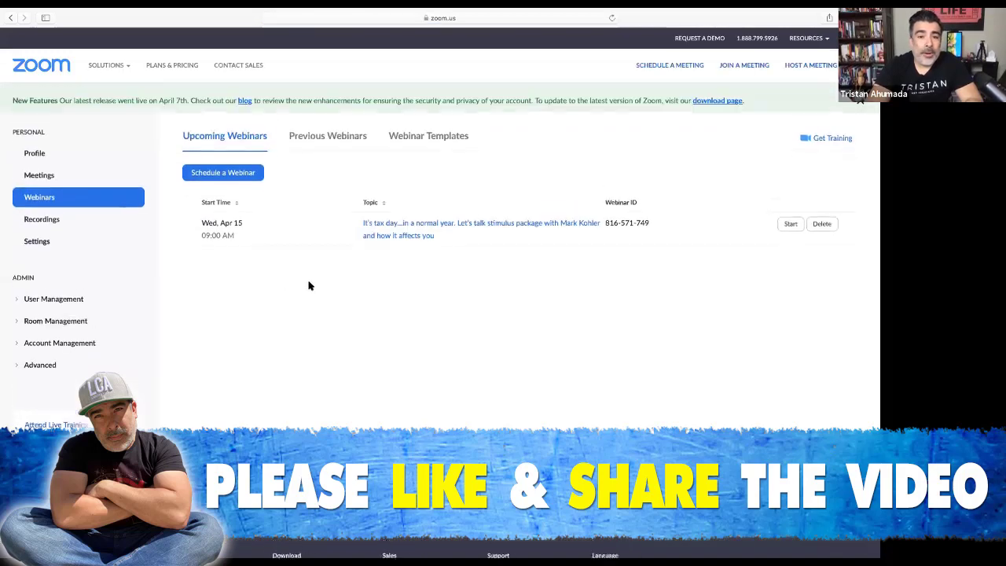
pyautogui.click(223, 180)
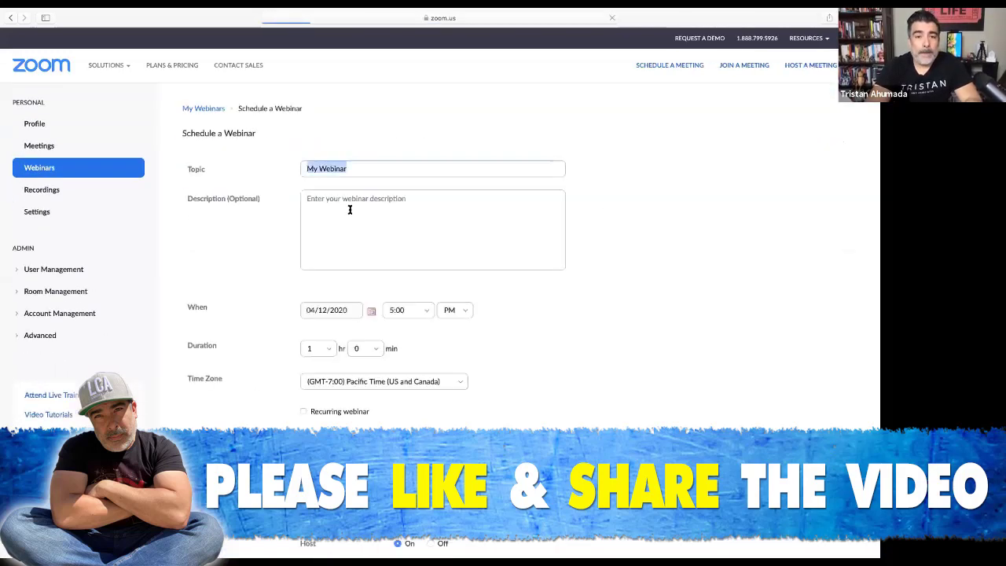
pyautogui.write('Buy')
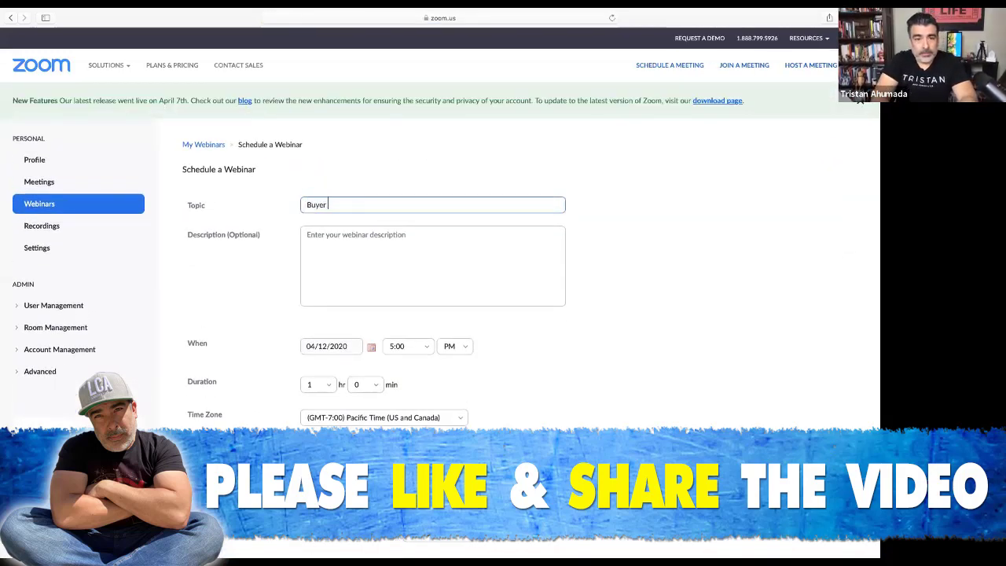
pyautogui.write('ers A')
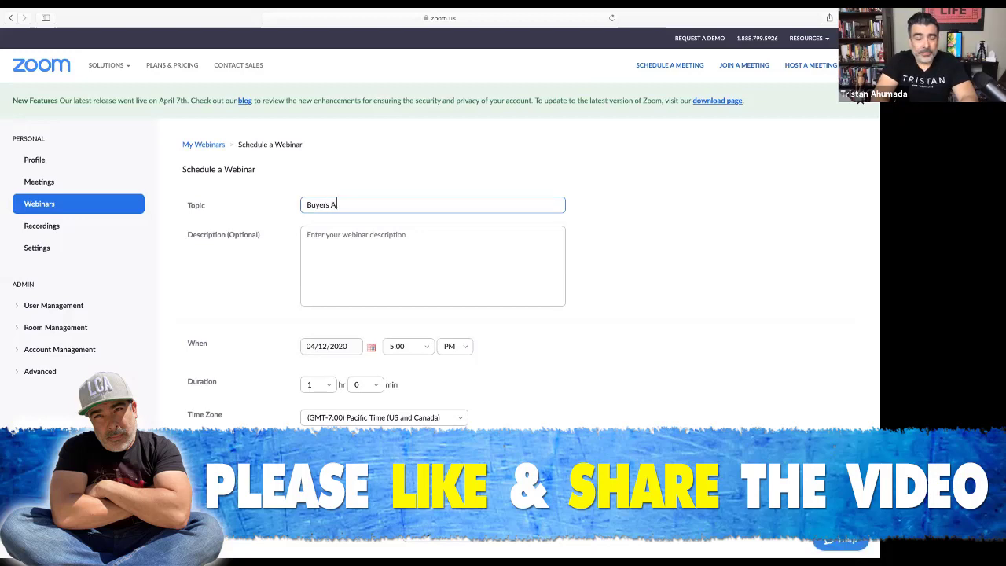
pyautogui.write('AMaz')
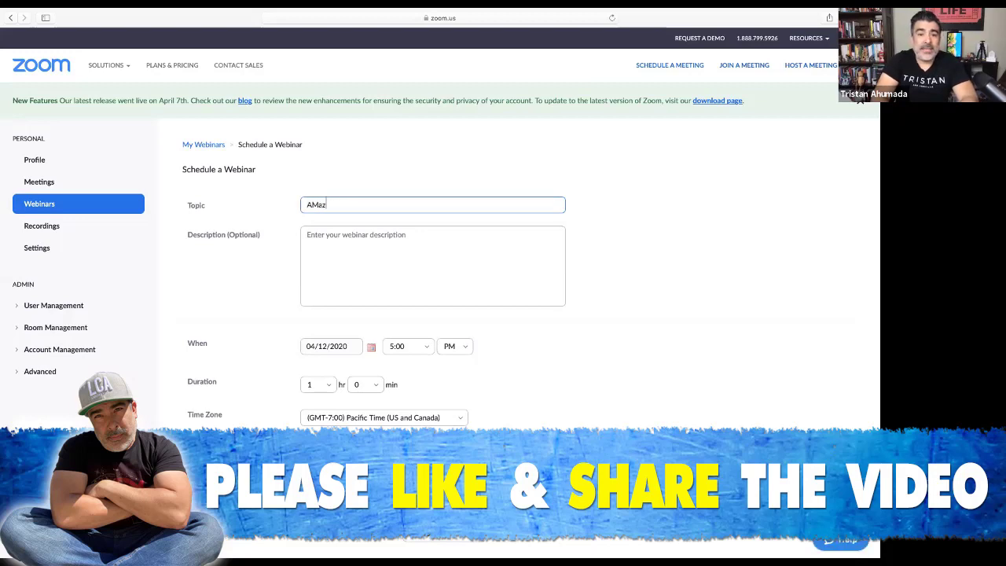
pyautogui.press('BackSpace')
pyautogui.press('BackSpace')
pyautogui.press('BackSpace')
pyautogui.press('BackSpace')
pyautogui.press('BackSpace')
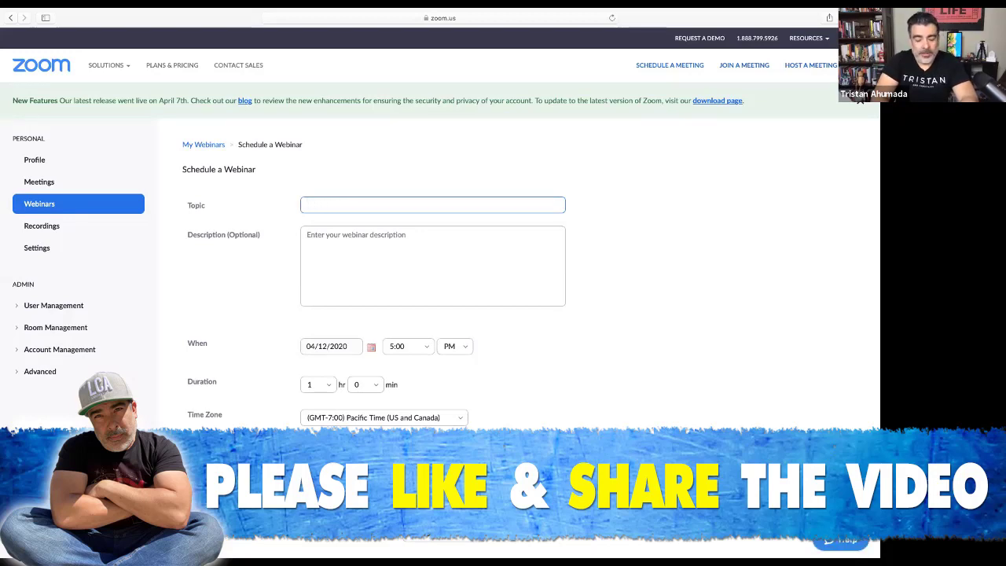
pyautogui.write('Buyers')
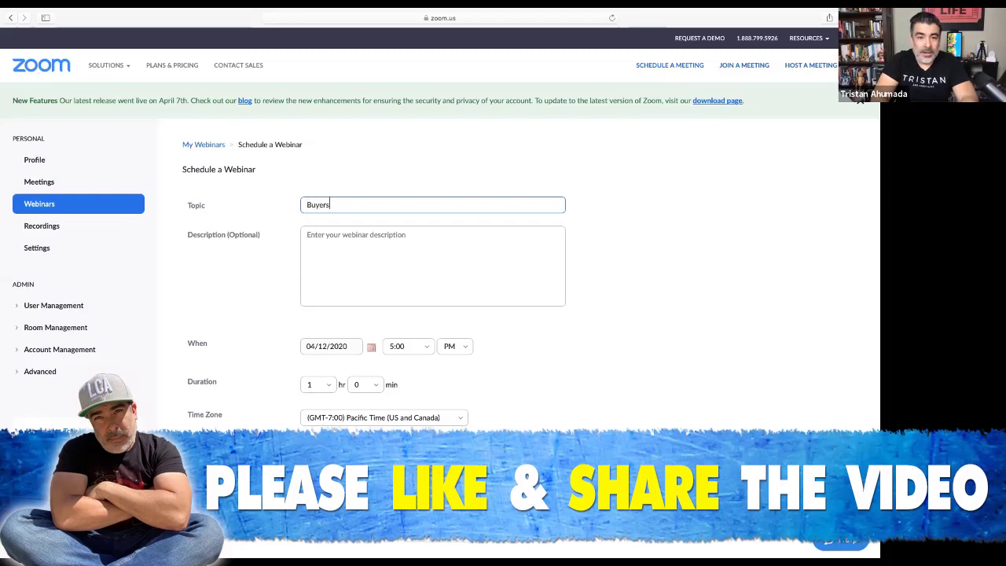
pyautogui.press('BackSpace')
pyautogui.press('BackSpace')
pyautogui.press('BackSpace')
pyautogui.press('BackSpace')
pyautogui.press('BackSpace')
pyautogui.press('BackSpace')
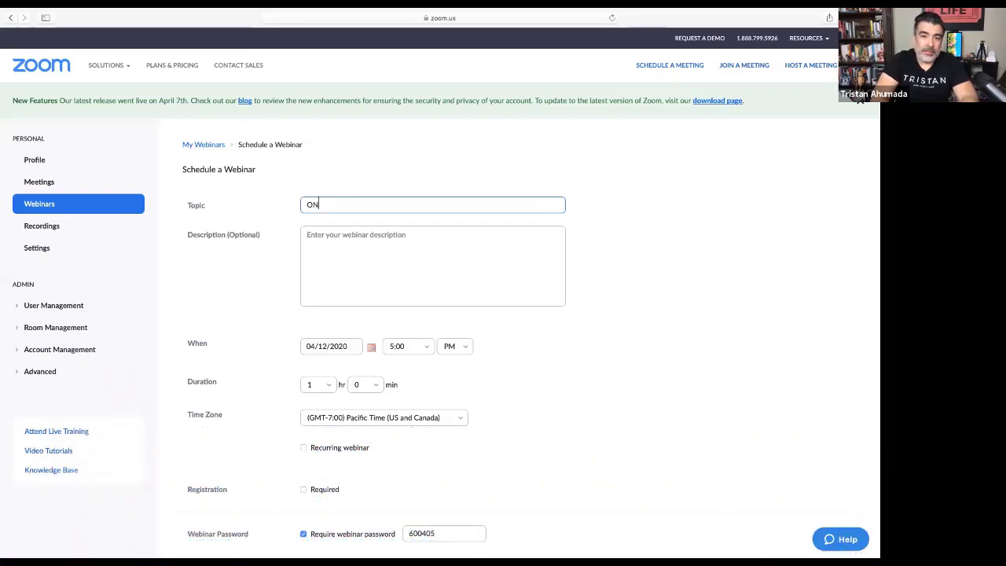
# Set the webinar topic to "Online Buyer Seminar - April 19th".
pyautogui.write('Online Buyer Seminar - April 19th')
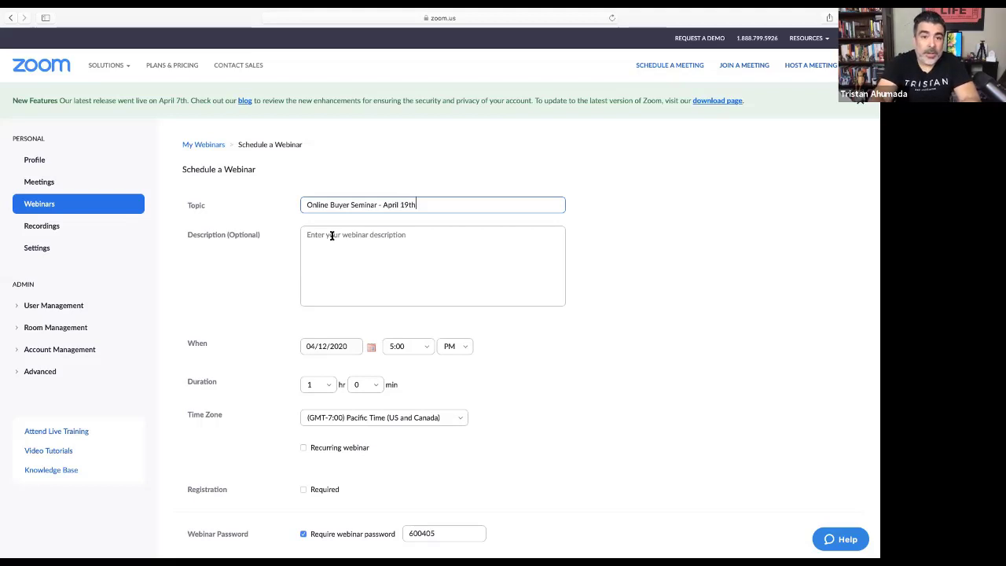
# Enter the webinar description "Learn the process of buying a home in Southern California with a top team from Los Angeles.".
pyautogui.click(332, 236)
pyautogui.write('Learn the process of buying a home in Southern C')
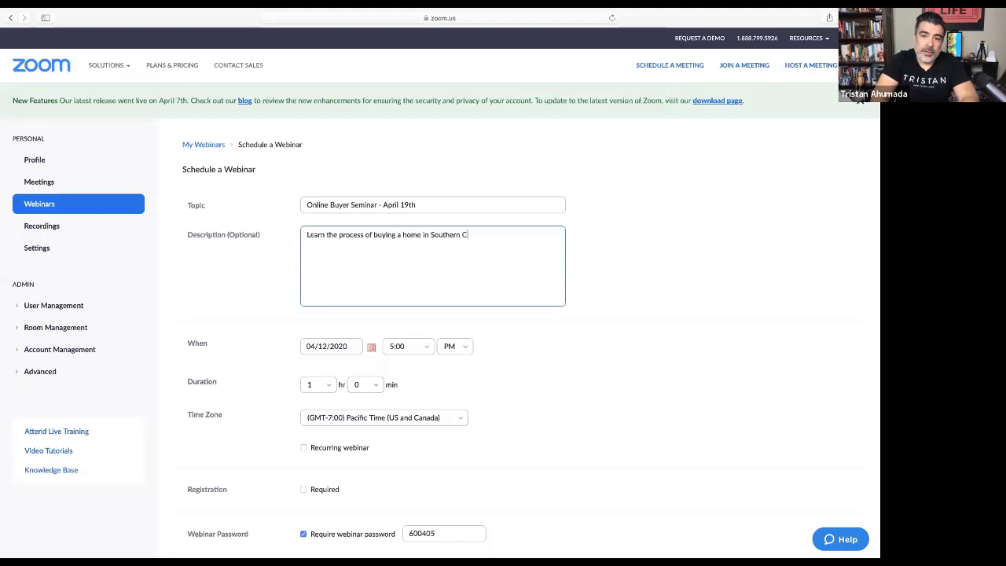
pyautogui.write('ornia with a top team from Los Angeles.')
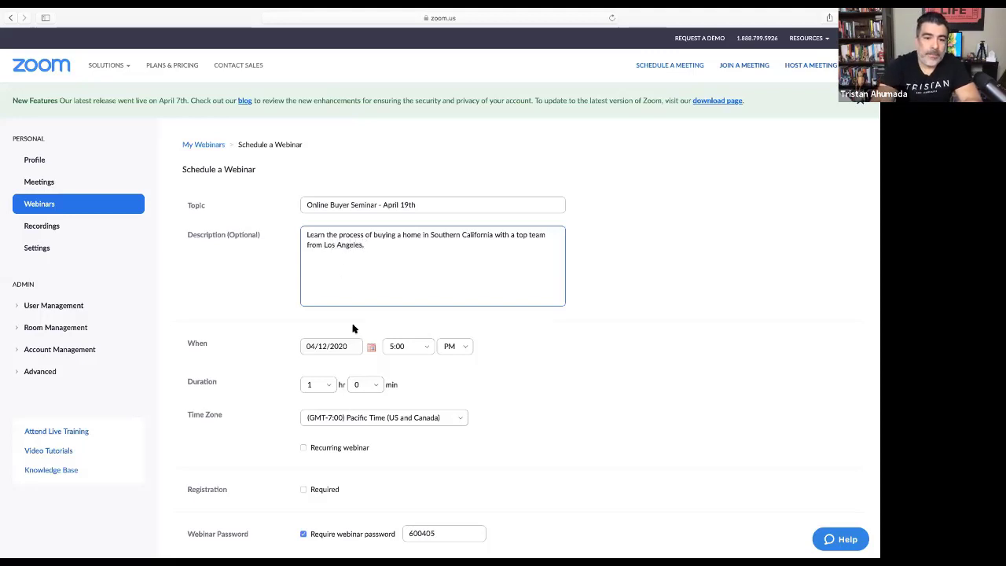
# Set the webinar's start to 04/19/2020 at 1:00 PM.
pyautogui.click(366, 347)
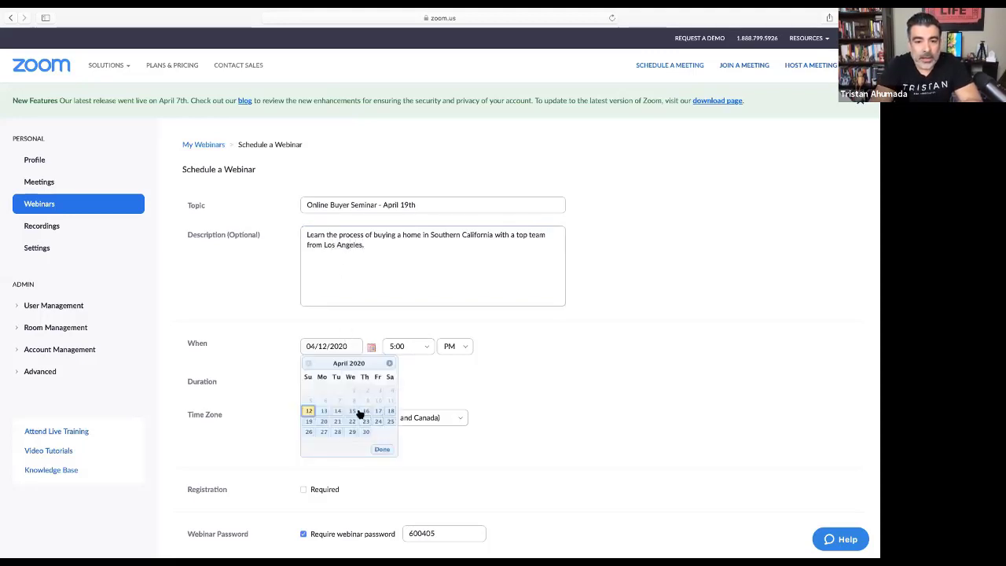
pyautogui.click(308, 421)
pyautogui.click(411, 347)
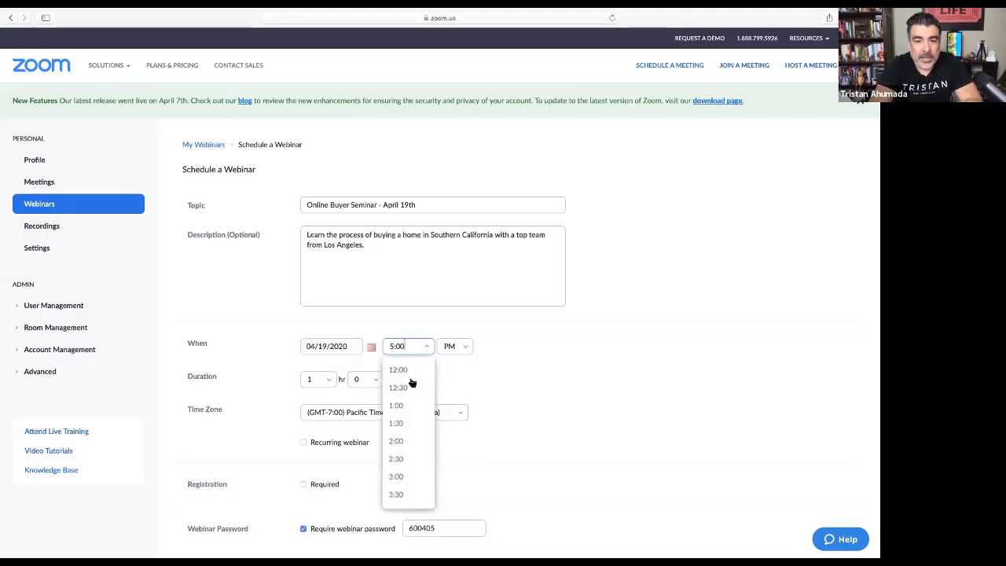
pyautogui.click(411, 405)
# Turn on panelist video for the webinar.
pyautogui.scroll(-3, 452, 389)
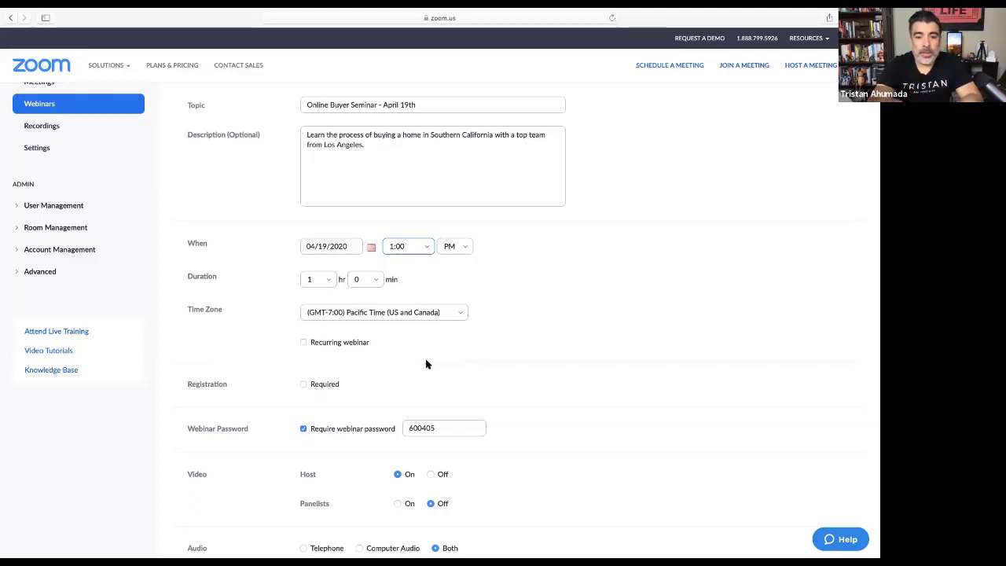
pyautogui.scroll(-2, 359, 374)
pyautogui.scroll(-1, 418, 302)
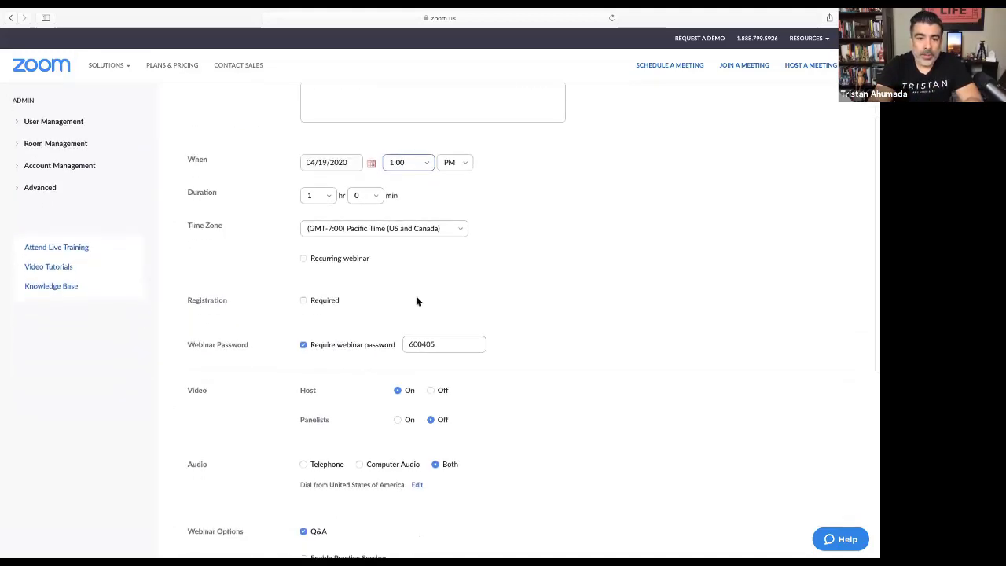
pyautogui.scroll(-2, 417, 302)
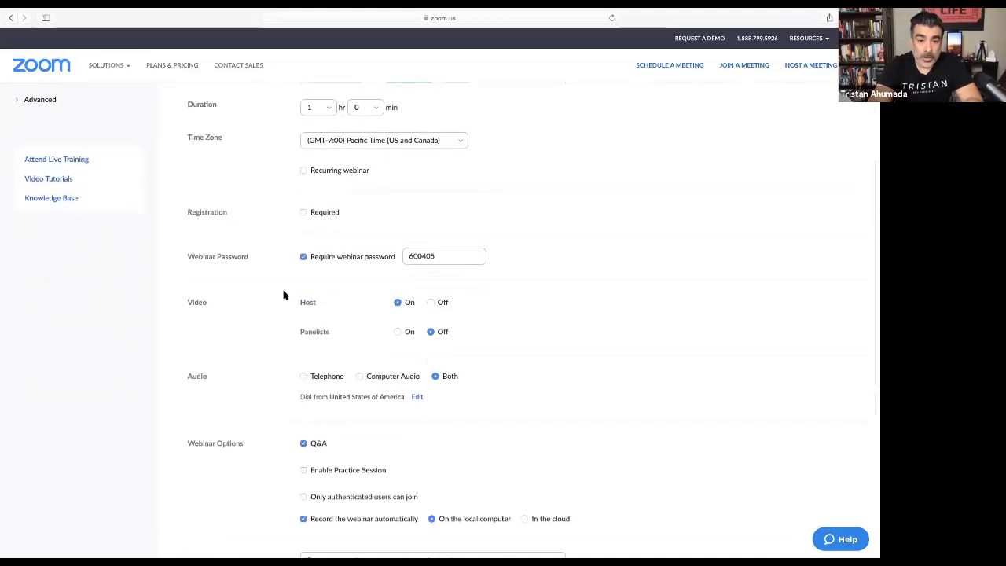
pyautogui.click(398, 332)
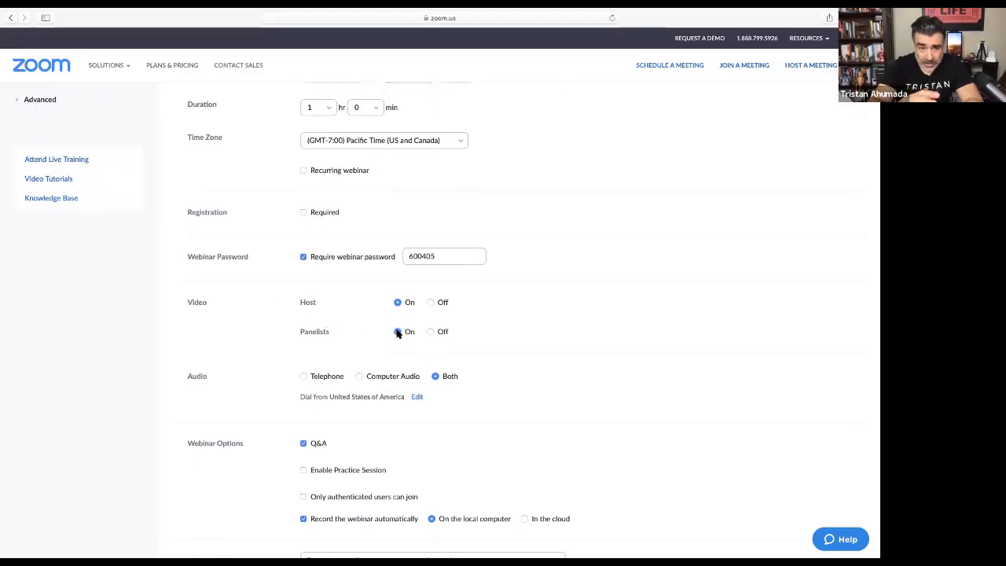
pyautogui.scroll(-3, 359, 338)
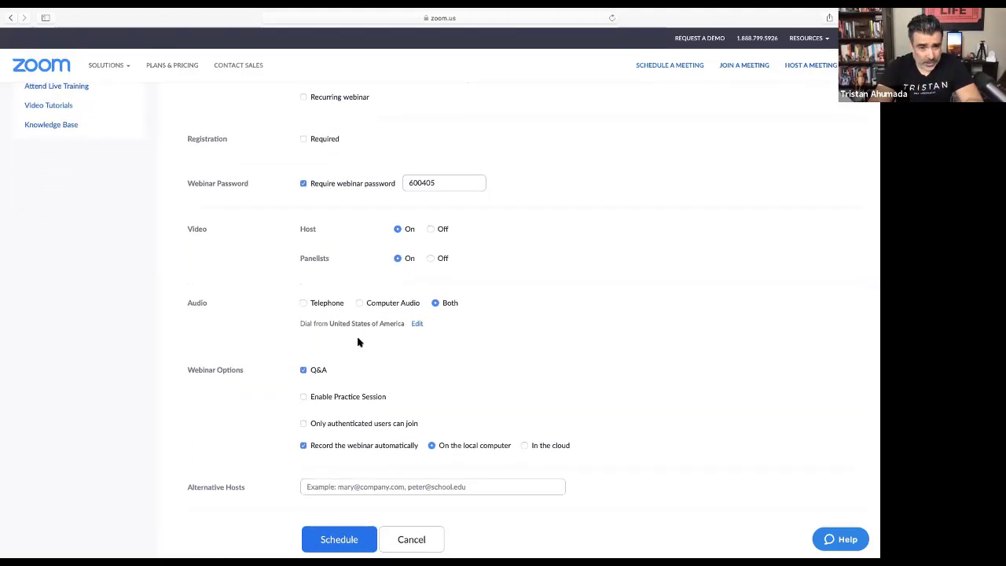
# Enable the practice session in the webinar options and schedule the webinar.
pyautogui.scroll(-1, 369, 358)
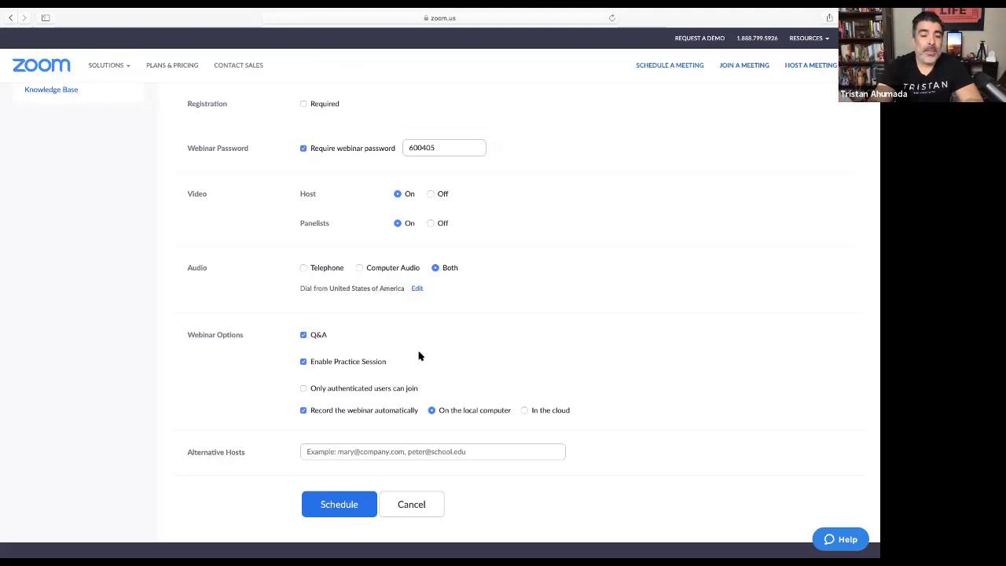
pyautogui.scroll(-1, 417, 355)
pyautogui.scroll(-2, 427, 384)
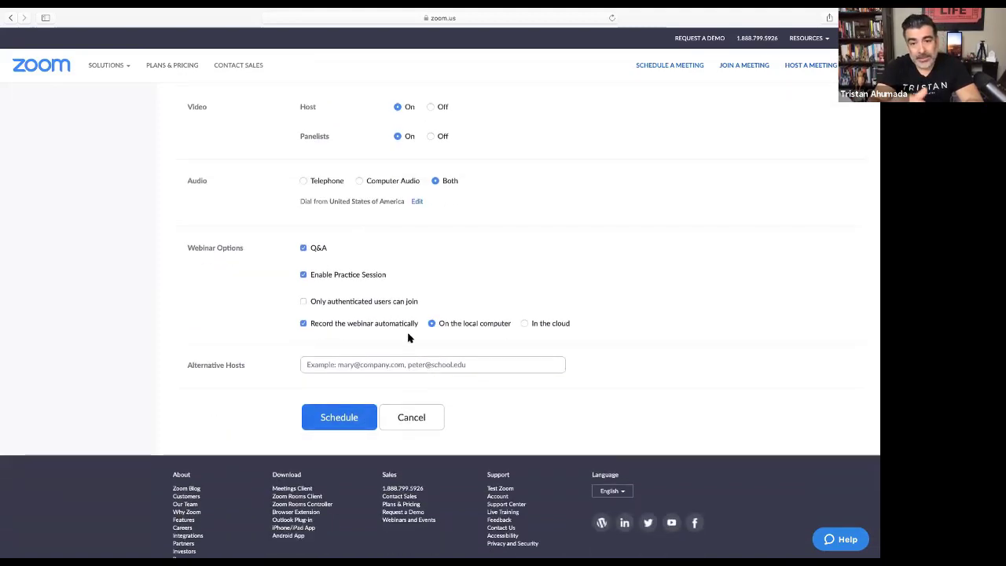
pyautogui.click(341, 417)
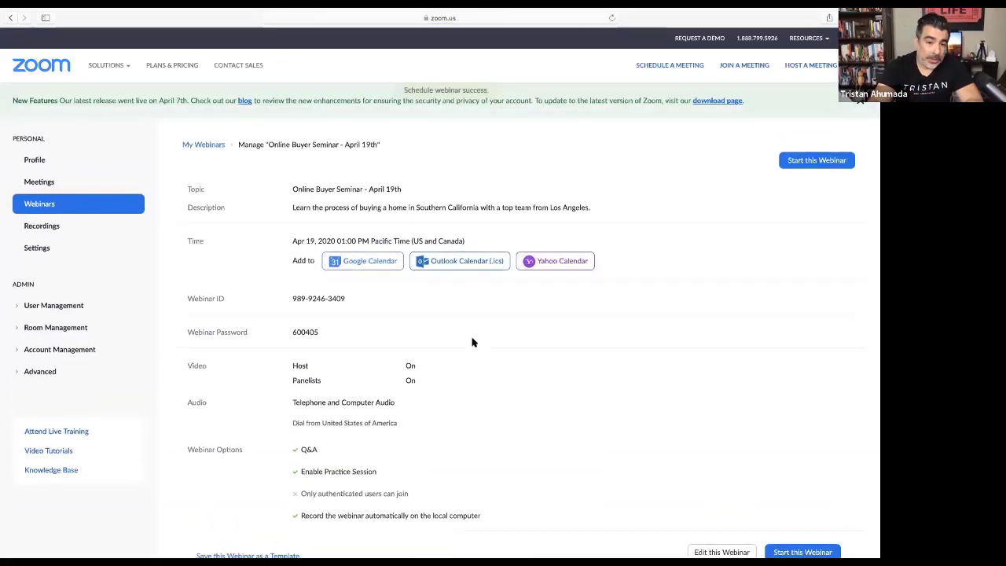
# Make registration required for the webinar with automatic approval and save the registration settings.
pyautogui.scroll(-5, 471, 341)
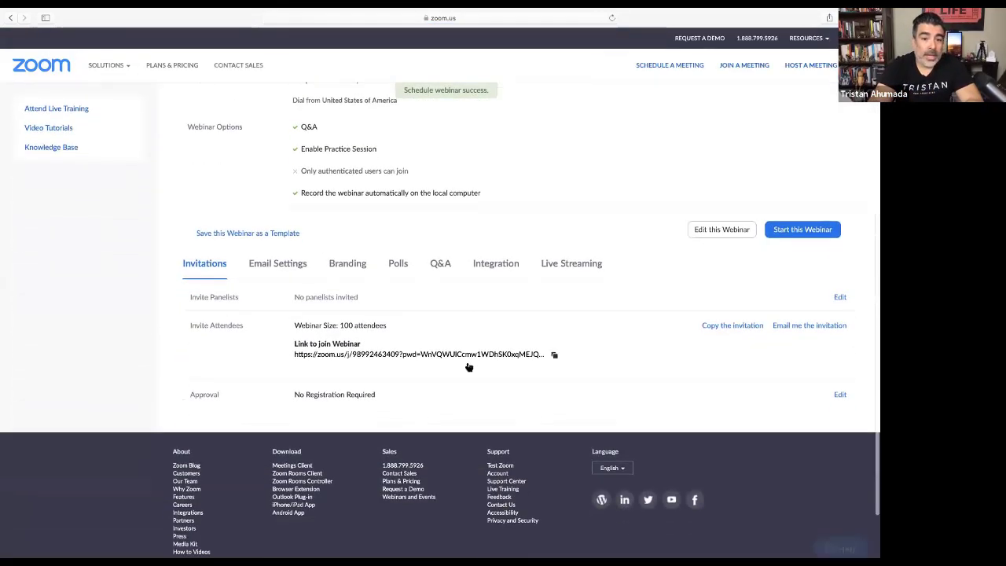
pyautogui.scroll(-2, 469, 367)
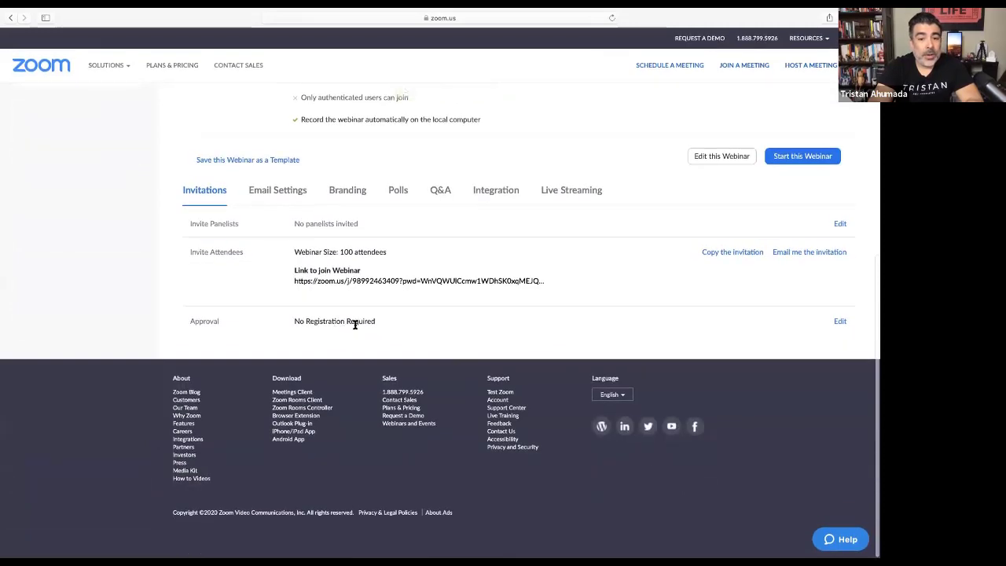
pyautogui.click(840, 322)
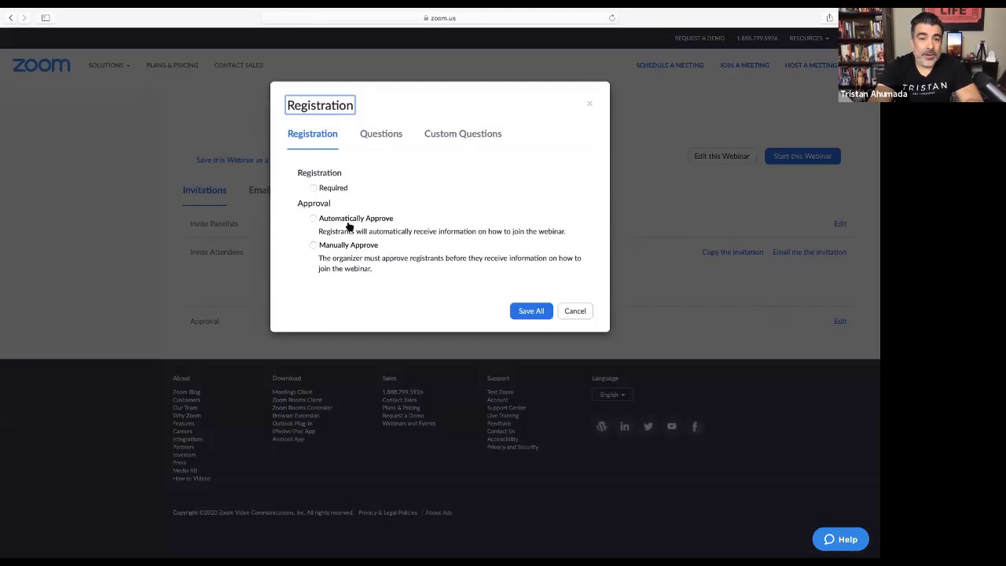
pyautogui.click(313, 189)
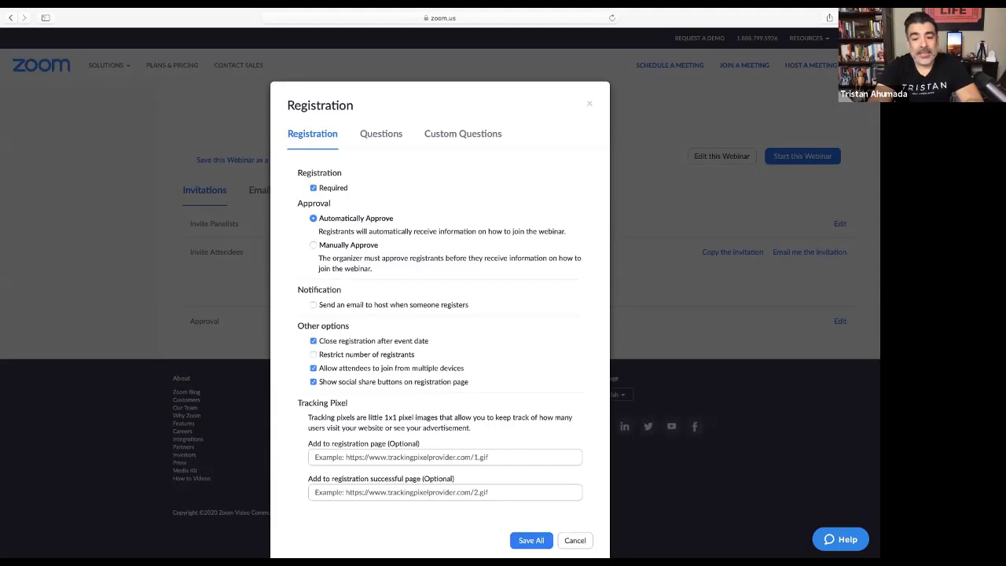
pyautogui.click(532, 541)
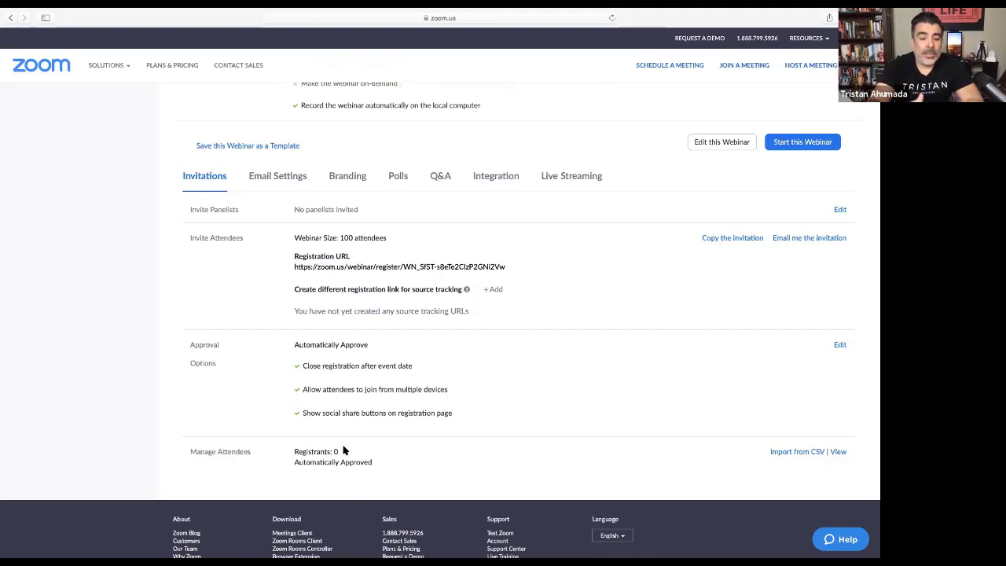
# Copy the webinar's registration URL, switch to Messages and send it in the open conversation.
pyautogui.moveTo(477, 274)
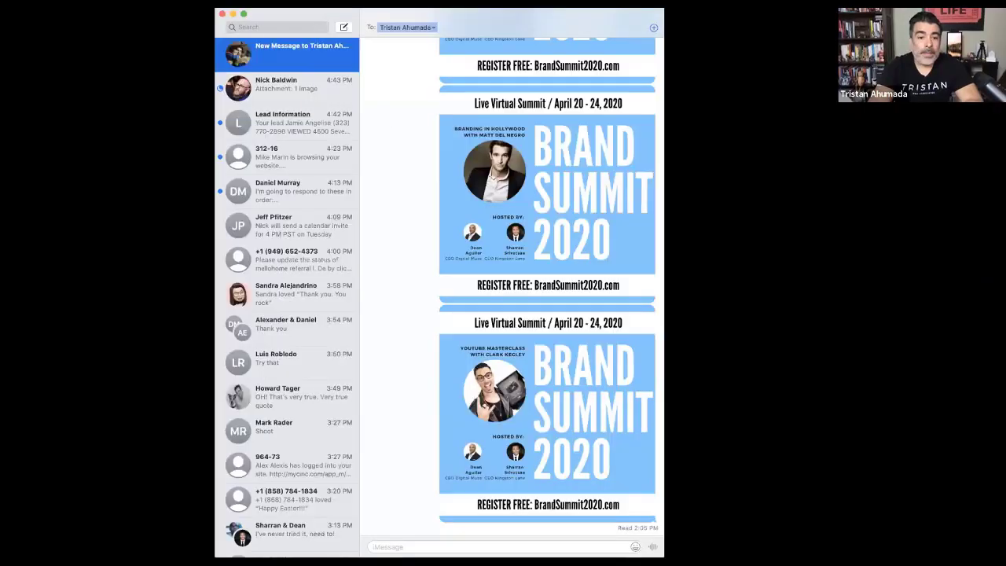
pyautogui.click(399, 545)
pyautogui.press('super+v')
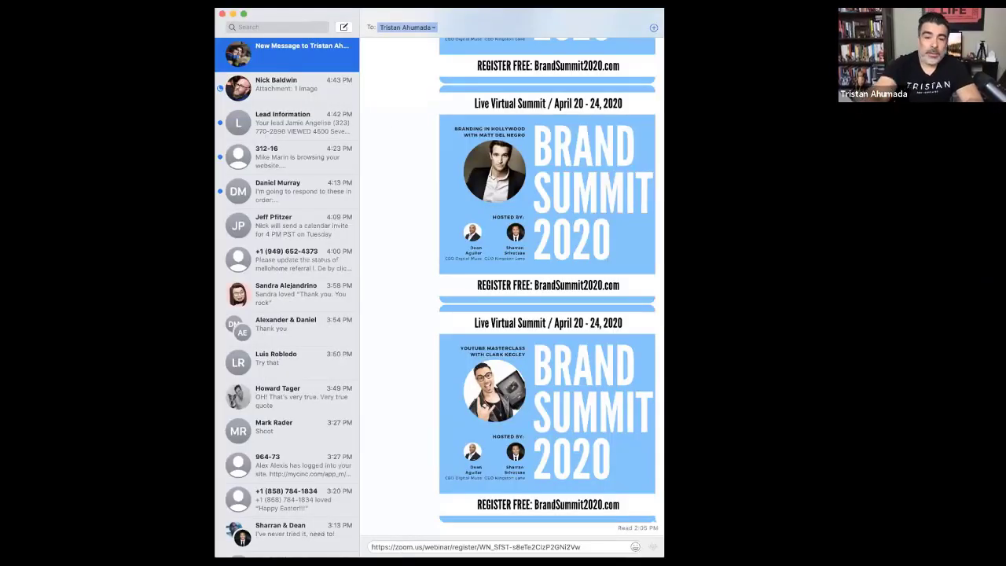
pyautogui.press('Return')
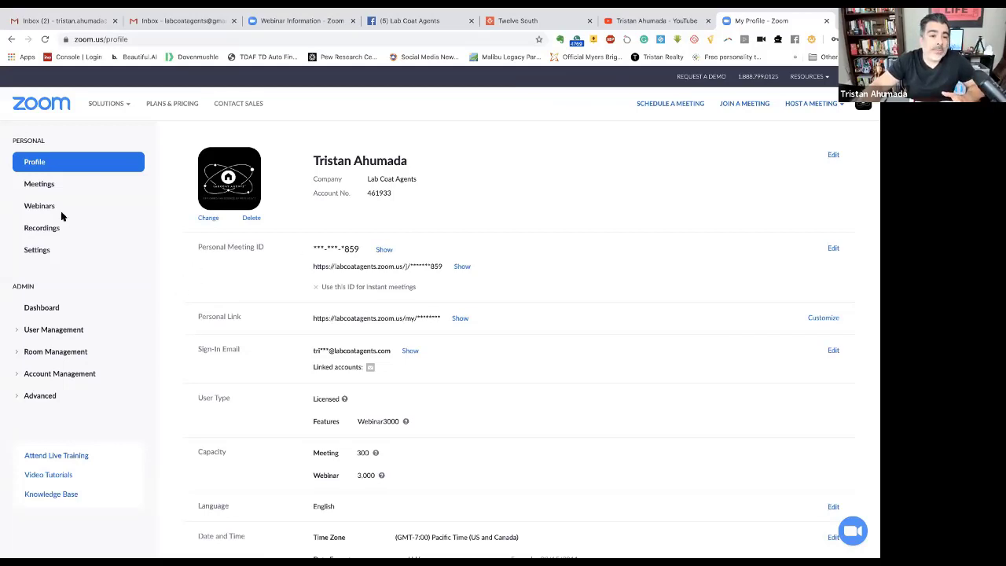
# Examine the advanced in-meeting settings in Zoom, especially the live streaming options for Facebook, Workplace by Facebook and YouTube.
pyautogui.click(45, 187)
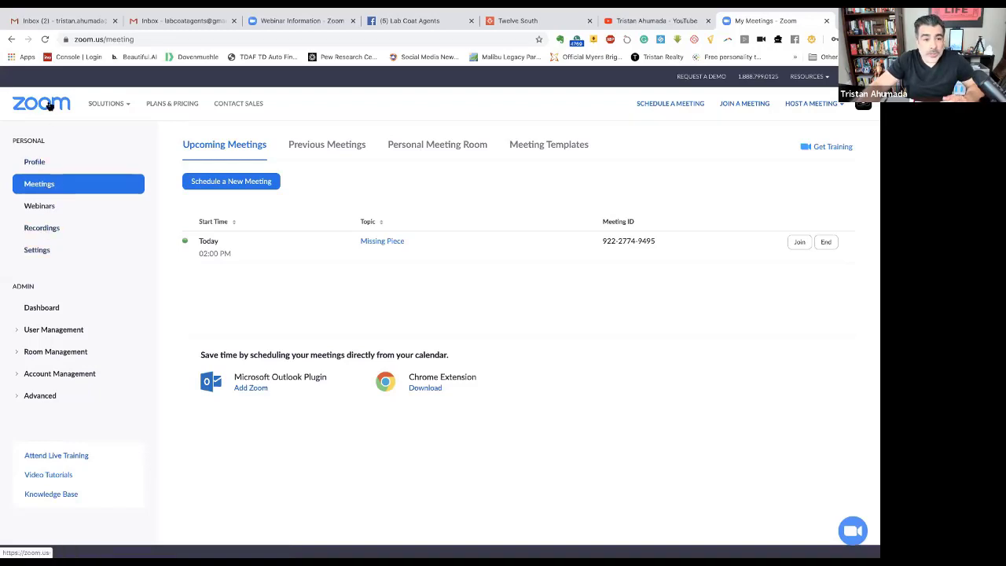
pyautogui.click(37, 250)
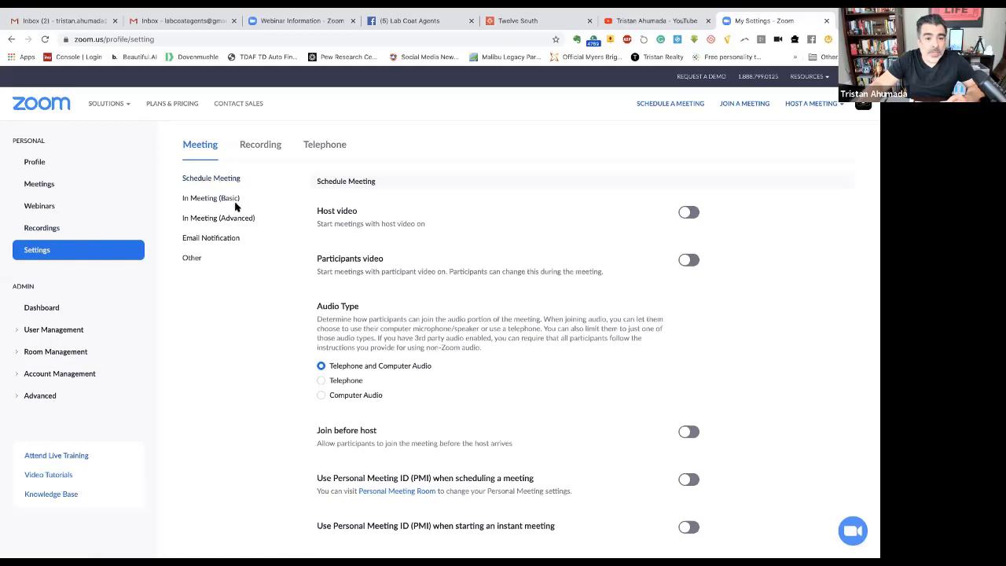
pyautogui.click(203, 219)
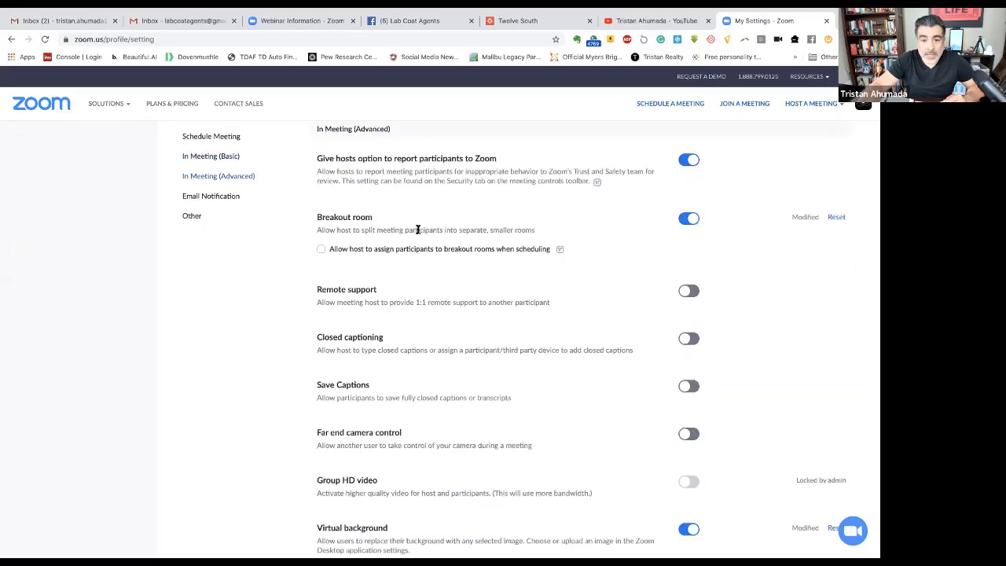
pyautogui.scroll(-3, 417, 230)
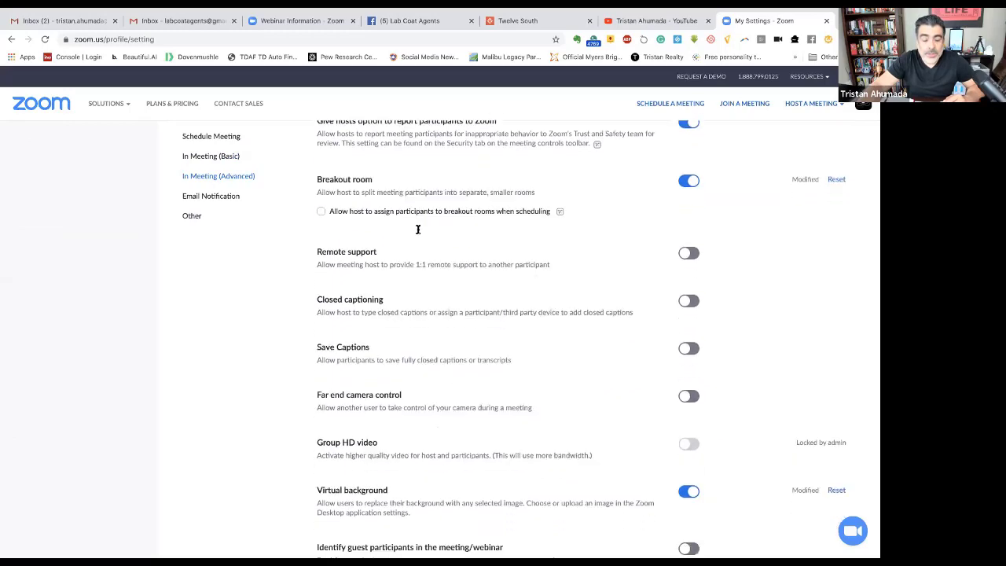
pyautogui.scroll(-5, 417, 229)
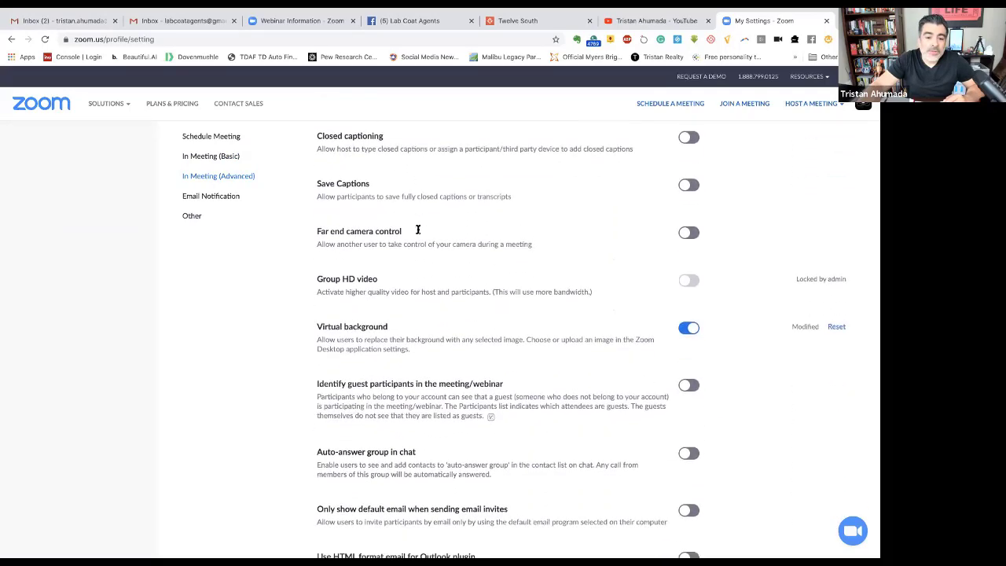
pyautogui.scroll(-6, 417, 233)
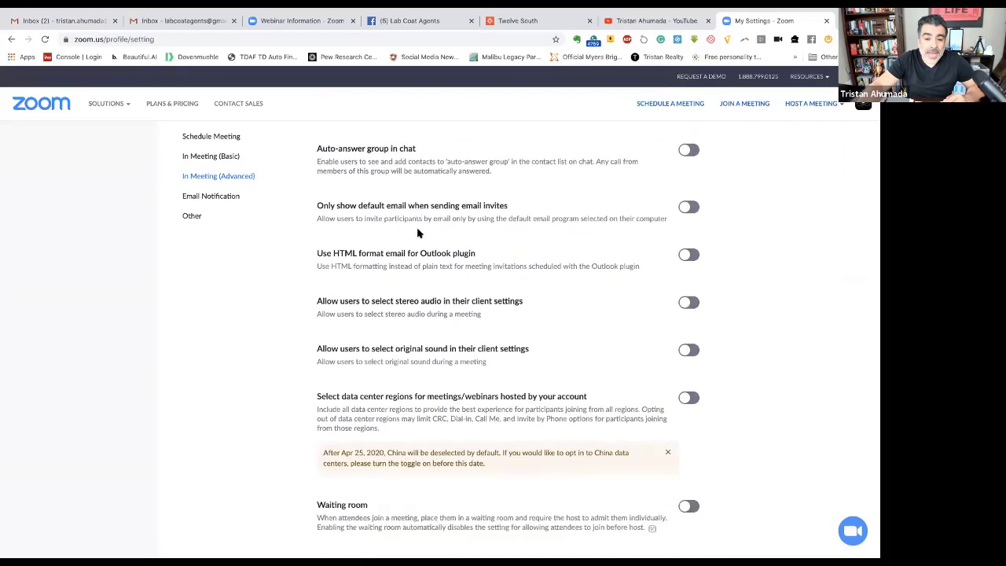
pyautogui.scroll(-4, 417, 230)
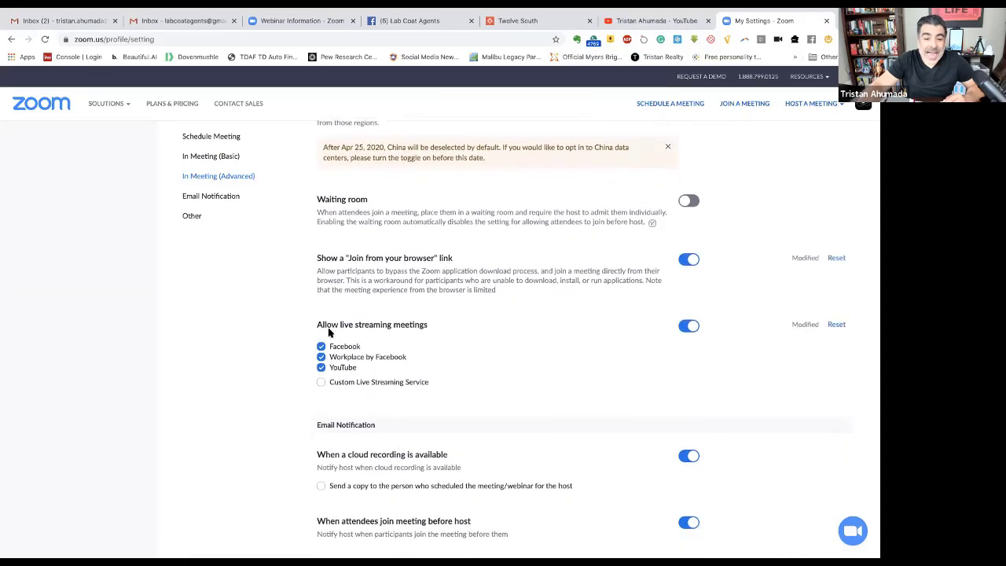
pyautogui.scroll(-1, 353, 338)
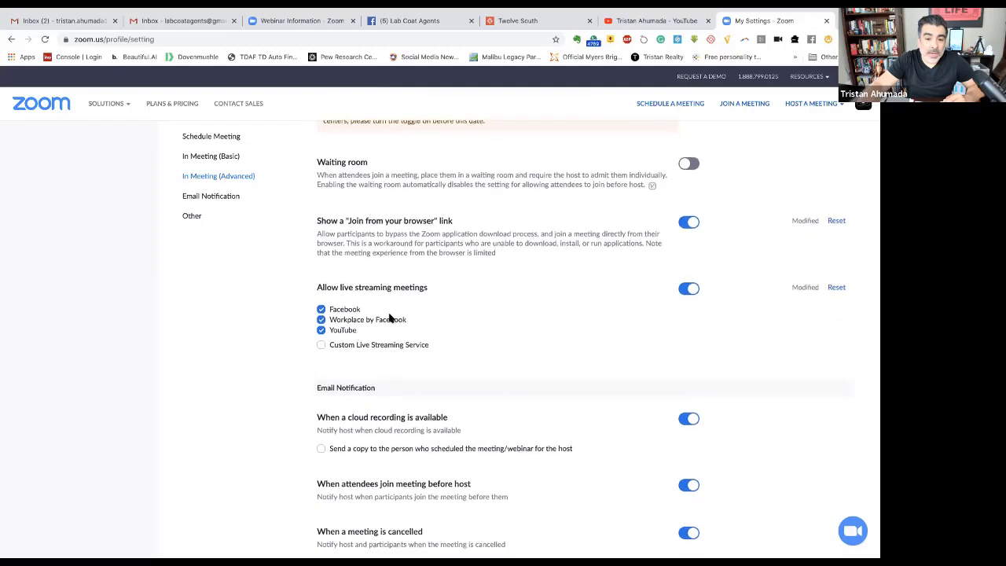
pyautogui.scroll(5, 391, 314)
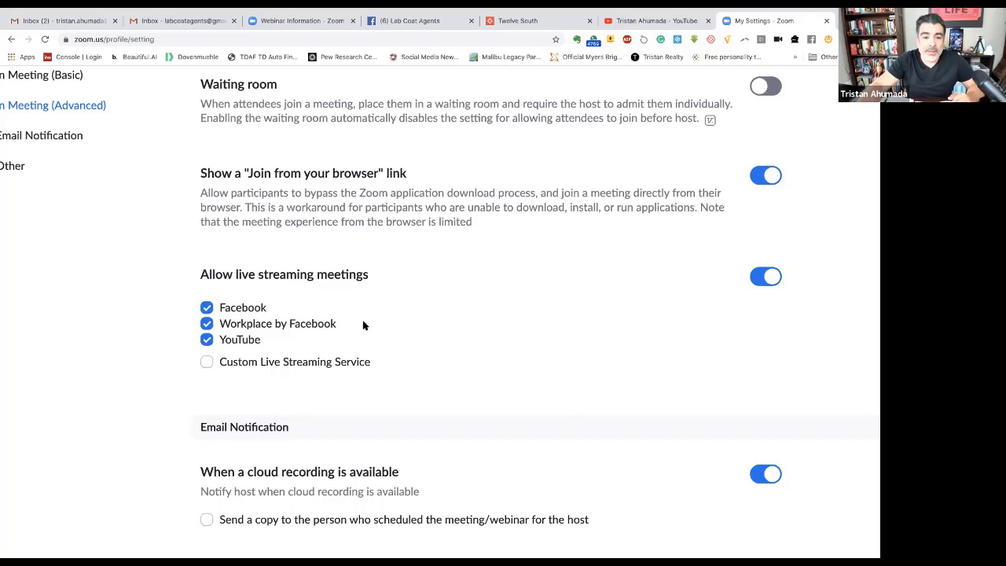
pyautogui.hotkey('ctrl', '0')
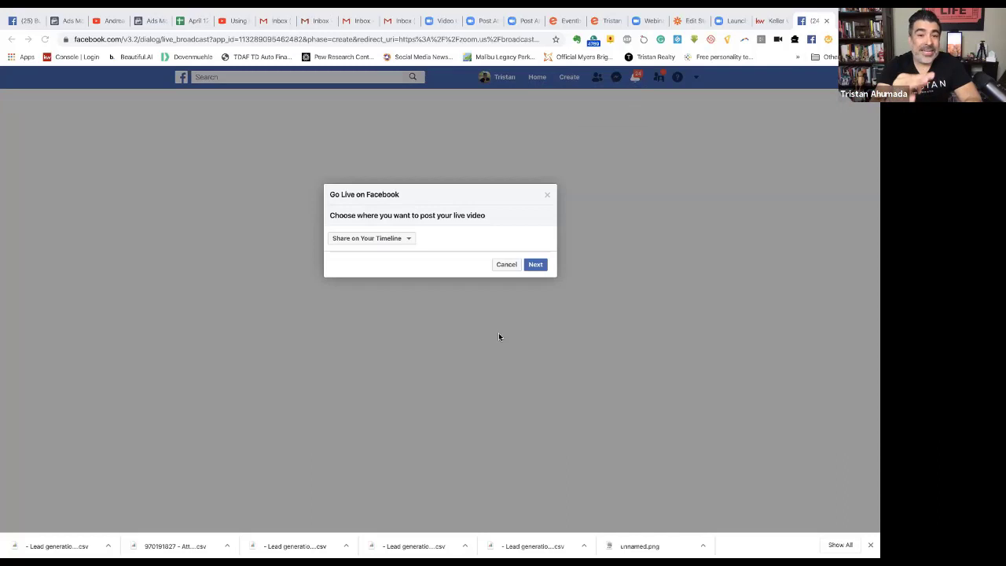
# Choose to share the Facebook live video in the event "Amazing Online Buyer Seminar" and continue to the broadcast setup.
pyautogui.click(402, 239)
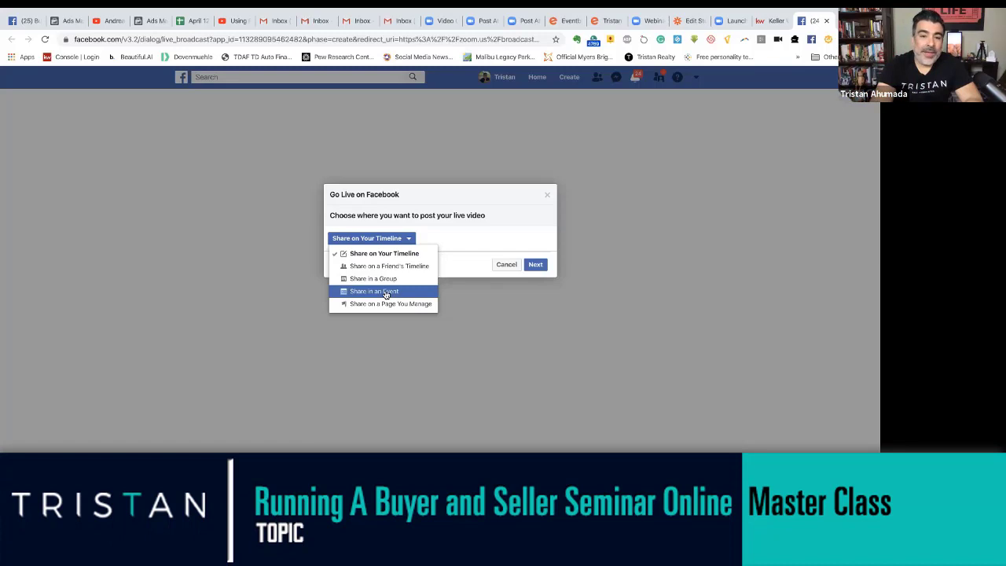
pyautogui.click(385, 292)
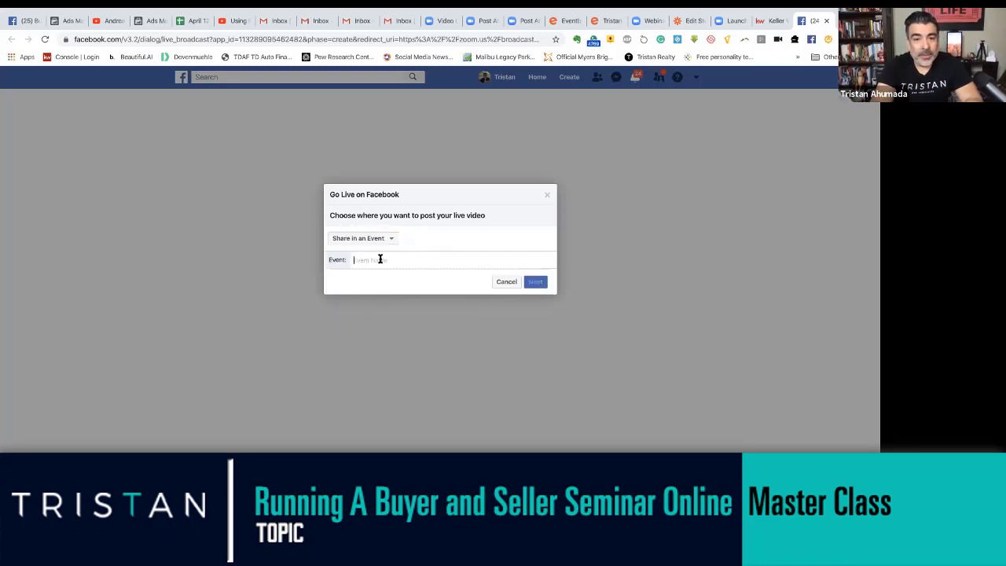
pyautogui.write('Amazing')
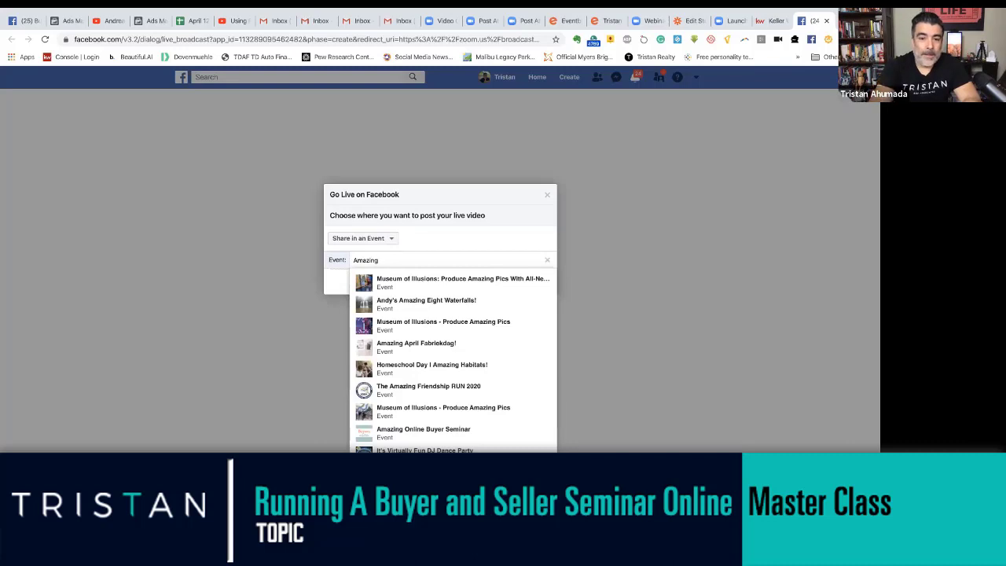
pyautogui.click(415, 431)
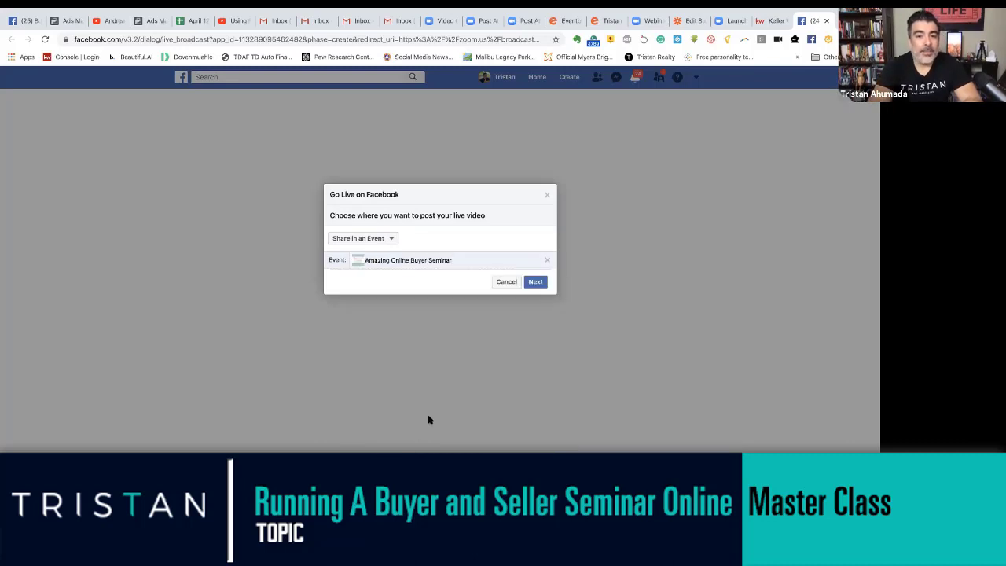
pyautogui.click(535, 282)
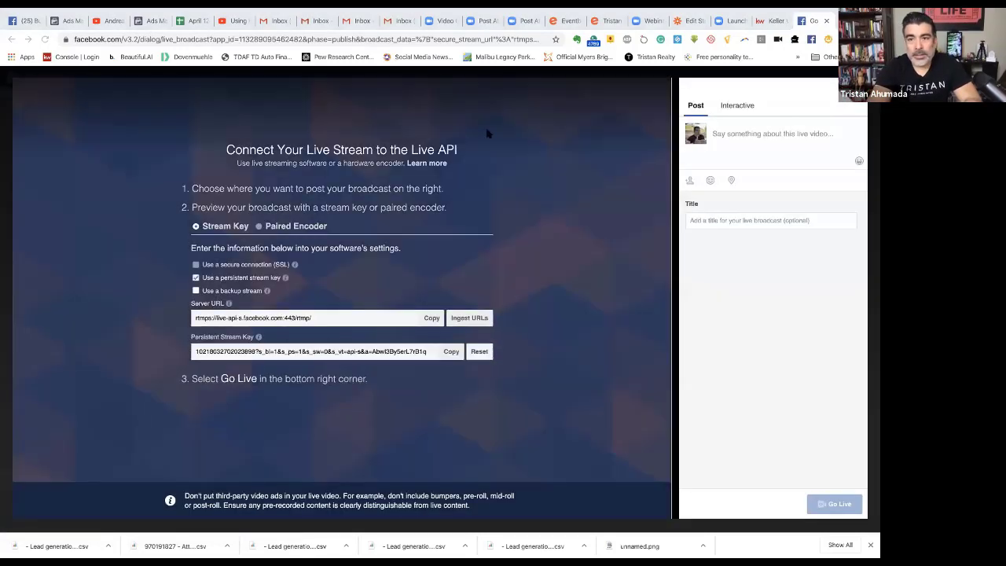
# Write the live video's post text "Join us as we talk about buying a home in Southern", ending with random filler characters.
pyautogui.click(745, 143)
pyautogui.write('Join us as we t')
pyautogui.write('alk about')
pyautogui.write(' buying ')
pyautogui.write('a pr')
pyautogui.press('BackSpace')
pyautogui.press('BackSpace')
pyautogui.press('BackSpace')
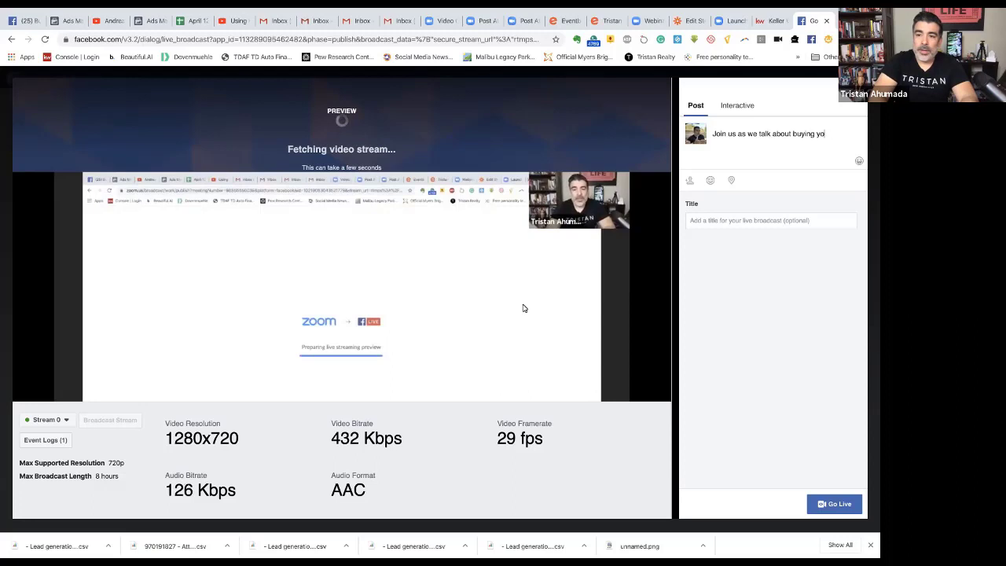
pyautogui.write('home in S')
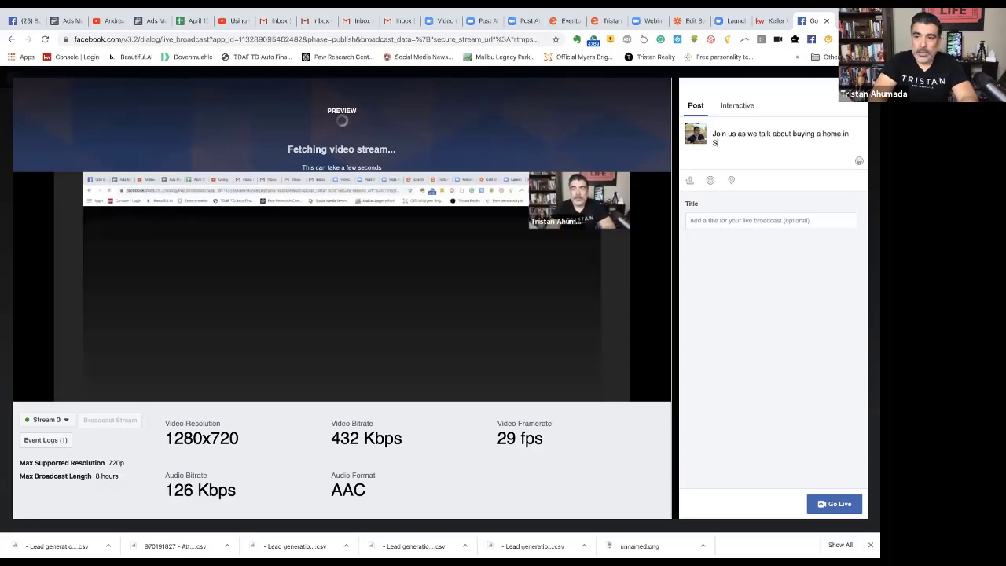
pyautogui.write('outhern l;dj;flkajd;flja;ldjf;')
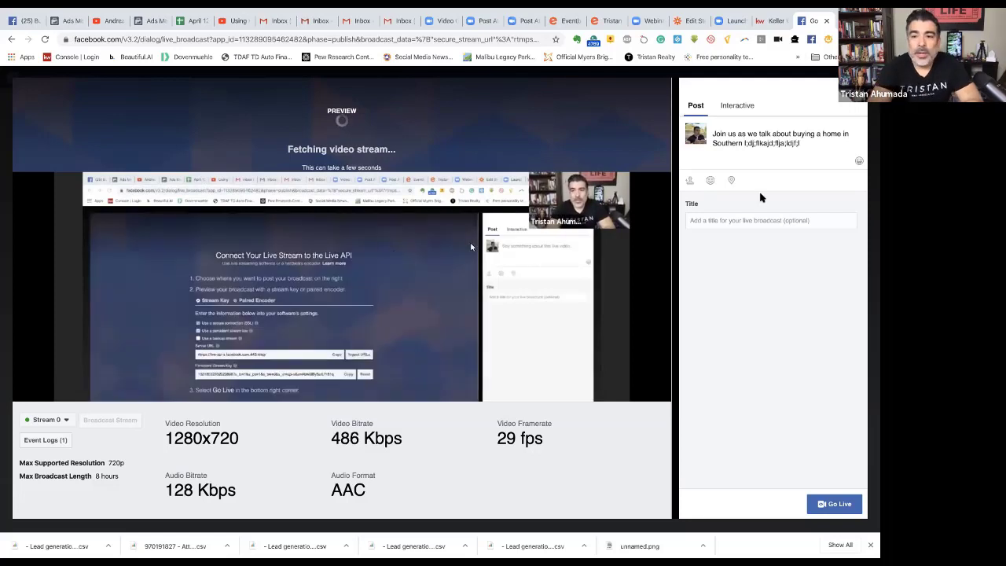
# Start entering a title for the live broadcast.
pyautogui.click(730, 220)
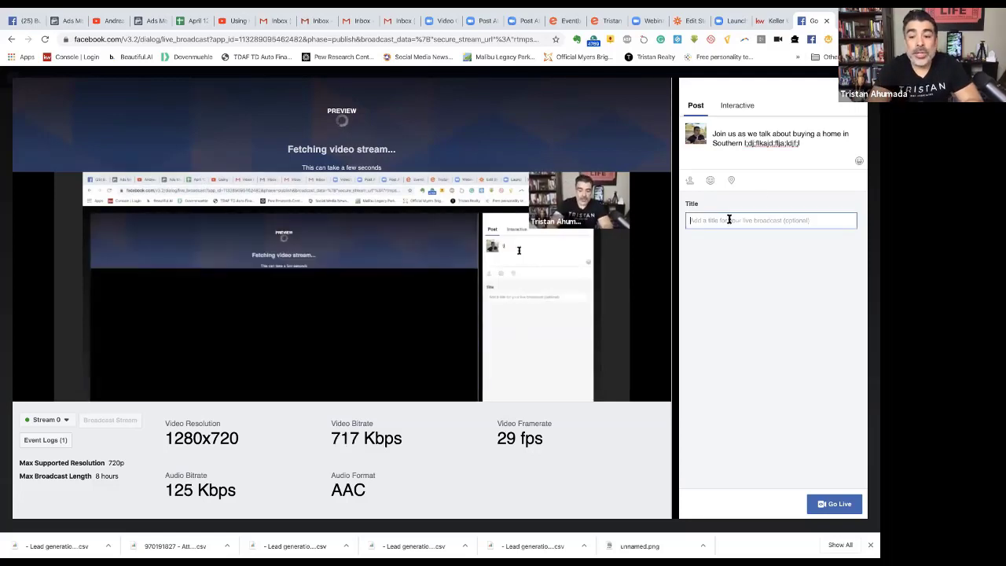